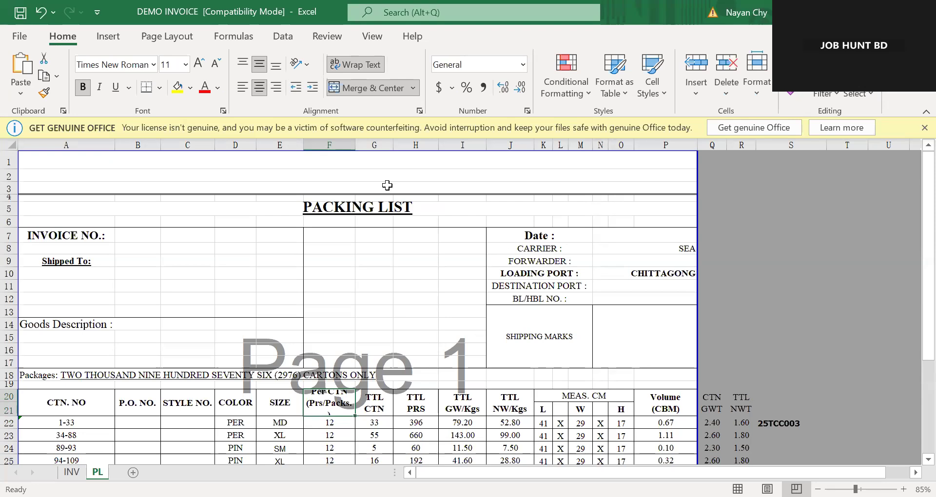
Review the packing list header and the invoice sheet from its item table down to the closing notes.
{"action": "left_click", "coordinate": [352, 211]}
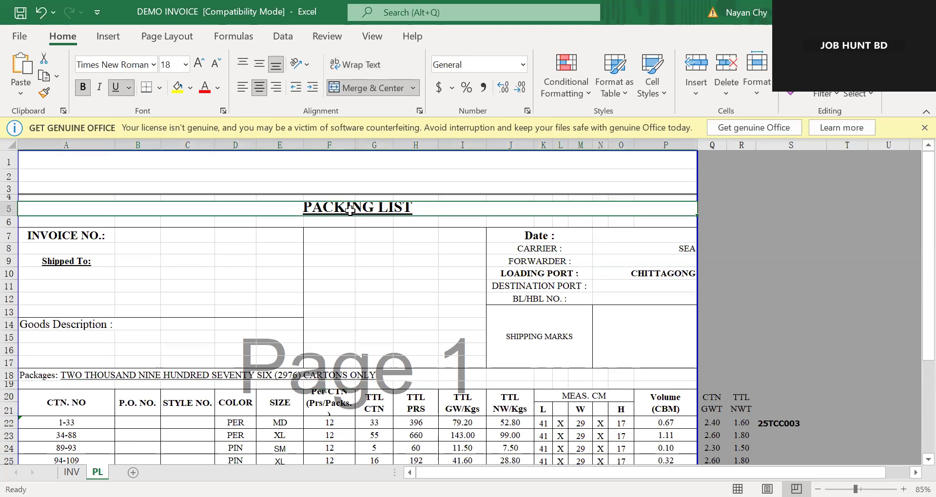
{"action": "left_click", "coordinate": [243, 247]}
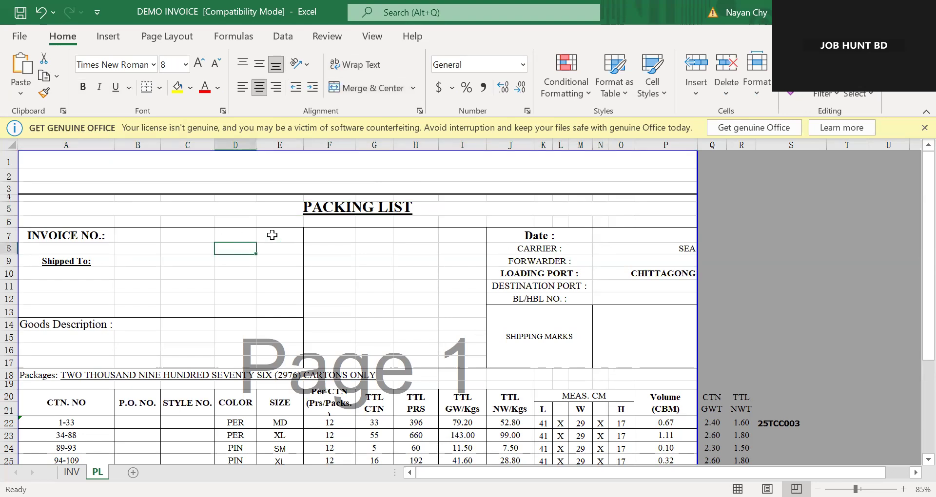
{"action": "left_click", "coordinate": [72, 472]}
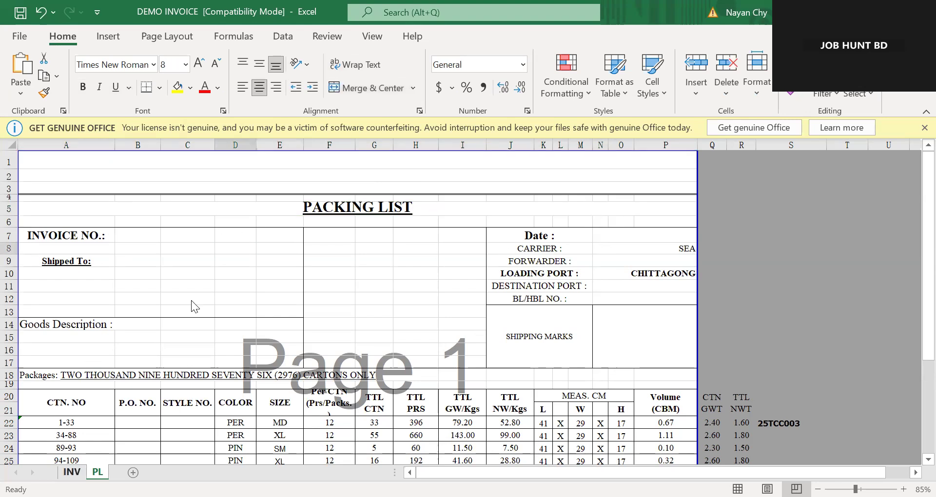
{"action": "scroll", "coordinate": [181, 252], "scroll_direction": "down", "scroll_amount": 6}
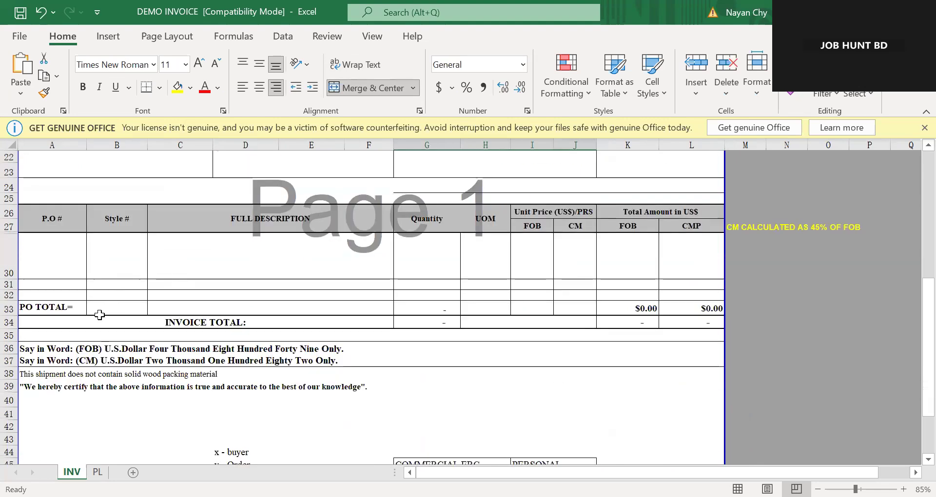
{"action": "left_click", "coordinate": [203, 312]}
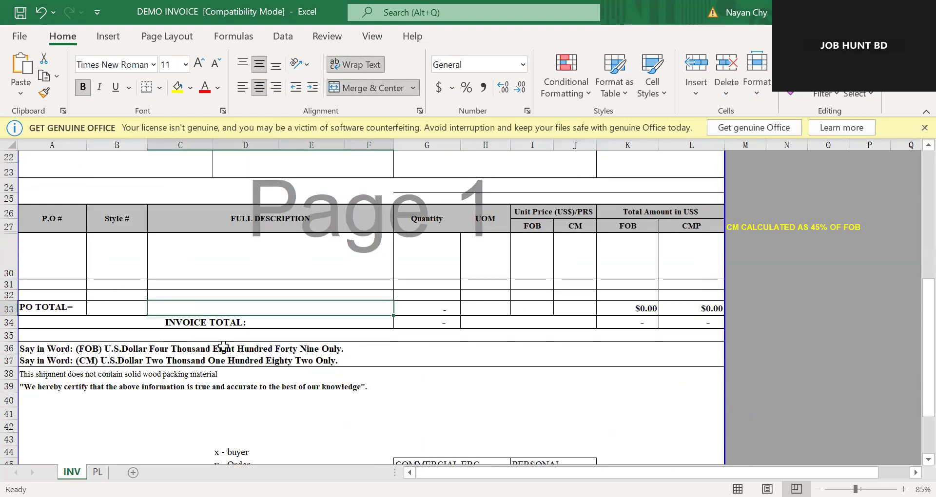
{"action": "scroll", "coordinate": [372, 338], "scroll_direction": "down", "scroll_amount": 4}
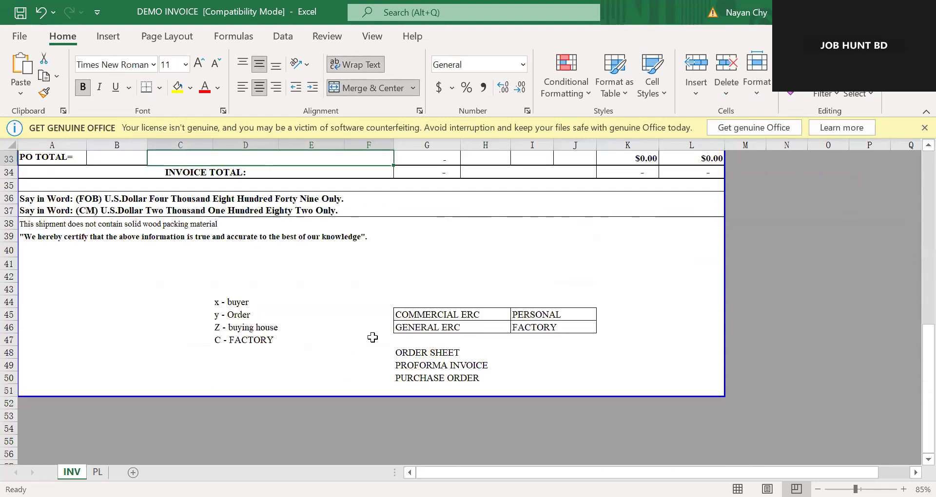
{"action": "scroll", "coordinate": [345, 310], "scroll_direction": "up", "scroll_amount": 2}
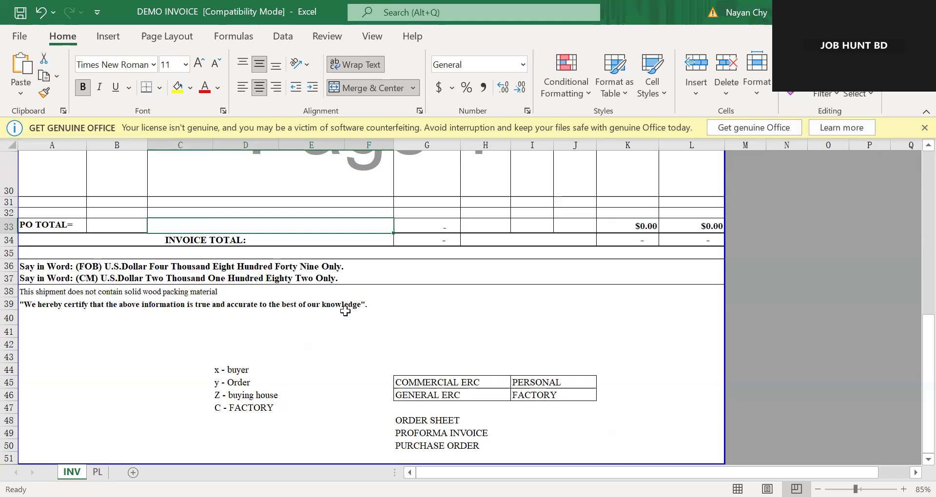
{"action": "scroll", "coordinate": [345, 310], "scroll_direction": "up", "scroll_amount": 9}
{"action": "left_click", "coordinate": [98, 472]}
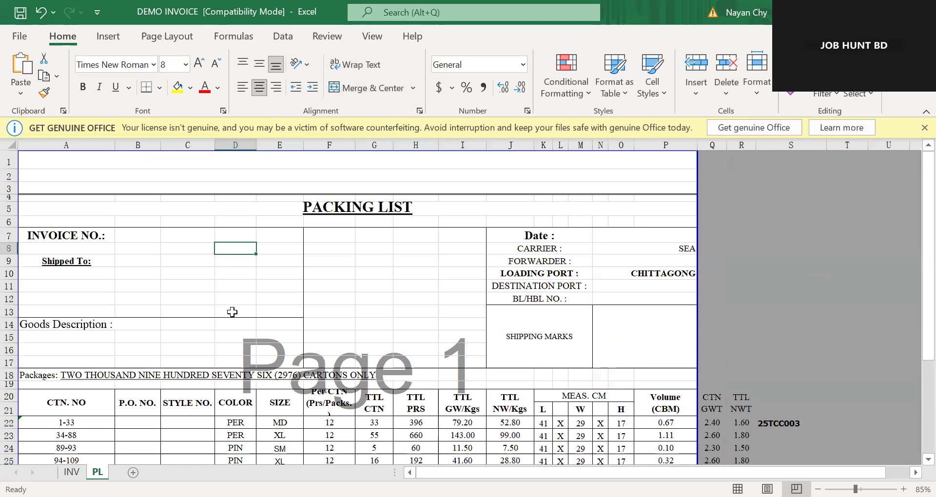
Examine the packing list's carton rows, from carton and P.O. numbers across to quantities, weights, measurements and volume.
{"action": "left_click", "coordinate": [373, 288]}
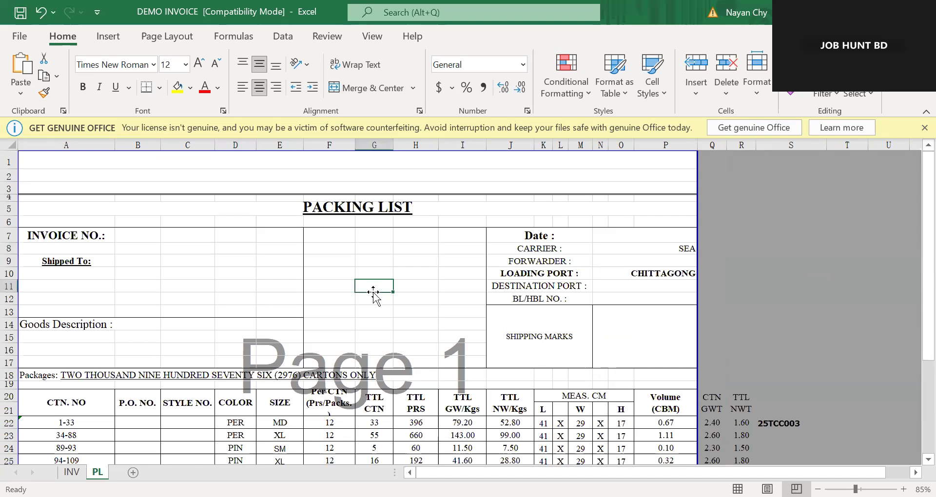
{"action": "scroll", "coordinate": [374, 293], "scroll_direction": "down", "scroll_amount": 2}
{"action": "left_click_drag", "start_coordinate": [61, 341], "coordinate": [146, 337]}
{"action": "left_click_drag", "start_coordinate": [213, 341], "coordinate": [687, 412]}
{"action": "left_click", "coordinate": [581, 353]}
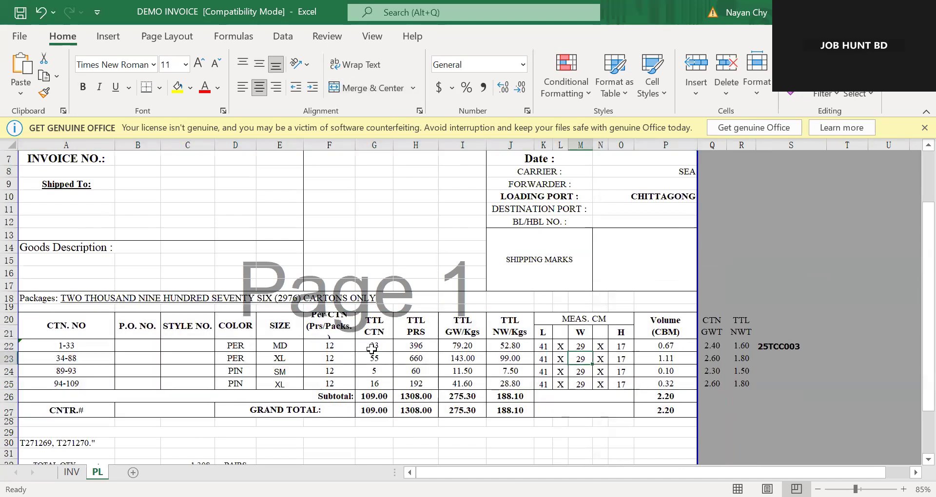
{"action": "left_click_drag", "start_coordinate": [140, 350], "coordinate": [439, 383]}
{"action": "left_click", "coordinate": [596, 356]}
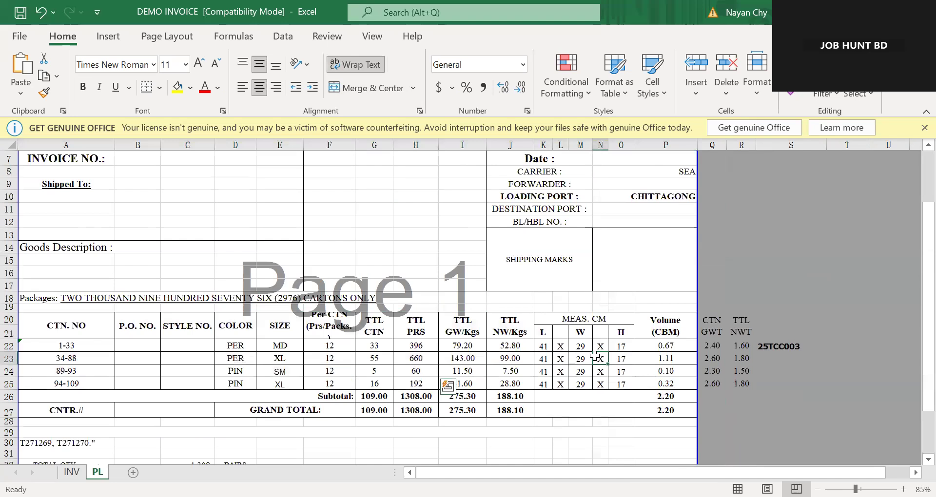
{"action": "left_click", "coordinate": [235, 308]}
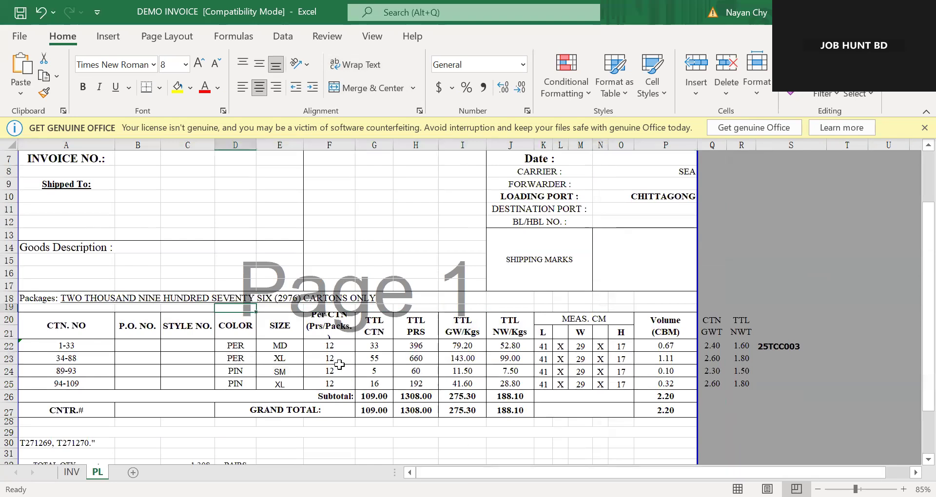
{"action": "scroll", "coordinate": [340, 364], "scroll_direction": "up", "scroll_amount": 2}
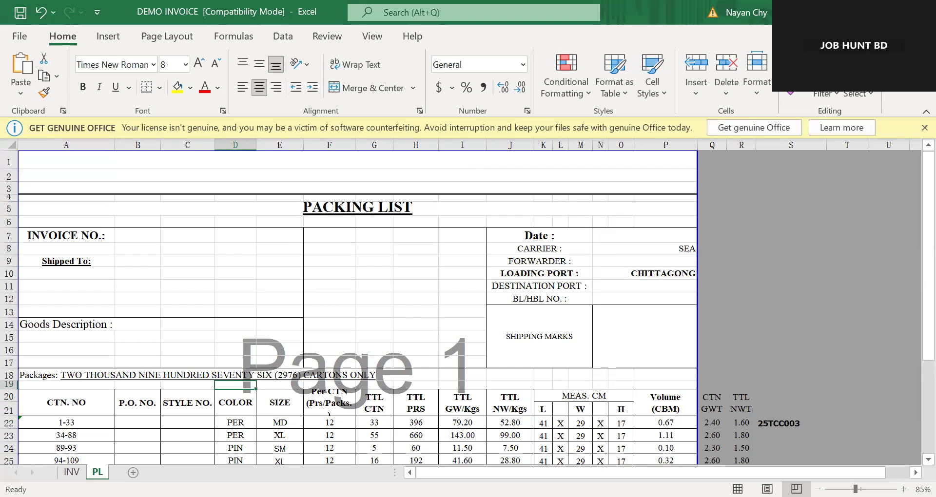
Switch to the purchase order PDF in Adobe Reader and examine the style, color and size codes in item lines 1 to 4.
{"action": "key", "text": "alt+Tab"}
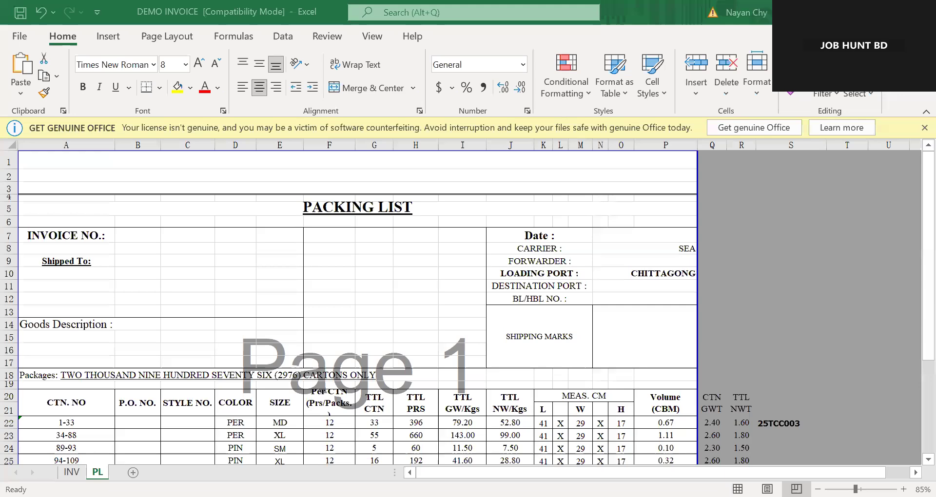
{"action": "key", "text": "alt+Tab"}
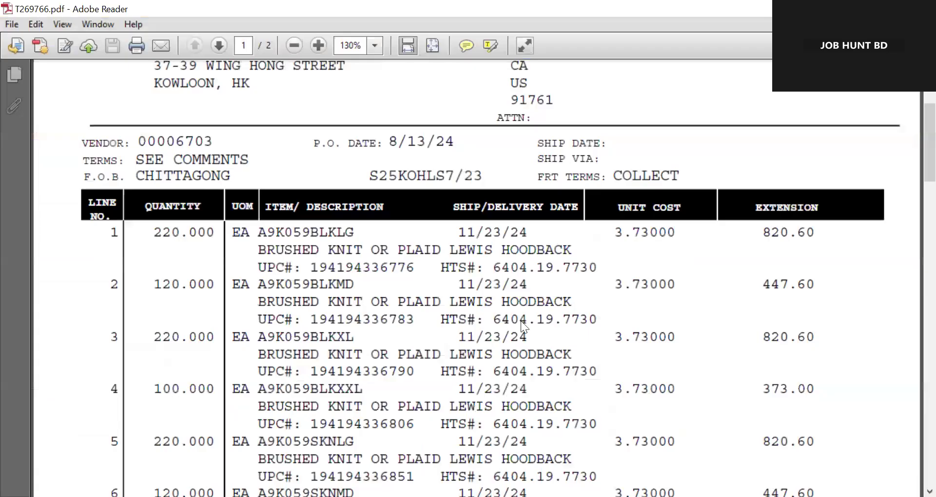
{"action": "scroll", "coordinate": [521, 320], "scroll_direction": "down", "scroll_amount": 1}
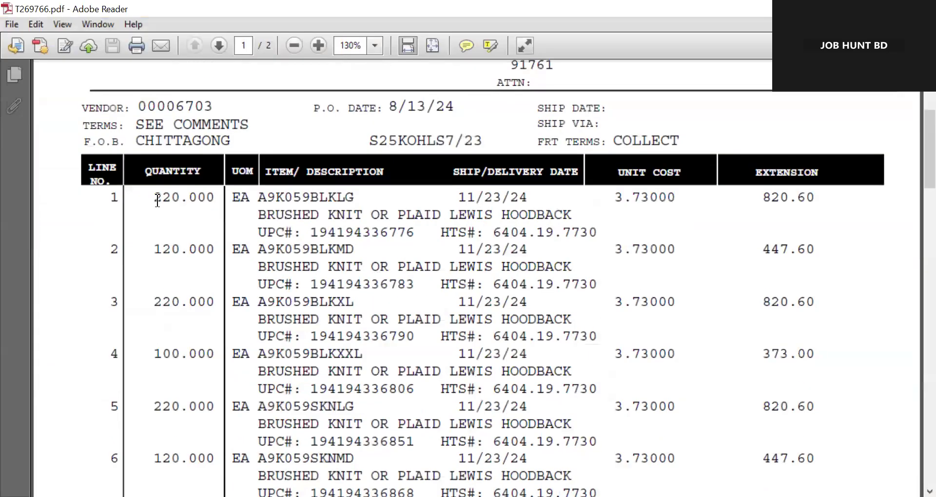
{"action": "left_click_drag", "start_coordinate": [154, 198], "coordinate": [625, 250]}
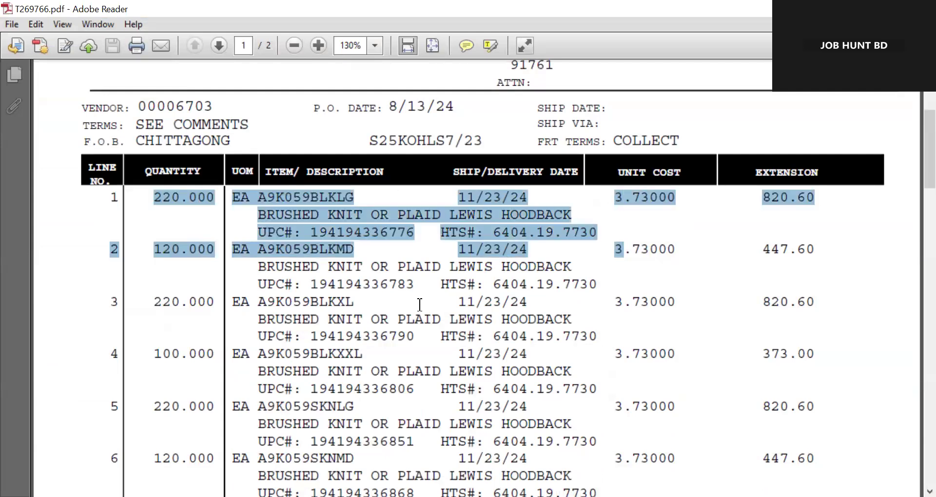
{"action": "left_click", "coordinate": [415, 319]}
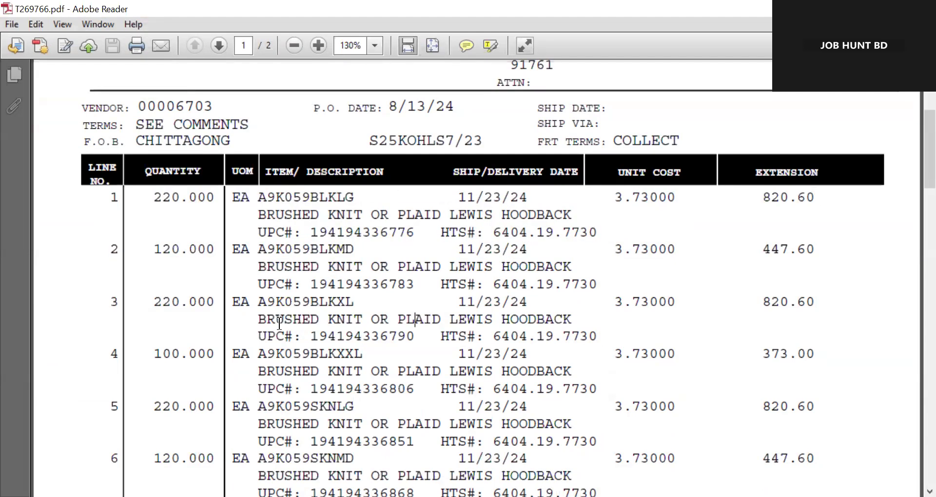
{"action": "scroll", "coordinate": [285, 217], "scroll_direction": "down", "scroll_amount": 1}
{"action": "left_click_drag", "start_coordinate": [258, 163], "coordinate": [312, 166]}
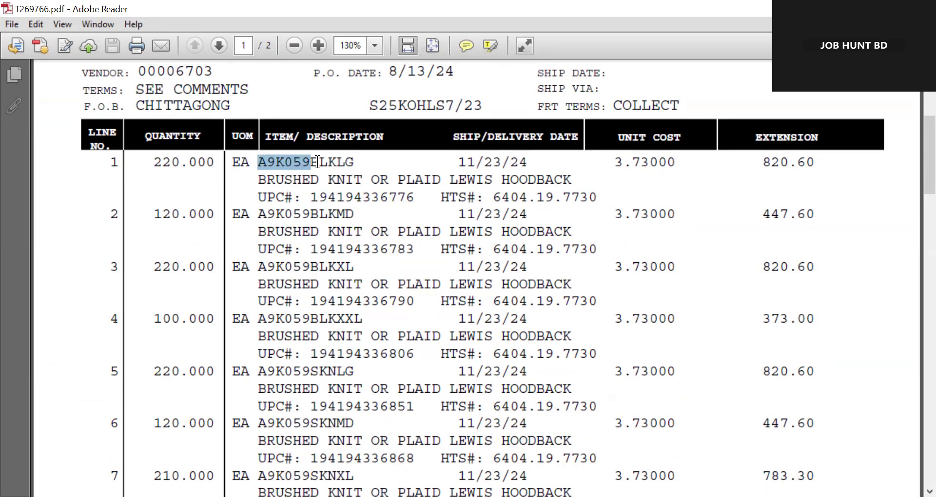
{"action": "left_click_drag", "start_coordinate": [311, 162], "coordinate": [337, 164]}
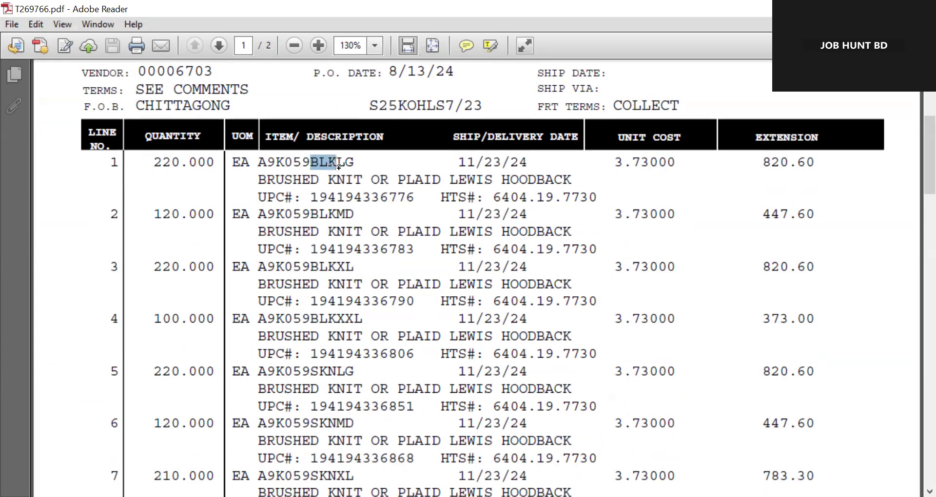
{"action": "left_click_drag", "start_coordinate": [336, 215], "coordinate": [311, 213]}
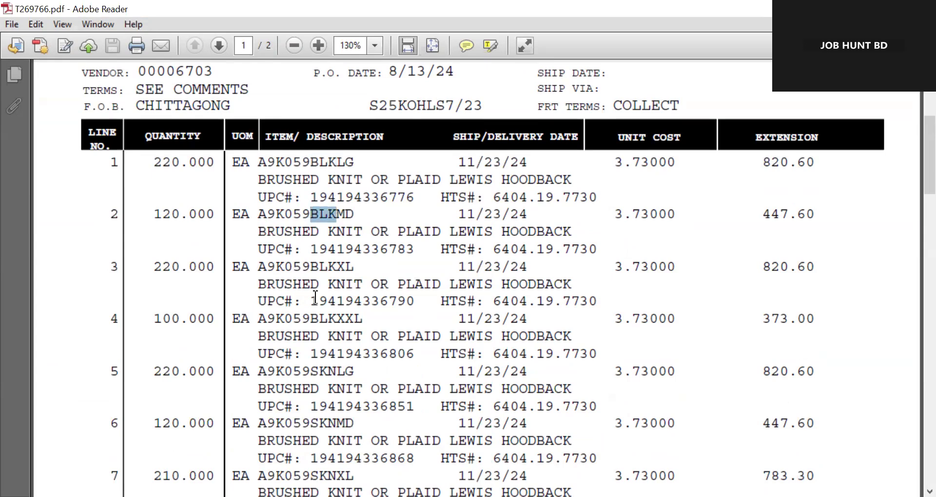
{"action": "left_click", "coordinate": [334, 320]}
{"action": "left_click_drag", "start_coordinate": [334, 320], "coordinate": [310, 319]}
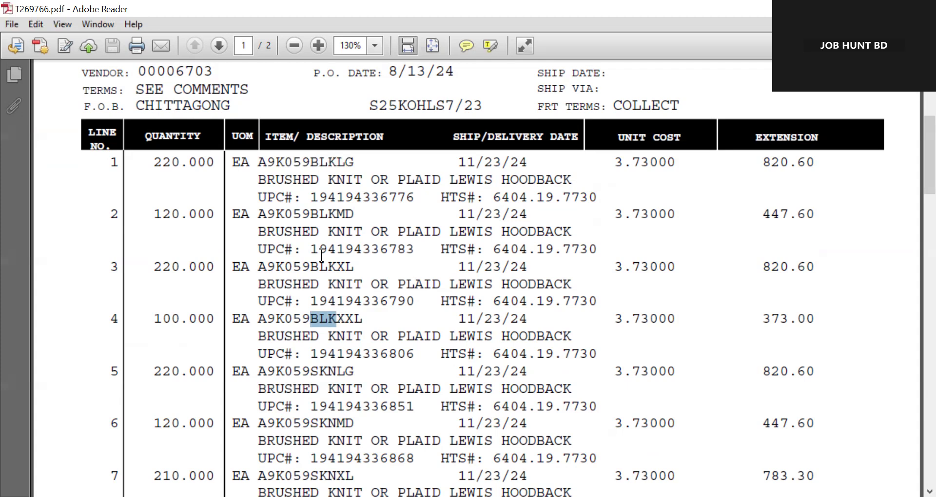
Examine the SKN item lines 5 to 8 of the purchase order and compare them with the BLK lines 1 to 4.
{"action": "scroll", "coordinate": [321, 256], "scroll_direction": "down", "scroll_amount": 3}
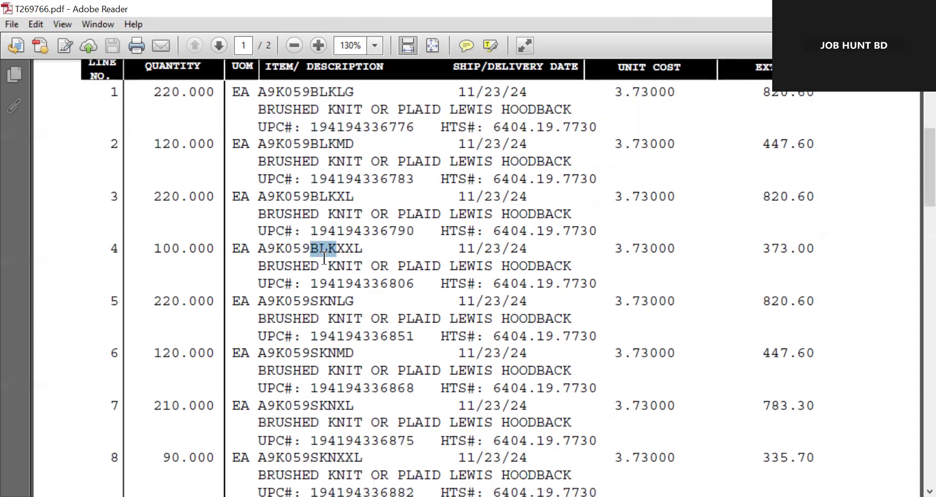
{"action": "scroll", "coordinate": [324, 256], "scroll_direction": "down", "scroll_amount": 2}
{"action": "scroll", "coordinate": [319, 244], "scroll_direction": "down", "scroll_amount": 1}
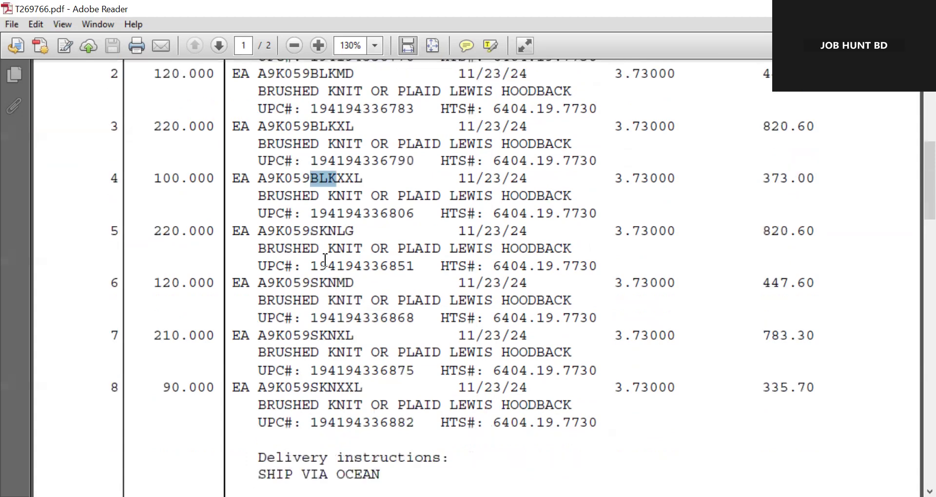
{"action": "left_click_drag", "start_coordinate": [312, 229], "coordinate": [341, 231]}
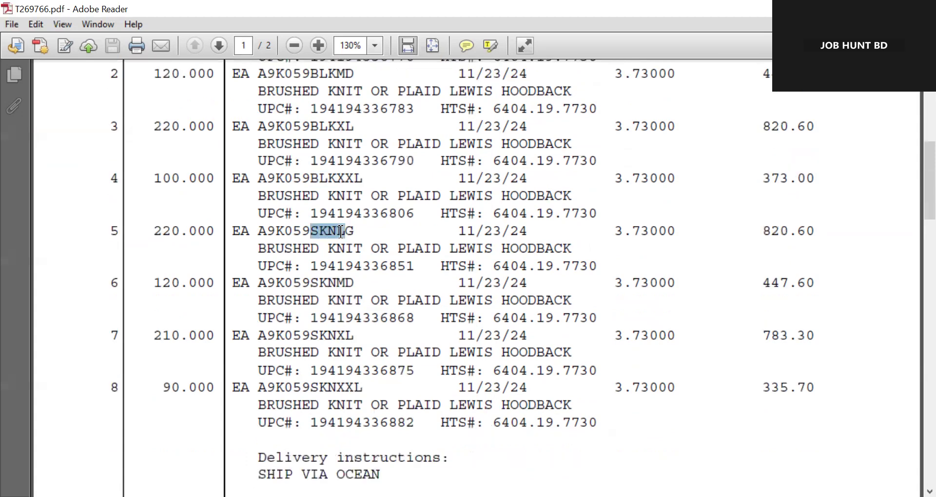
{"action": "left_click_drag", "start_coordinate": [311, 283], "coordinate": [336, 407]}
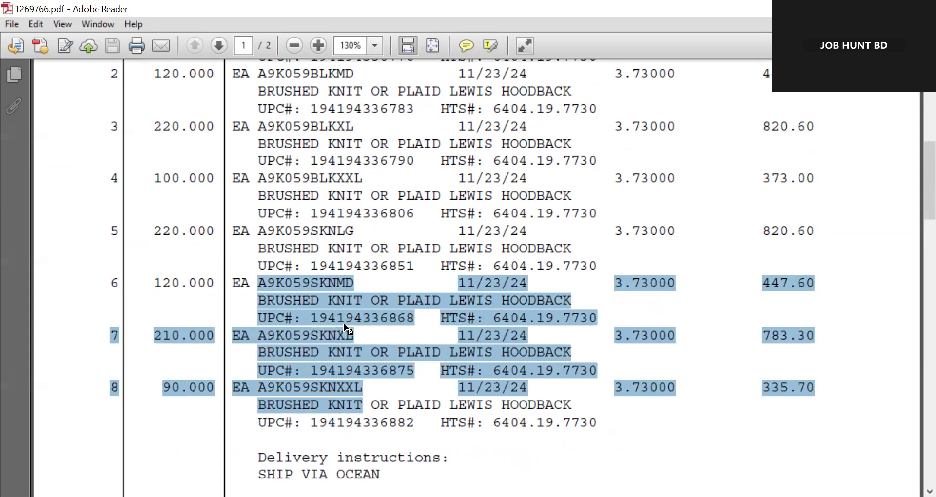
{"action": "scroll", "coordinate": [347, 328], "scroll_direction": "up", "scroll_amount": 2}
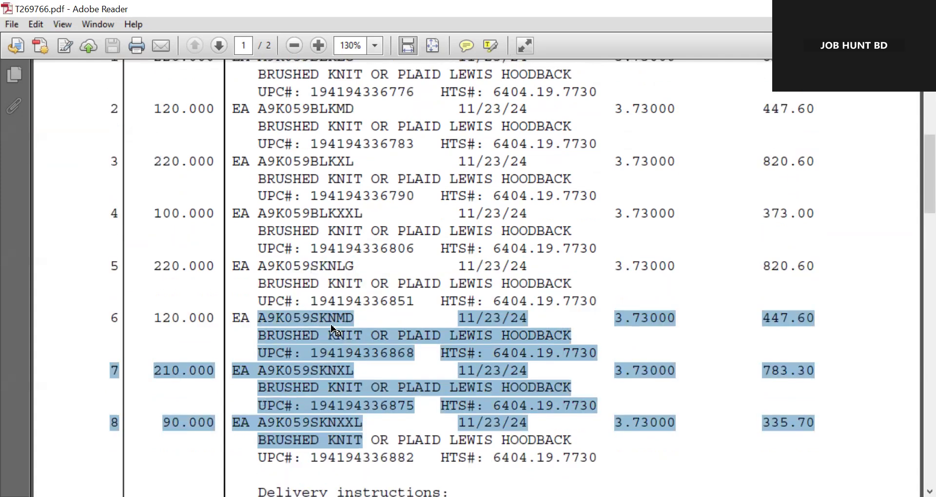
{"action": "scroll", "coordinate": [319, 263], "scroll_direction": "up", "scroll_amount": 3}
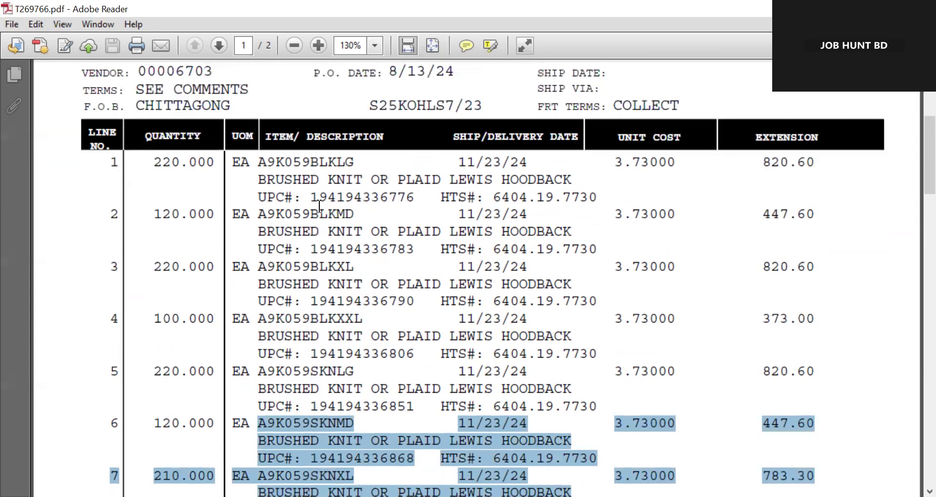
{"action": "left_click_drag", "start_coordinate": [316, 162], "coordinate": [804, 335]}
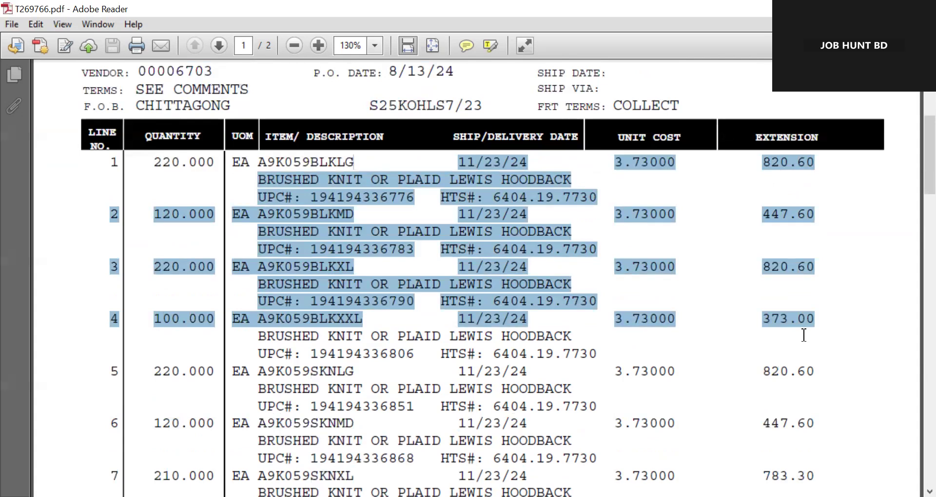
{"action": "scroll", "coordinate": [490, 319], "scroll_direction": "down", "scroll_amount": 2}
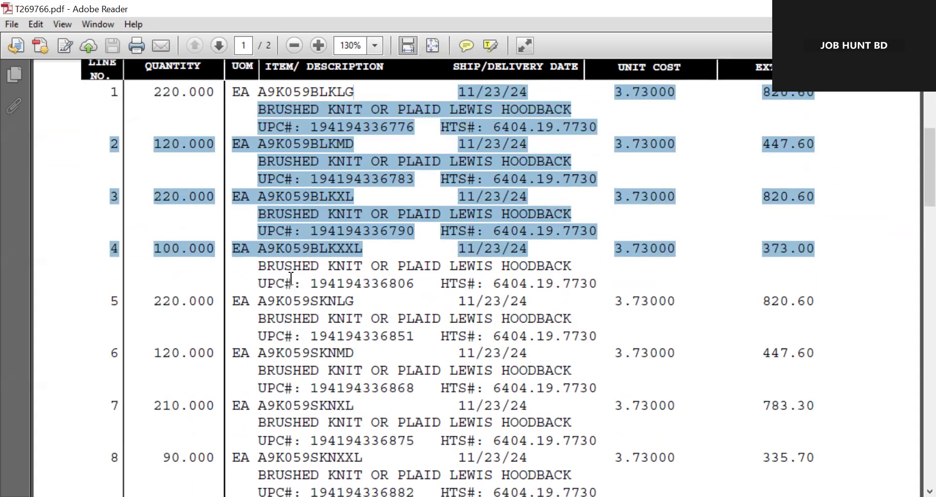
{"action": "mouse_move", "coordinate": [155, 302]}
{"action": "left_mouse_down"}
{"action": "mouse_move", "coordinate": [433, 310]}
{"action": "mouse_move", "coordinate": [493, 337]}
{"action": "mouse_move", "coordinate": [564, 466]}
{"action": "mouse_move", "coordinate": [675, 443]}
{"action": "mouse_move", "coordinate": [835, 457]}
{"action": "left_mouse_up"}
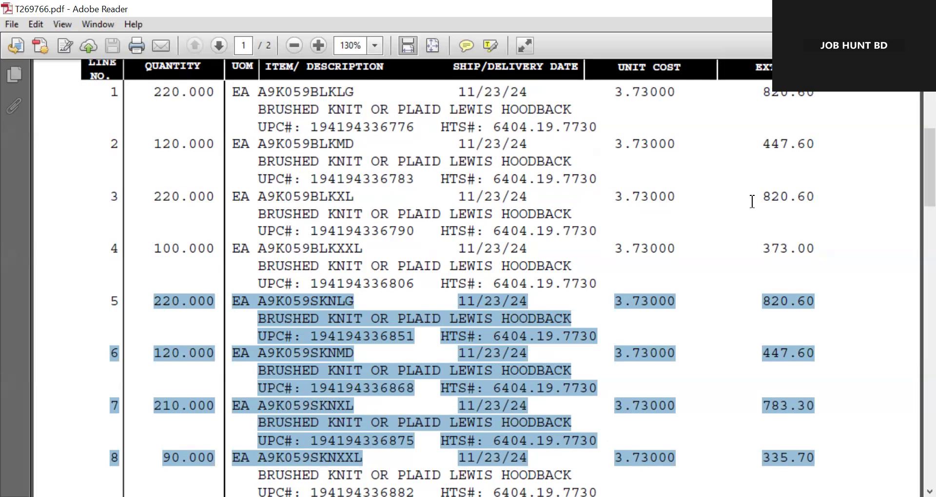
{"action": "scroll", "coordinate": [369, 210], "scroll_direction": "up", "scroll_amount": 3}
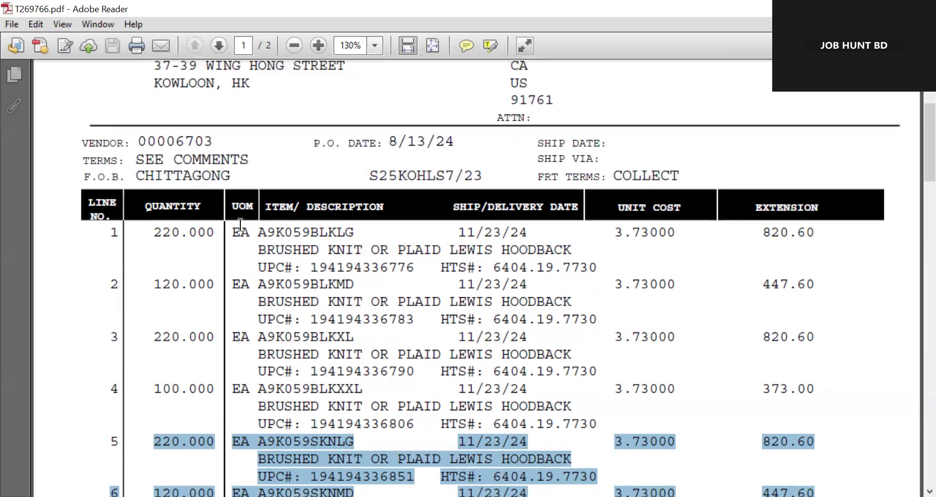
Copy style number A9K059 from the purchase order's first item into the style number cell of carton row 1-33 in the Excel packing list.
{"action": "left_click", "coordinate": [258, 229]}
{"action": "left_click_drag", "start_coordinate": [258, 228], "coordinate": [311, 234]}
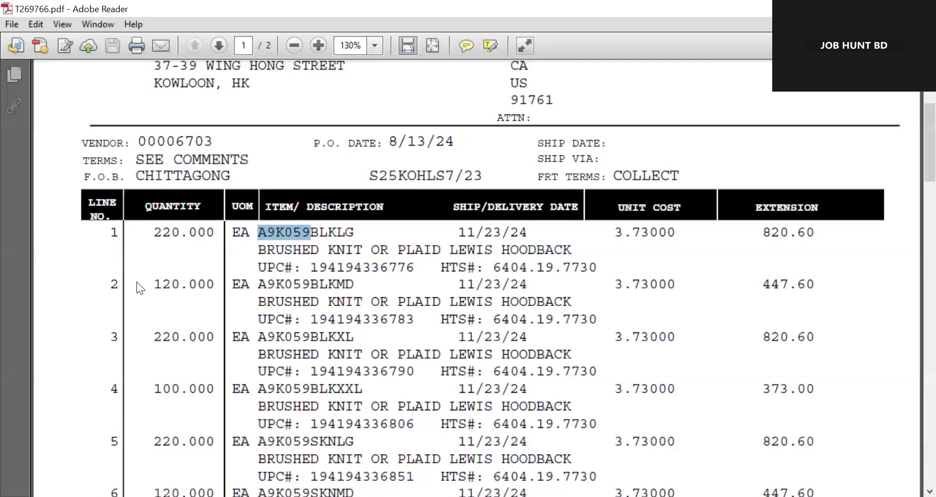
{"action": "key", "text": "alt+Tab"}
{"action": "left_click", "coordinate": [189, 249]}
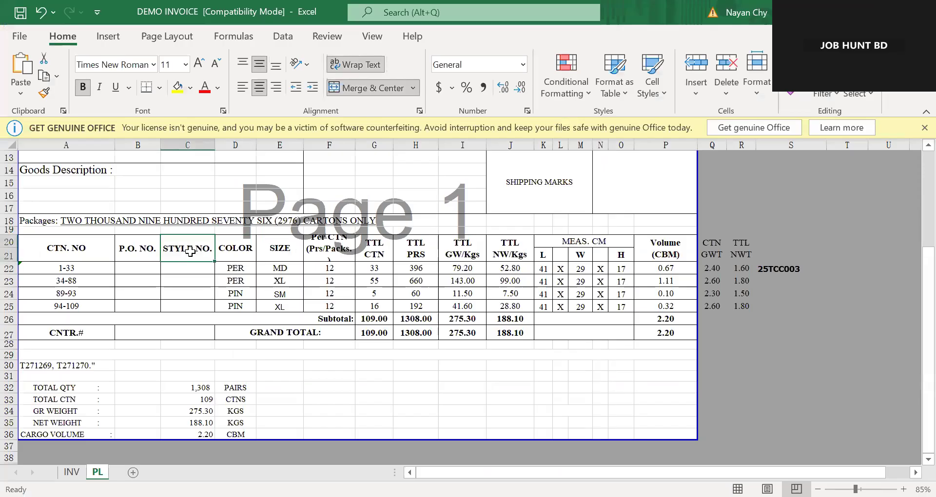
{"action": "left_click_drag", "start_coordinate": [190, 268], "coordinate": [193, 302]}
{"action": "double_click", "coordinate": [194, 270]}
{"action": "key", "text": "ctrl+v"}
{"action": "key", "text": "Return"}
{"action": "left_click", "coordinate": [190, 267]}
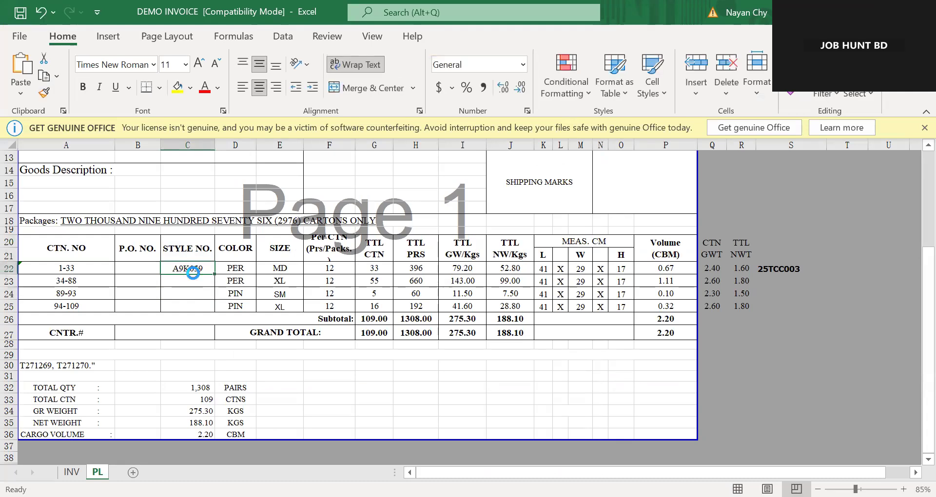
Copy style number A9K059 from carton row 1-33 into the style cells of carton rows 34-88, 89-93 and 94-109.
{"action": "key", "text": "ctrl+c"}
{"action": "left_click_drag", "start_coordinate": [192, 281], "coordinate": [198, 312]}
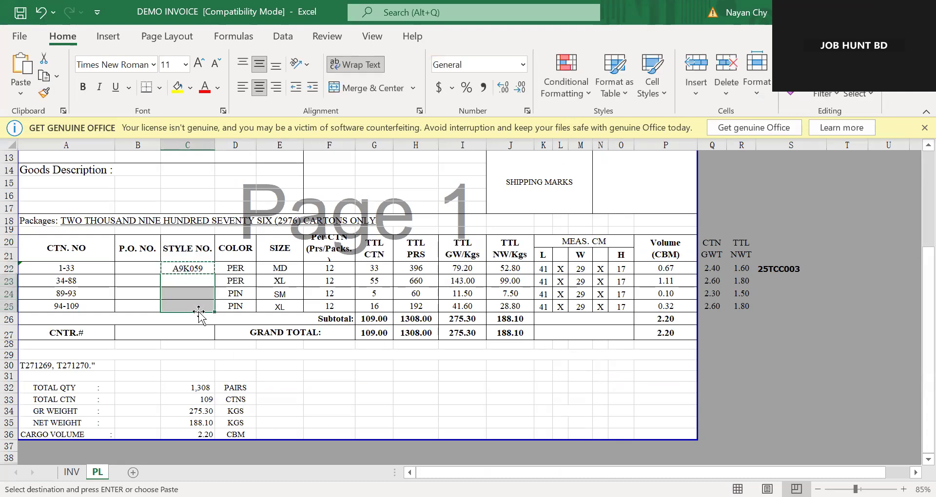
{"action": "key", "text": "Return"}
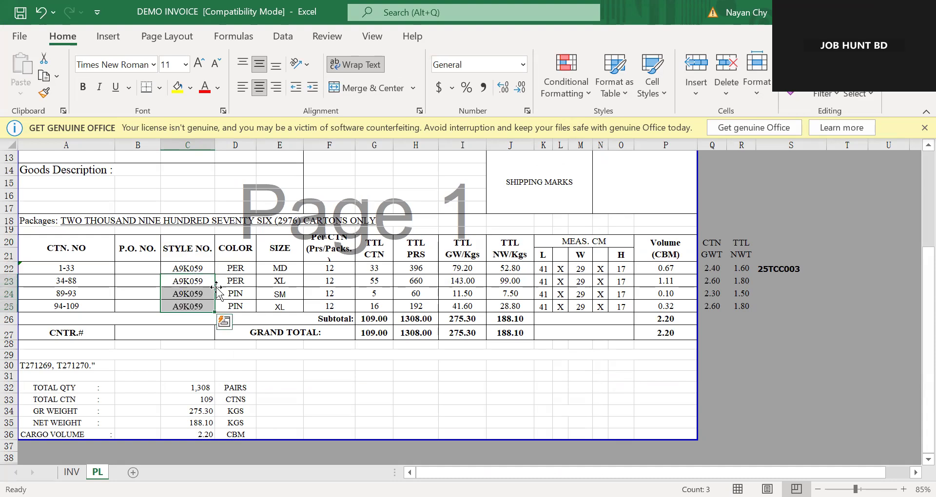
{"action": "left_click", "coordinate": [188, 269]}
Enter JOB HUNT BD as the company name in the first header row of the packing list.
{"action": "scroll", "coordinate": [234, 258], "scroll_direction": "up", "scroll_amount": 4}
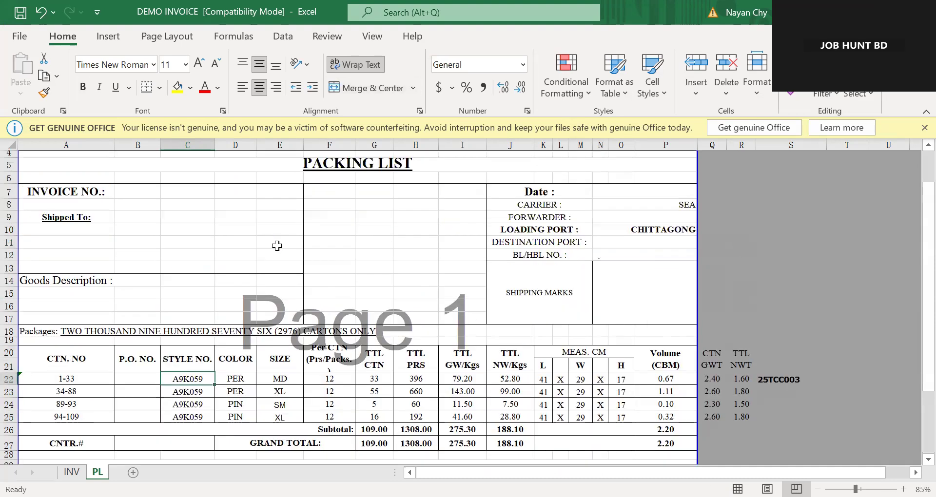
{"action": "left_click", "coordinate": [379, 206]}
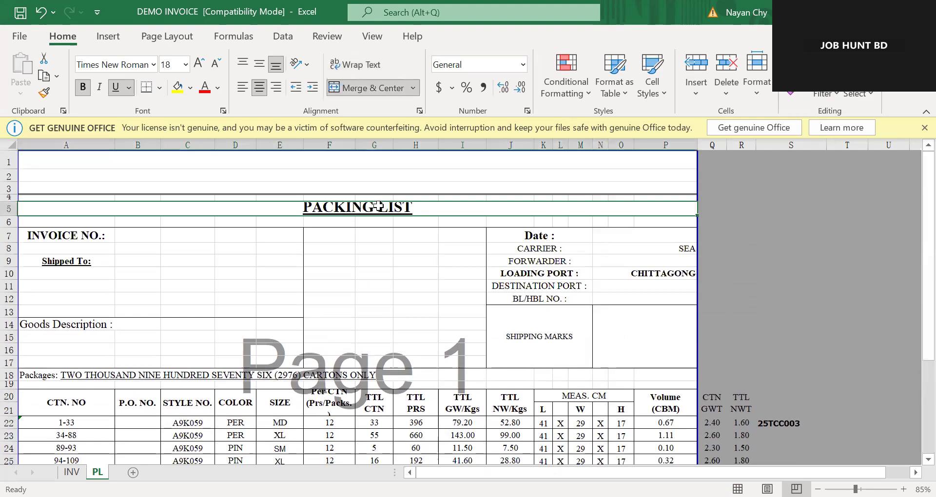
{"action": "left_click", "coordinate": [358, 262]}
{"action": "left_click_drag", "start_coordinate": [249, 212], "coordinate": [552, 208]}
{"action": "mouse_move", "coordinate": [321, 162]}
{"action": "left_mouse_down"}
{"action": "mouse_move", "coordinate": [333, 185]}
{"action": "mouse_move", "coordinate": [341, 160]}
{"action": "left_mouse_up"}
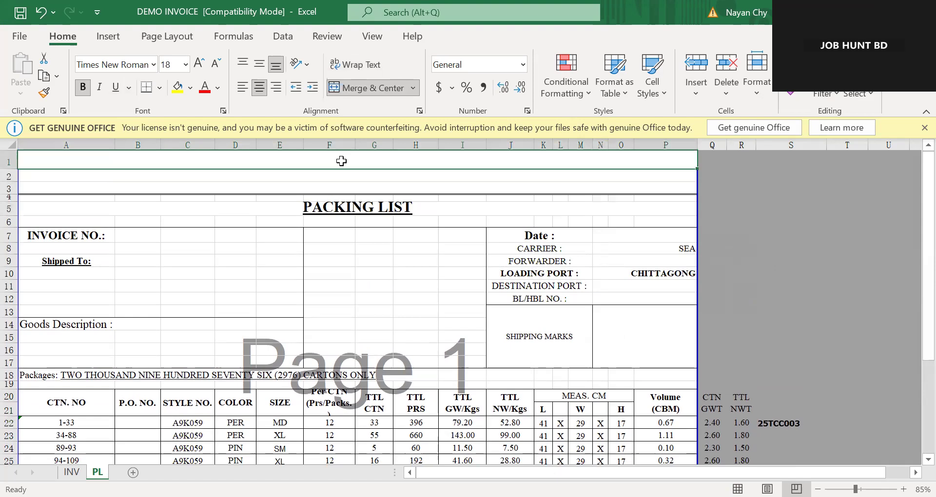
{"action": "type", "text": "JON"}
{"action": "key", "text": "BackSpace"}
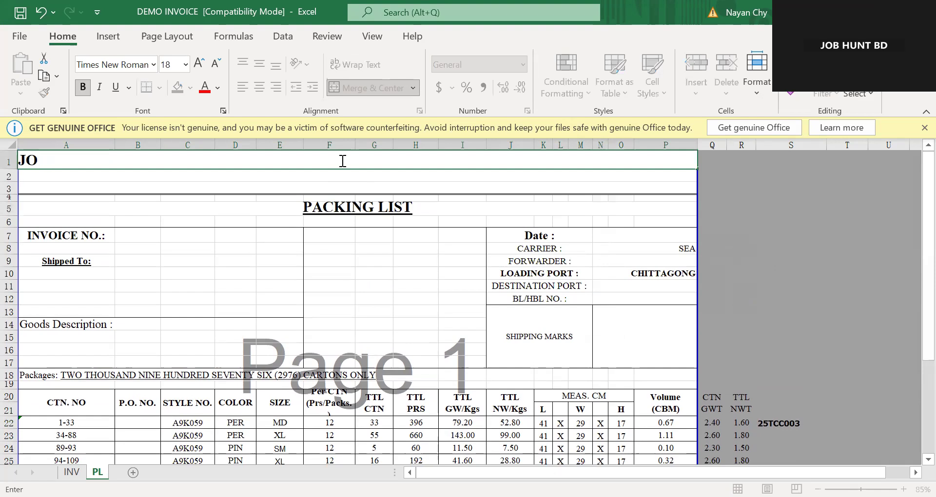
{"action": "type", "text": "B HUNT BD\\"}
{"action": "key", "text": "Return"}
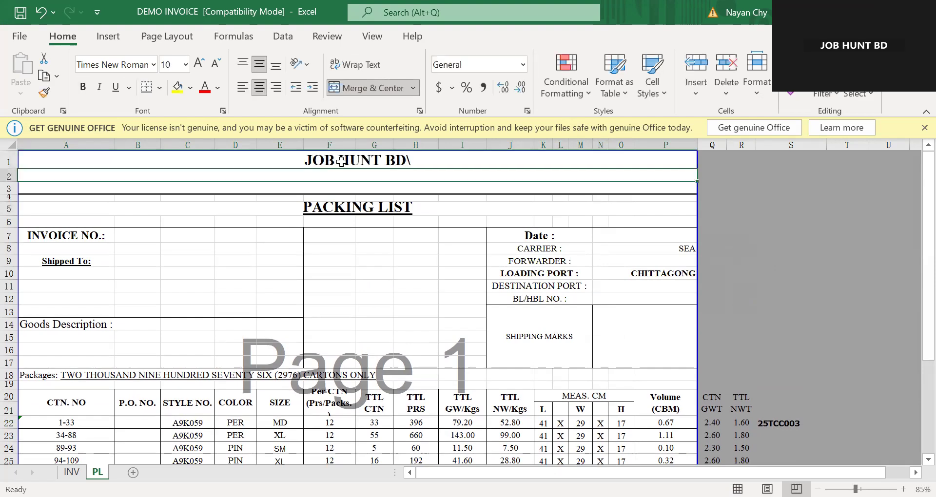
{"action": "left_click", "coordinate": [341, 162]}
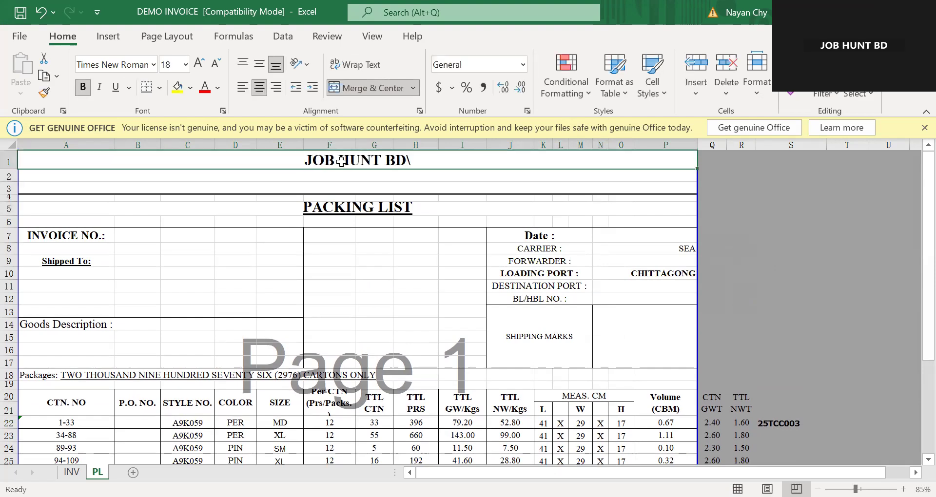
{"action": "double_click", "coordinate": [465, 162]}
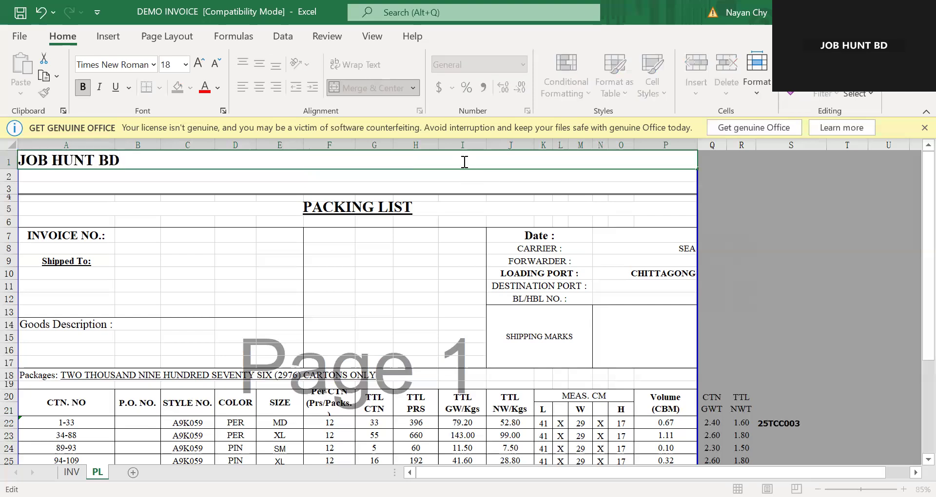
{"action": "key", "text": "Return"}
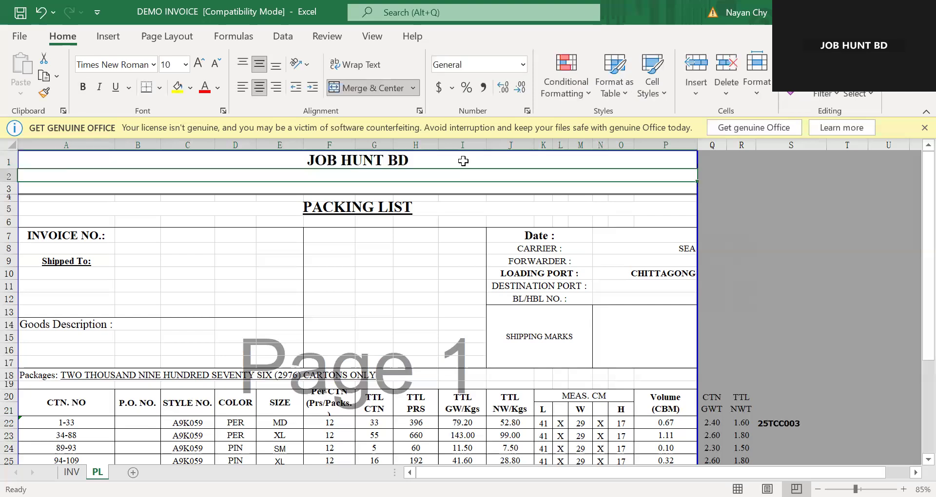
Fill the two header lines under the company name with CHITTAGONG, BNAGLADESH and the placeholder 23423U483Y348.
{"action": "type", "text": "CHIT"}
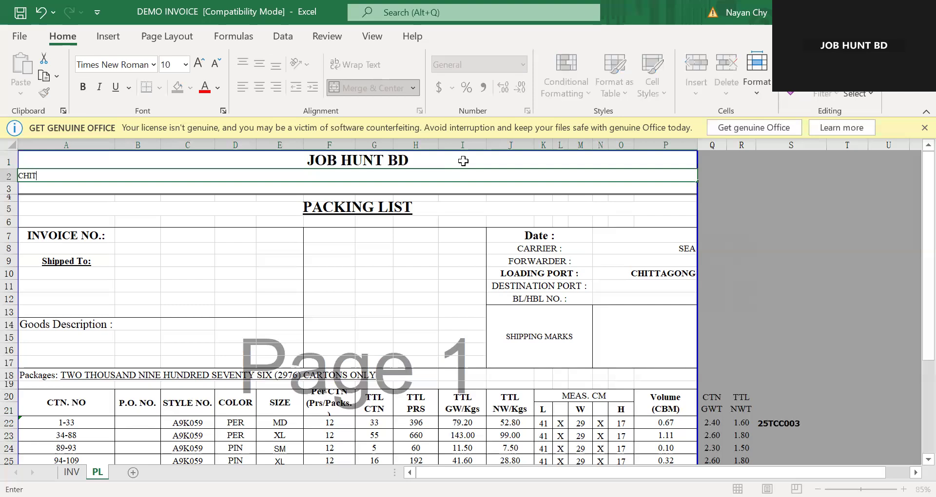
{"action": "type", "text": "TAGONG, BNAGLADESH"}
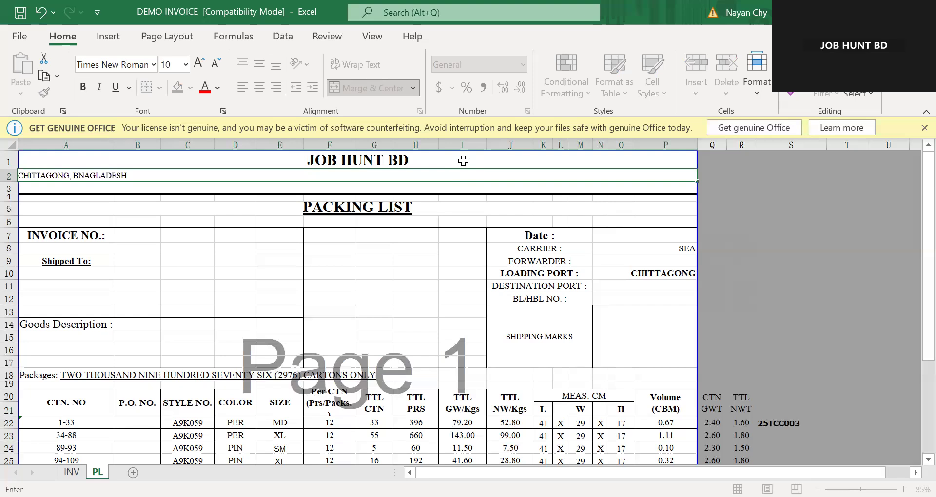
{"action": "key", "text": "Return"}
{"action": "type", "text": "23423U483Y348"}
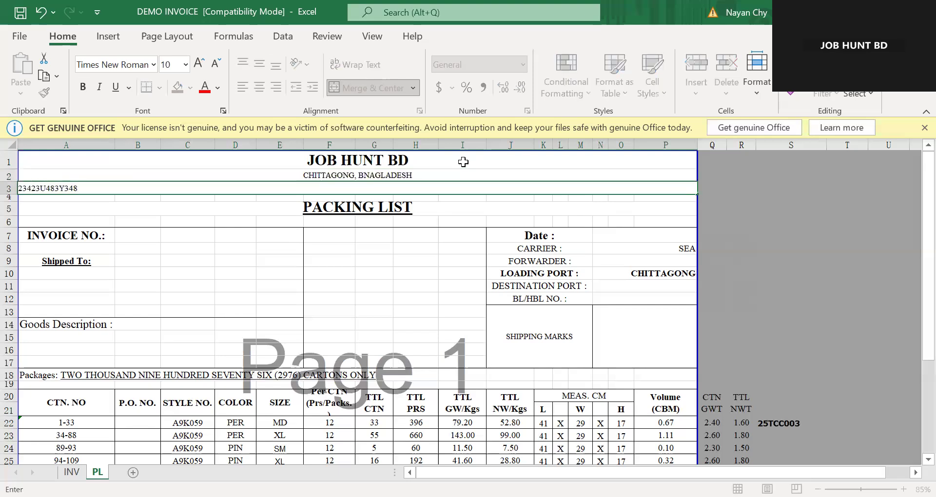
{"action": "key", "text": "Return"}
{"action": "key", "text": "Up"}
{"action": "key", "text": "Up"}
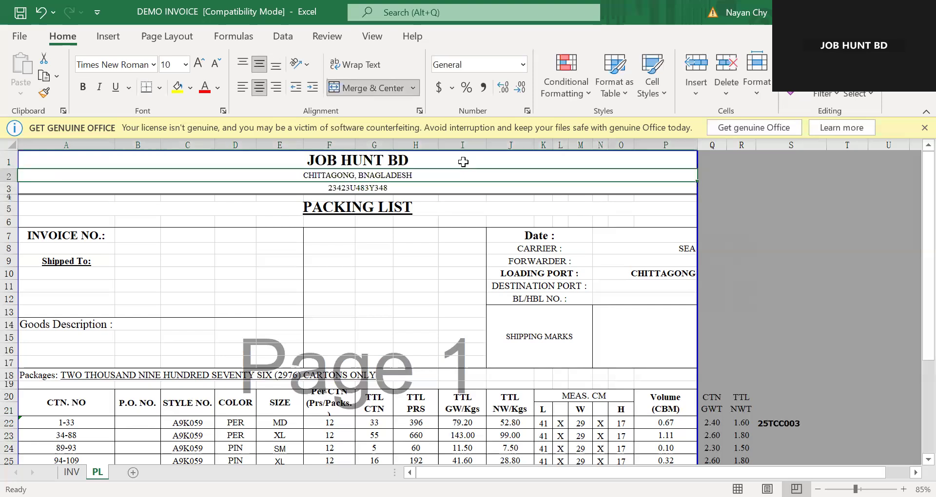
{"action": "key", "text": "Up"}
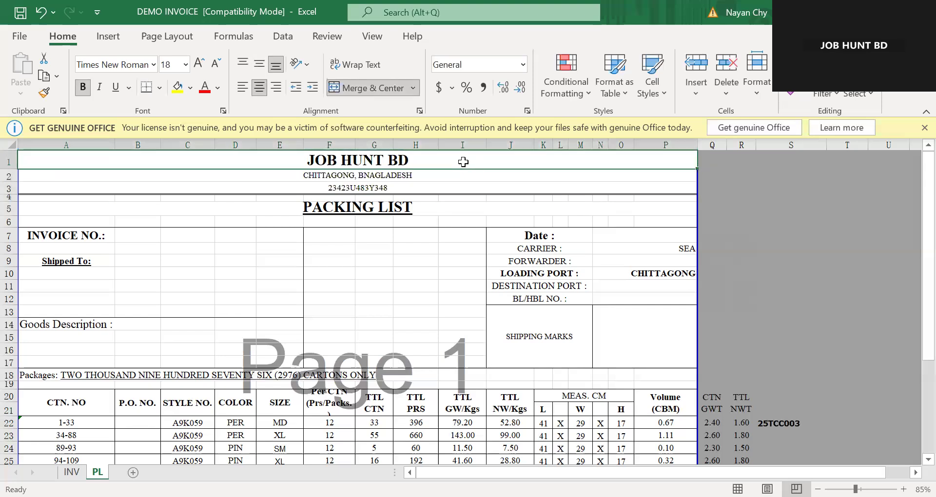
{"action": "key", "text": "shift+Down"}
{"action": "key", "text": "shift+Down"}
{"action": "left_click", "coordinate": [349, 224]}
{"action": "left_click_drag", "start_coordinate": [342, 164], "coordinate": [347, 191]}
{"action": "left_click", "coordinate": [348, 208]}
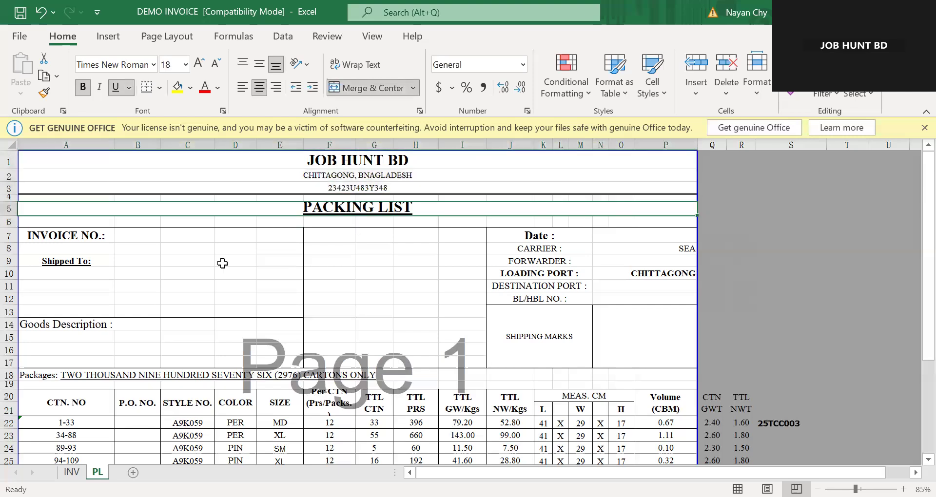
Rename the INV sheet to XXX.
{"action": "double_click", "coordinate": [69, 237]}
{"action": "left_click", "coordinate": [139, 236]}
{"action": "left_click", "coordinate": [71, 472]}
{"action": "left_click", "coordinate": [646, 238]}
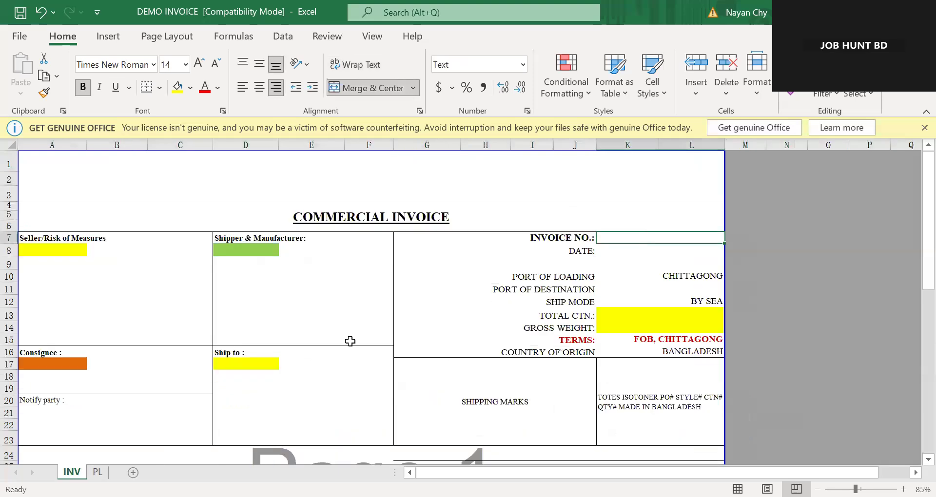
{"action": "left_click", "coordinate": [97, 472]}
{"action": "left_click", "coordinate": [71, 473]}
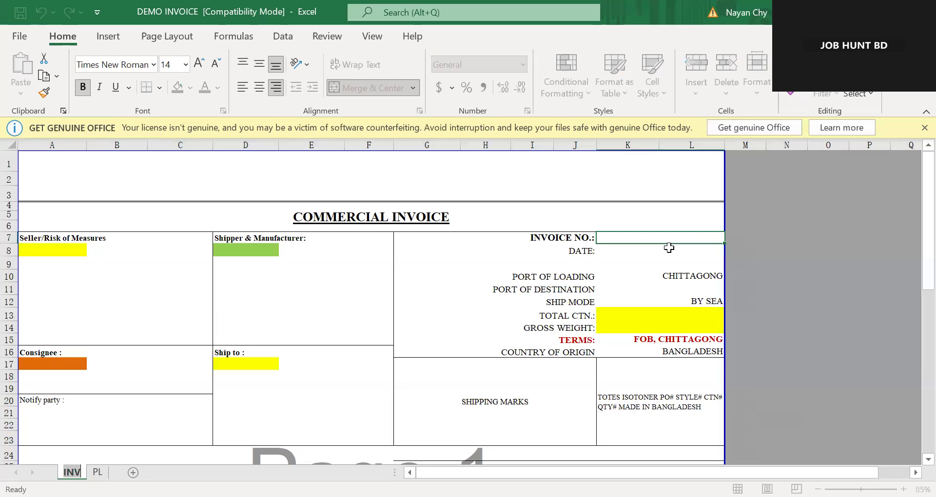
{"action": "key", "text": "alt+h"}
{"action": "type", "text": "orXXX"}
{"action": "left_click", "coordinate": [482, 265]}
Enter XXX as the invoice number on the commercial invoice and shorten it to X.
{"action": "left_click", "coordinate": [628, 234]}
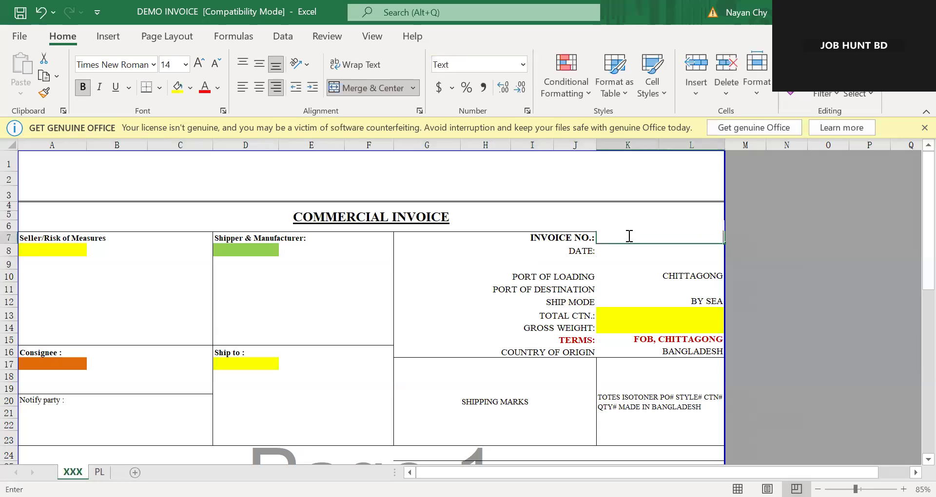
{"action": "type", "text": "XXX"}
{"action": "left_click", "coordinate": [578, 273]}
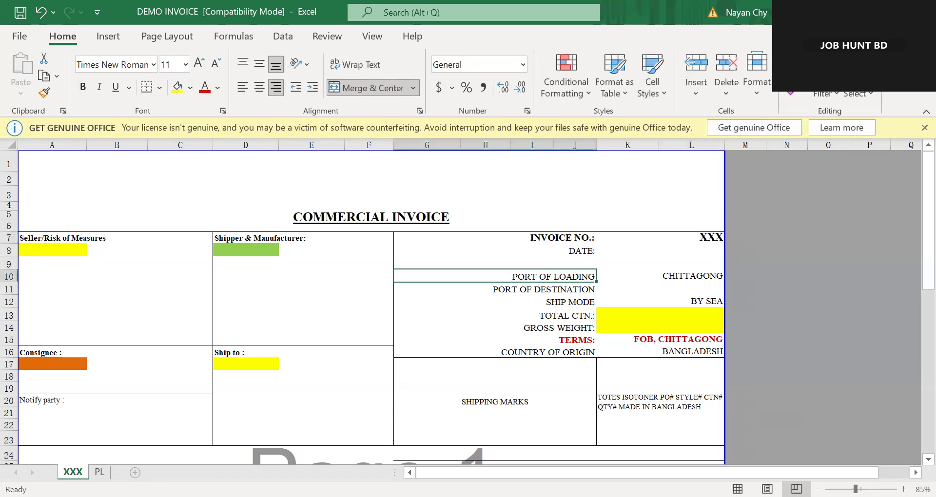
{"action": "left_click", "coordinate": [702, 234]}
{"action": "type", "text": "X"}
{"action": "left_click", "coordinate": [572, 302]}
Enter X as the invoice number on the PL sheet's packing list.
{"action": "left_click", "coordinate": [106, 473]}
{"action": "double_click", "coordinate": [134, 235]}
{"action": "type", "text": "X"}
{"action": "left_click", "coordinate": [230, 275]}
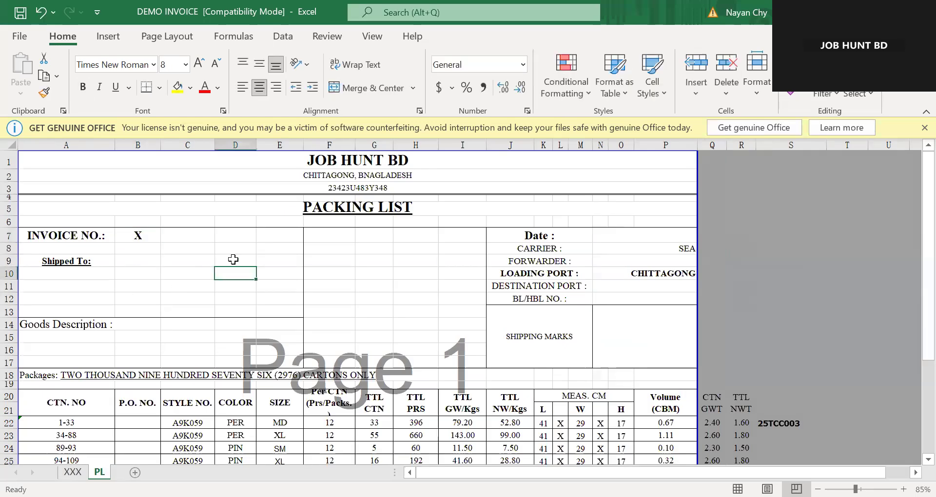
Rename the XXX sheet back to INV.
{"action": "left_click", "coordinate": [640, 237]}
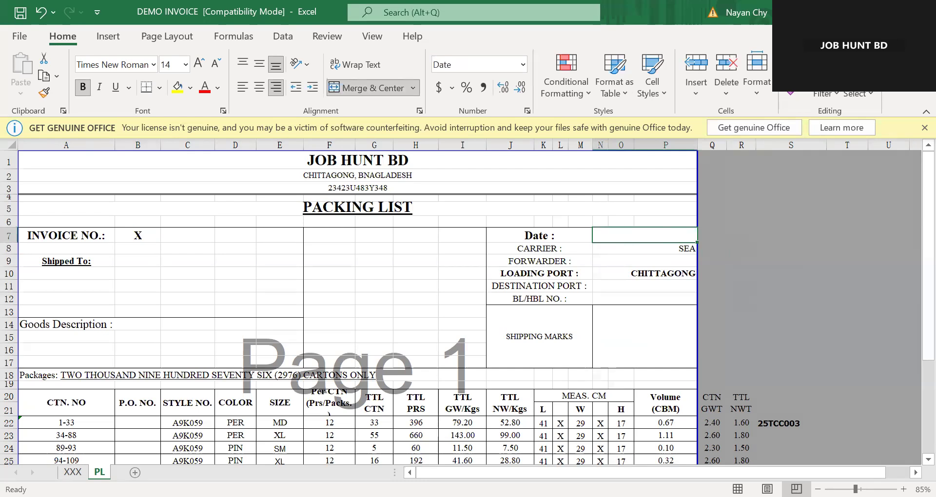
{"action": "left_click", "coordinate": [73, 472]}
{"action": "type", "text": "INV"}
{"action": "key", "text": "Return"}
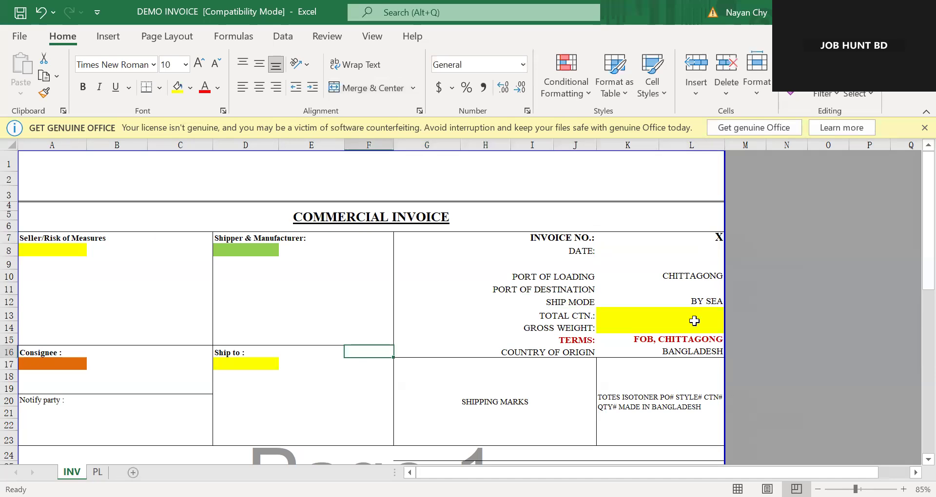
Enter 8/3/25 in the date field of the commercial invoice.
{"action": "left_click", "coordinate": [710, 250]}
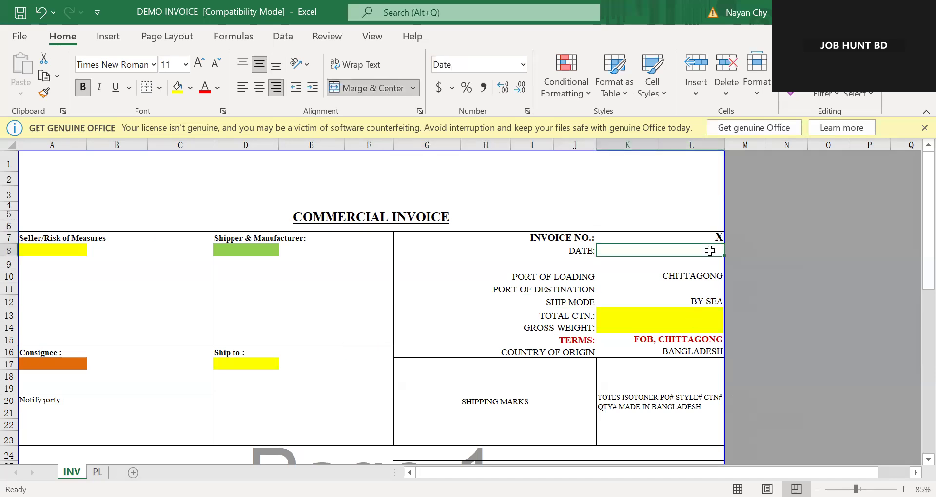
{"action": "type", "text": "8"}
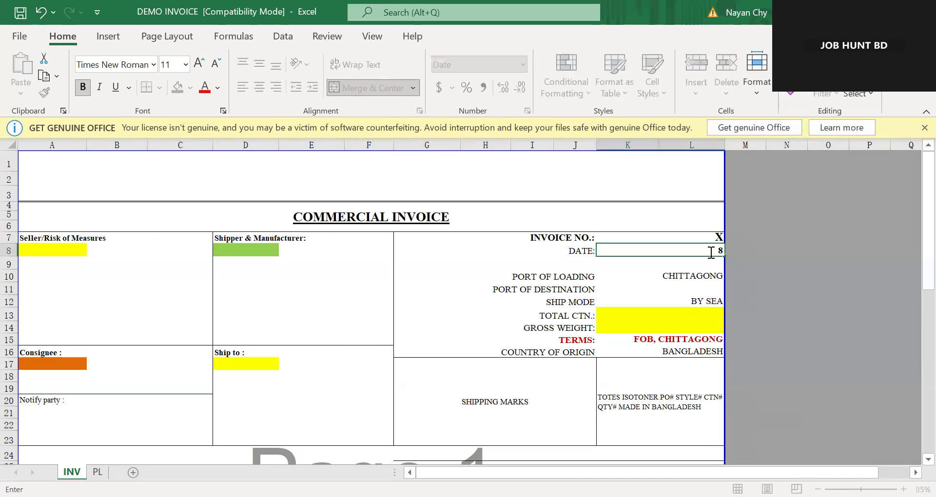
{"action": "type", "text": "/3/25"}
{"action": "key", "text": "Return"}
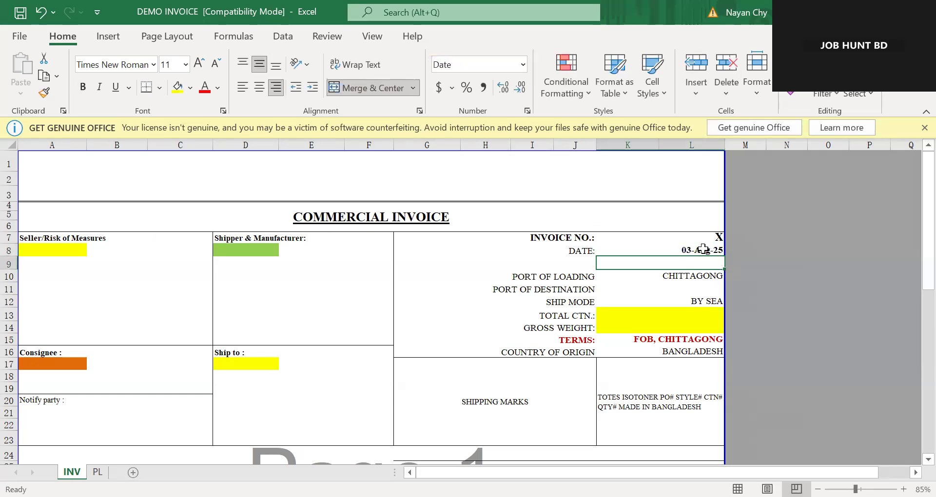
Correct the day and month order of the commercial invoice's date so it reads 08-Mar-25.
{"action": "left_click", "coordinate": [702, 246]}
{"action": "double_click", "coordinate": [702, 246]}
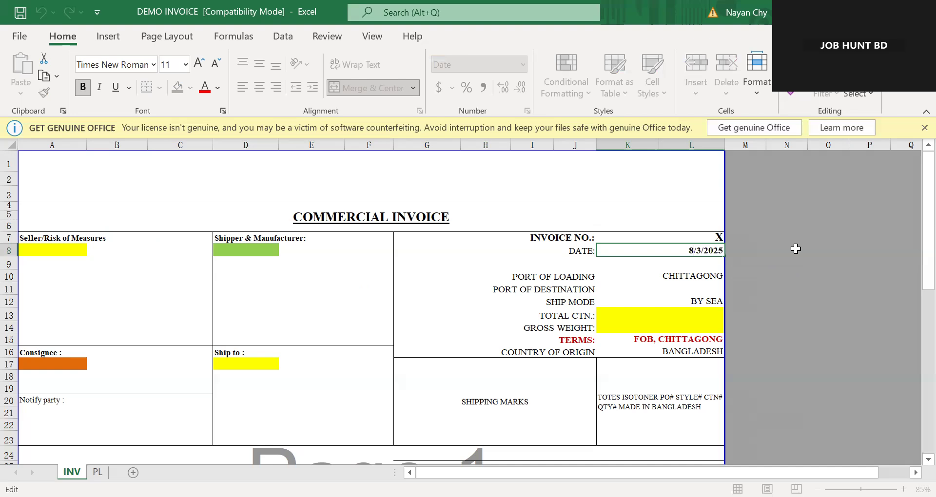
{"action": "key", "text": "BackSpace"}
{"action": "type", "text": "3"}
{"action": "key", "text": "BackSpace"}
{"action": "type", "text": "8"}
{"action": "key", "text": "Return"}
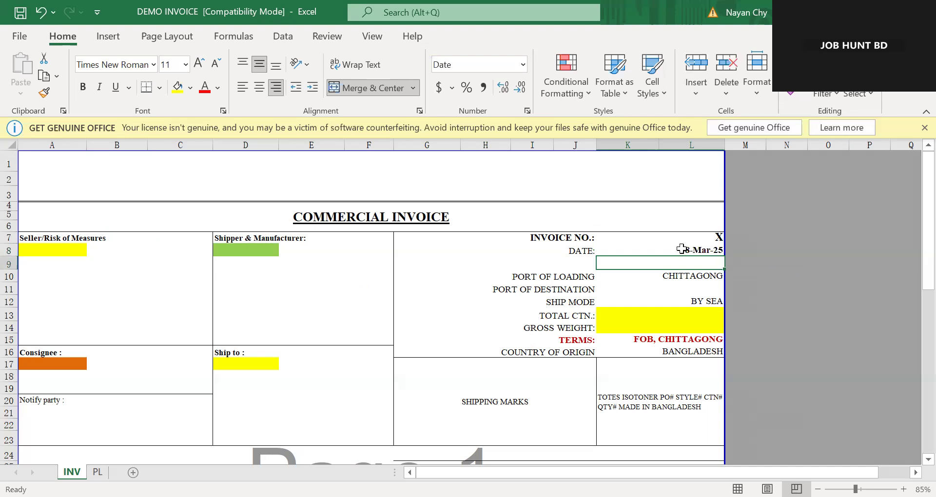
Link the packing list's date cell by formula to the date cell on the INV sheet.
{"action": "left_click", "coordinate": [97, 472]}
{"action": "left_click", "coordinate": [673, 235]}
{"action": "type", "text": "="}
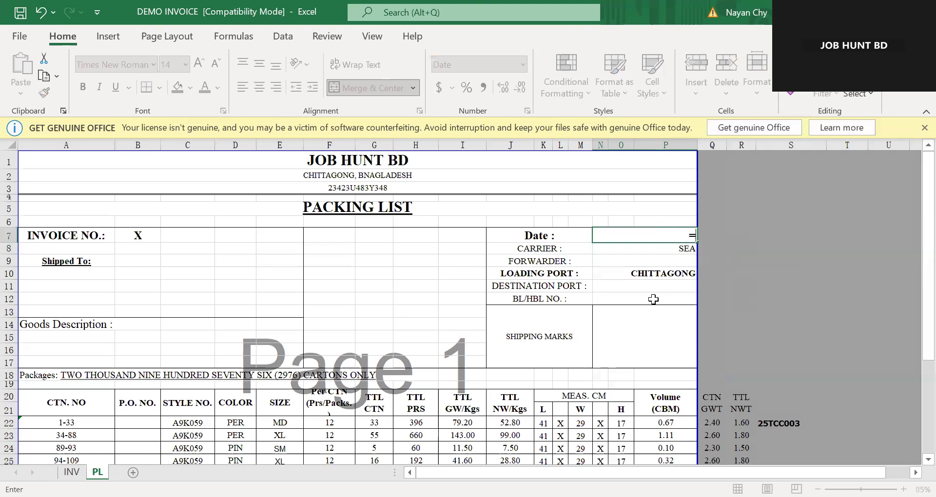
{"action": "left_click", "coordinate": [72, 472]}
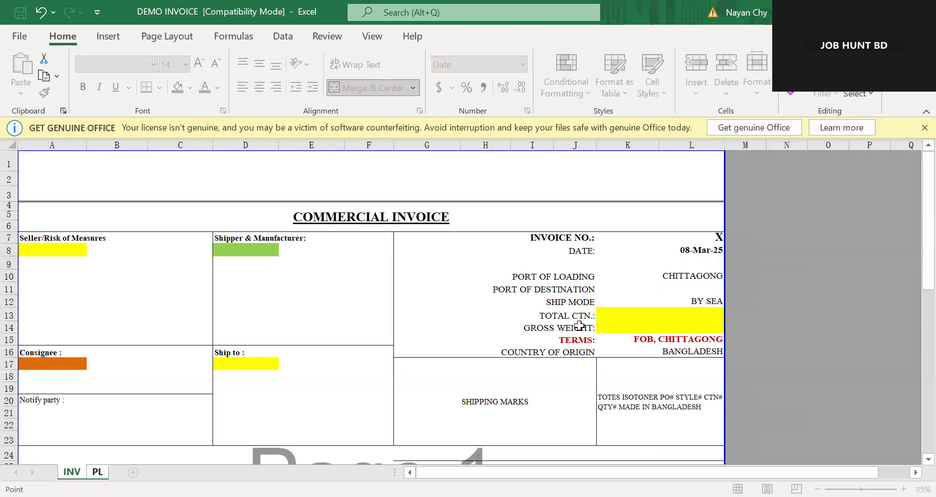
{"action": "left_click", "coordinate": [689, 251]}
{"action": "key", "text": "Return"}
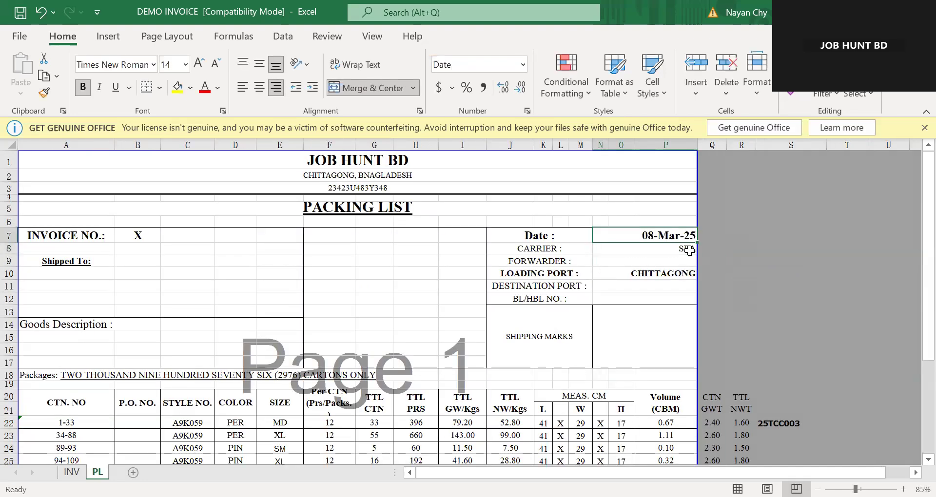
Enter USA as the destination port on the packing list.
{"action": "key", "text": "Down"}
{"action": "key", "text": "Left"}
{"action": "key", "text": "Right"}
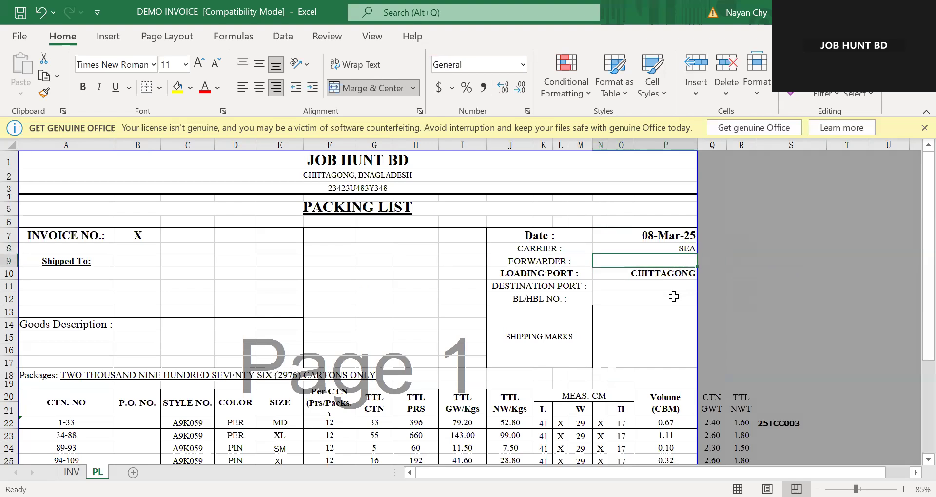
{"action": "key", "text": "Down"}
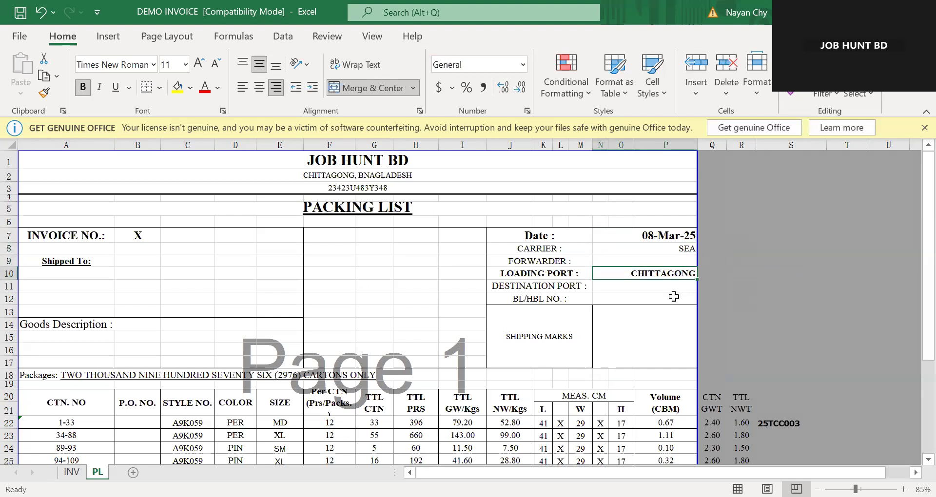
{"action": "key", "text": "Down"}
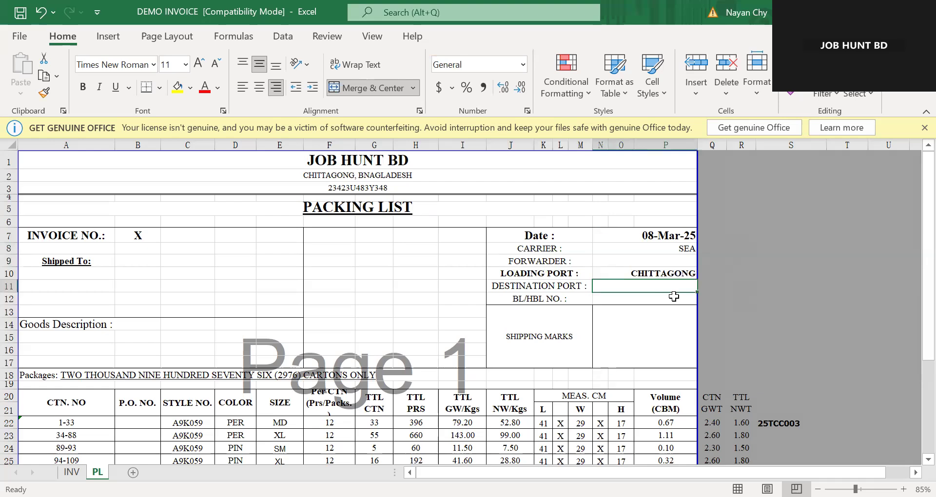
{"action": "type", "text": "USA"}
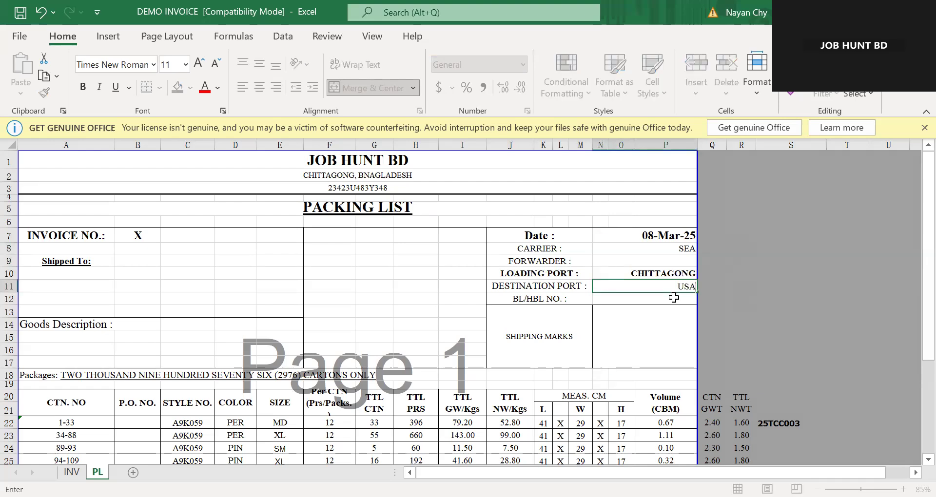
Commit the destination port entry and check the packing list's BL/HBL number and forwarder fields, leaving both blank.
{"action": "key", "text": "Return"}
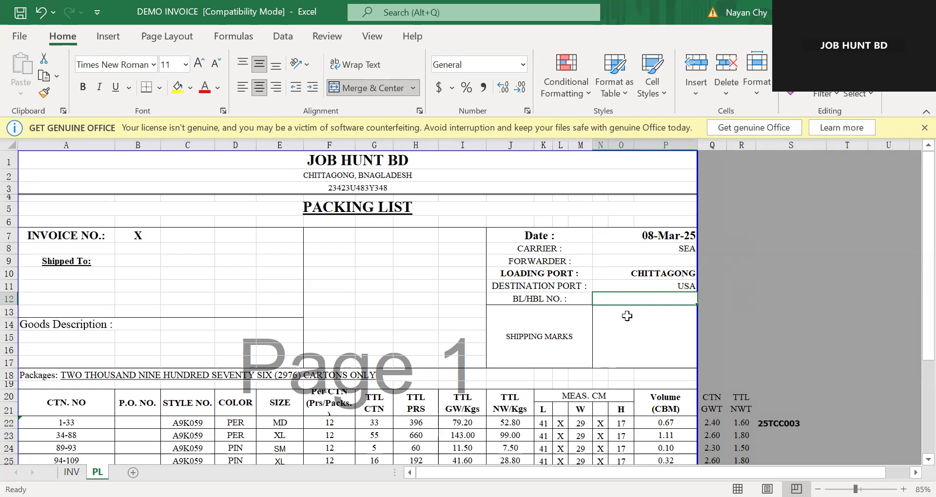
{"action": "double_click", "coordinate": [636, 298]}
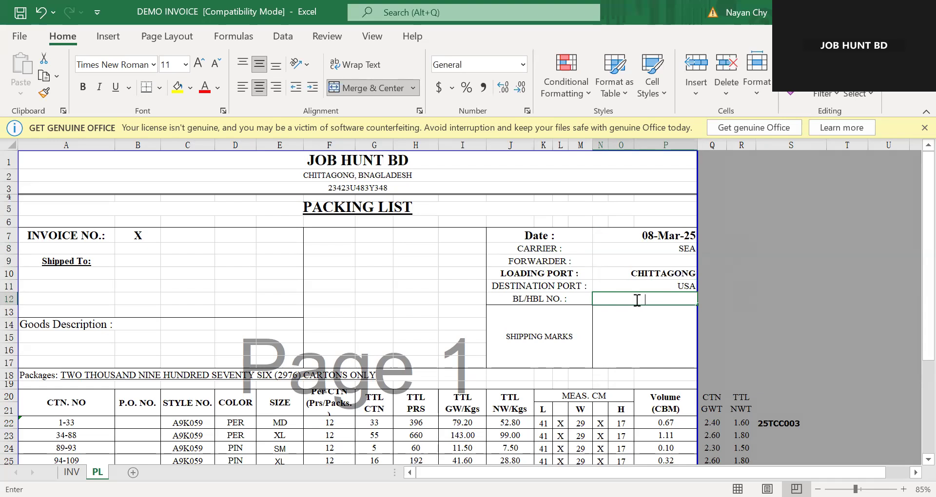
{"action": "double_click", "coordinate": [671, 259]}
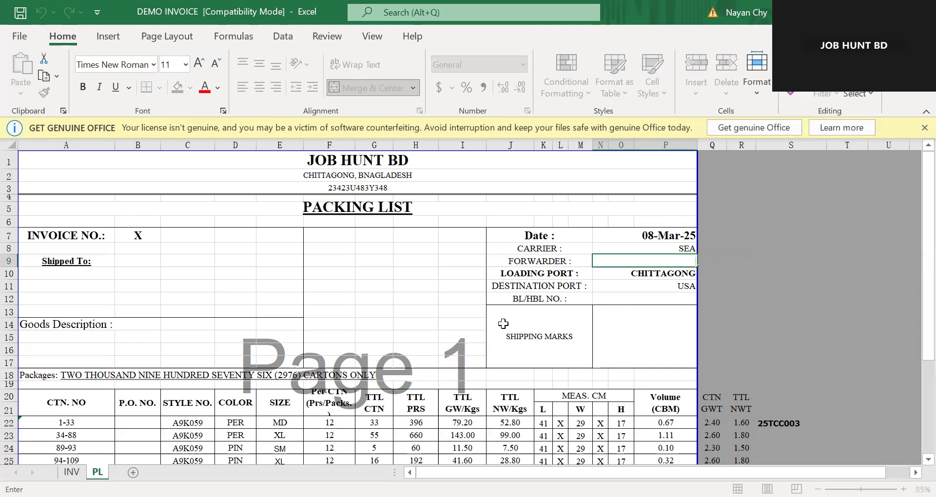
{"action": "left_click", "coordinate": [462, 322]}
Compare the packing list's style and quantity rows with the black A9K059 size lines in the purchase order PDF in Adobe Reader.
{"action": "scroll", "coordinate": [568, 341], "scroll_direction": "down", "scroll_amount": 2}
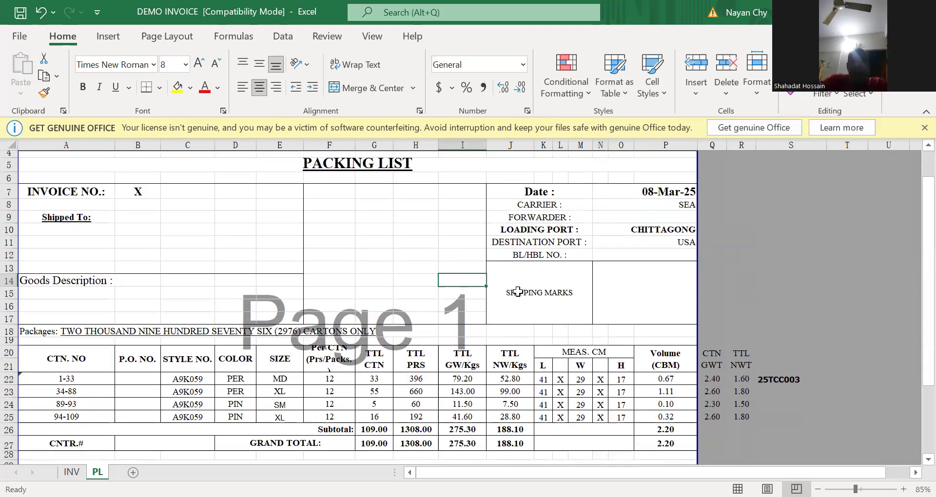
{"action": "left_click", "coordinate": [329, 345]}
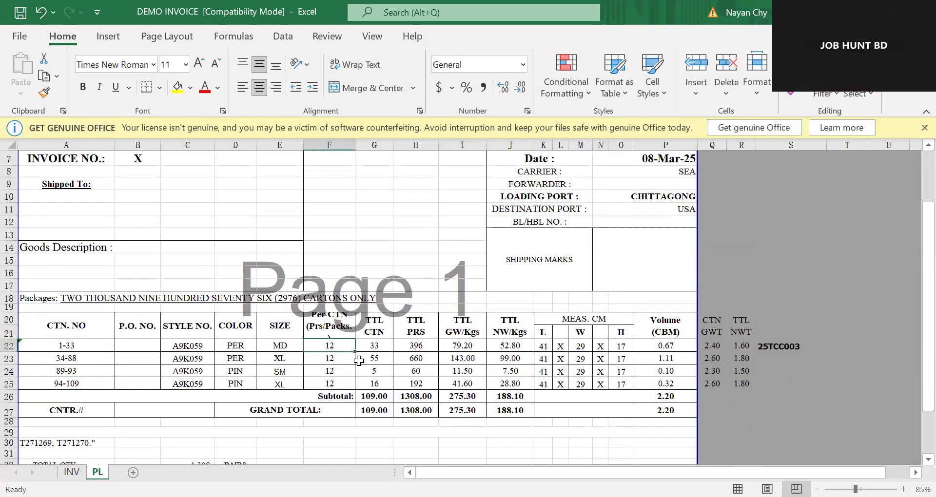
{"action": "left_click", "coordinate": [195, 344]}
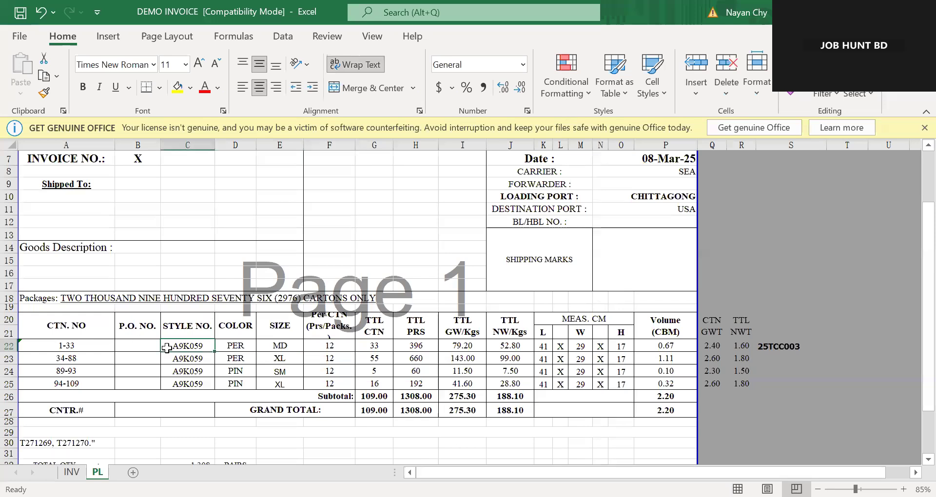
{"action": "left_click_drag", "start_coordinate": [187, 344], "coordinate": [190, 384]}
{"action": "left_click", "coordinate": [330, 358]}
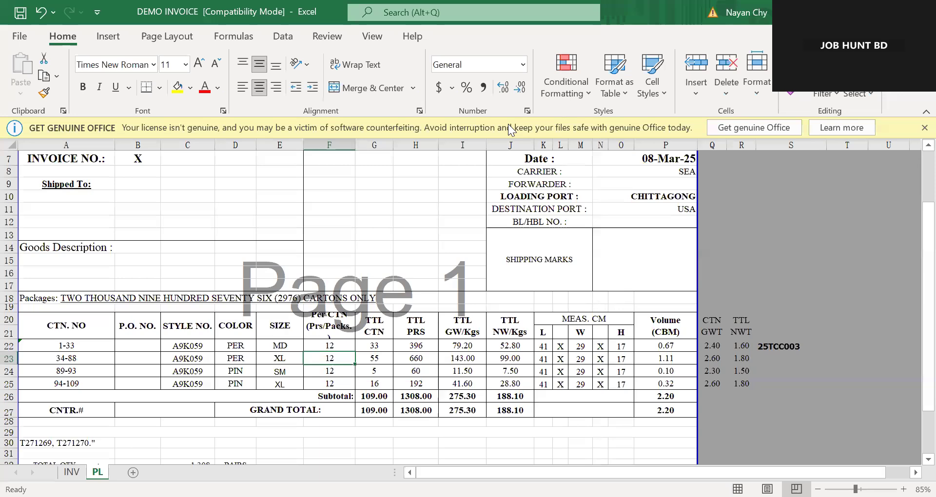
{"action": "key", "text": "alt+Tab"}
{"action": "left_click", "coordinate": [301, 285]}
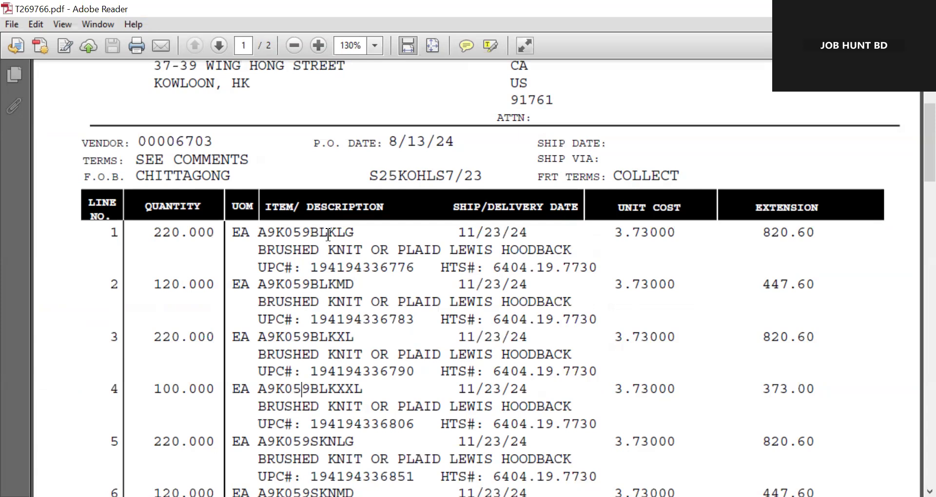
{"action": "left_click_drag", "start_coordinate": [335, 232], "coordinate": [355, 235]}
{"action": "left_click_drag", "start_coordinate": [335, 285], "coordinate": [355, 286]}
{"action": "left_click_drag", "start_coordinate": [336, 338], "coordinate": [387, 355]}
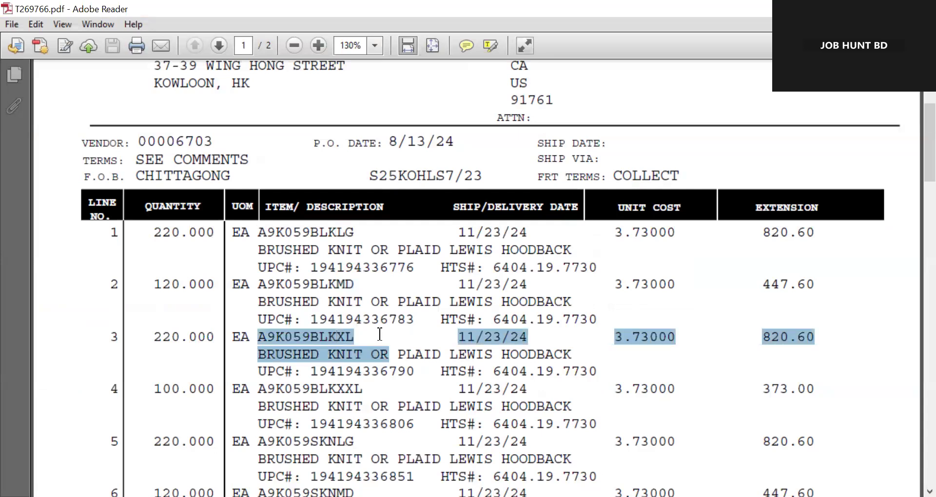
{"action": "left_click_drag", "start_coordinate": [337, 389], "coordinate": [365, 390]}
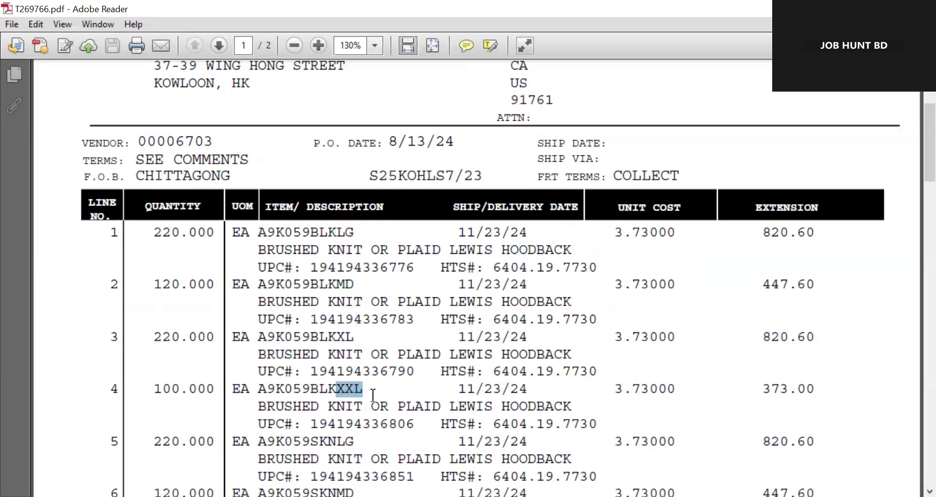
Copy the purchase order number from the PDF into the P.O. NO. cells of all four packing list rows in Excel.
{"action": "scroll", "coordinate": [340, 325], "scroll_direction": "up", "scroll_amount": 3}
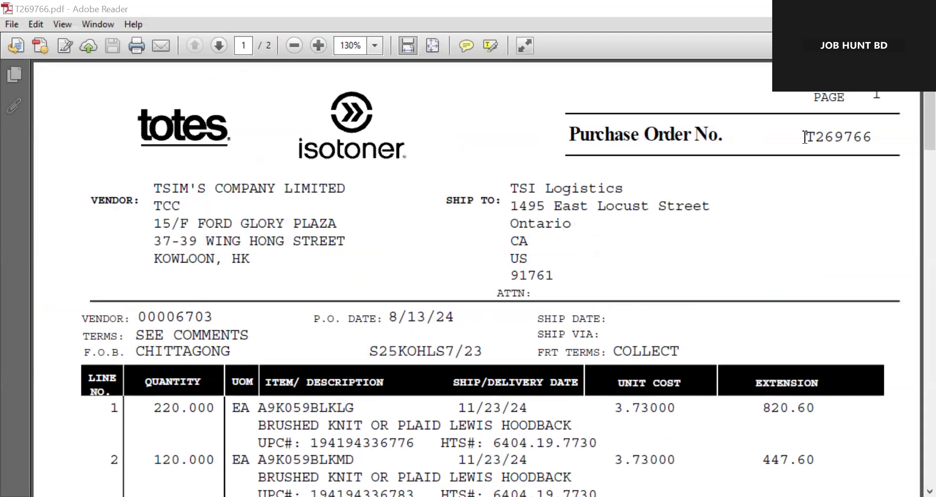
{"action": "double_click", "coordinate": [870, 137]}
{"action": "key", "text": "ctrl+c"}
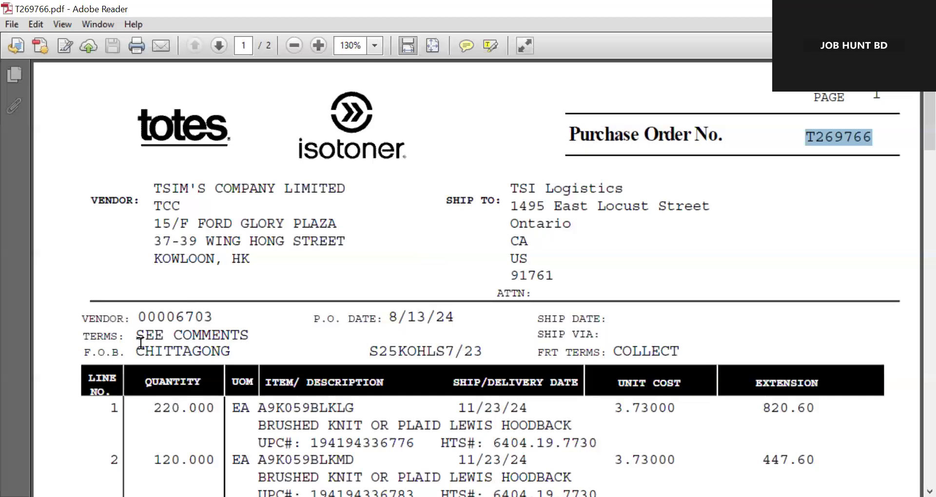
{"action": "key", "text": "alt+Tab"}
{"action": "left_click", "coordinate": [138, 360]}
{"action": "key", "text": "ctrl+v"}
{"action": "left_click", "coordinate": [138, 369]}
{"action": "key", "text": "ctrl+v"}
{"action": "left_click", "coordinate": [139, 384]}
{"action": "key", "text": "ctrl+v"}
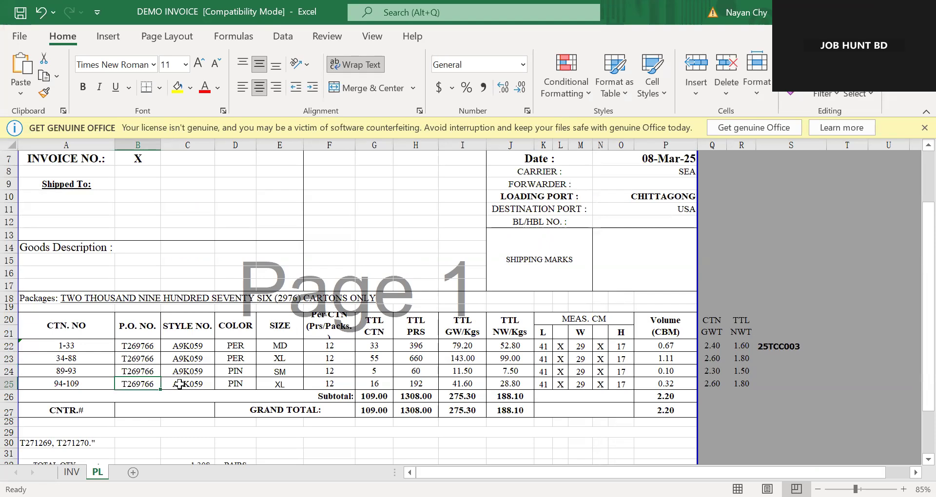
Clear the carton number ranges from the four item rows of the packing list.
{"action": "left_click", "coordinate": [187, 356]}
{"action": "left_click_drag", "start_coordinate": [87, 347], "coordinate": [81, 384]}
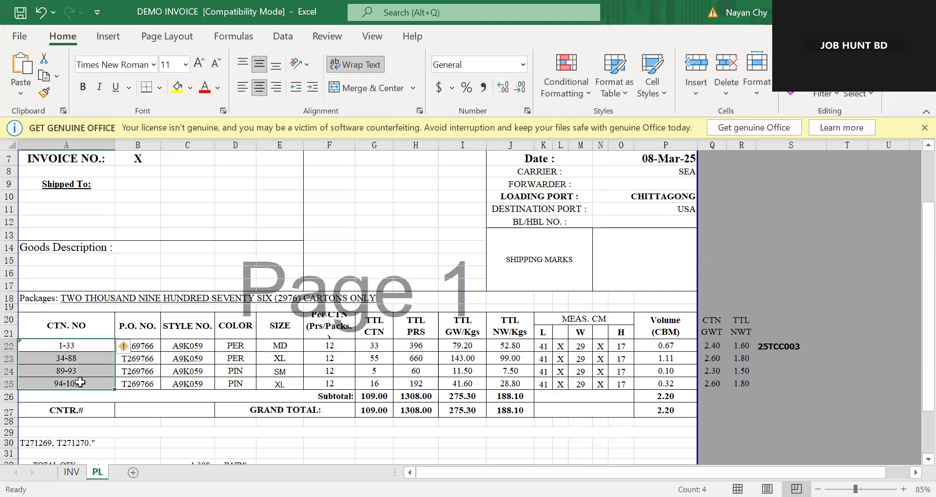
{"action": "key", "text": "ctrl+v"}
{"action": "key", "text": "ctrl+z"}
{"action": "left_click", "coordinate": [195, 349]}
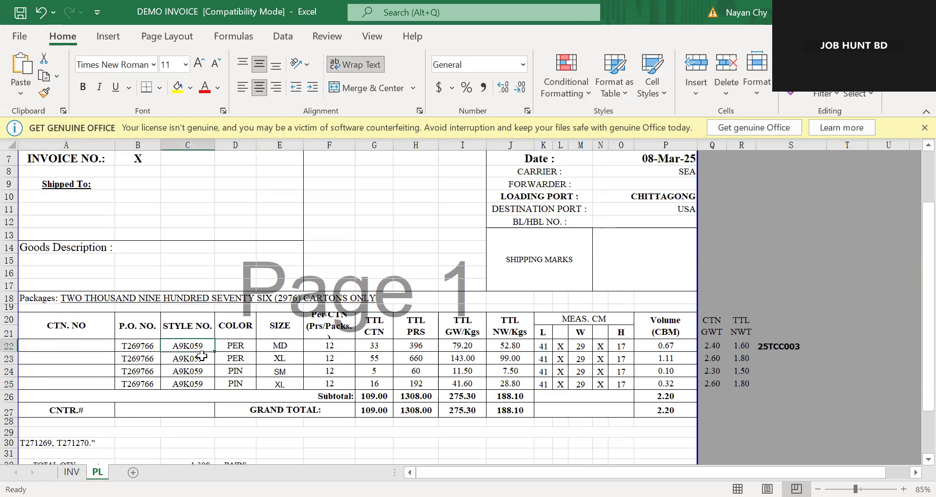
Replace the colors in the four item rows with BLACK, filling it down from the first row.
{"action": "left_click", "coordinate": [237, 345]}
{"action": "left_click_drag", "start_coordinate": [236, 345], "coordinate": [241, 385]}
{"action": "key", "text": "Delete"}
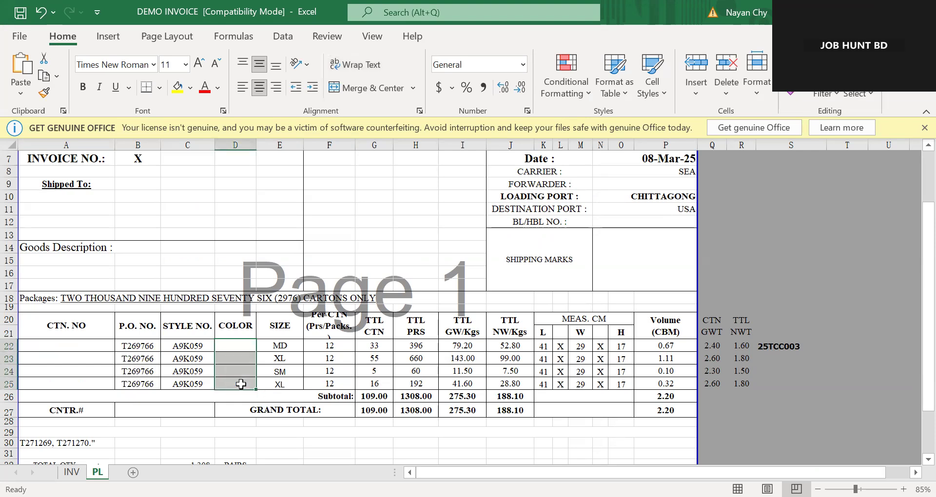
{"action": "type", "text": "BLACK"}
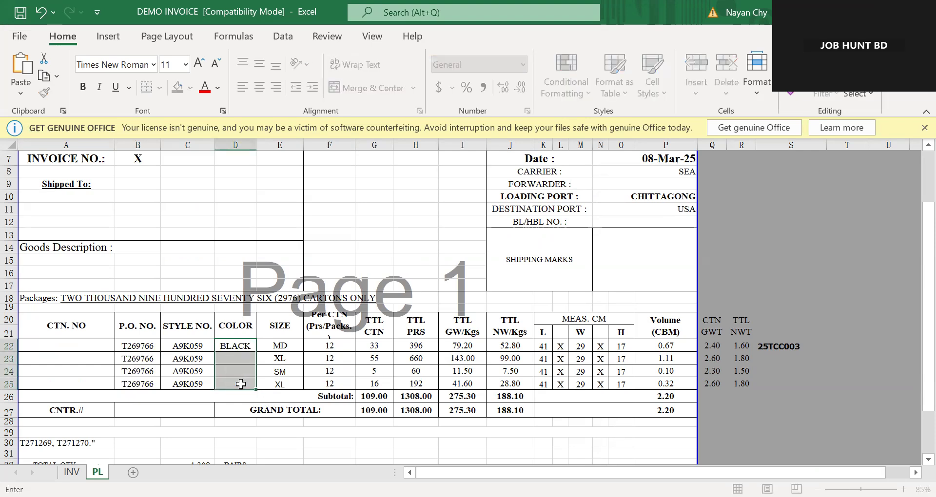
{"action": "key", "text": "Return"}
{"action": "left_click", "coordinate": [241, 385]}
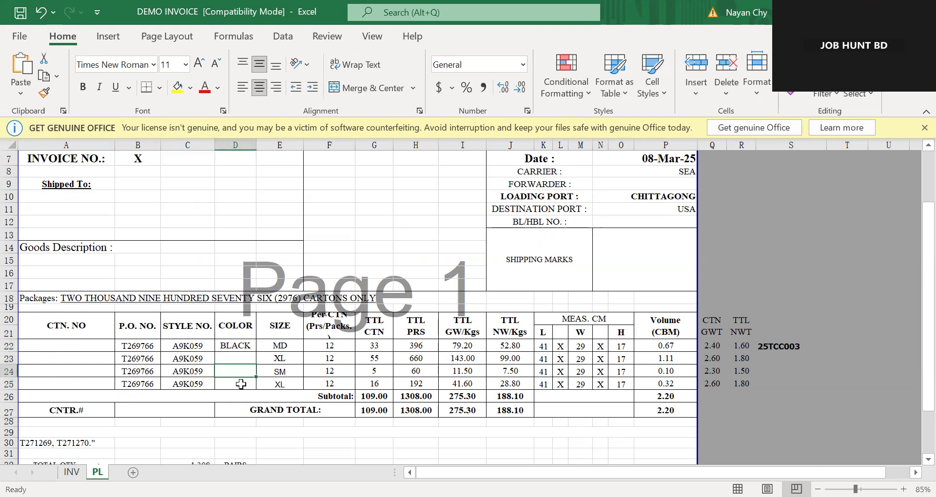
{"action": "left_click", "coordinate": [241, 360]}
{"action": "key", "text": "ctrl+d"}
{"action": "key", "text": "Return"}
{"action": "key", "text": "ctrl+d"}
{"action": "key", "text": "Return"}
{"action": "key", "text": "ctrl+d"}
Set the sizes of the four item rows to LG, MD, XL and XXL in order.
{"action": "left_click", "coordinate": [283, 344]}
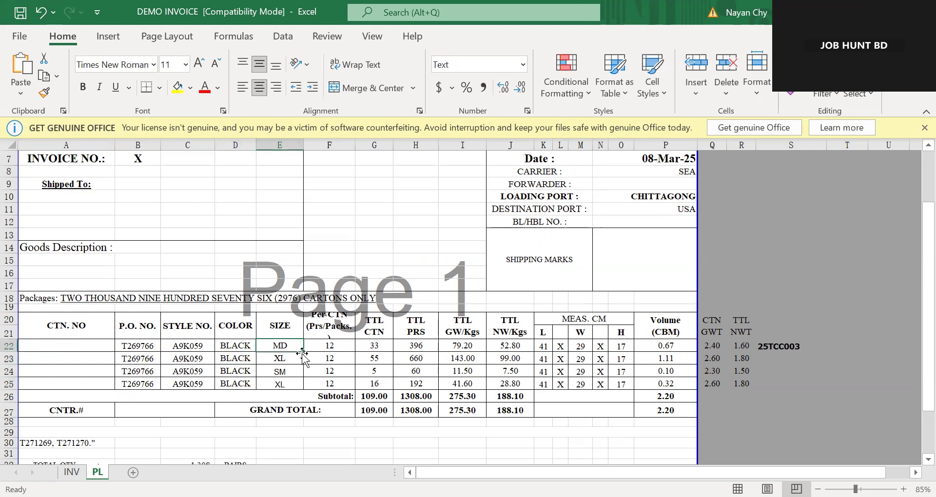
{"action": "type", "text": "LG"}
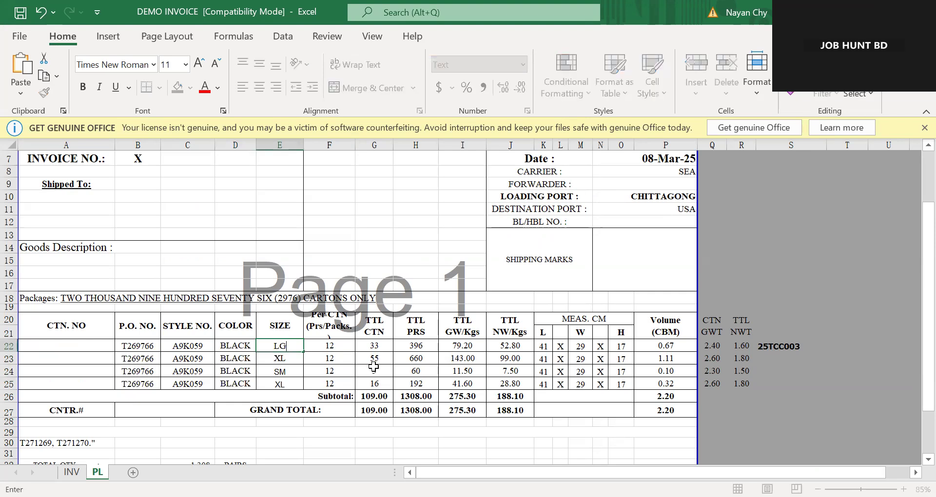
{"action": "key", "text": "Return"}
{"action": "type", "text": "MD"}
{"action": "key", "text": "Return"}
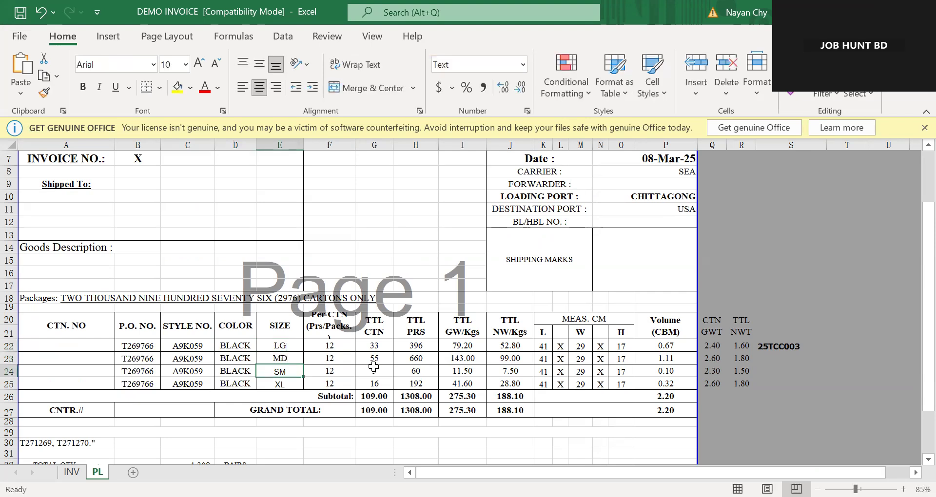
{"action": "type", "text": "XK"}
{"action": "key", "text": "Return"}
{"action": "type", "text": "XX"}
{"action": "key", "text": "Return"}
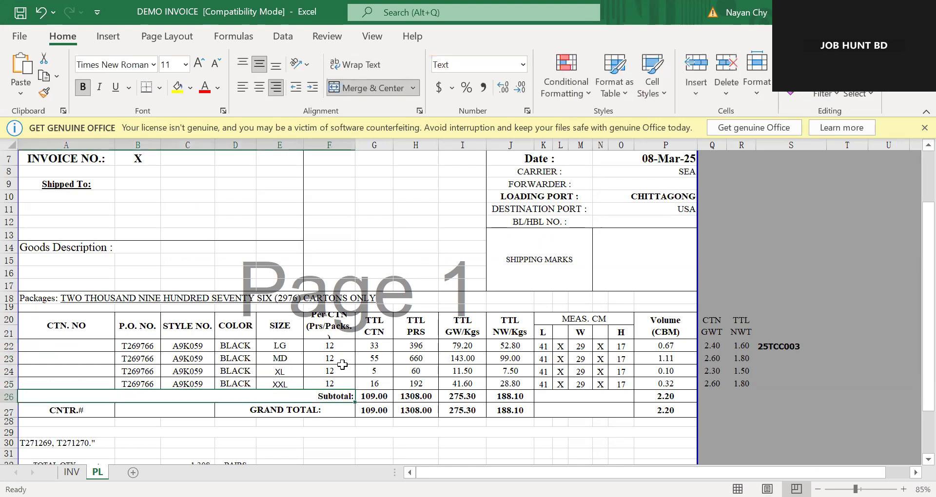
Examine the per-carton quantity column, the CTN. NO column and the first item row of the packing list.
{"action": "left_click", "coordinate": [331, 347]}
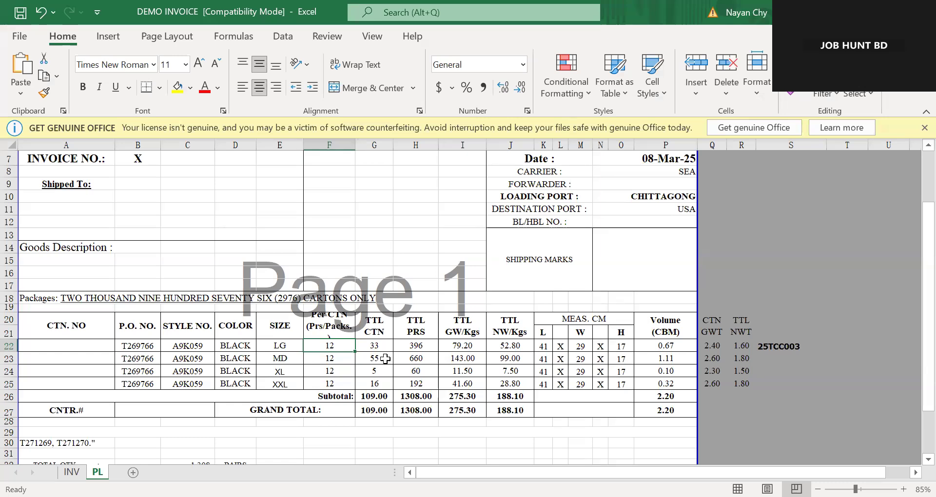
{"action": "left_click", "coordinate": [339, 322]}
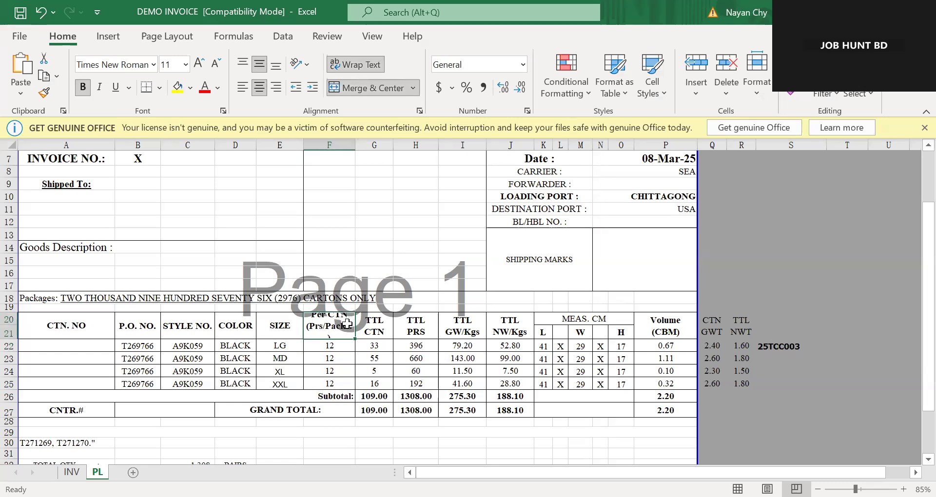
{"action": "left_click", "coordinate": [71, 323]}
{"action": "left_click_drag", "start_coordinate": [71, 352], "coordinate": [71, 385]}
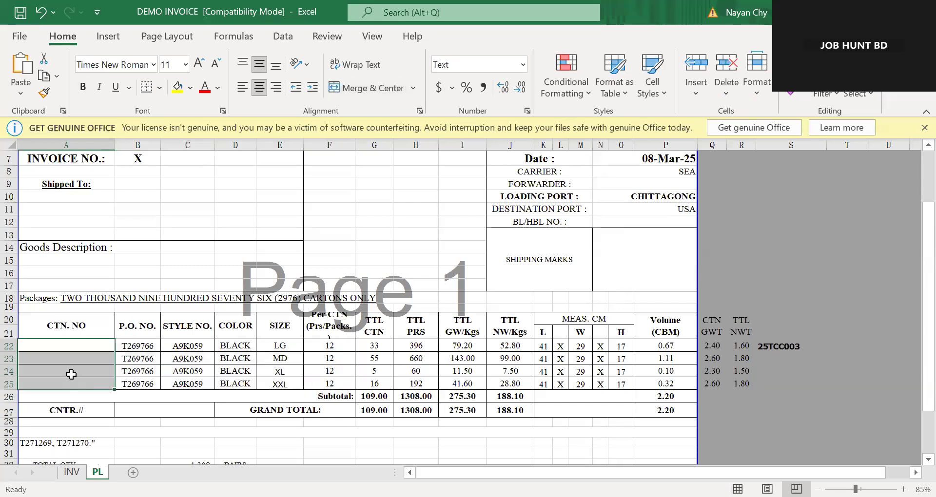
{"action": "left_click", "coordinate": [80, 342]}
{"action": "left_click_drag", "start_coordinate": [120, 345], "coordinate": [517, 347]}
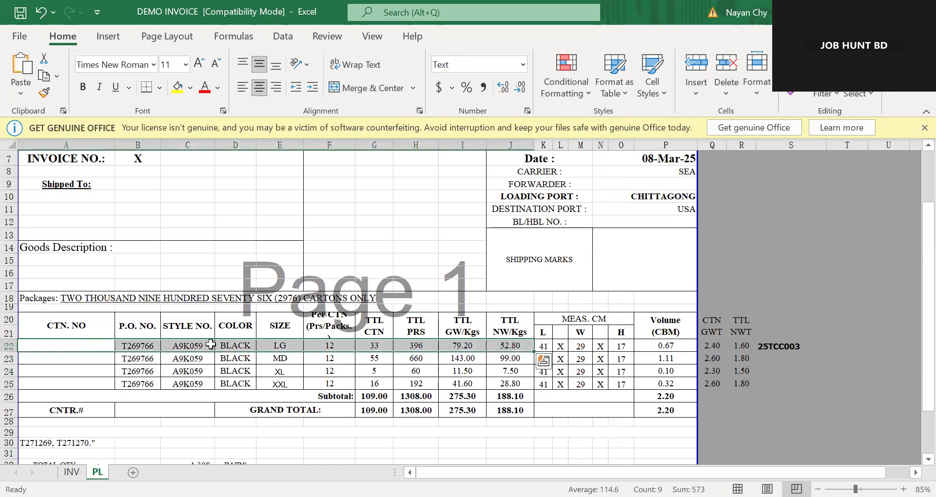
{"action": "left_click", "coordinate": [280, 345]}
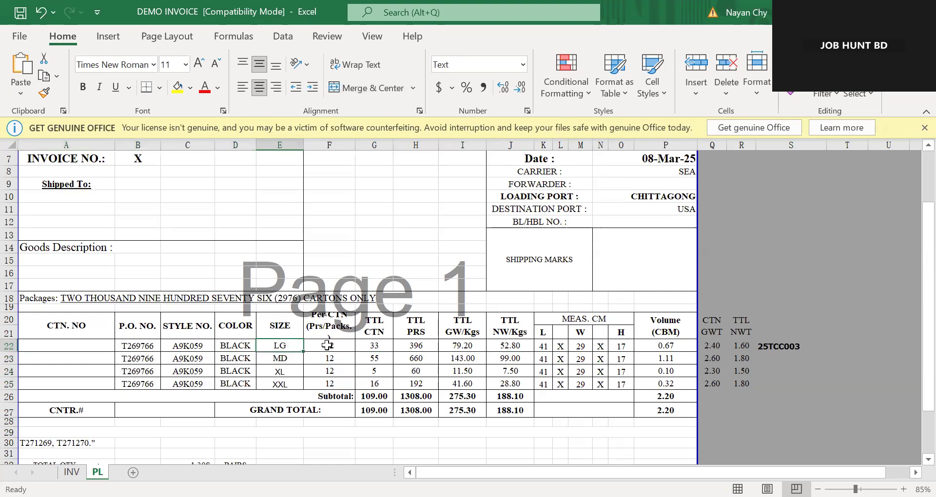
{"action": "left_click", "coordinate": [68, 346]}
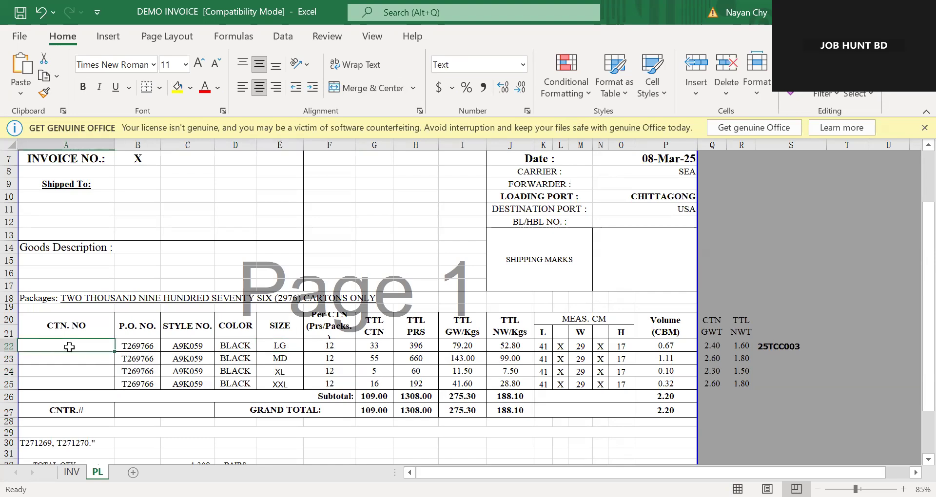
Link the packing list's shipping marks cell by formula to the shipping marks text on the INV sheet.
{"action": "scroll", "coordinate": [239, 320], "scroll_direction": "up", "scroll_amount": 2}
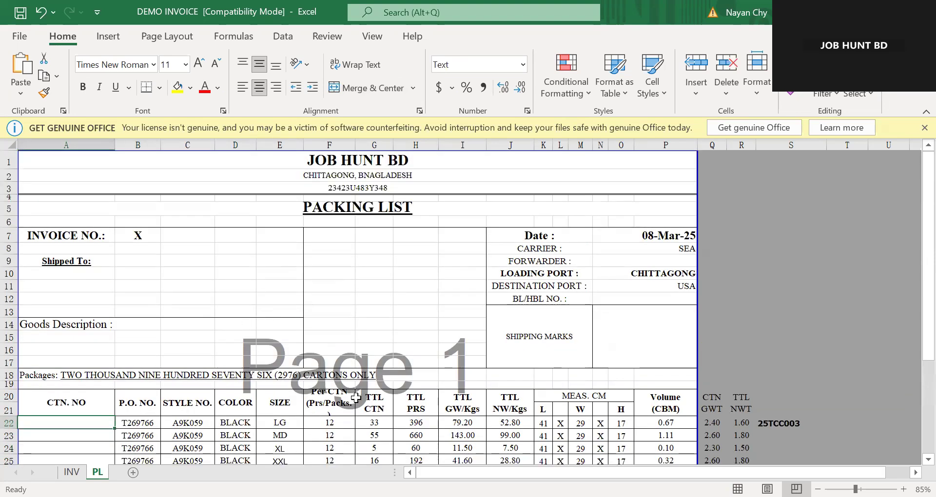
{"action": "left_click", "coordinate": [541, 334]}
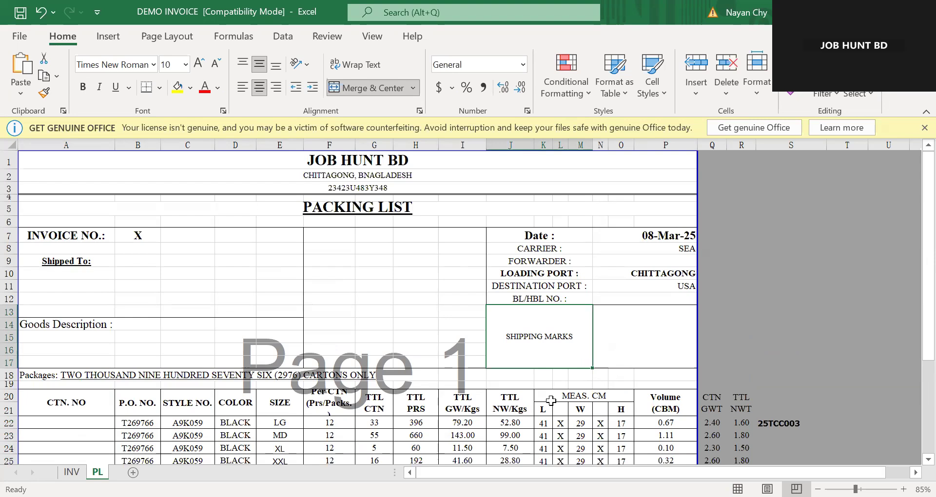
{"action": "left_click", "coordinate": [71, 472]}
{"action": "left_click", "coordinate": [651, 398]}
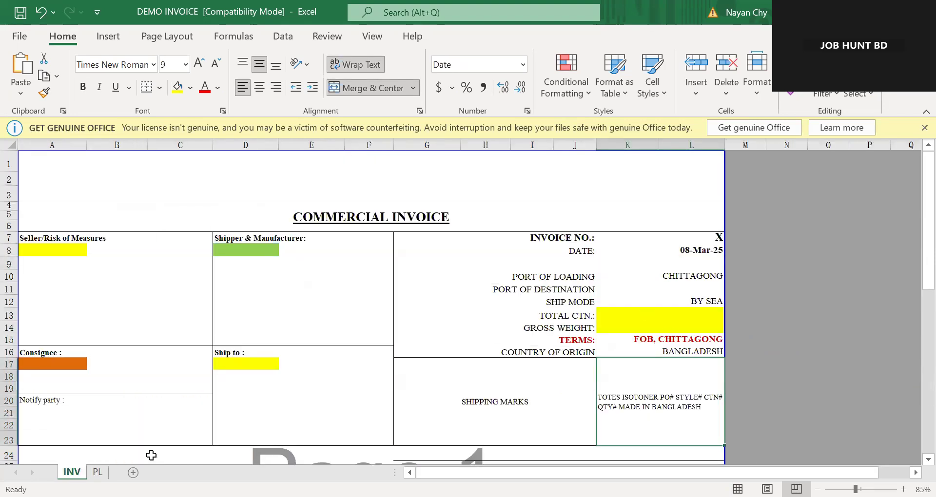
{"action": "key", "text": "ctrl+Page_Down"}
{"action": "left_click", "coordinate": [624, 341]}
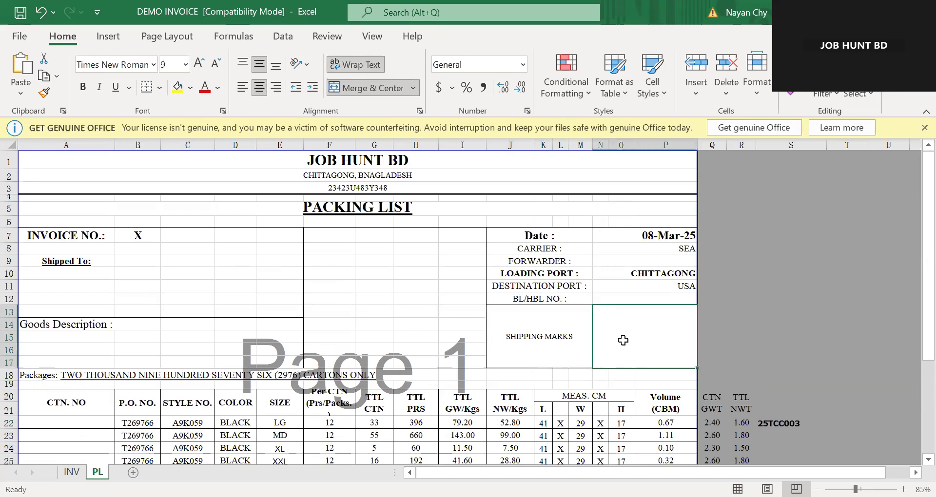
{"action": "type", "text": "="}
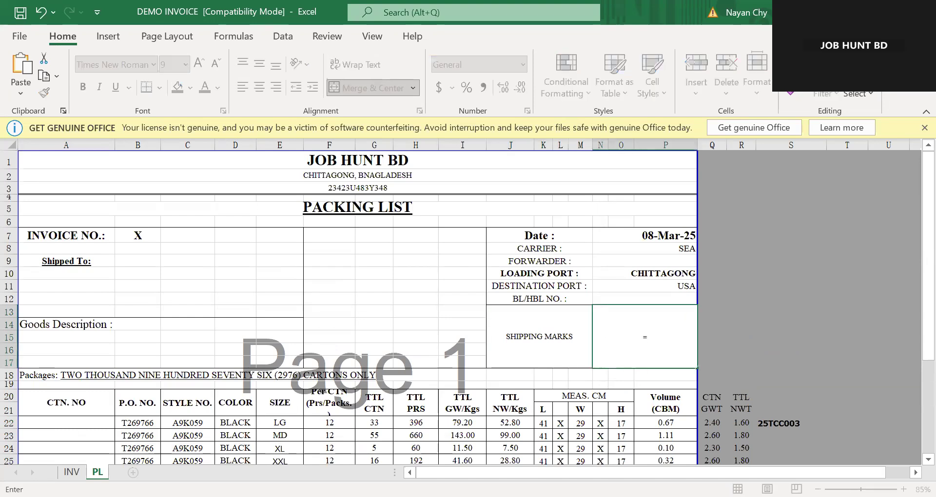
{"action": "left_click", "coordinate": [72, 472]}
{"action": "left_click", "coordinate": [645, 411]}
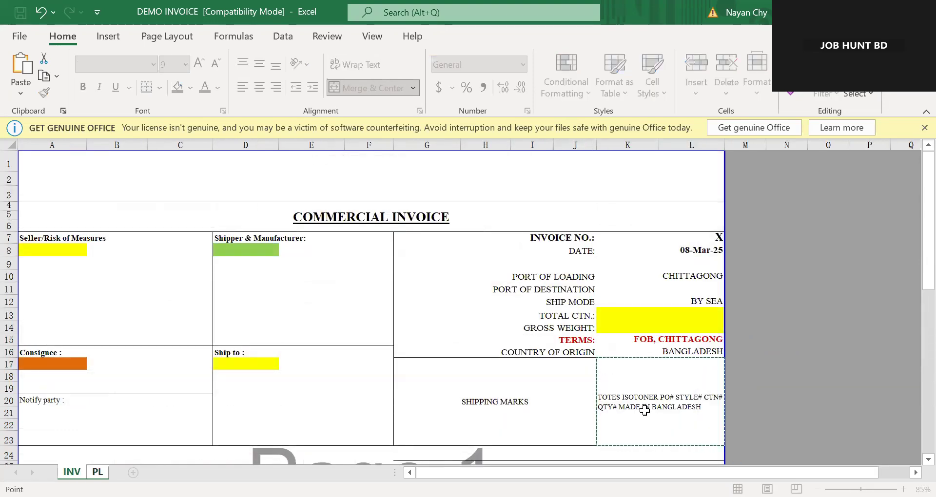
{"action": "key", "text": "Return"}
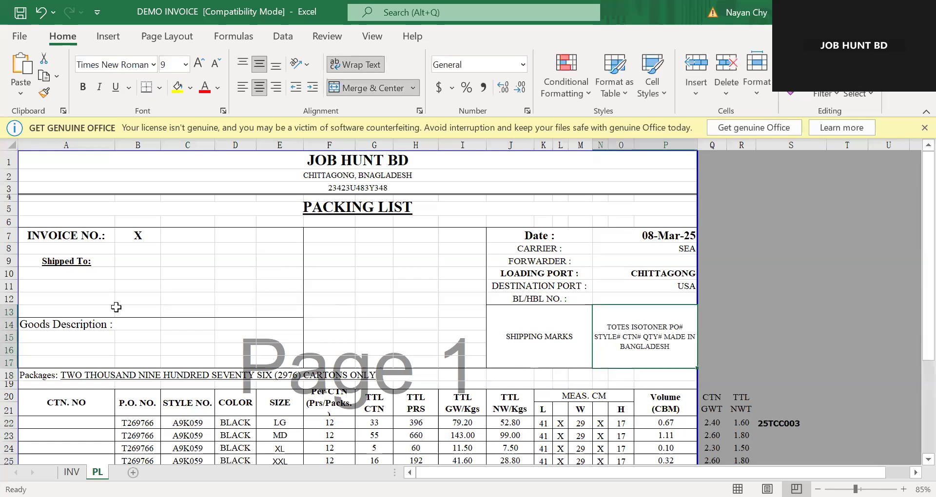
Enter WOMEN SLIPPER beside the packing list's Goods Description label and merge and center it across columns B to D.
{"action": "left_click", "coordinate": [54, 324]}
{"action": "left_click", "coordinate": [143, 322]}
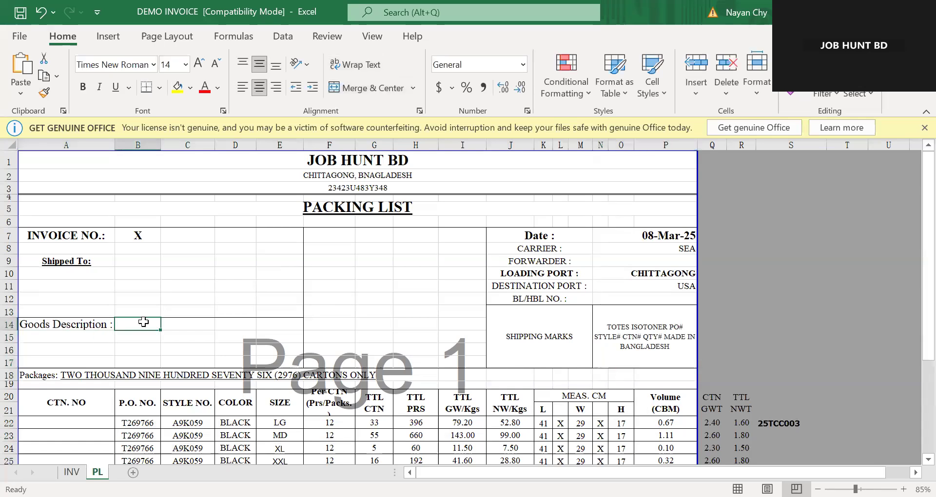
{"action": "type", "text": "WOMEN "}
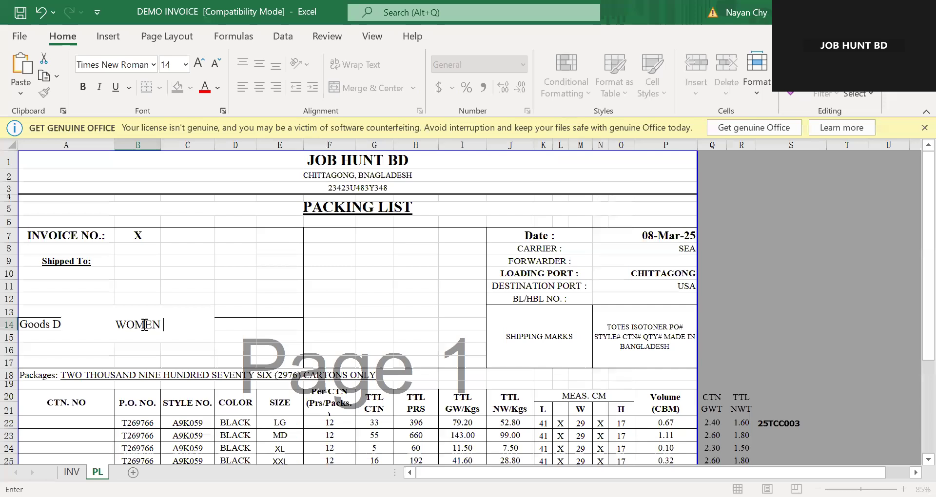
{"action": "type", "text": "SLIPPER"}
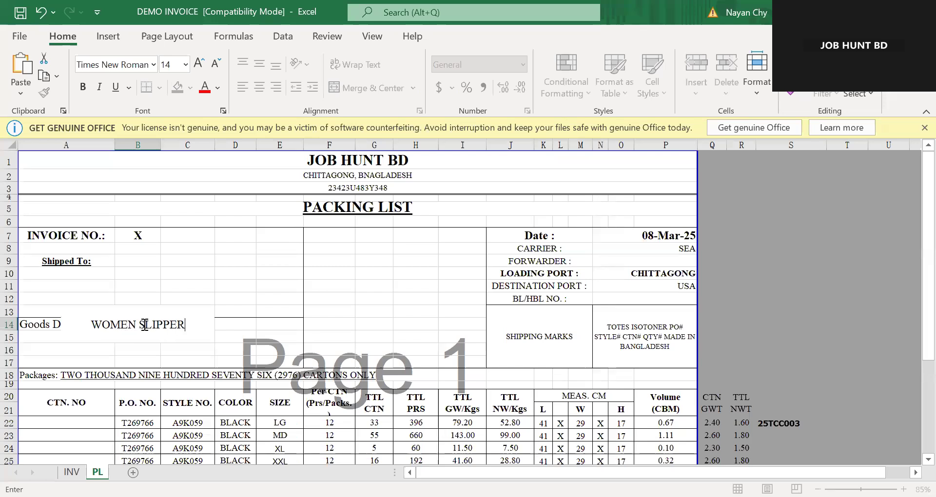
{"action": "key", "text": "Return"}
{"action": "left_click_drag", "start_coordinate": [143, 326], "coordinate": [239, 325]}
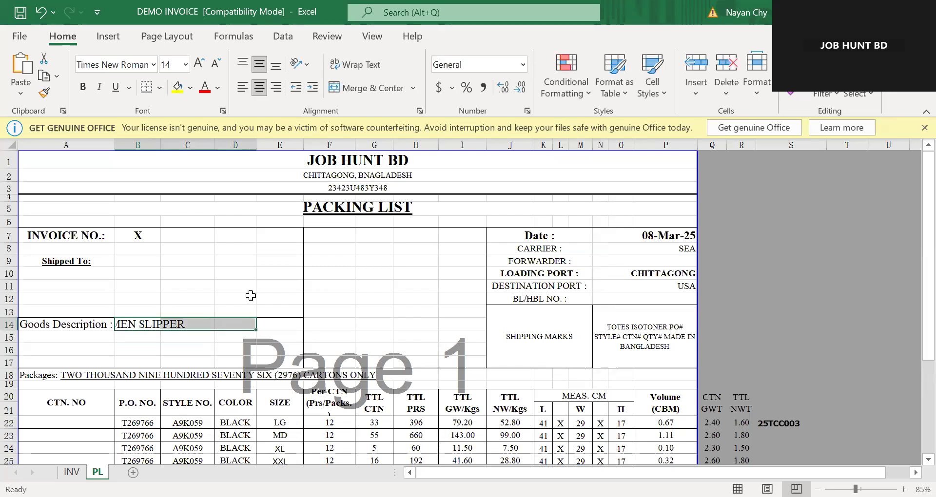
{"action": "left_click", "coordinate": [365, 88]}
{"action": "left_click", "coordinate": [184, 286]}
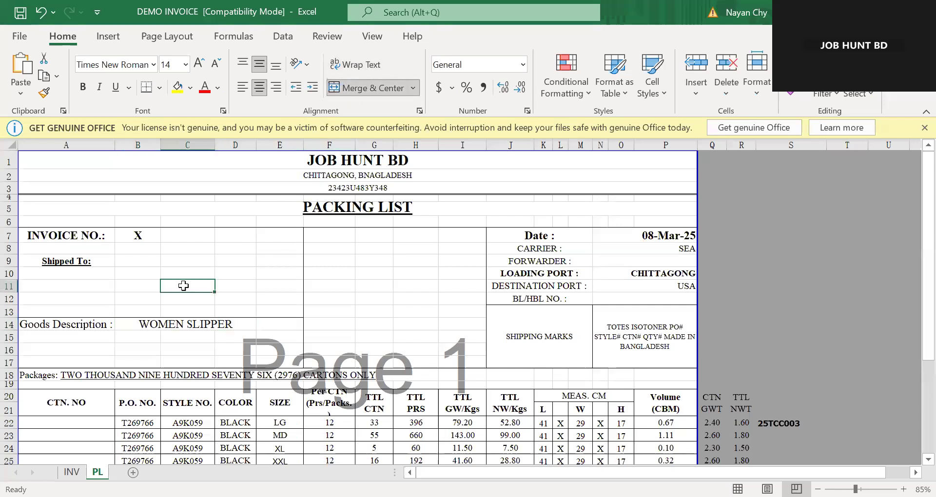
Correct the goods description text to WOMEN'S SLIPPER.
{"action": "left_click", "coordinate": [185, 327]}
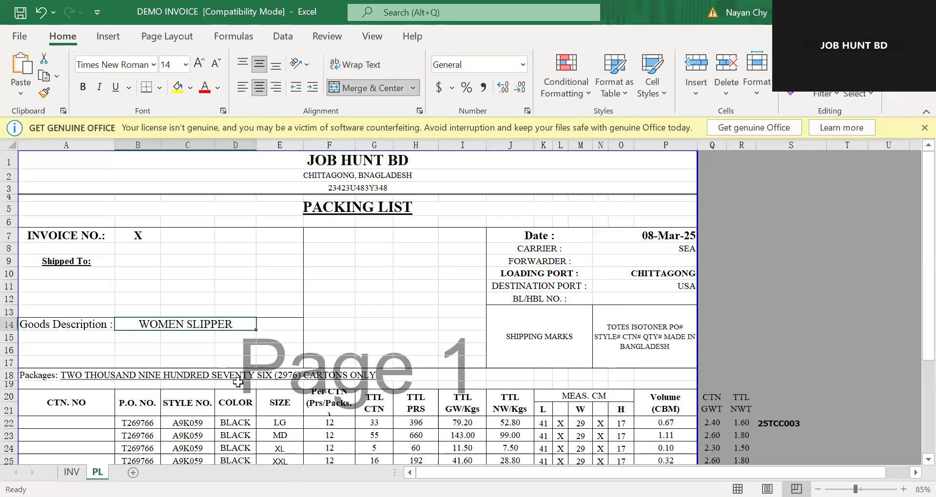
{"action": "double_click", "coordinate": [184, 322]}
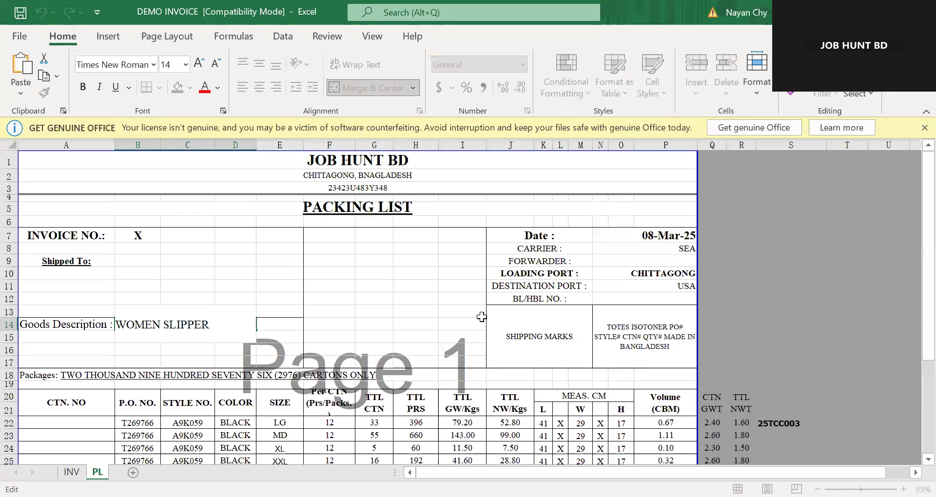
{"action": "type", "text": "'S"}
{"action": "key", "text": "Return"}
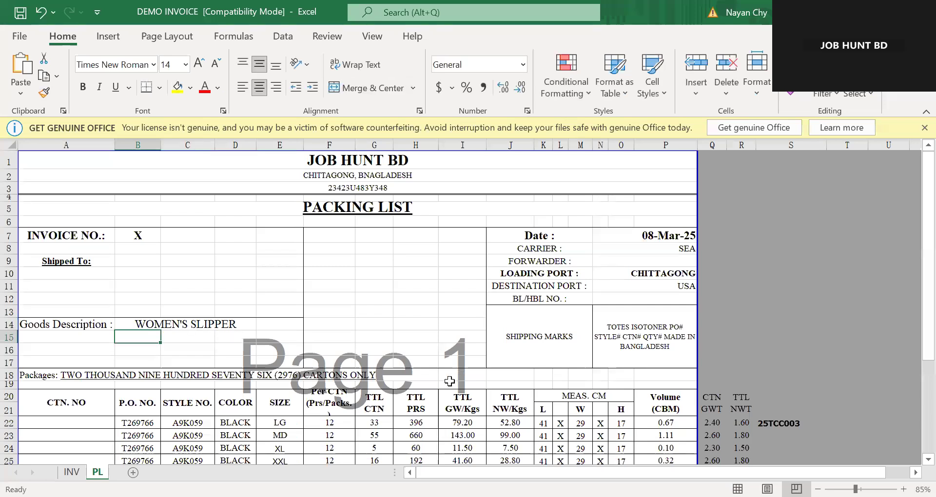
Enter the placeholder ADDRESS FROM PO in the cell below the Shipped To heading.
{"action": "left_click", "coordinate": [67, 264]}
{"action": "left_click_drag", "start_coordinate": [54, 275], "coordinate": [239, 303]}
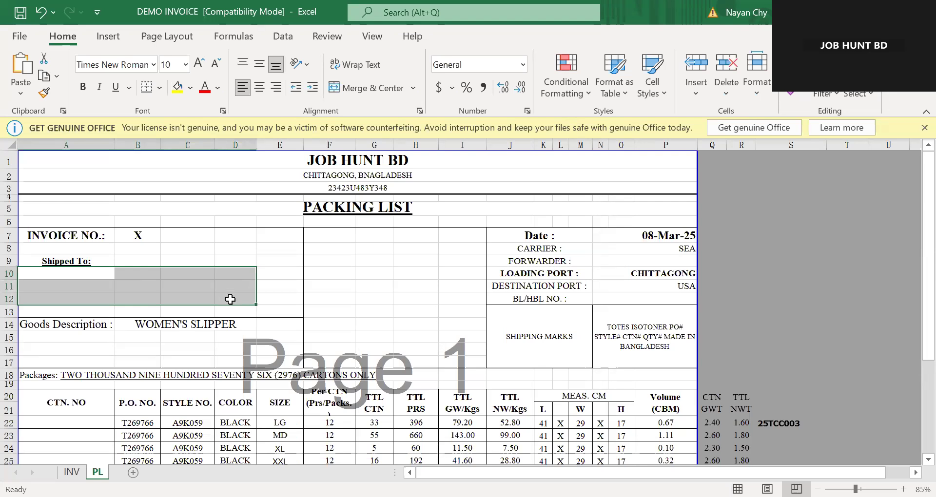
{"action": "type", "text": "ADDRESS FROM PO"}
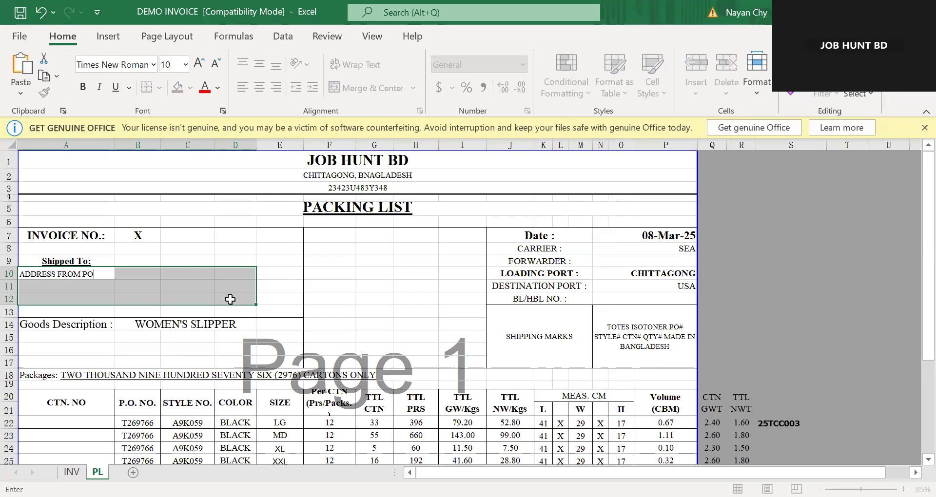
{"action": "key", "text": "Return"}
{"action": "left_click", "coordinate": [228, 288]}
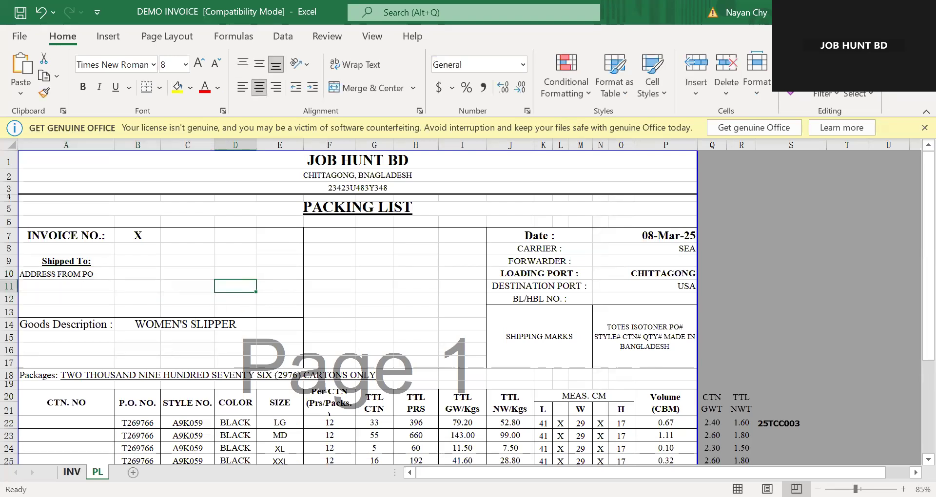
Replace the text below Shipped To with a formula linking to the yellow Ship to cell on the INV sheet.
{"action": "key", "text": "ctrl+Page_Up"}
{"action": "mouse_move", "coordinate": [226, 364]}
{"action": "left_mouse_down"}
{"action": "mouse_move", "coordinate": [317, 392]}
{"action": "mouse_move", "coordinate": [293, 353]}
{"action": "mouse_move", "coordinate": [244, 367]}
{"action": "left_mouse_up"}
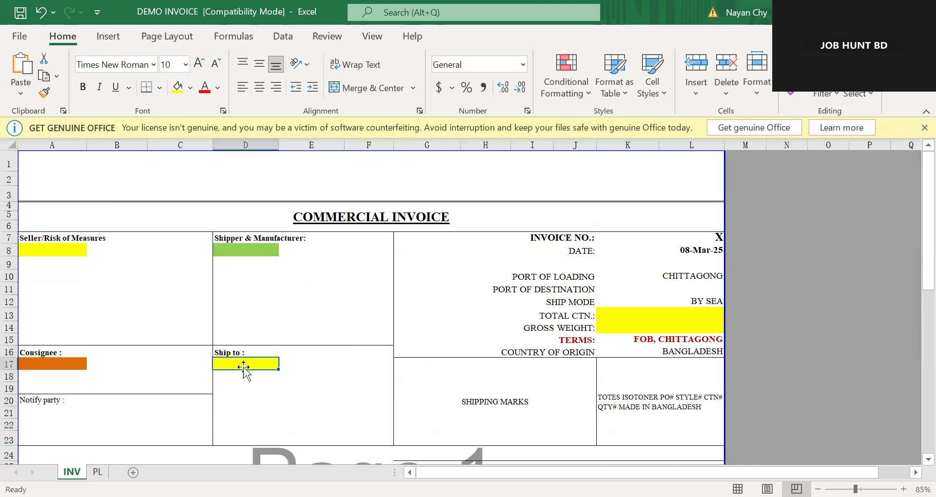
{"action": "left_click", "coordinate": [98, 471]}
{"action": "left_click", "coordinate": [73, 274]}
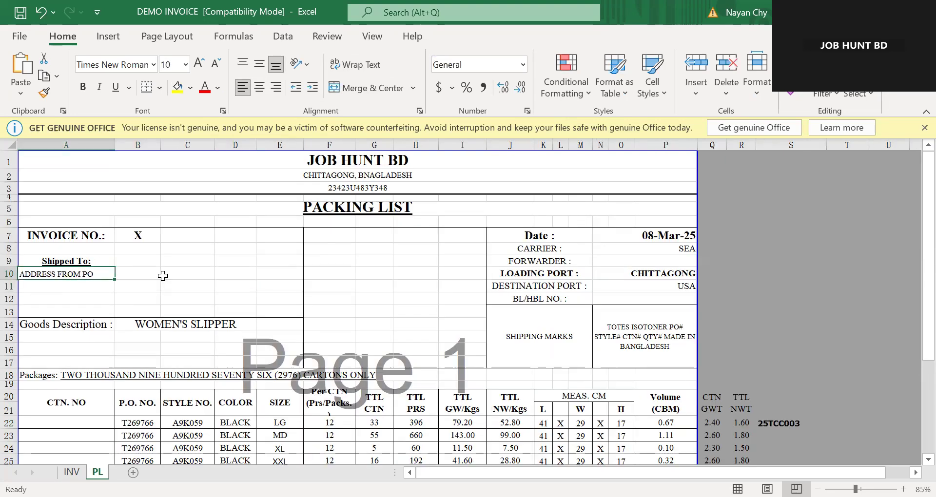
{"action": "type", "text": "="}
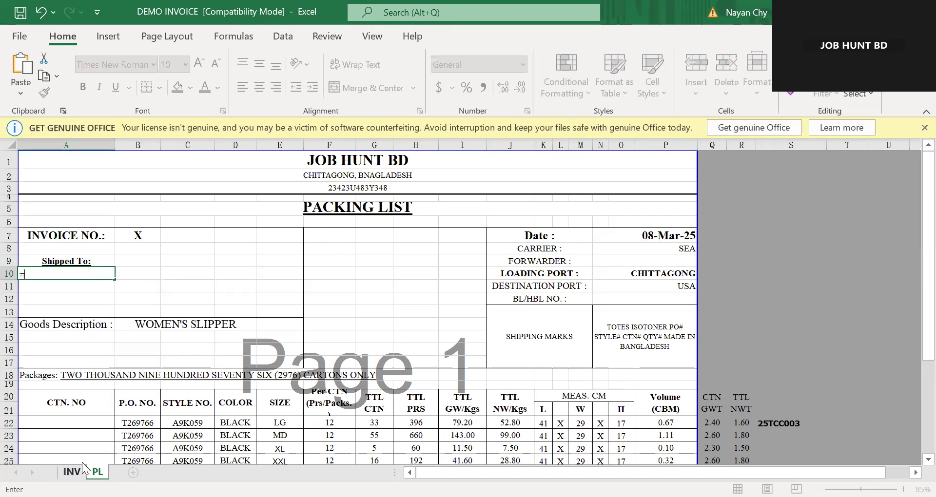
{"action": "left_click", "coordinate": [71, 472]}
{"action": "left_click", "coordinate": [251, 371]}
{"action": "key", "text": "Return"}
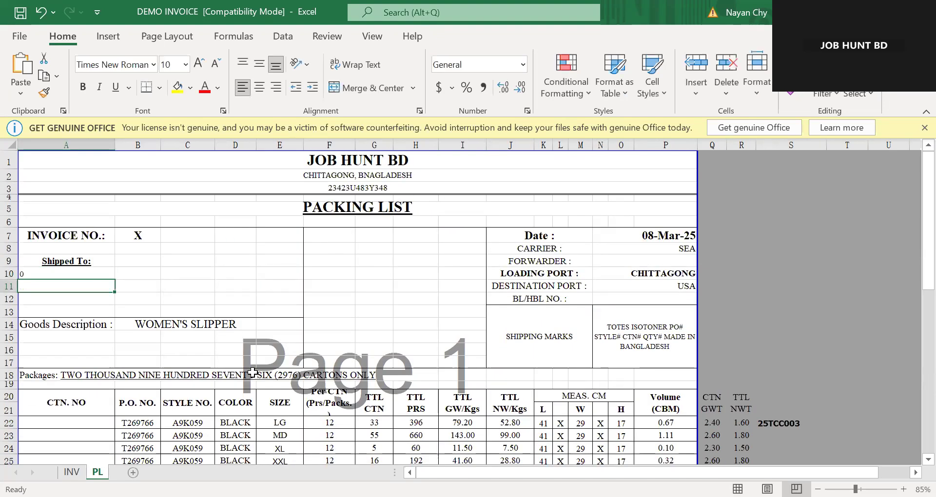
Fill the packing list's Shipped To address cell with yellow, matching the Ship to cell on the INV sheet.
{"action": "left_click", "coordinate": [82, 274]}
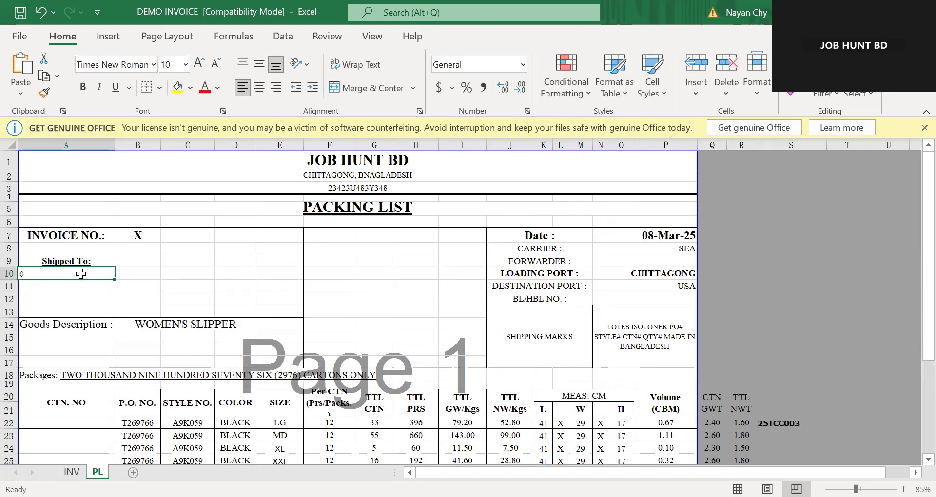
{"action": "left_click", "coordinate": [177, 88]}
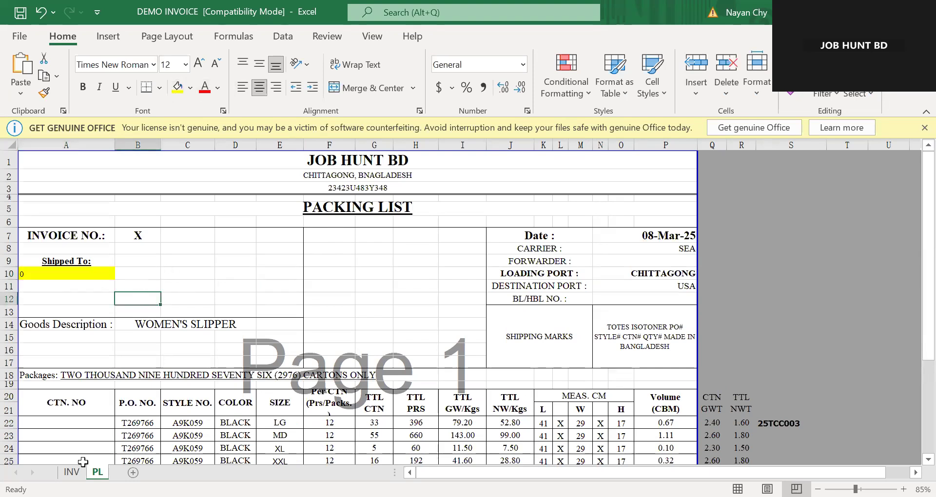
{"action": "left_click", "coordinate": [72, 472]}
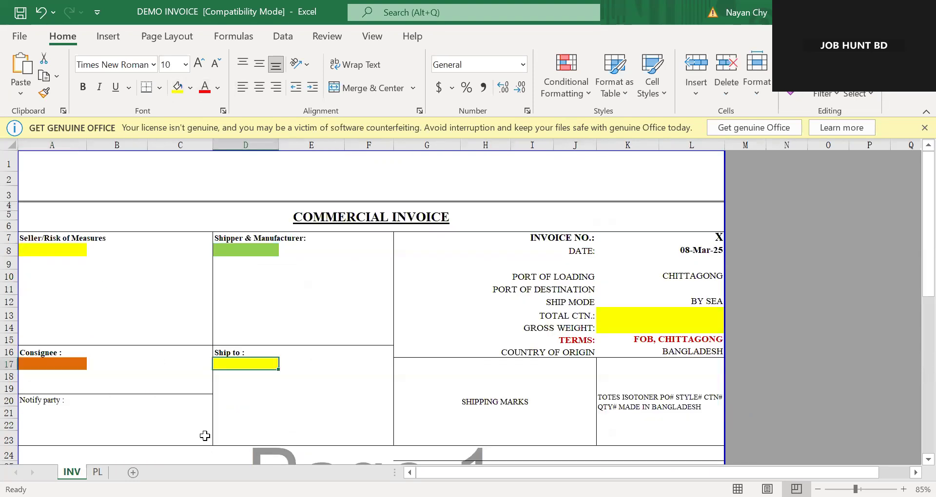
{"action": "left_click", "coordinate": [100, 472]}
Change the fill of the cell below Seller/Risk of Measures on the INV sheet to blue.
{"action": "left_click", "coordinate": [73, 472]}
{"action": "left_click", "coordinate": [77, 254]}
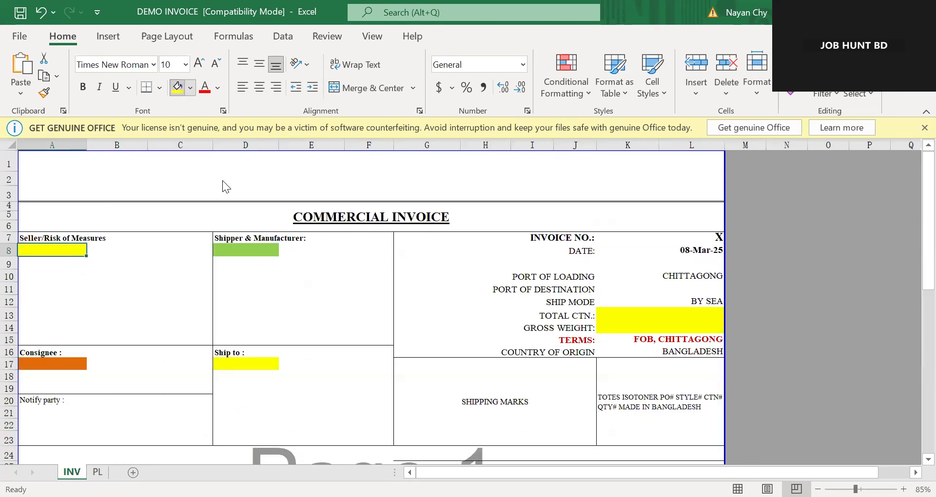
{"action": "left_click", "coordinate": [190, 87]}
{"action": "left_click", "coordinate": [239, 224]}
{"action": "left_click", "coordinate": [288, 315]}
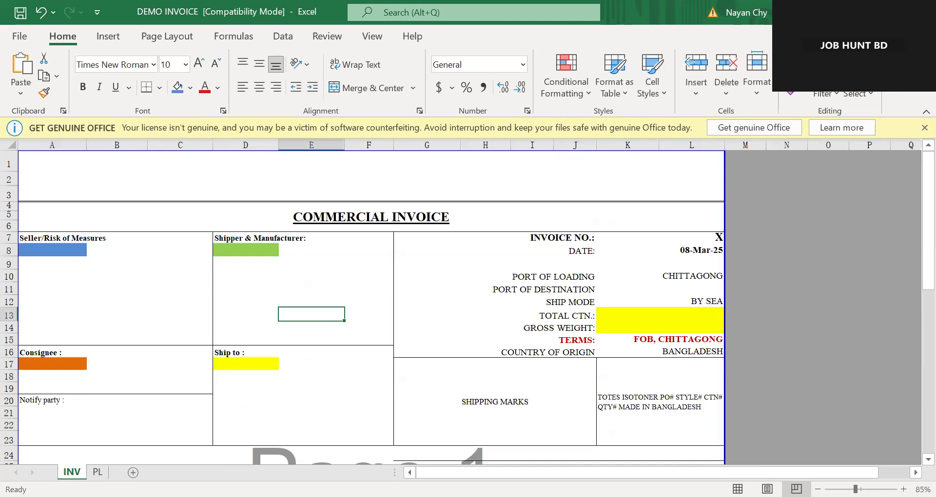
Link the top header row of the INV sheet by formula to the company name in the packing list header.
{"action": "left_click", "coordinate": [98, 472]}
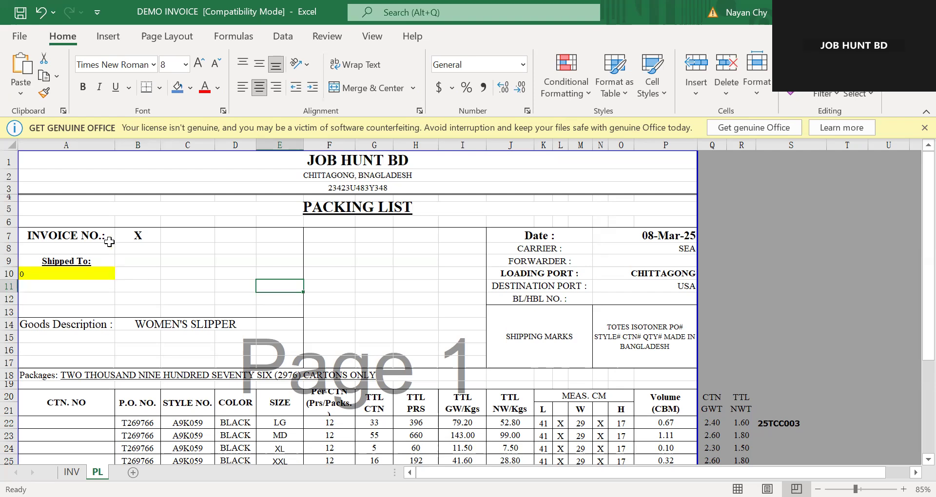
{"action": "left_click", "coordinate": [107, 239]}
{"action": "left_click", "coordinate": [166, 232]}
{"action": "left_click_drag", "start_coordinate": [380, 163], "coordinate": [379, 188]}
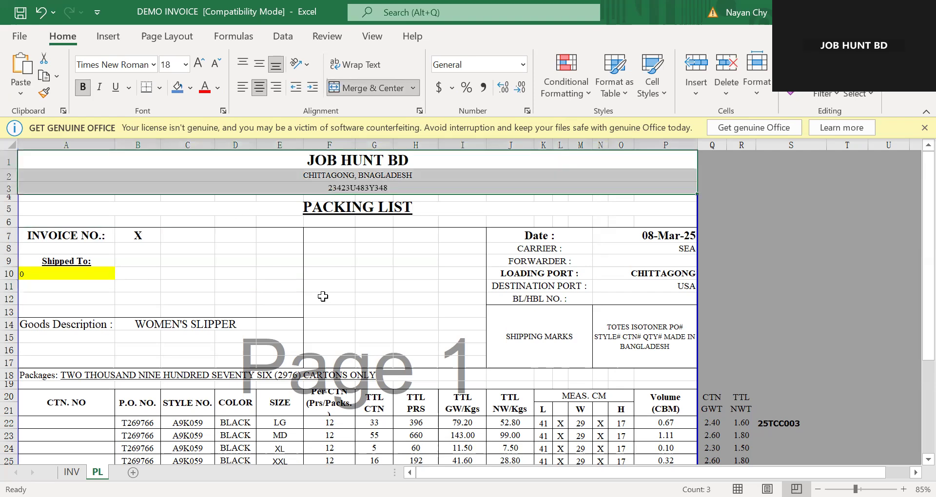
{"action": "key", "text": "ctrl+Page_Up"}
{"action": "left_click_drag", "start_coordinate": [341, 165], "coordinate": [359, 205]}
{"action": "left_click", "coordinate": [369, 161]}
{"action": "type", "text": "="}
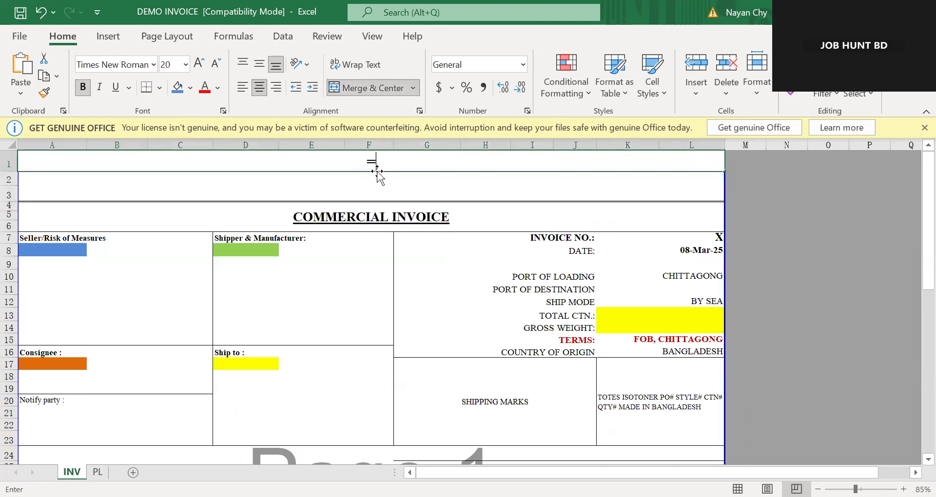
{"action": "left_click", "coordinate": [99, 472]}
{"action": "left_click", "coordinate": [400, 164]}
{"action": "key", "text": "Return"}
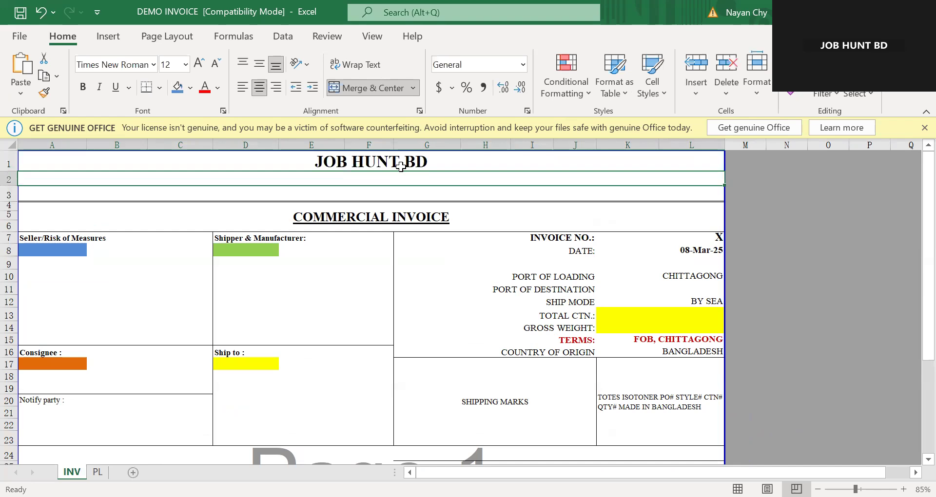
Copy the company name formula into the two header rows beneath it on the INV sheet.
{"action": "left_click", "coordinate": [401, 166]}
{"action": "key", "text": "ctrl+c"}
{"action": "key", "text": "Down"}
{"action": "key", "text": "Down"}
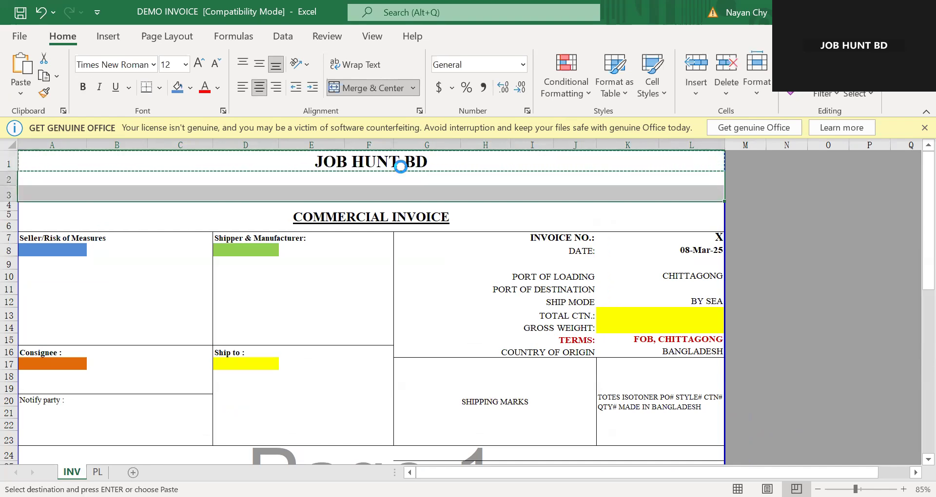
{"action": "key", "text": "Return"}
{"action": "left_click", "coordinate": [432, 288]}
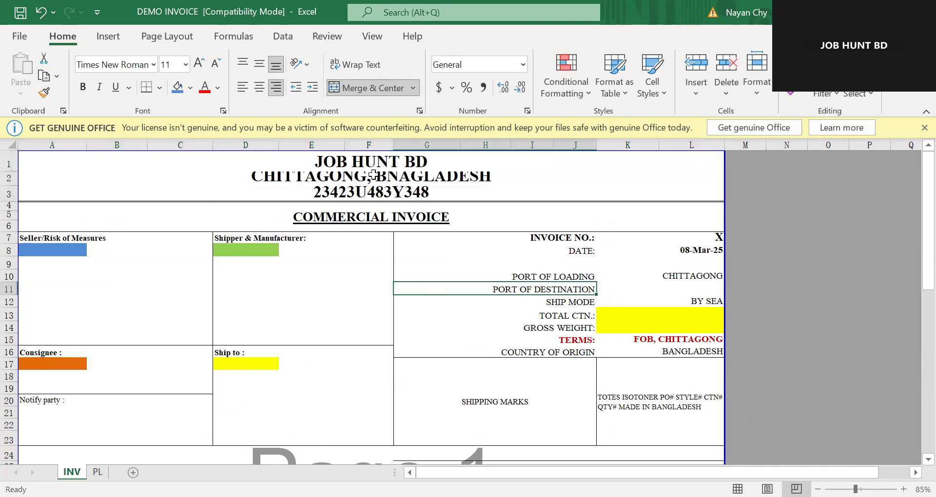
Reduce the font size of the invoice's second and third header rows to 8 and save the workbook.
{"action": "left_click_drag", "start_coordinate": [373, 175], "coordinate": [371, 193]}
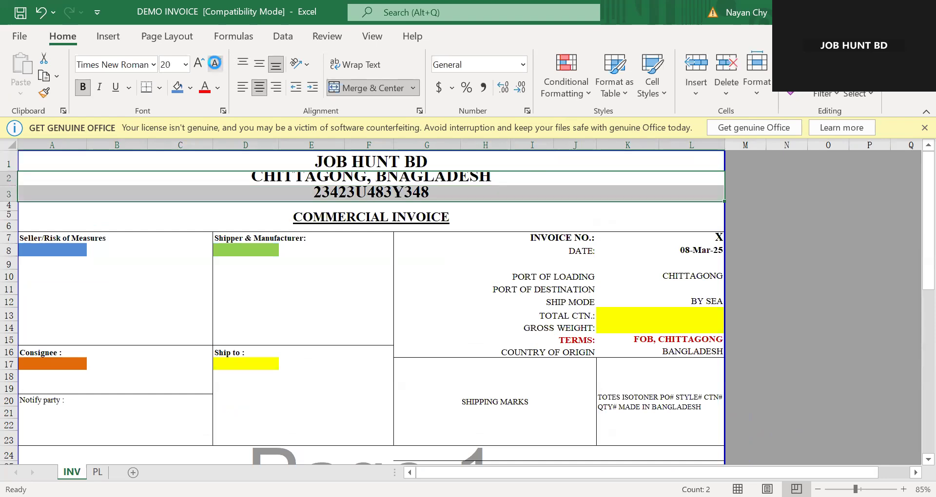
{"action": "left_click", "coordinate": [214, 63]}
{"action": "left_click", "coordinate": [214, 63]}
{"action": "left_click", "coordinate": [215, 64]}
{"action": "left_click", "coordinate": [214, 63]}
{"action": "left_click", "coordinate": [215, 63]}
{"action": "left_click", "coordinate": [215, 63]}
{"action": "left_click", "coordinate": [215, 63]}
{"action": "left_click", "coordinate": [217, 67]}
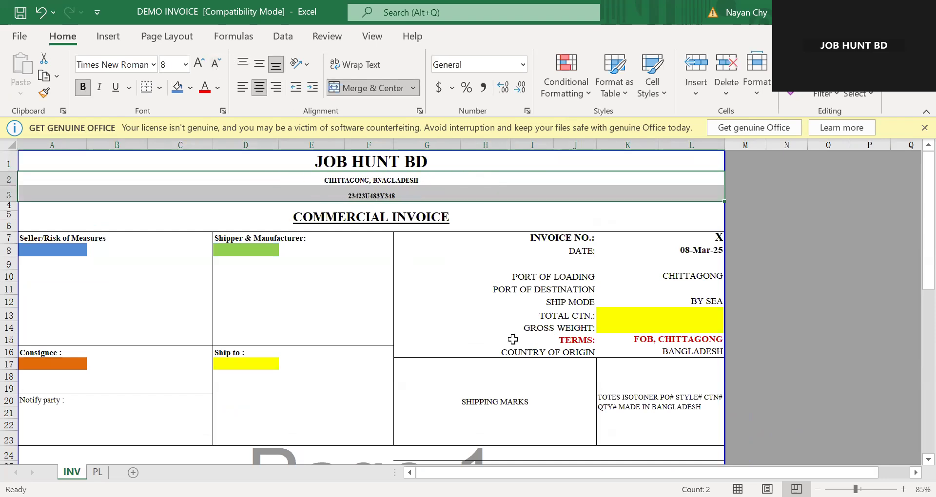
{"action": "left_click", "coordinate": [512, 338]}
{"action": "key", "text": "ctrl+s"}
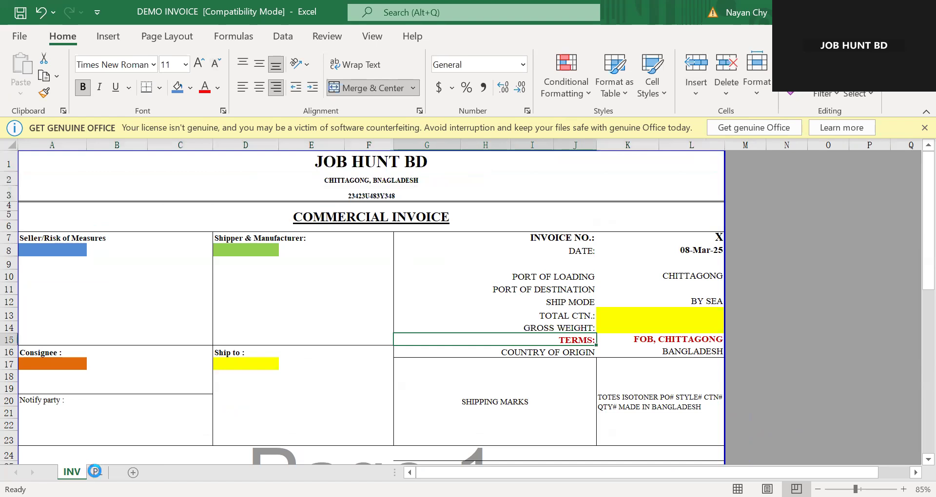
Change the font color of the Packages line on the PL sheet to red.
{"action": "left_click", "coordinate": [98, 472]}
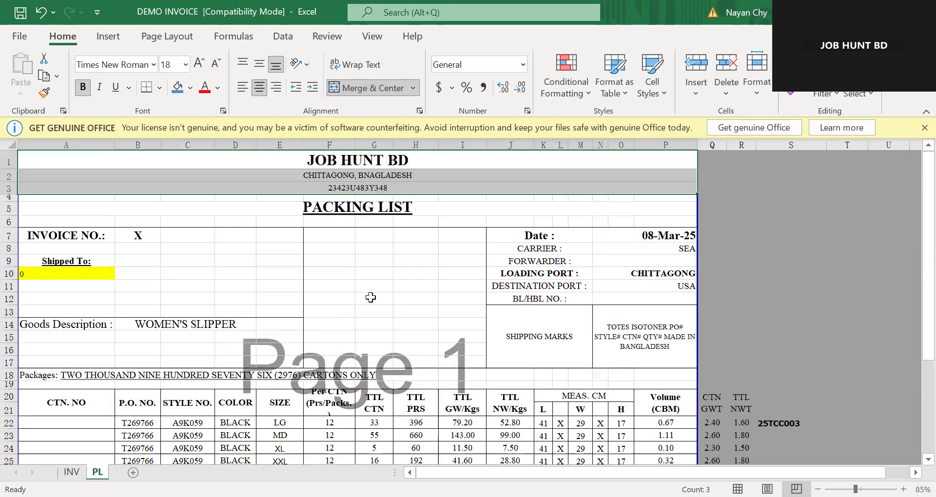
{"action": "left_click", "coordinate": [370, 297]}
{"action": "left_click_drag", "start_coordinate": [74, 223], "coordinate": [633, 342]}
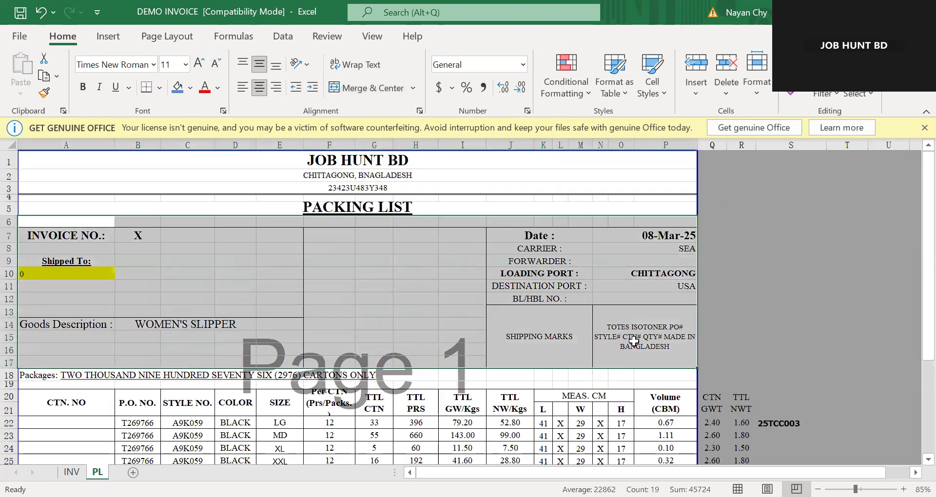
{"action": "scroll", "coordinate": [337, 232], "scroll_direction": "down", "scroll_amount": 4}
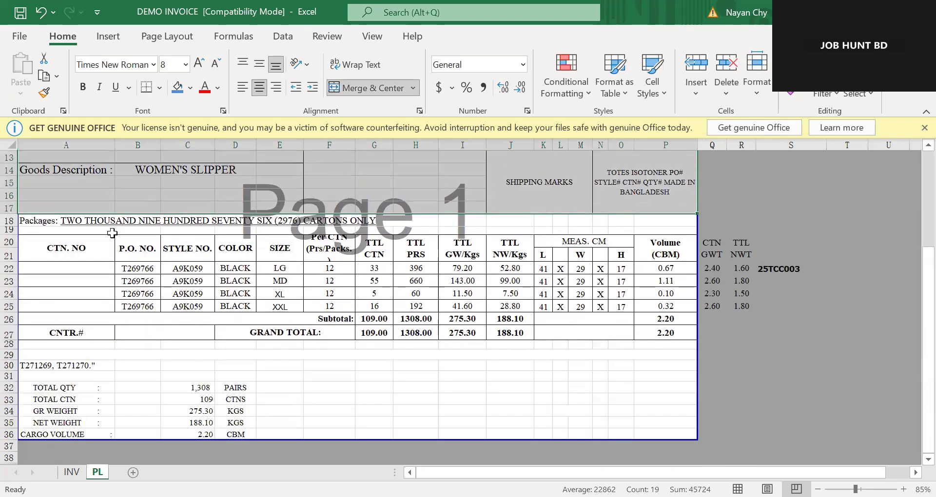
{"action": "left_click", "coordinate": [99, 227]}
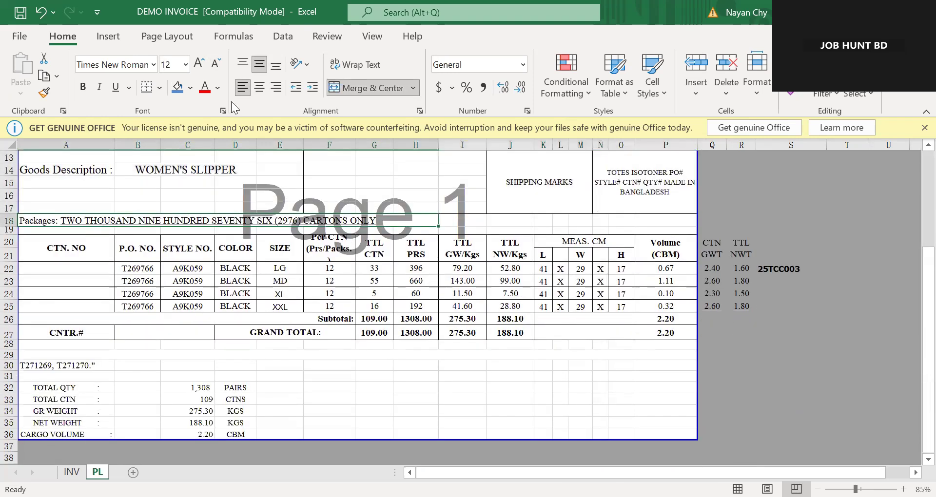
{"action": "left_click", "coordinate": [205, 88]}
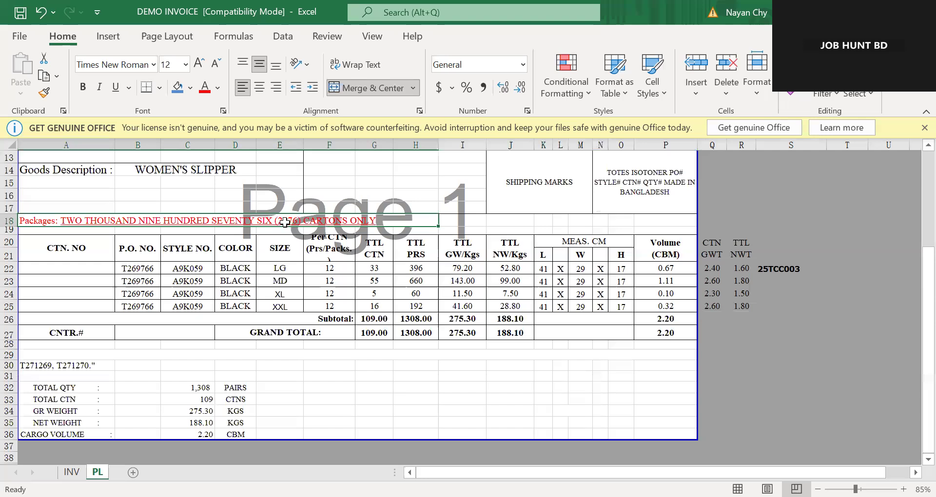
{"action": "left_click", "coordinate": [253, 266]}
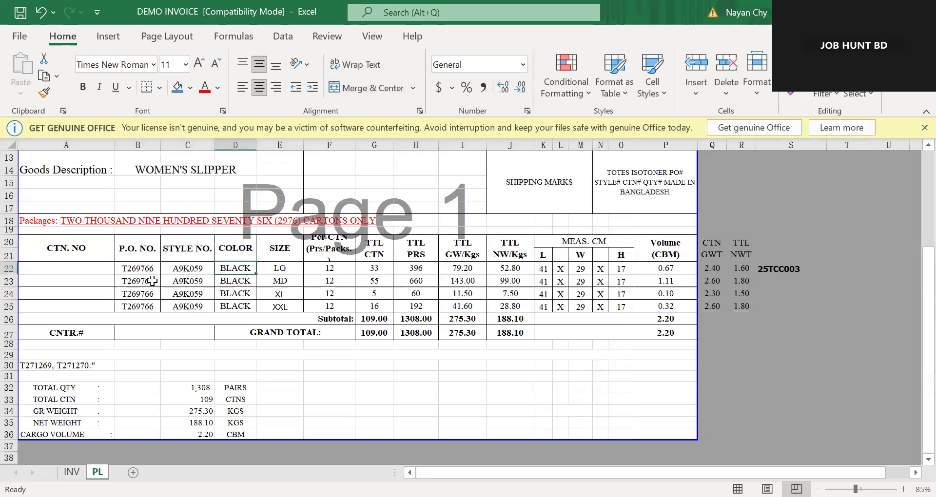
Try the carton number range 1-20 in the CTN. NO cell of the LG row.
{"action": "left_click", "coordinate": [79, 268]}
{"action": "left_click", "coordinate": [334, 281]}
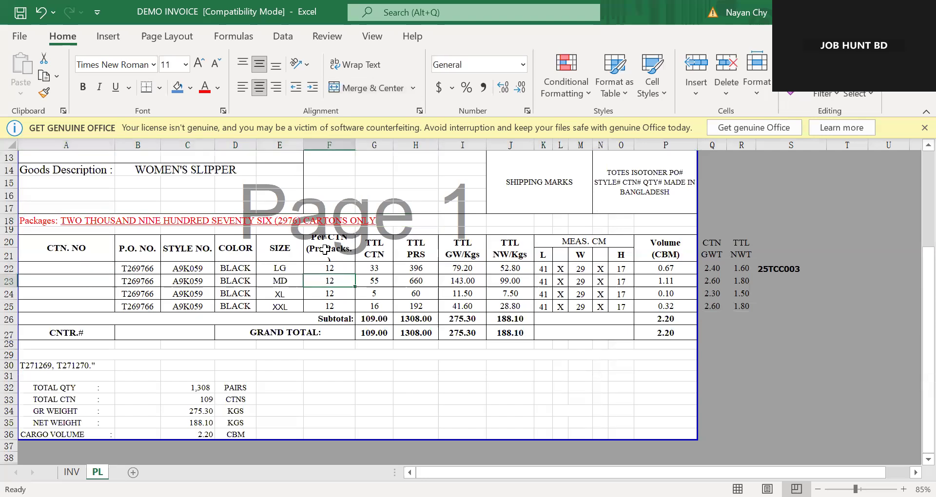
{"action": "left_click", "coordinate": [57, 248]}
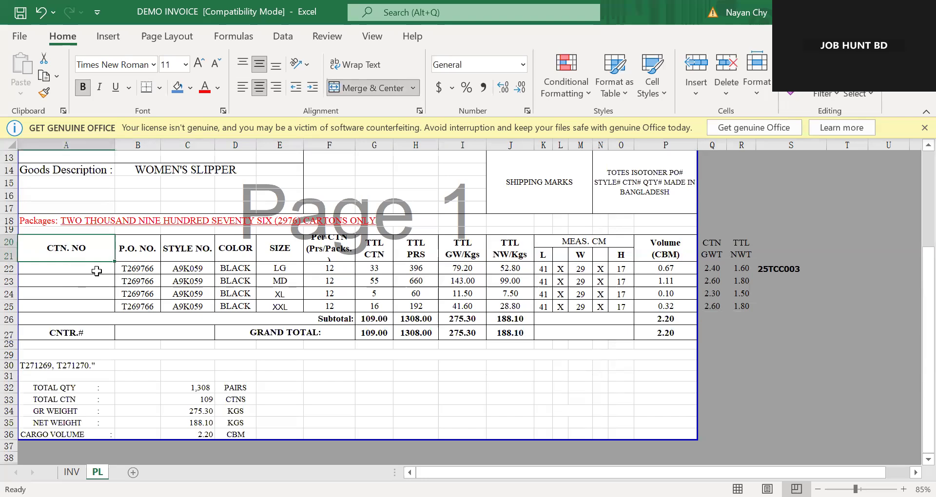
{"action": "left_click", "coordinate": [61, 268]}
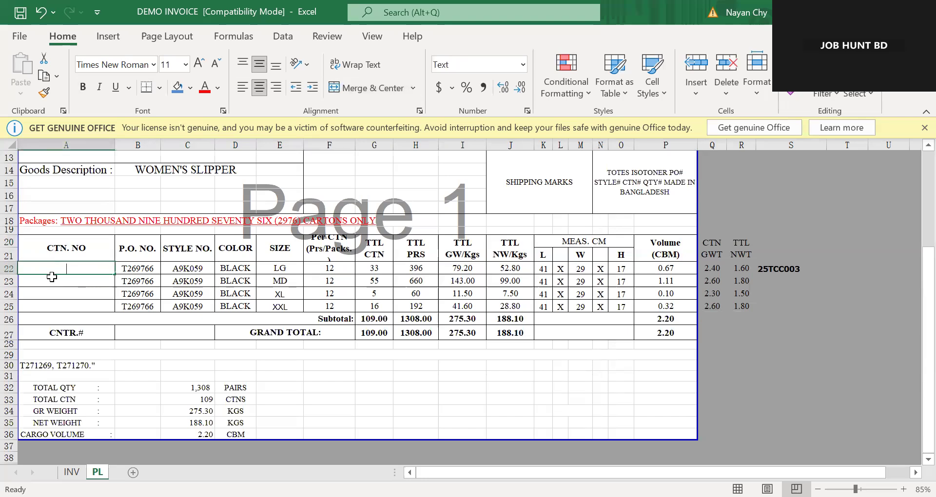
{"action": "type", "text": "1"}
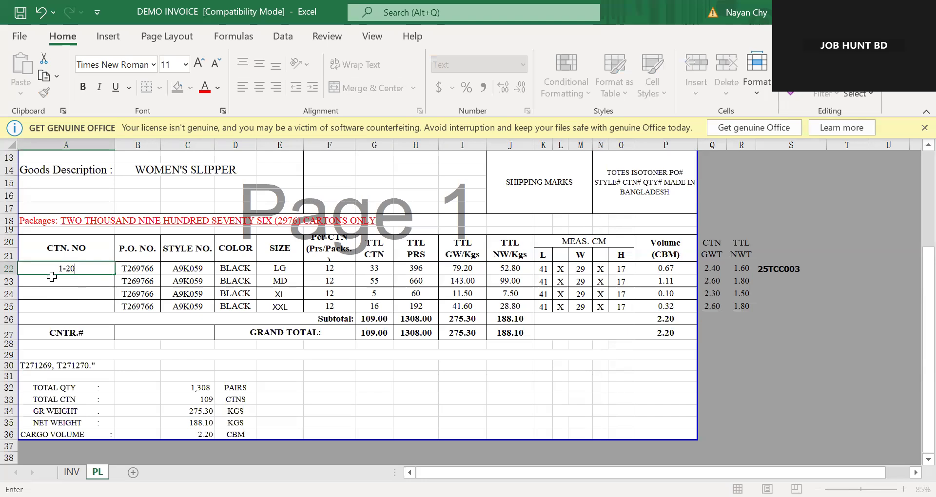
{"action": "type", "text": "-20"}
{"action": "key", "text": "Tab"}
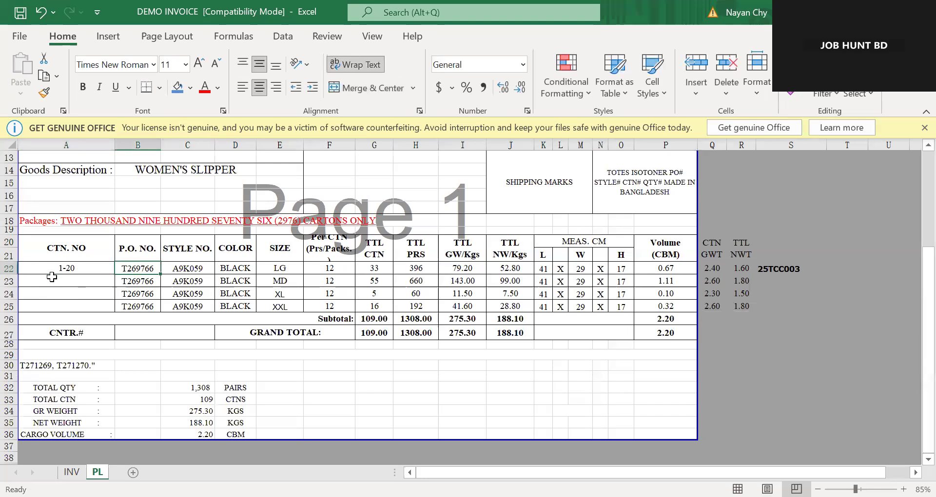
{"action": "key", "text": "Tab"}
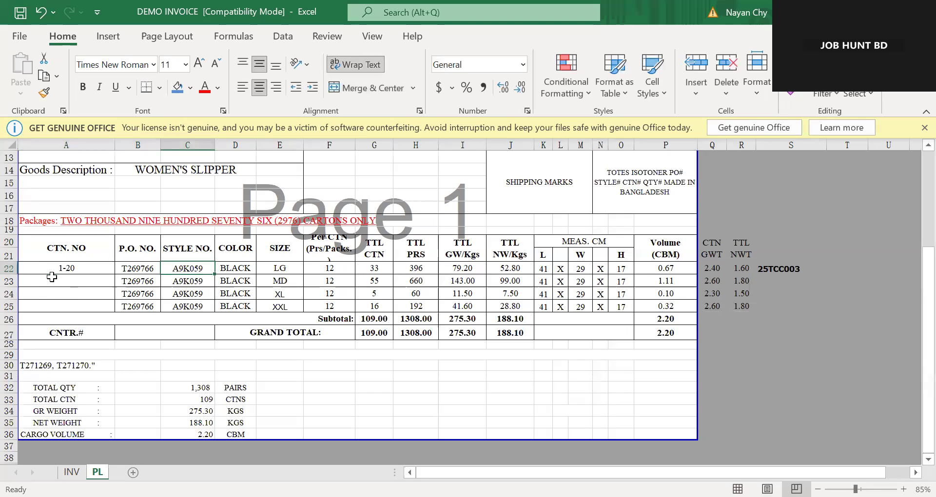
{"action": "key", "text": "Tab"}
{"action": "key", "text": "Tab"}
{"action": "key", "text": "shift+Tab"}
{"action": "key", "text": "shift+Tab"}
{"action": "key", "text": "shift+Tab"}
{"action": "key", "text": "shift+Tab"}
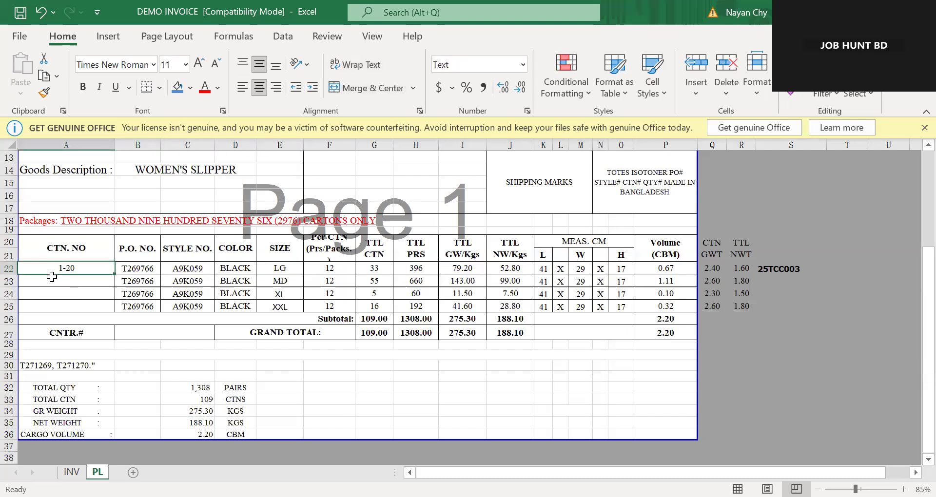
Increase the height of row 21 so the whole Per CTN heading fits in the item table header.
{"action": "key", "text": "Tab"}
{"action": "key", "text": "Tab"}
{"action": "key", "text": "Tab"}
{"action": "key", "text": "Tab"}
{"action": "key", "text": "Tab"}
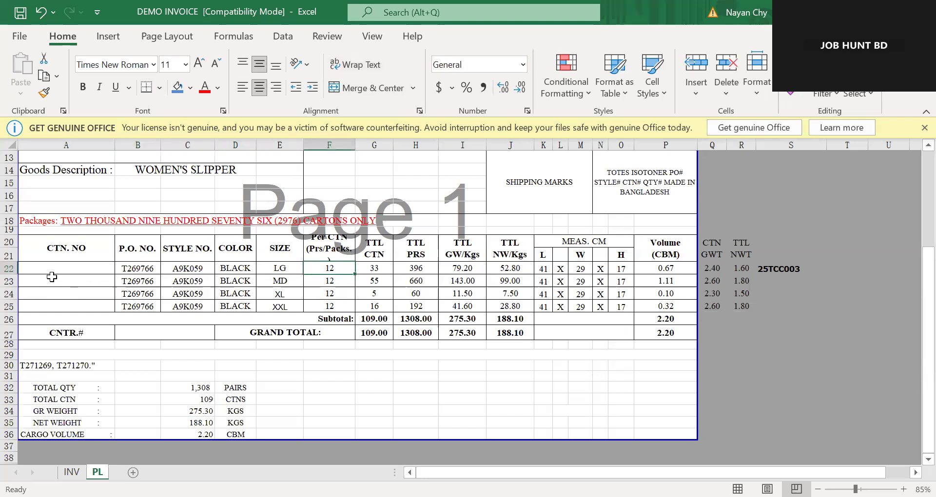
{"action": "key", "text": "Up"}
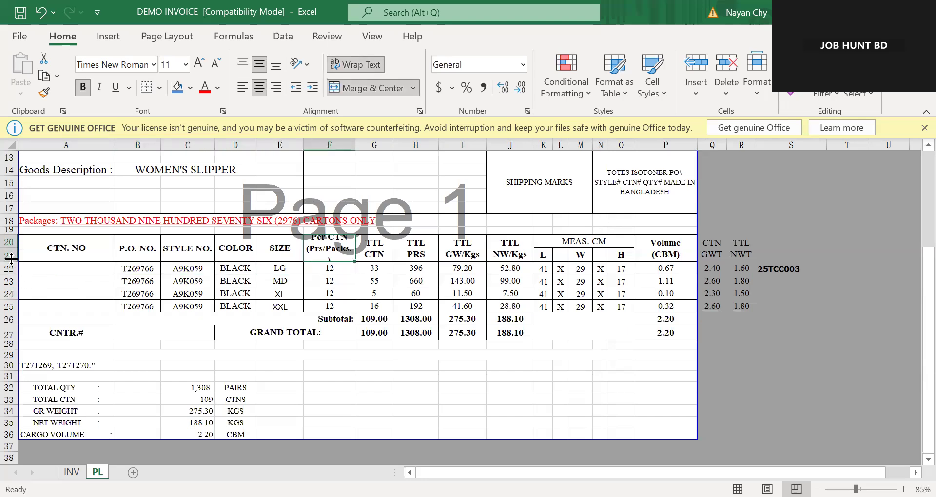
{"action": "left_click_drag", "start_coordinate": [10, 259], "coordinate": [11, 284]}
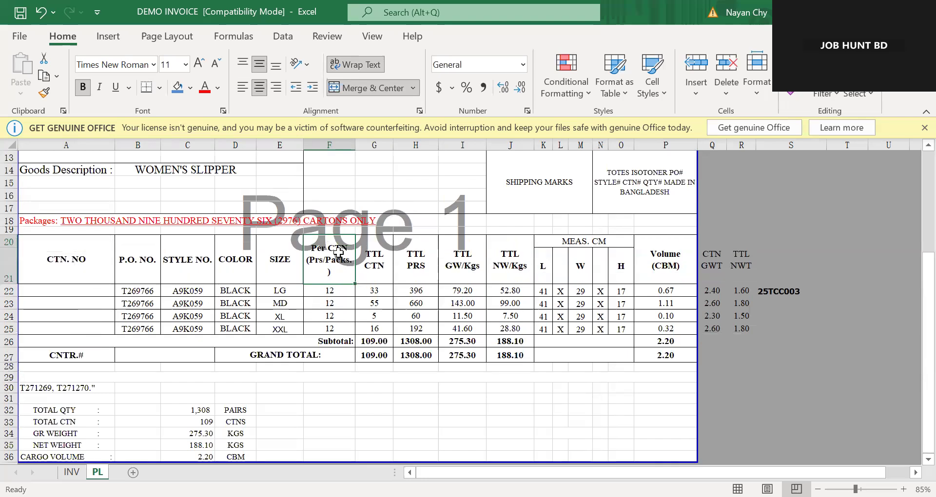
Toggle the gridlines off and back on, and switch the PL sheet to Normal view.
{"action": "scroll", "coordinate": [365, 256], "scroll_direction": "up", "scroll_amount": 4}
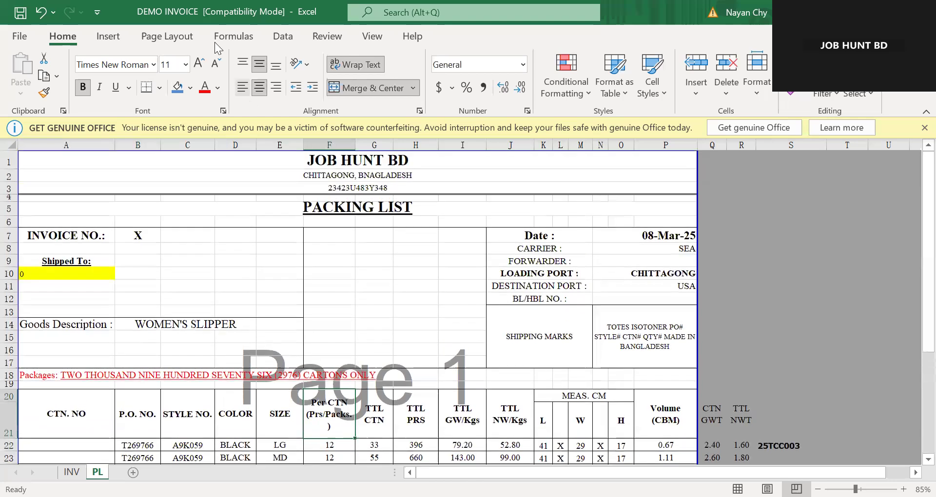
{"action": "left_click", "coordinate": [372, 37]}
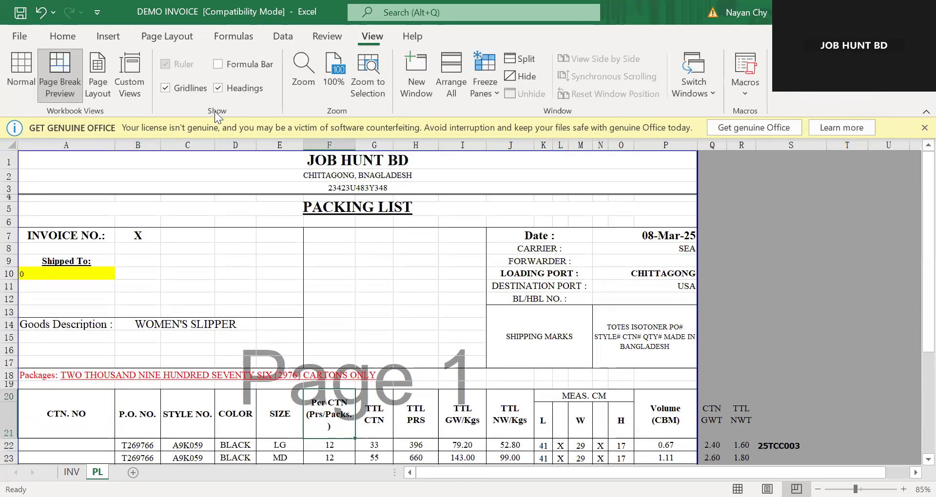
{"action": "left_click", "coordinate": [166, 89]}
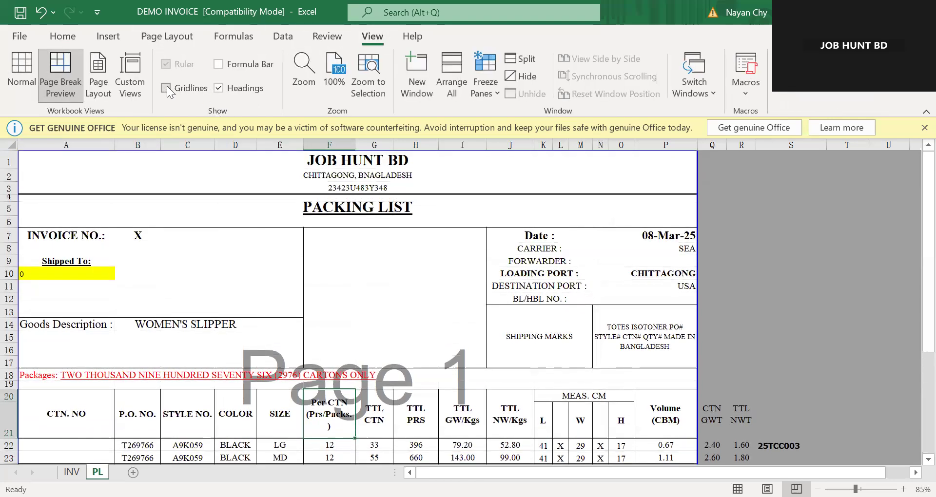
{"action": "left_click", "coordinate": [180, 90]}
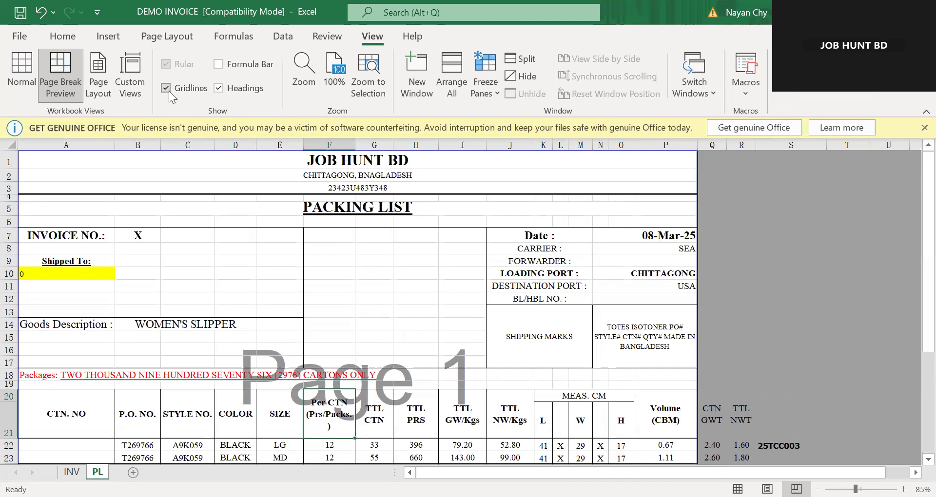
{"action": "left_click", "coordinate": [24, 71]}
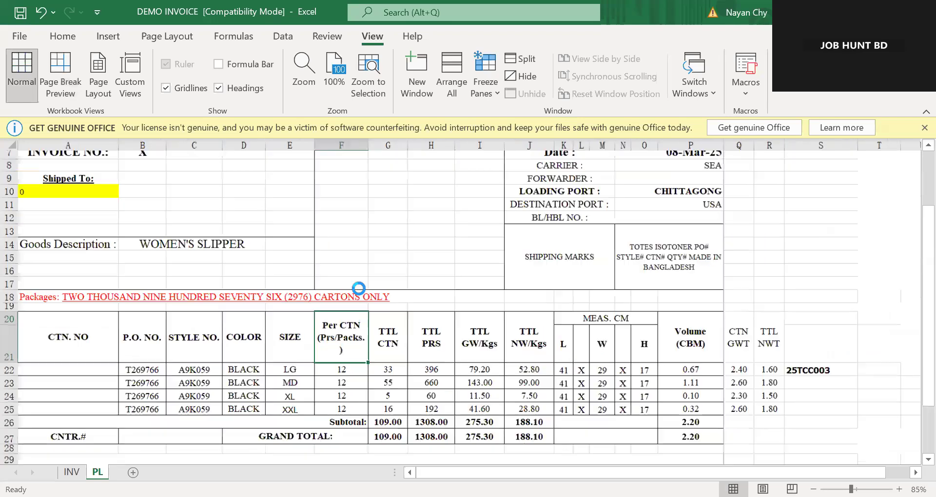
{"action": "scroll", "coordinate": [359, 288], "scroll_direction": "down", "scroll_amount": 1, "text": "ctrl"}
{"action": "scroll", "coordinate": [261, 342], "scroll_direction": "up", "scroll_amount": 1, "text": "ctrl"}
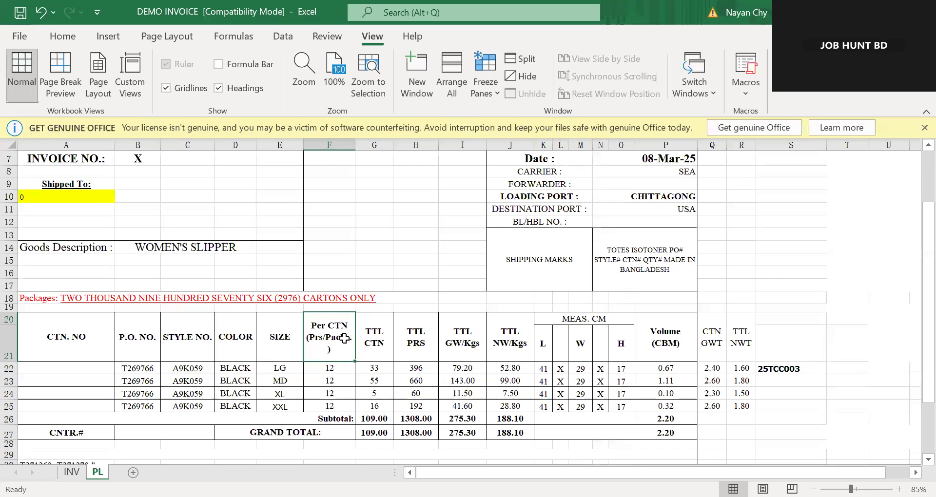
Clear the contents of the four item rows from the Per CTN column through column S (F22:S25).
{"action": "left_click", "coordinate": [337, 369]}
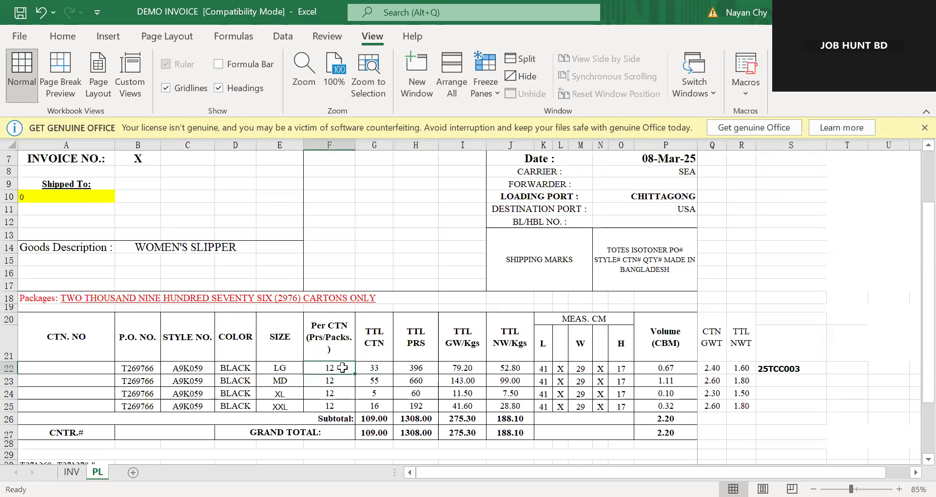
{"action": "left_click", "coordinate": [377, 370]}
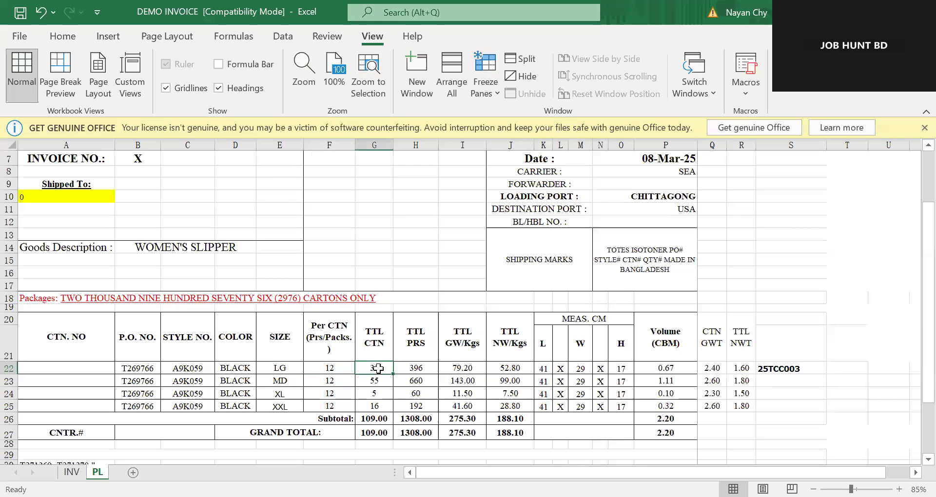
{"action": "left_click", "coordinate": [427, 369]}
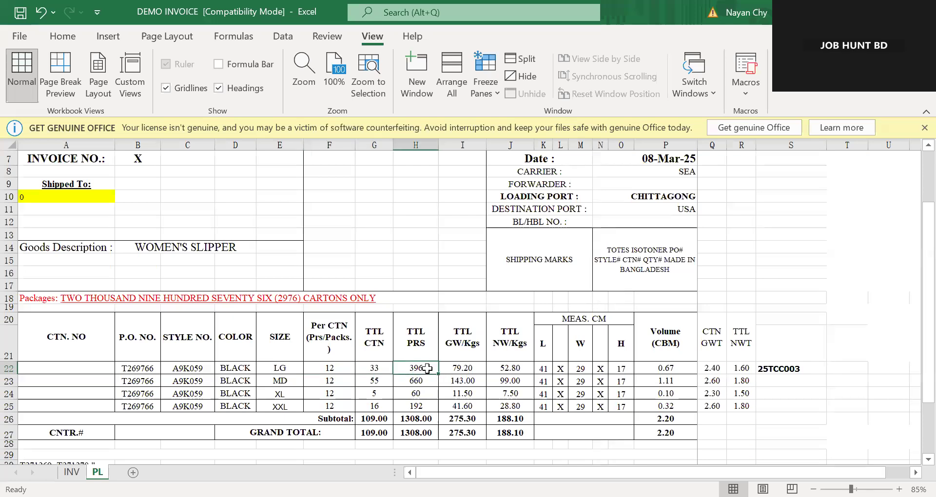
{"action": "left_click", "coordinate": [469, 371]}
{"action": "left_click", "coordinate": [510, 369]}
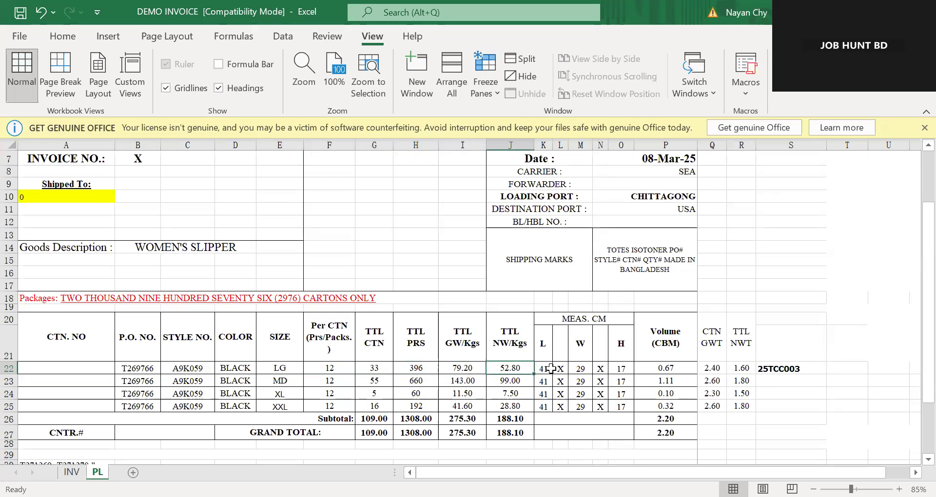
{"action": "left_click_drag", "start_coordinate": [467, 321], "coordinate": [751, 408]}
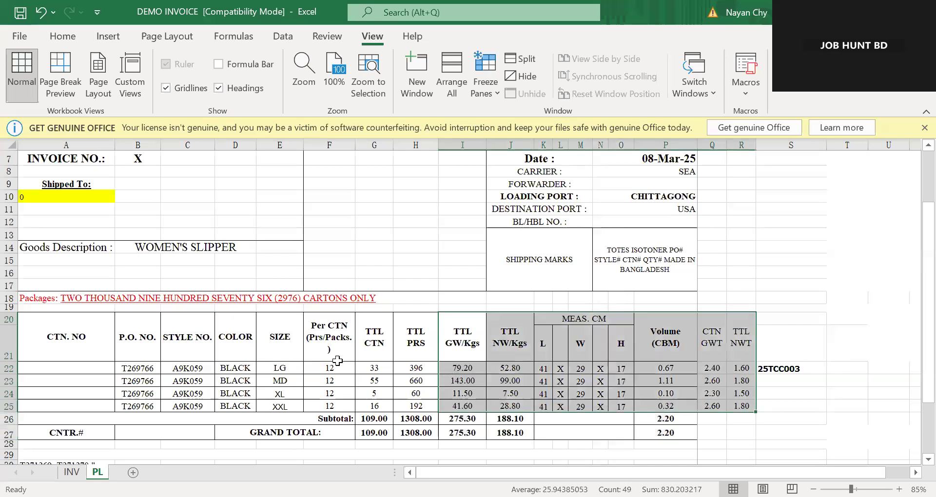
{"action": "left_click_drag", "start_coordinate": [330, 337], "coordinate": [766, 408]}
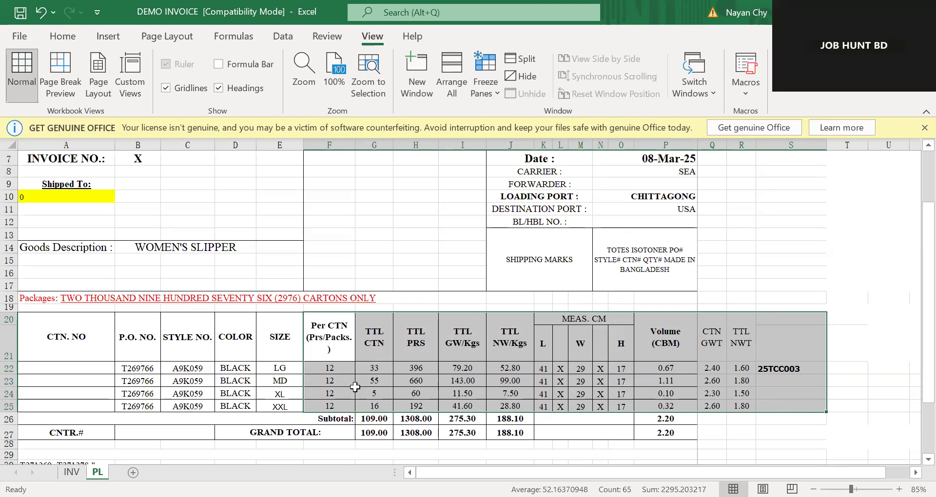
{"action": "left_click_drag", "start_coordinate": [341, 366], "coordinate": [775, 406]}
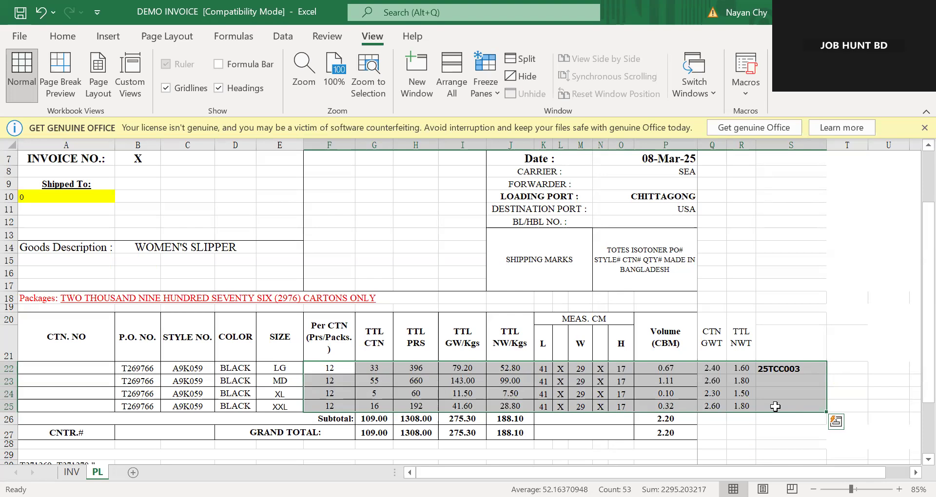
{"action": "key", "text": "Delete"}
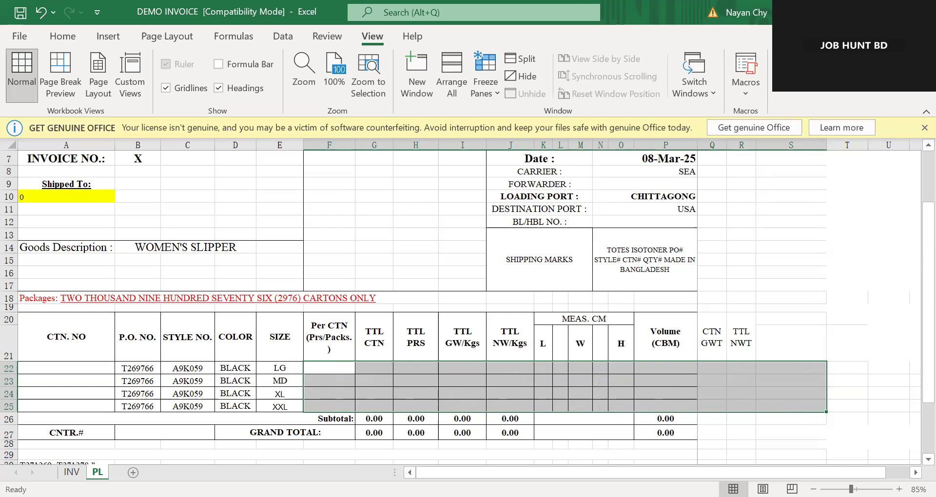
{"action": "left_click", "coordinate": [403, 283]}
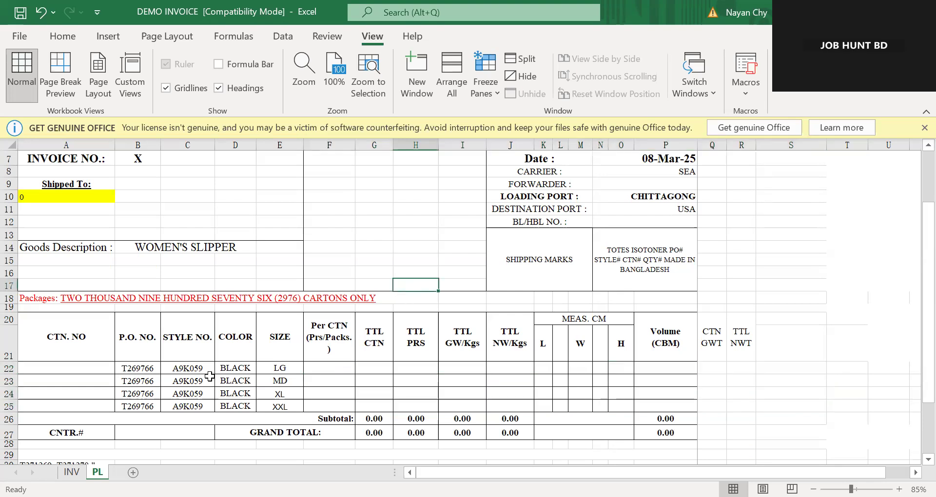
Switch to the purchase order PDF in Adobe Reader, check the quantity of item A9K059BLKLG, and return to the Excel workbook.
{"action": "left_click_drag", "start_coordinate": [273, 372], "coordinate": [282, 394]}
{"action": "left_click", "coordinate": [334, 372]}
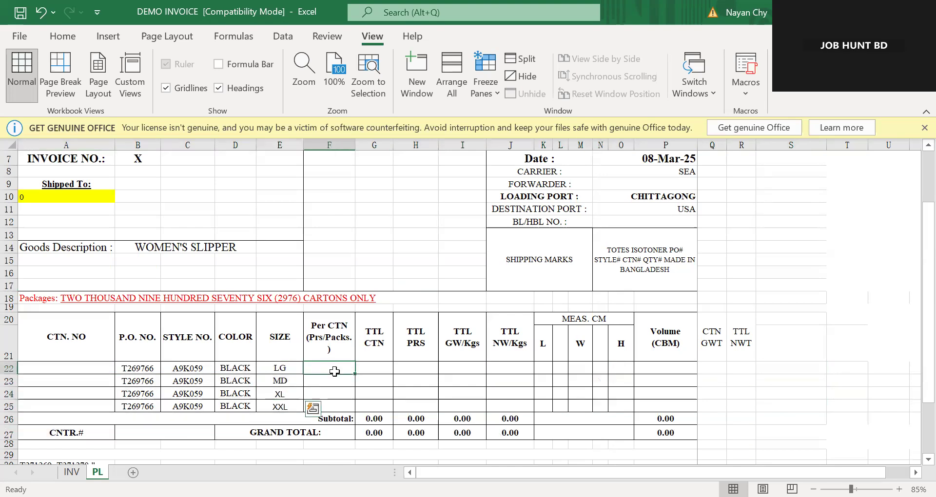
{"action": "left_click", "coordinate": [364, 367]}
{"action": "left_click", "coordinate": [326, 368]}
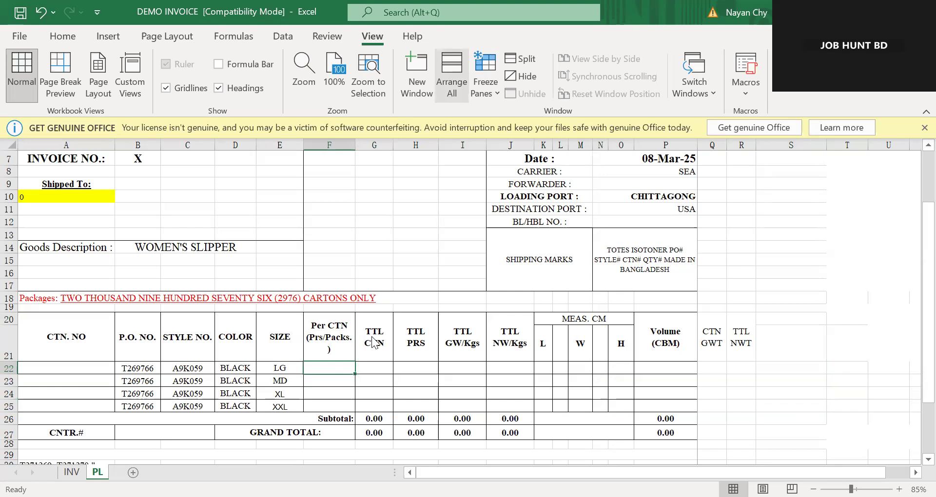
{"action": "key", "text": "alt+Tab"}
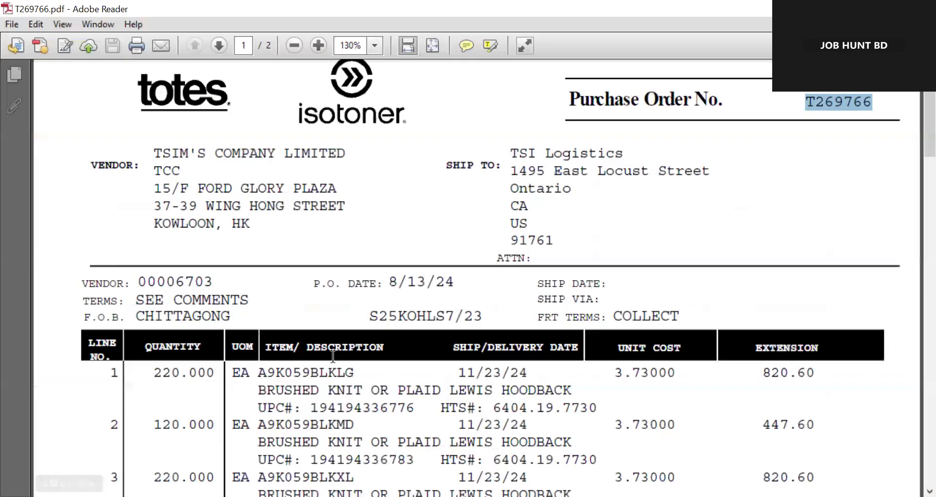
{"action": "left_click", "coordinate": [311, 371]}
{"action": "mouse_move", "coordinate": [311, 372]}
{"action": "left_mouse_down"}
{"action": "mouse_move", "coordinate": [318, 372]}
{"action": "mouse_move", "coordinate": [291, 373]}
{"action": "mouse_move", "coordinate": [336, 373]}
{"action": "mouse_move", "coordinate": [326, 374]}
{"action": "left_mouse_up"}
{"action": "left_click_drag", "start_coordinate": [156, 376], "coordinate": [175, 384]}
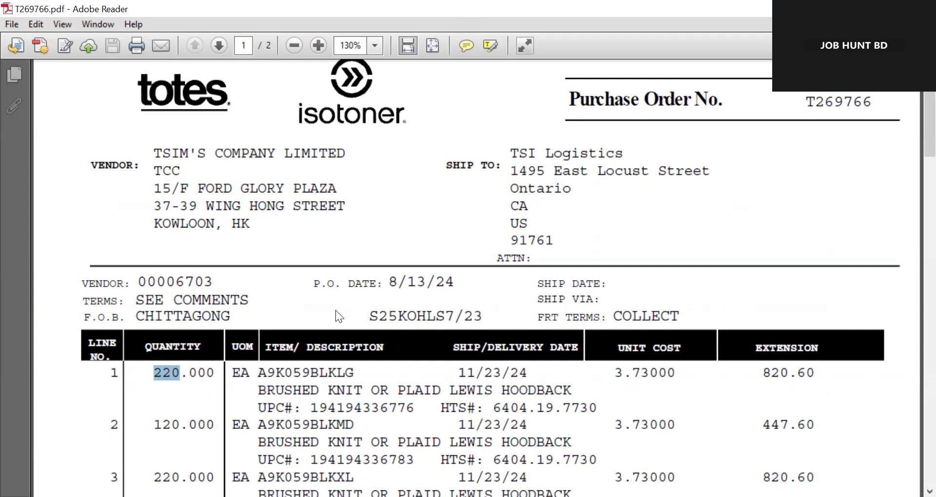
{"action": "key", "text": "alt+Tab"}
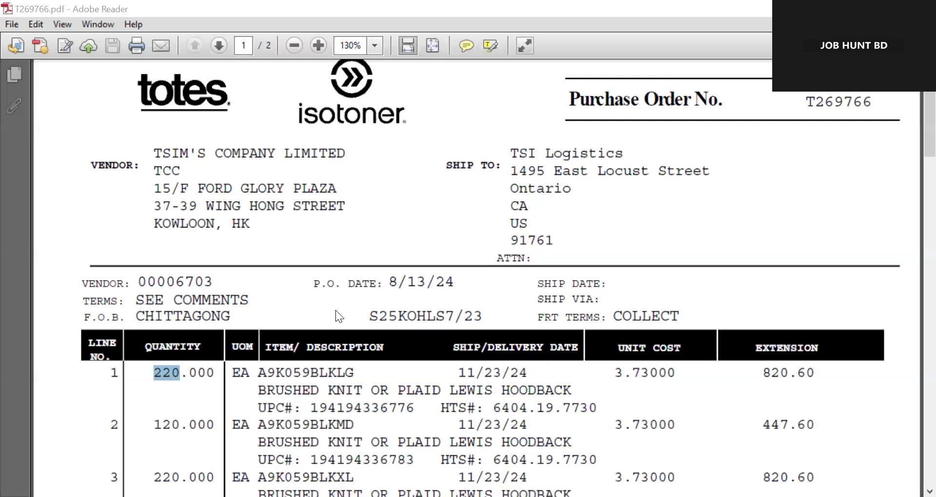
{"action": "key", "text": "alt+Tab"}
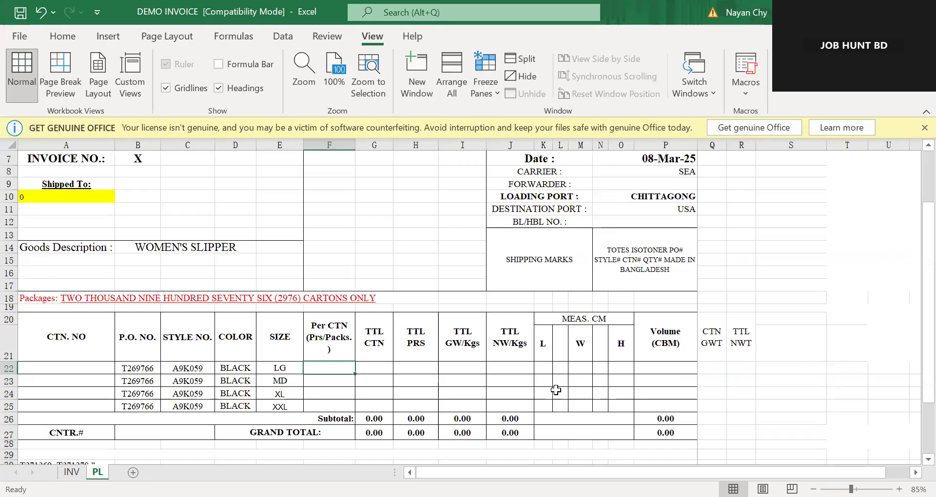
{"action": "key", "text": "Right"}
{"action": "key", "text": "Left"}
{"action": "key", "text": "Left"}
{"action": "key", "text": "Down"}
{"action": "key", "text": "Down"}
{"action": "key", "text": "Up"}
{"action": "key", "text": "Up"}
{"action": "key", "text": "Up"}
{"action": "key", "text": "Down"}
{"action": "key", "text": "Down"}
{"action": "key", "text": "Left"}
{"action": "key", "text": "Right"}
{"action": "key", "text": "Right"}
{"action": "key", "text": "Right"}
{"action": "key", "text": "Right"}
{"action": "key", "text": "Right"}
{"action": "key", "text": "Left"}
{"action": "key", "text": "Left"}
{"action": "key", "text": "Up"}
{"action": "key", "text": "Left"}
Try a formula dividing 220 in the Per CTN cell of the LG row.
{"action": "type", "text": "=220"}
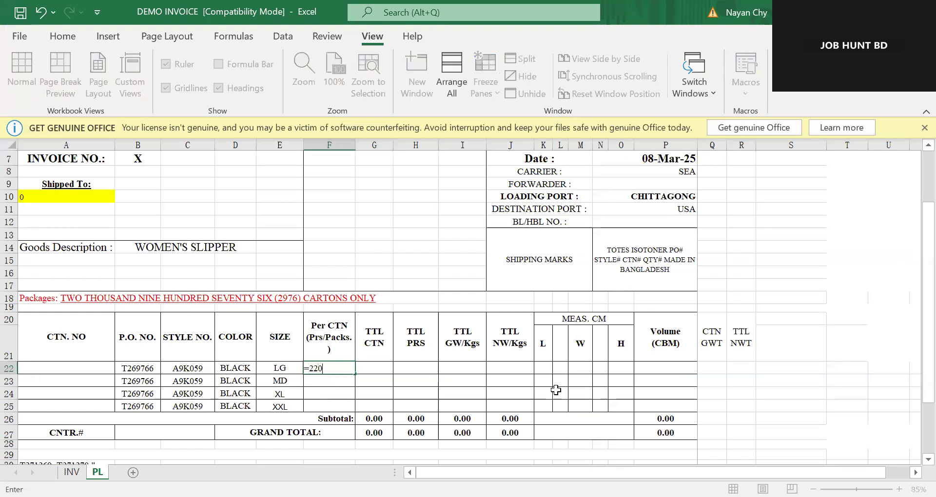
{"action": "type", "text": "/"}
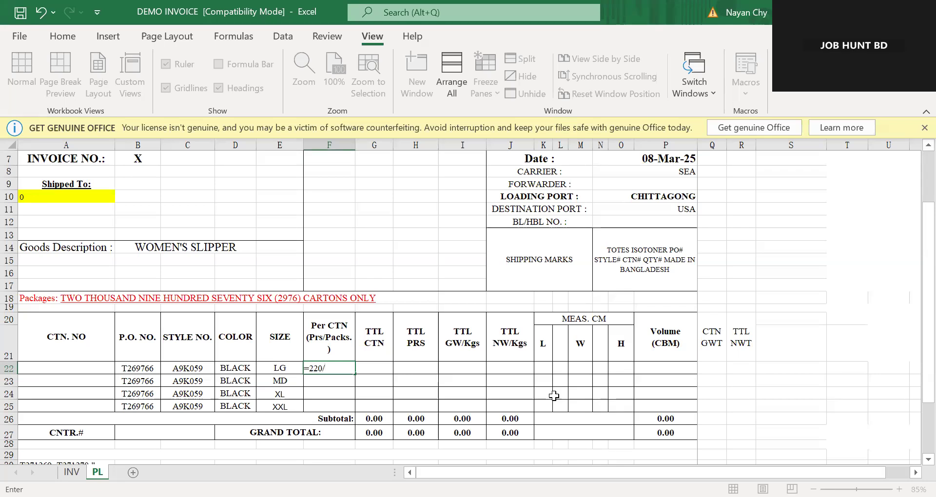
{"action": "left_click", "coordinate": [493, 356]}
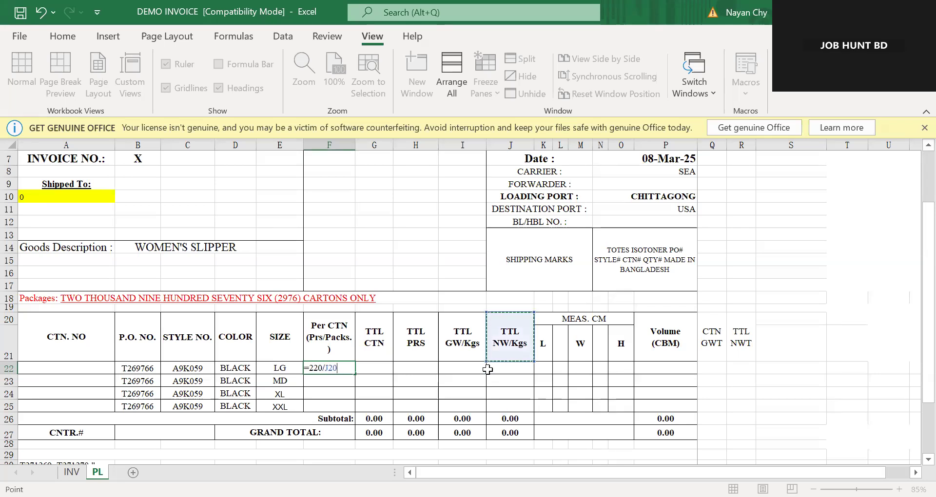
{"action": "key", "text": "Escape"}
{"action": "left_click", "coordinate": [440, 359]}
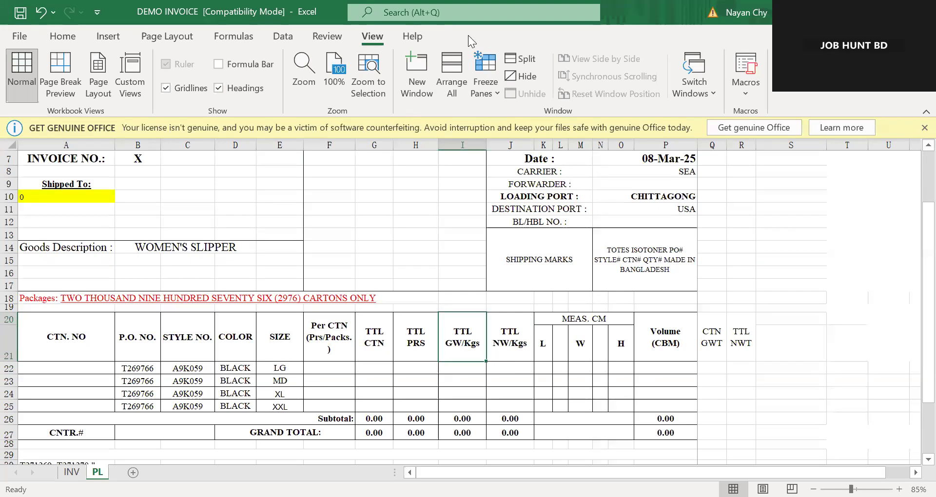
{"action": "key", "text": "alt+Tab"}
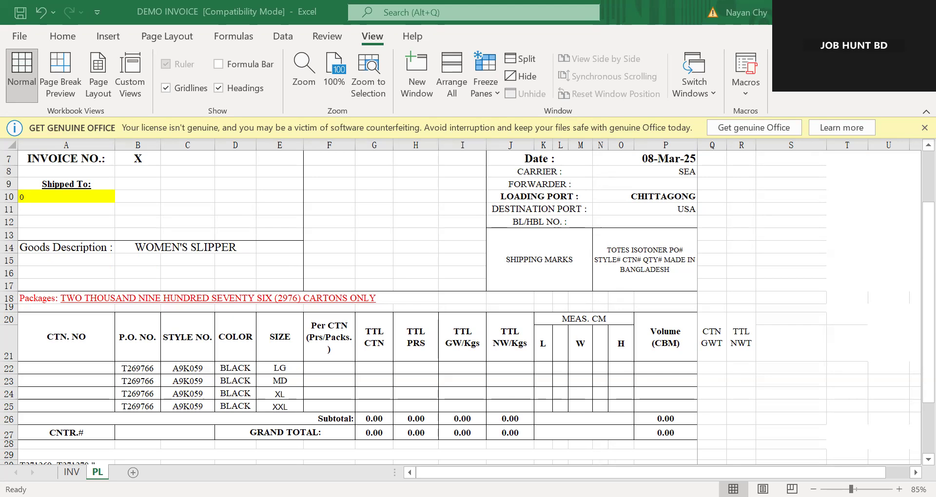
{"action": "left_click", "coordinate": [334, 355]}
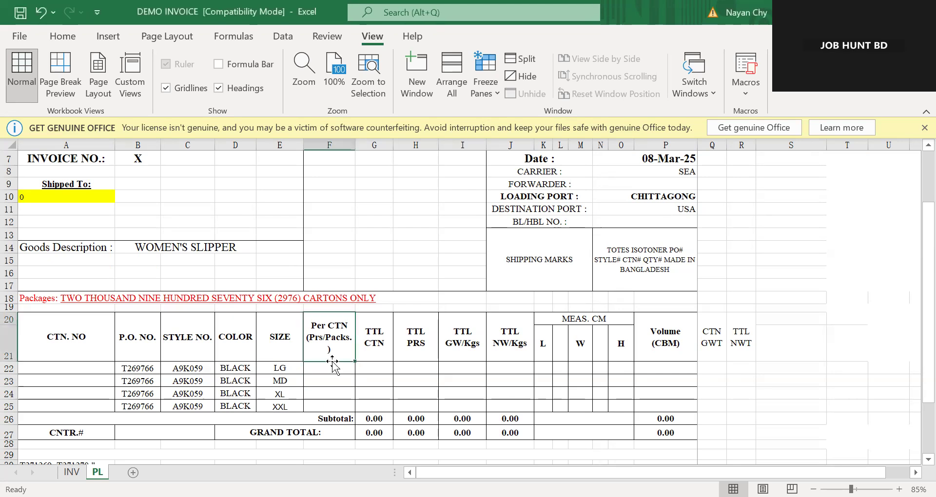
{"action": "left_click", "coordinate": [332, 365]}
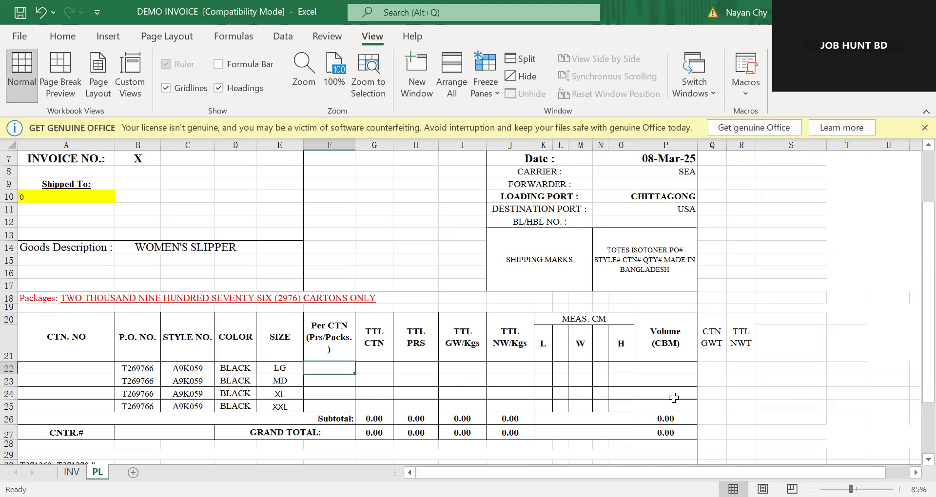
{"action": "left_click", "coordinate": [616, 237]}
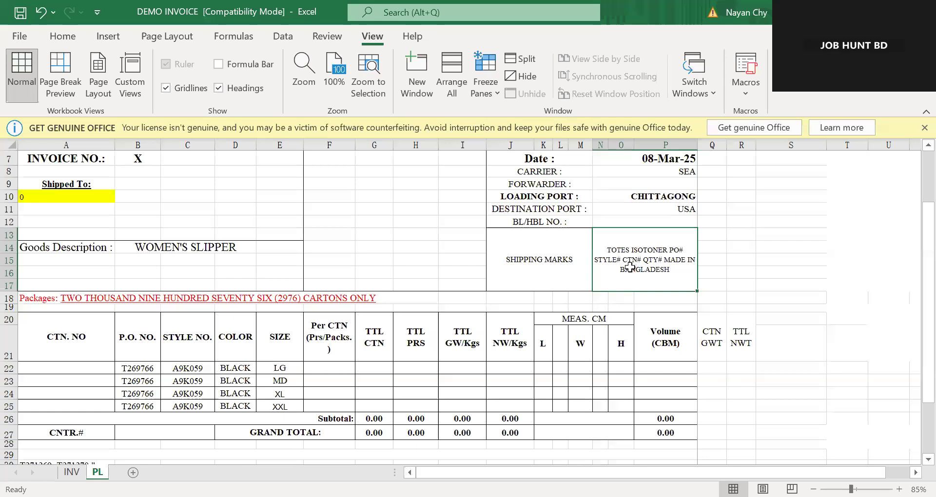
{"action": "left_click", "coordinate": [534, 271]}
{"action": "left_click", "coordinate": [610, 267]}
{"action": "left_click", "coordinate": [557, 267]}
{"action": "left_click", "coordinate": [596, 266]}
{"action": "left_click", "coordinate": [397, 356]}
Try the formulas =220/12 and =220/10 in the Per CTN cell of the LG row.
{"action": "left_click", "coordinate": [330, 366]}
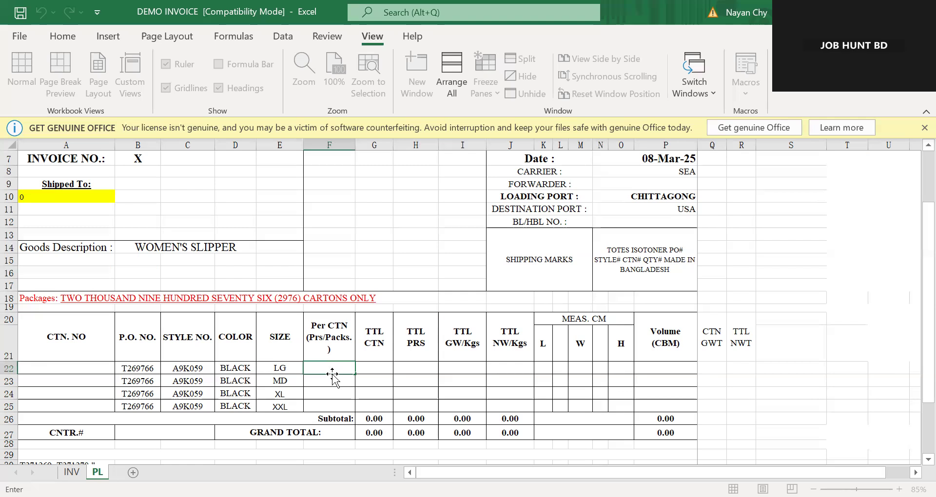
{"action": "type", "text": "=22"}
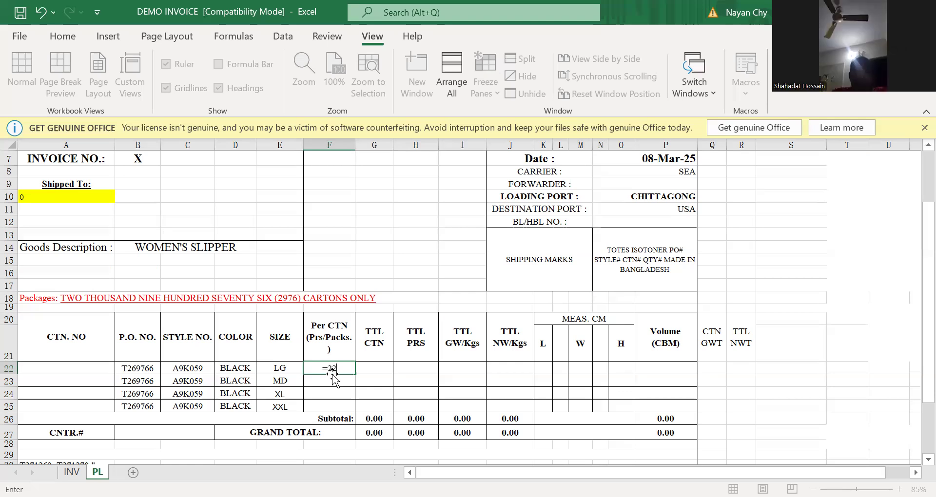
{"action": "type", "text": "0/"}
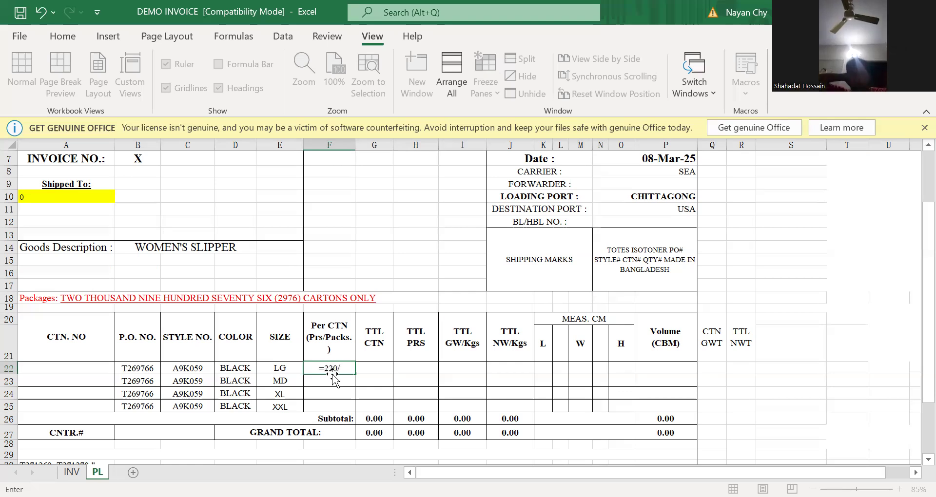
{"action": "type", "text": "12"}
{"action": "key", "text": "Return"}
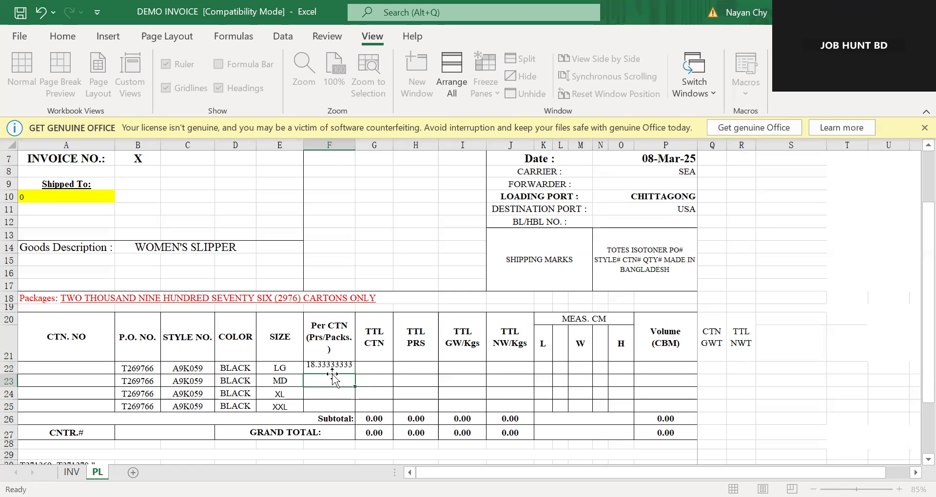
{"action": "key", "text": "Up"}
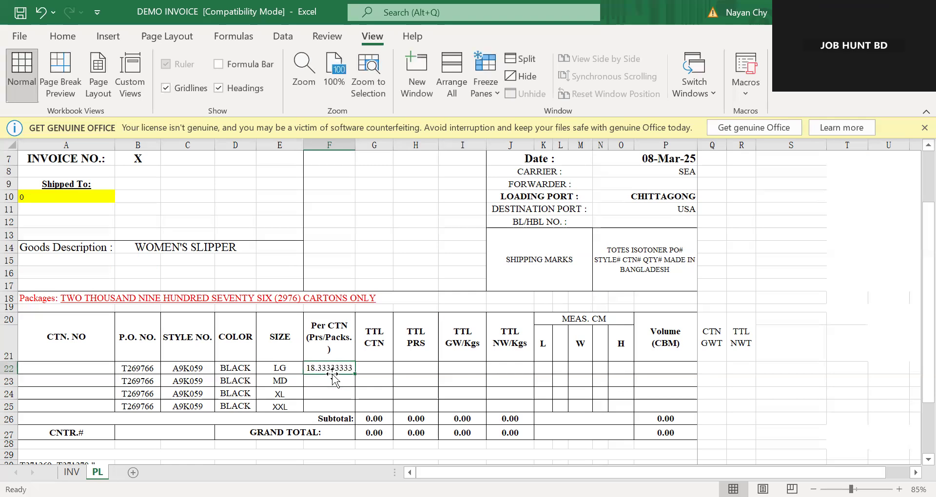
{"action": "type", "text": "=220"}
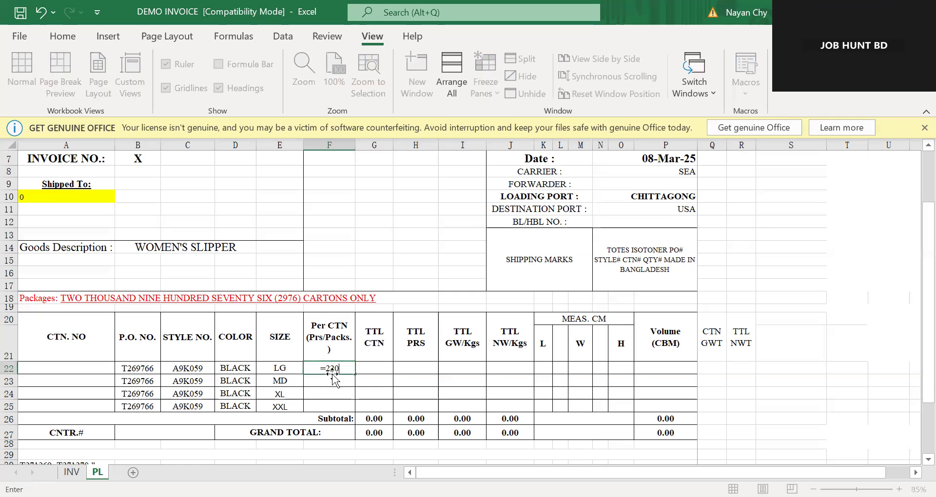
{"action": "type", "text": "/10"}
{"action": "key", "text": "Return"}
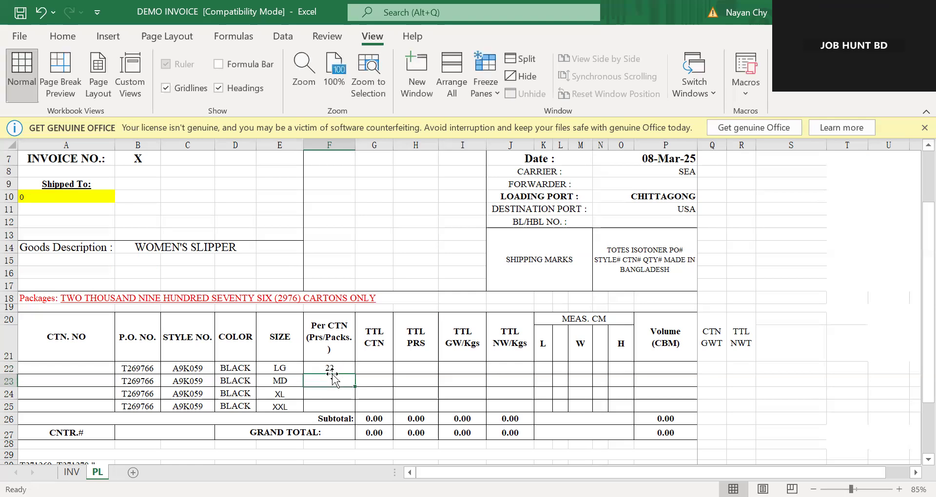
Enter 10 for Per CTN, 22 for TTL CTN and 220 for TTL PRS in the LG row.
{"action": "key", "text": "Up"}
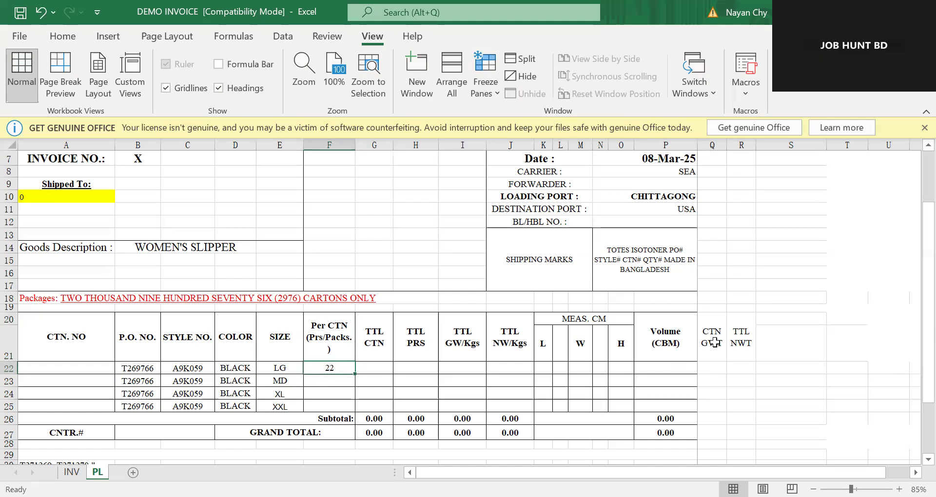
{"action": "key", "text": "Right"}
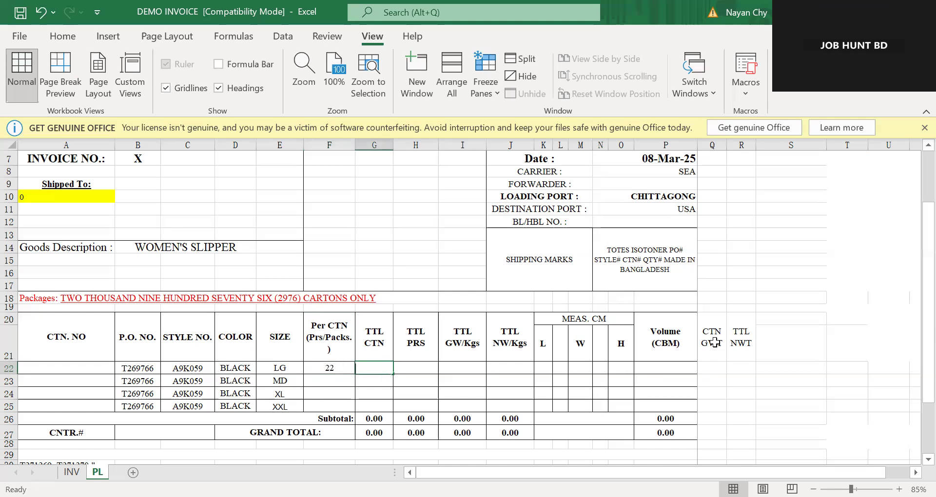
{"action": "type", "text": "22"}
{"action": "key", "text": "Left"}
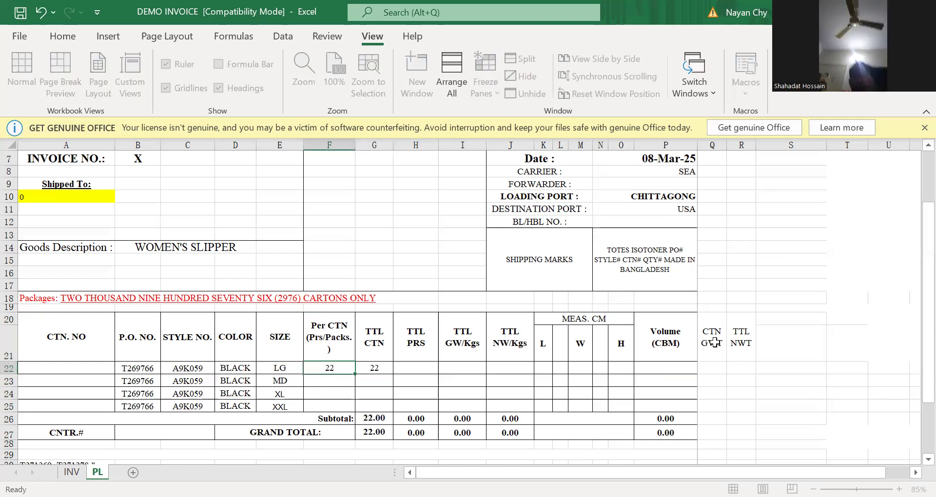
{"action": "type", "text": "10"}
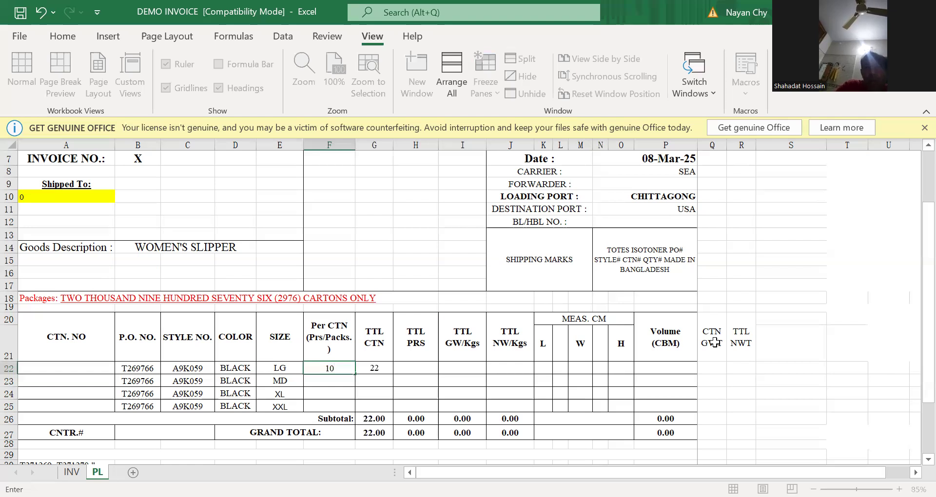
{"action": "key", "text": "Right"}
{"action": "key", "text": "Right"}
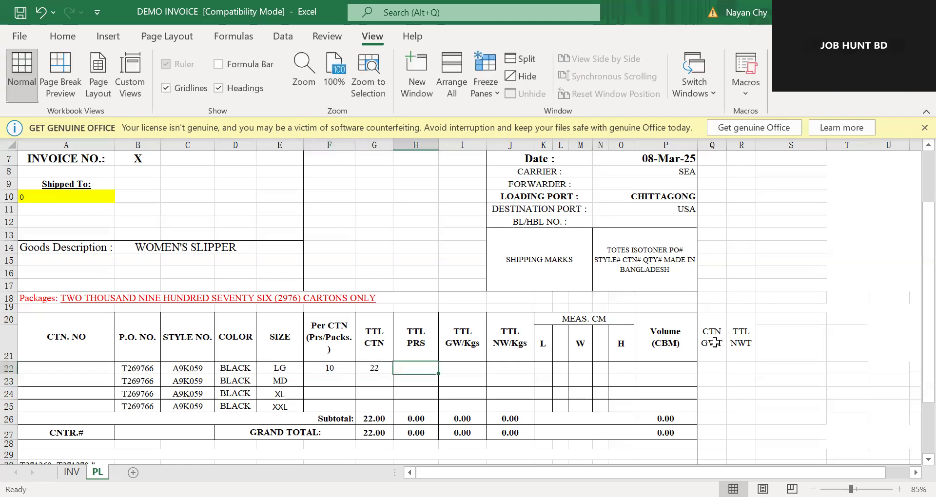
{"action": "type", "text": "220"}
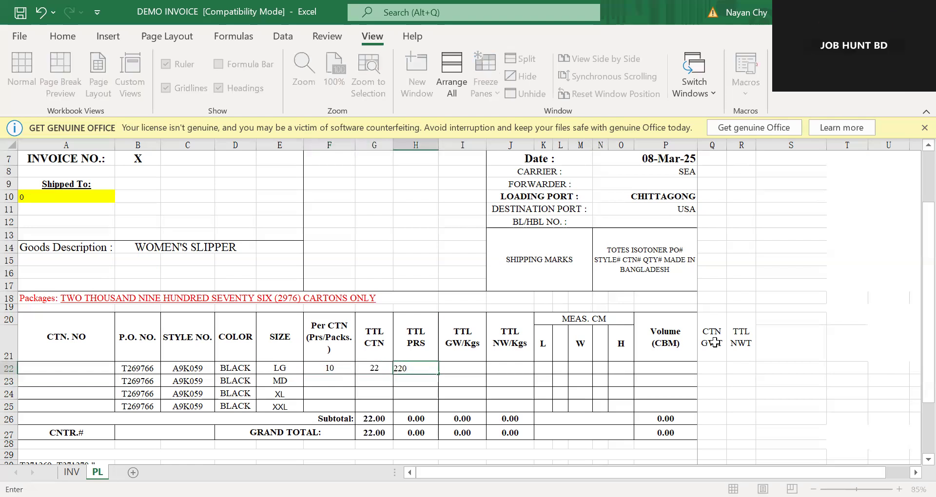
{"action": "key", "text": "ctrl+Return"}
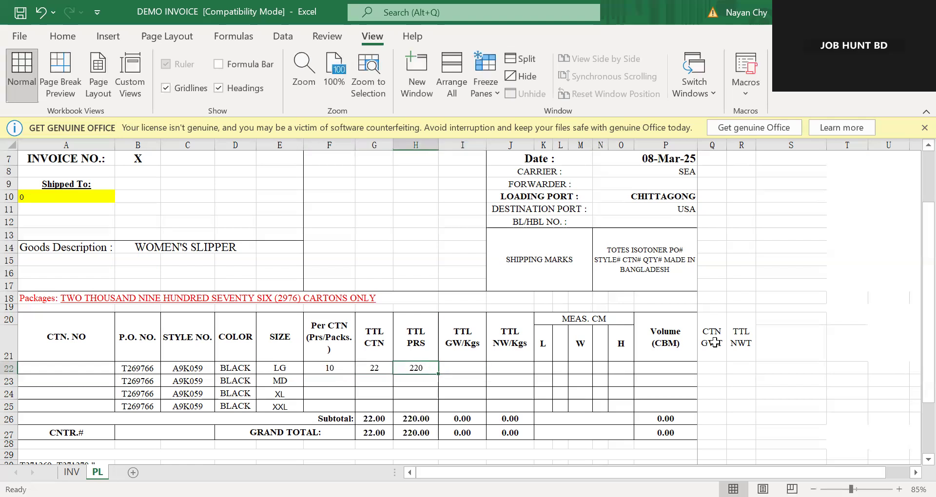
Clear the Per CTN, TTL CTN and TTL PRS cells of the LG row (F22:H22).
{"action": "key", "text": "Delete"}
{"action": "key", "text": "Left"}
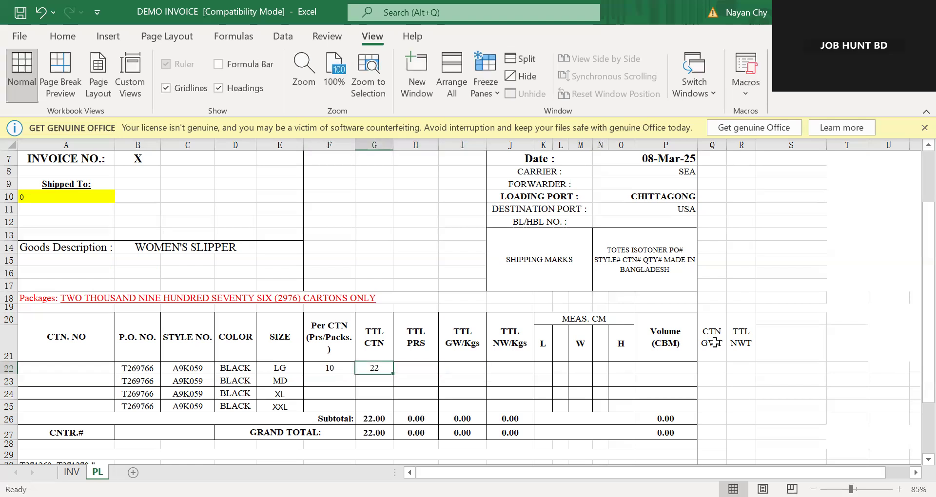
{"action": "key", "text": "shift+Left"}
{"action": "key", "text": "Delete"}
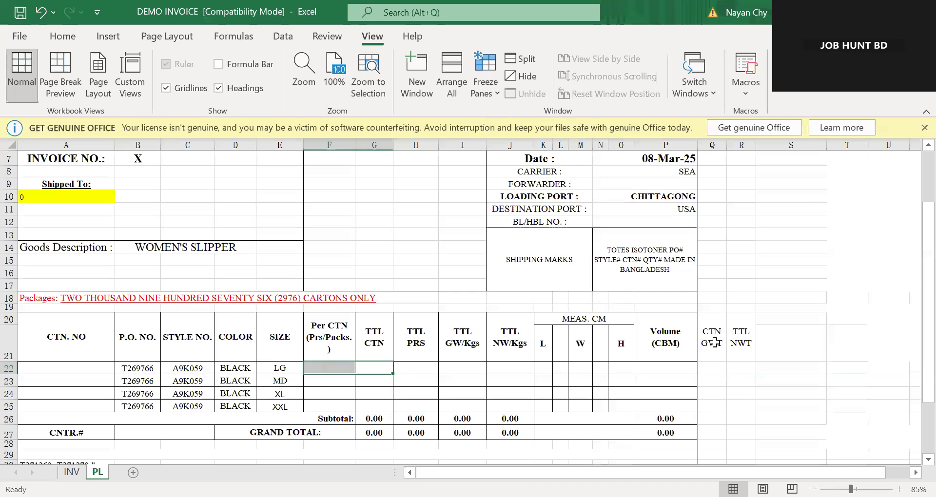
Enter 10 for Per CTN and 220 for TTL CTN in the LG row.
{"action": "key", "text": "Left"}
{"action": "type", "text": "10"}
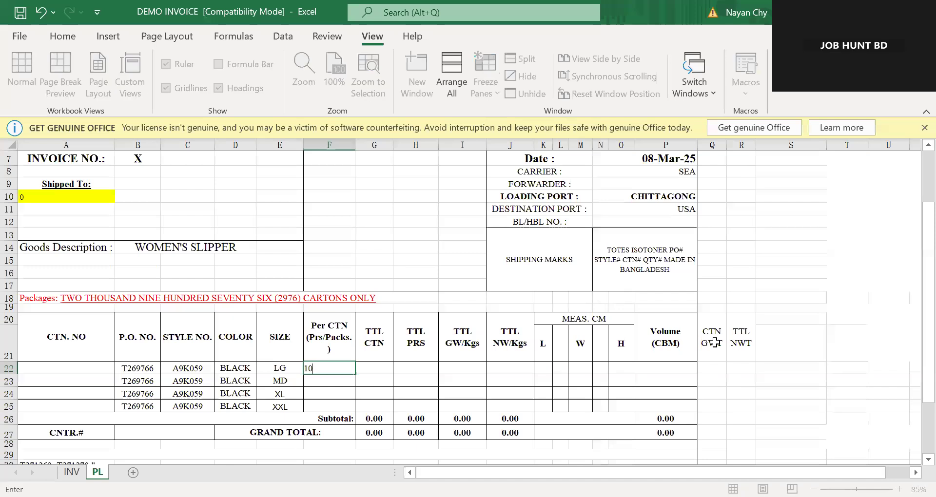
{"action": "key", "text": "Tab"}
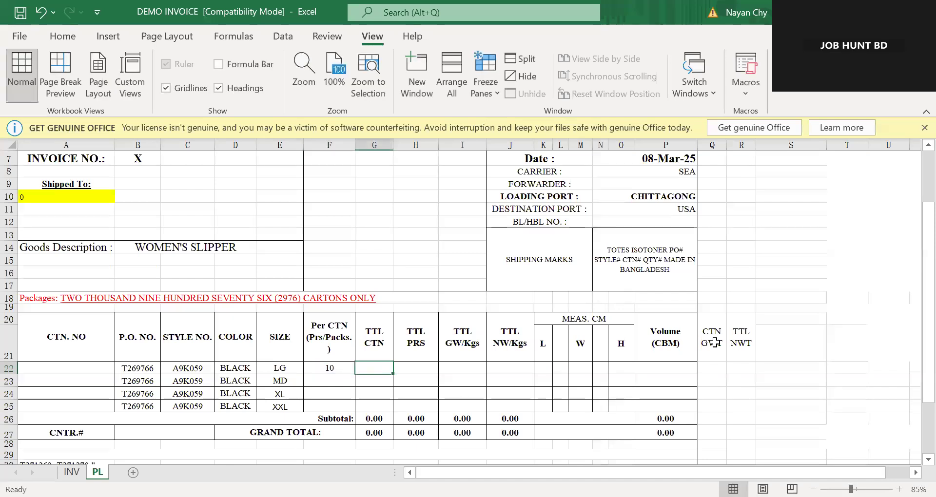
{"action": "key", "text": "Tab"}
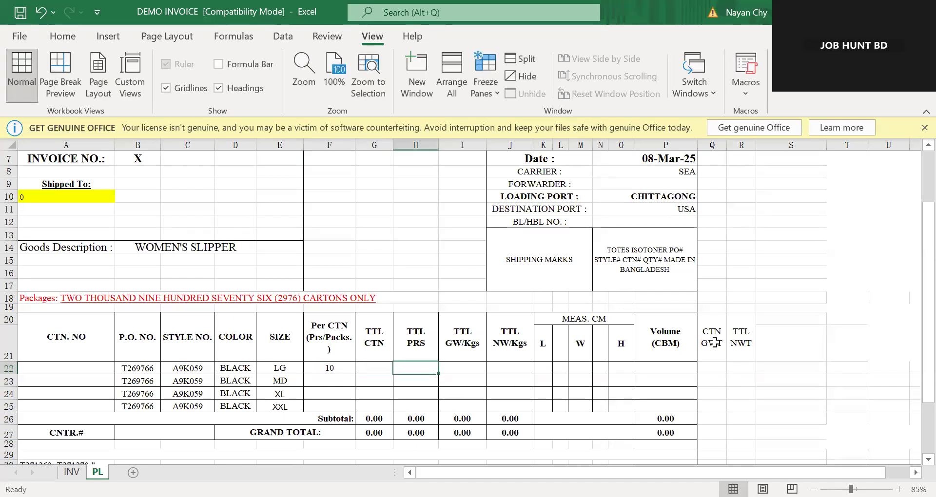
{"action": "key", "text": "Left"}
{"action": "type", "text": "220"}
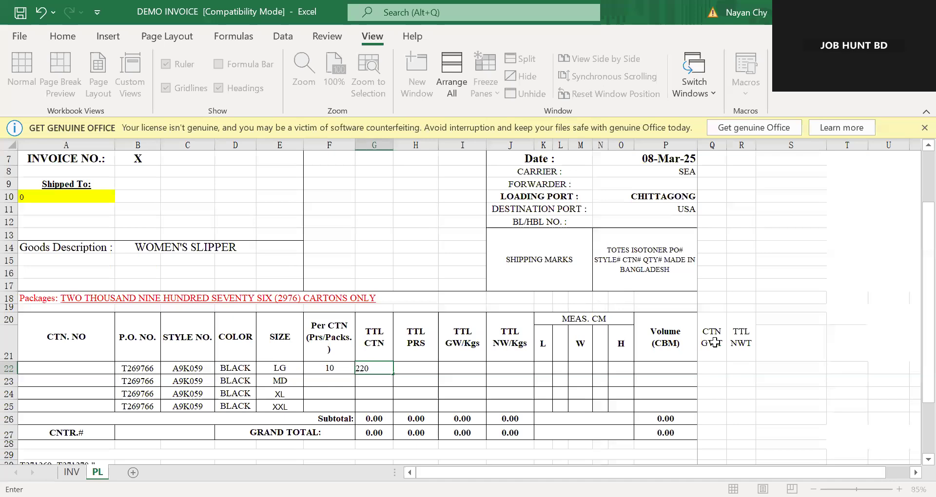
Calculate the LG row's TTL PRS with the formula =F22*G22.
{"action": "key", "text": "Tab"}
{"action": "type", "text": "="}
{"action": "key", "text": "Left"}
{"action": "key", "text": "Left"}
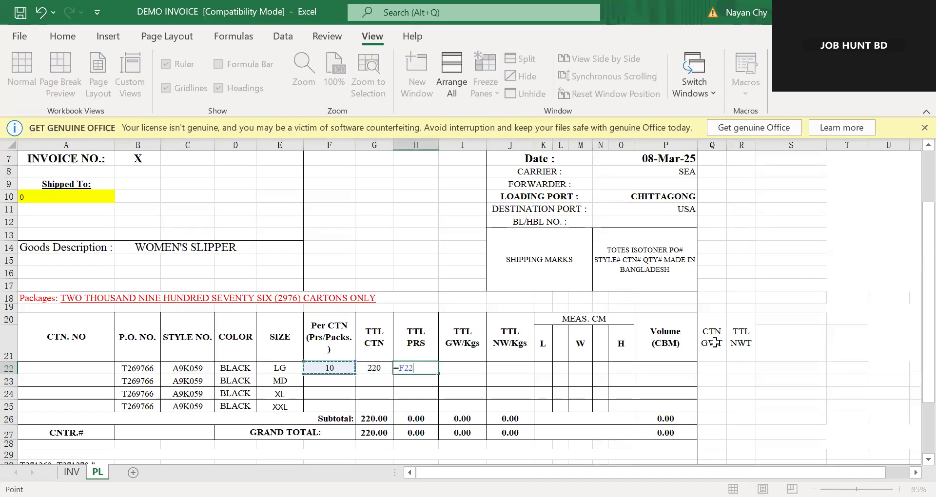
{"action": "type", "text": "*"}
{"action": "key", "text": "Left"}
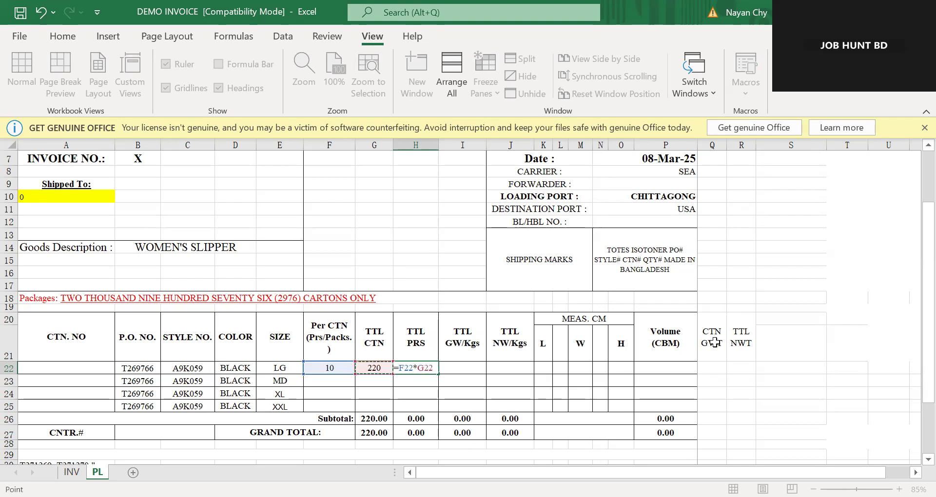
{"action": "key", "text": "Return"}
{"action": "key", "text": "Up"}
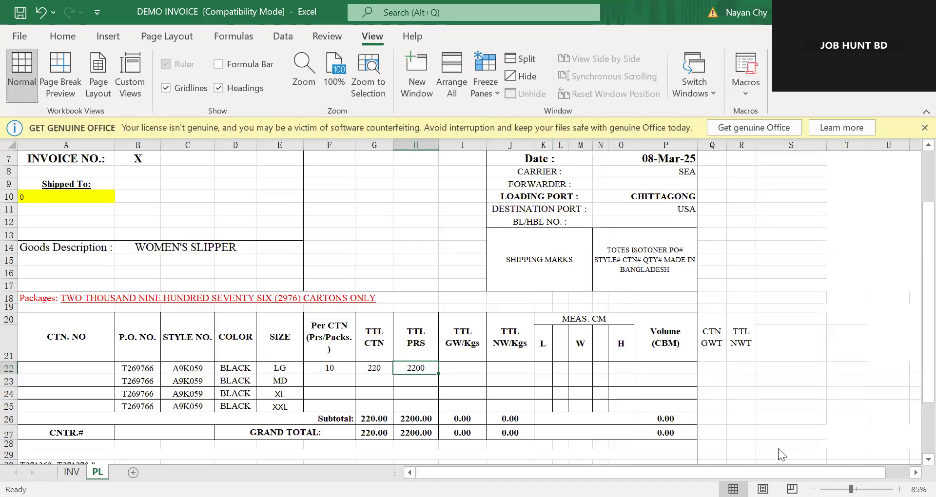
Review the LG row's carton entries (F22:H22), and switch to the purchase order PDF in Adobe Reader to check the item quantities.
{"action": "key", "text": "alt+Tab"}
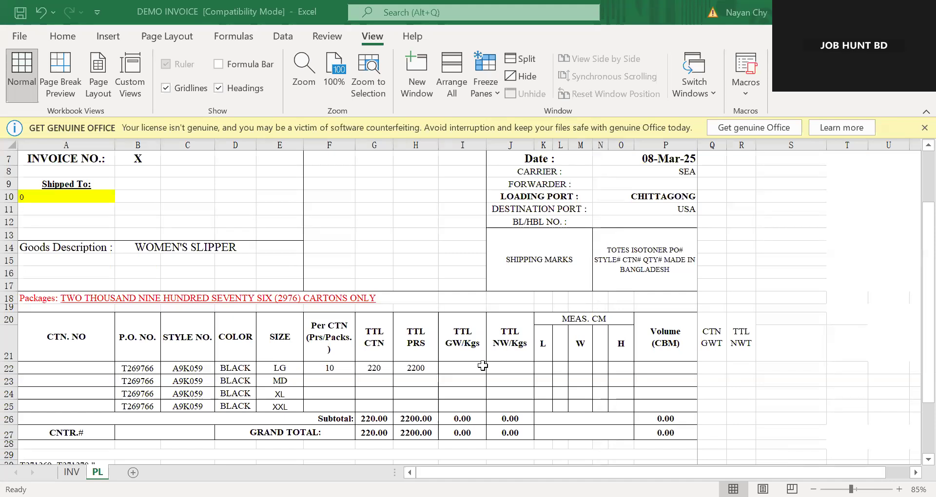
{"action": "left_click", "coordinate": [481, 367]}
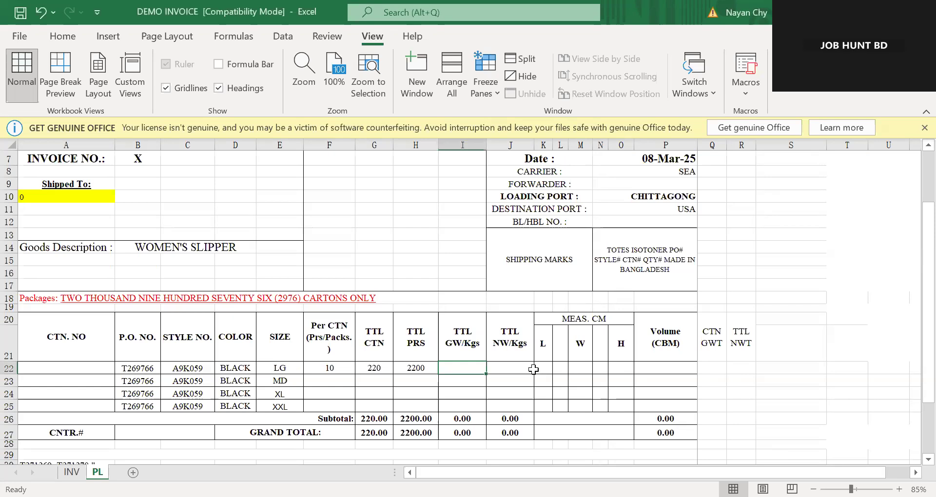
{"action": "left_click", "coordinate": [416, 372]}
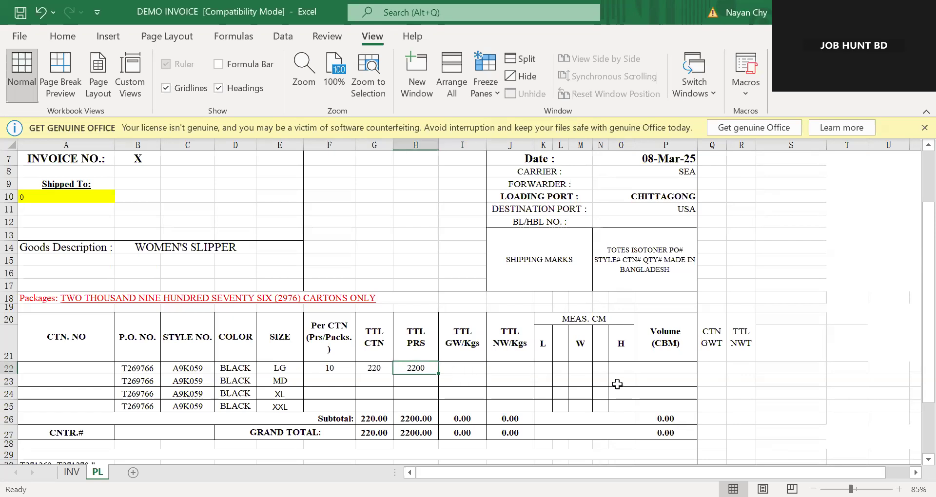
{"action": "key", "text": "Left"}
{"action": "key", "text": "Left"}
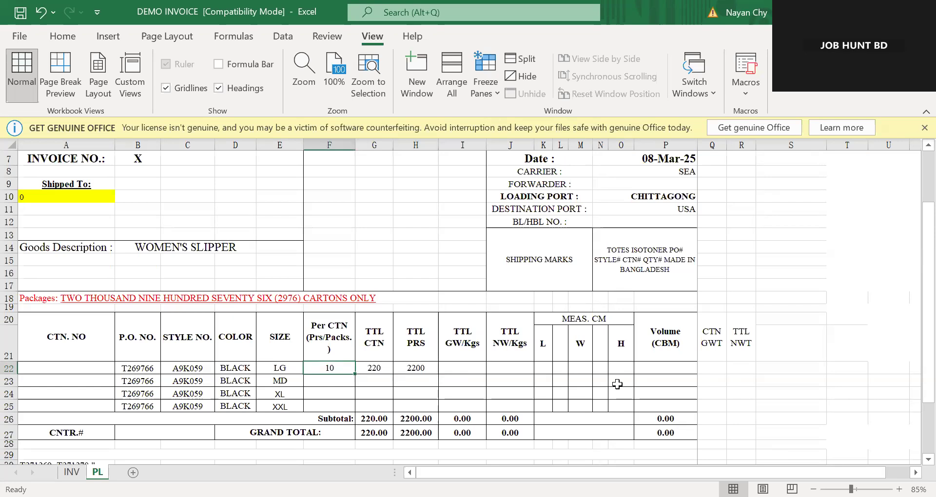
{"action": "left_click", "coordinate": [469, 370]}
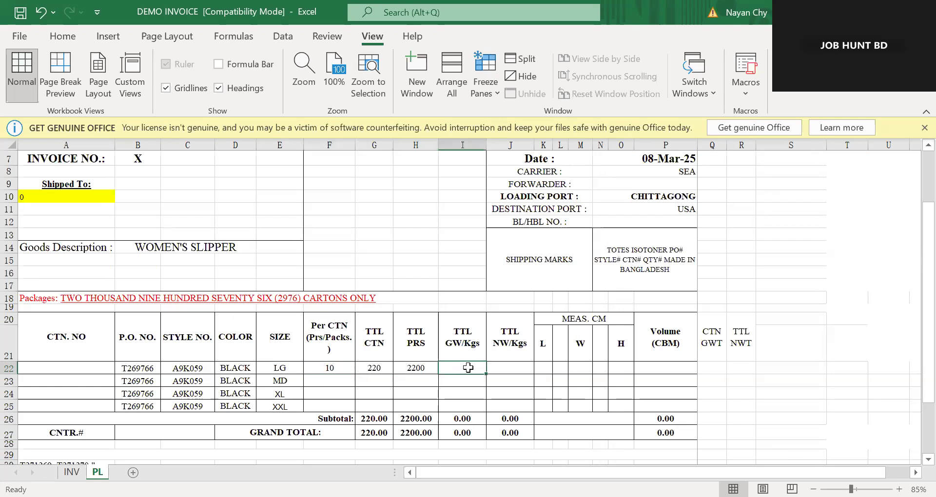
{"action": "left_click_drag", "start_coordinate": [332, 370], "coordinate": [409, 371]}
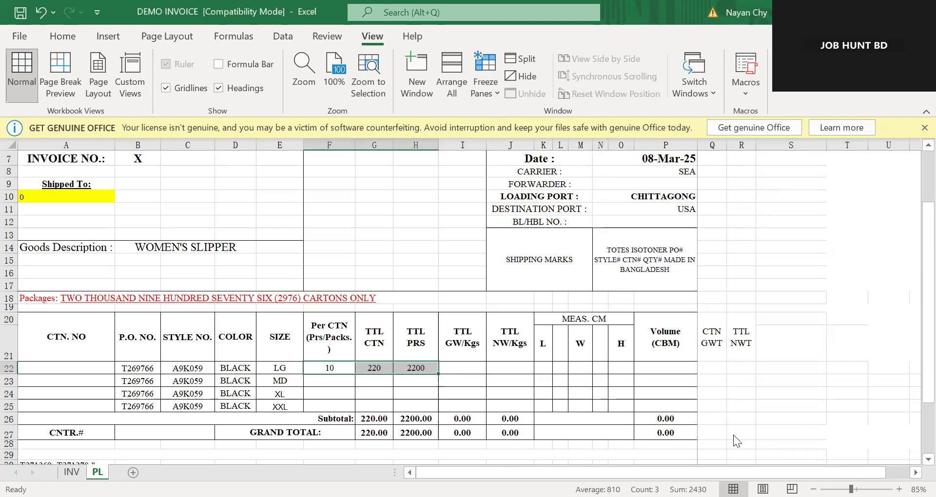
{"action": "key", "text": "alt+Tab"}
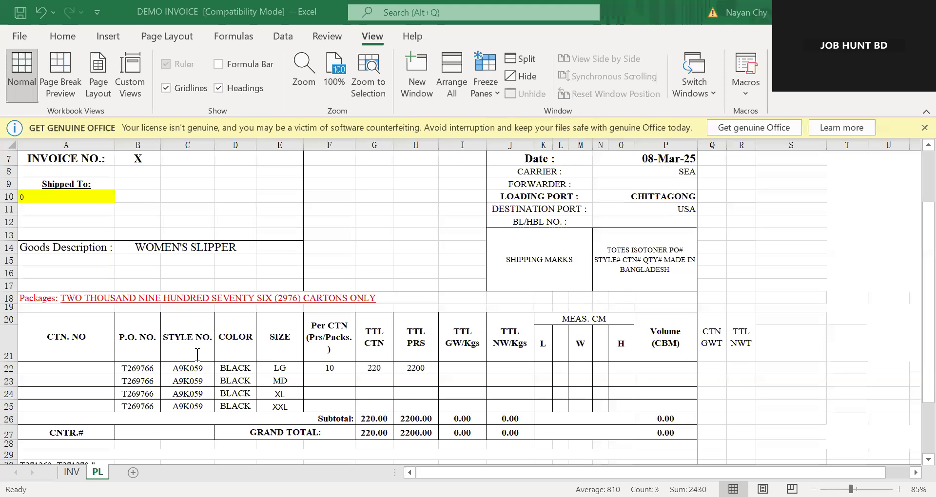
{"action": "key", "text": "alt+Tab"}
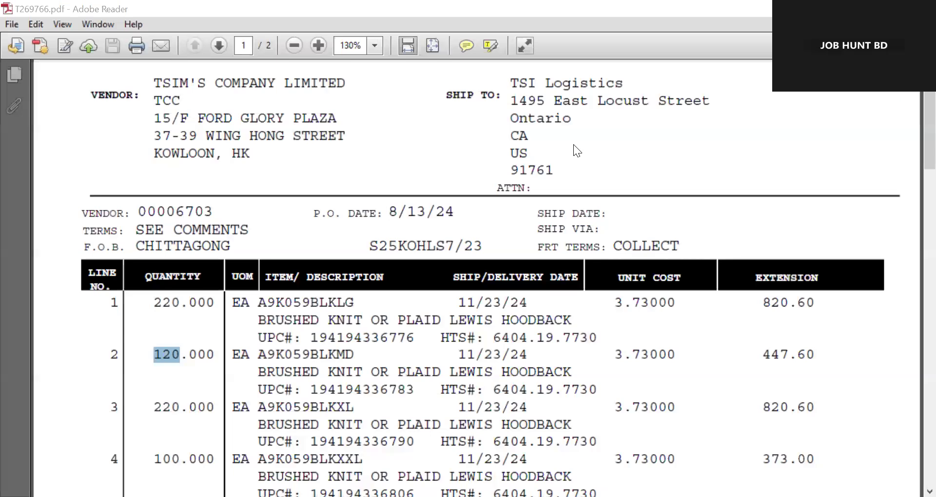
Switch back to the packing list in Excel and try the formula =120/10 for the MD row's Per CTN.
{"action": "key", "text": "alt+Tab"}
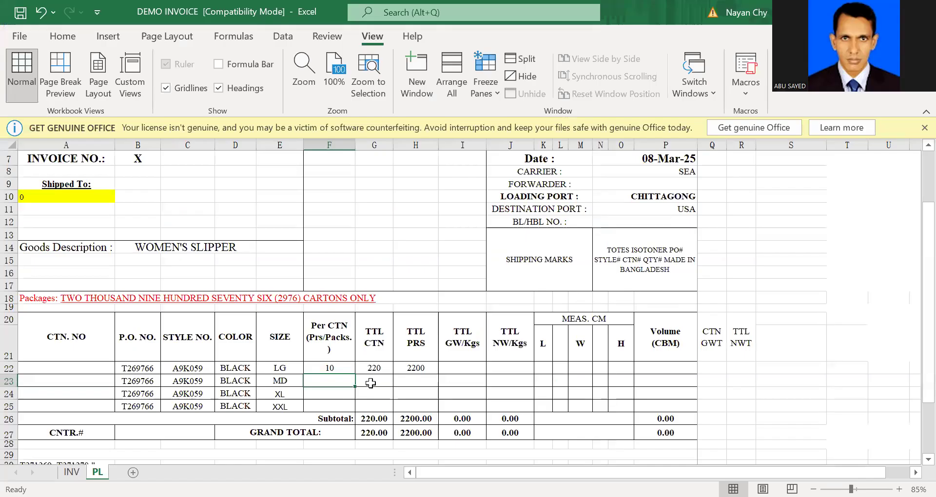
{"action": "type", "text": "=120"}
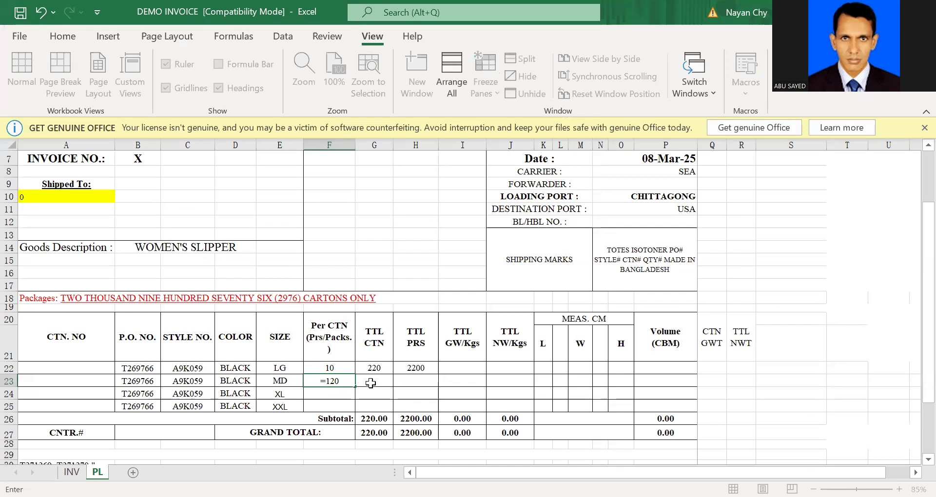
{"action": "type", "text": "/10"}
{"action": "key", "text": "Return"}
{"action": "key", "text": "ctrl+z"}
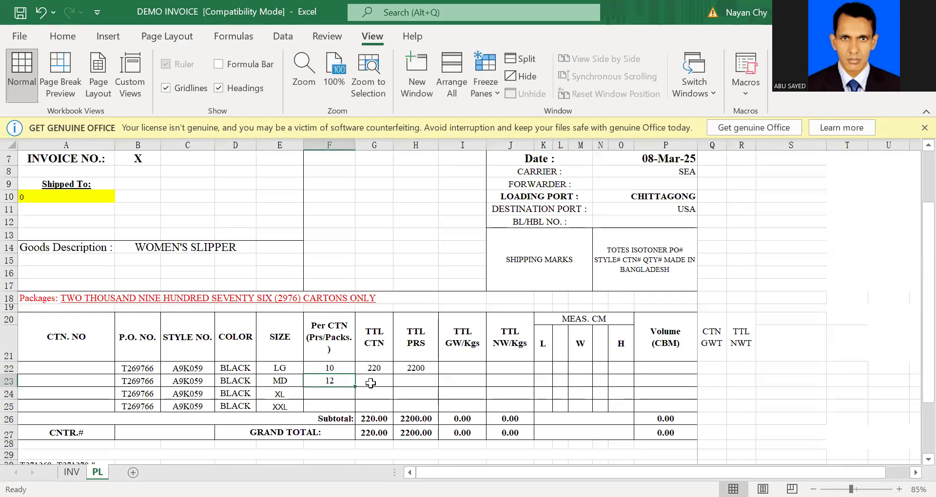
{"action": "left_click", "coordinate": [370, 383]}
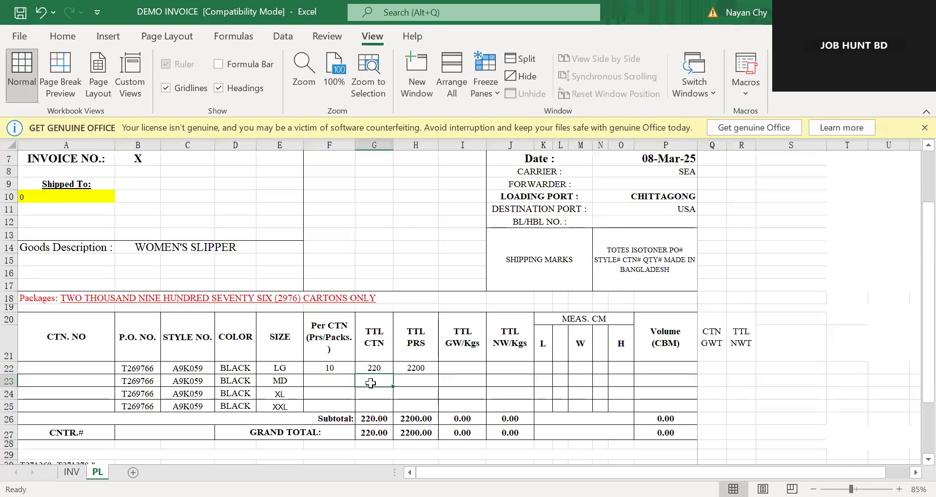
Retry the division by 10 in the MD row's Per CTN cell (F23), and clear the cell.
{"action": "key", "text": "Left"}
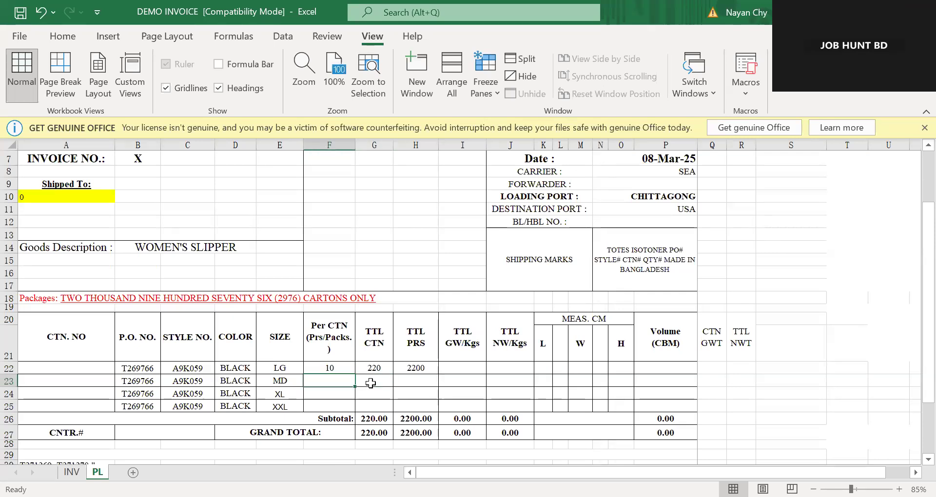
{"action": "type", "text": "121"}
{"action": "key", "text": "BackSpace"}
{"action": "key", "text": "BackSpace"}
{"action": "key", "text": "BackSpace"}
{"action": "type", "text": "=120"}
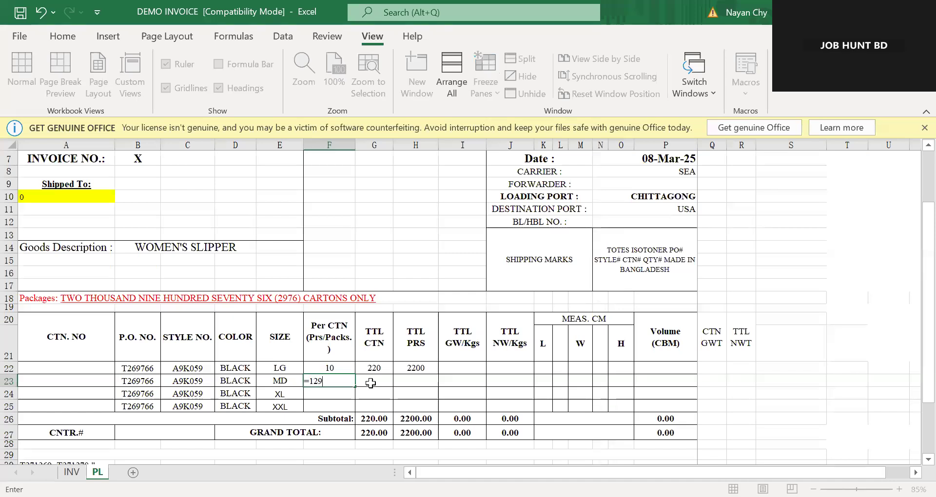
{"action": "type", "text": "/10"}
{"action": "key", "text": "Return"}
{"action": "key", "text": "Up"}
{"action": "key", "text": "Delete"}
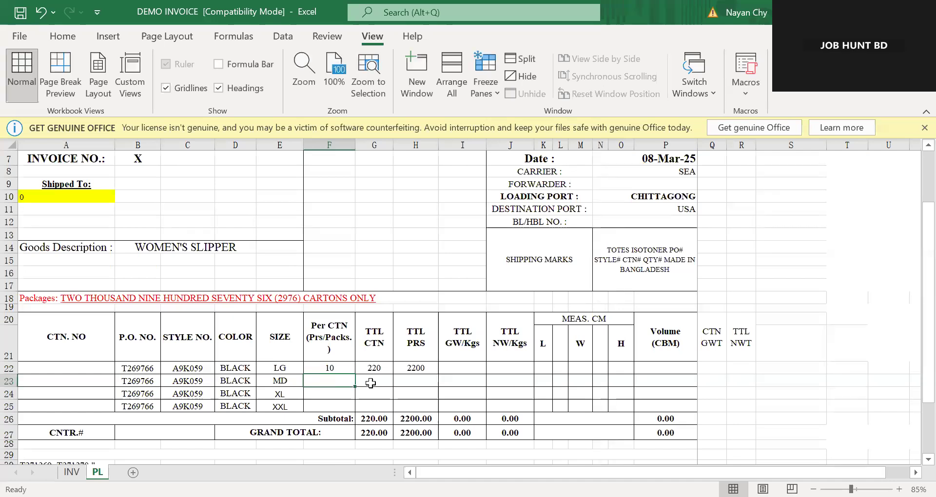
Enter 10 for Per CTN and 120 for TTL CTN in the MD row, and fill its TTL PRS from the LG row's formula.
{"action": "type", "text": "10"}
{"action": "key", "text": "Tab"}
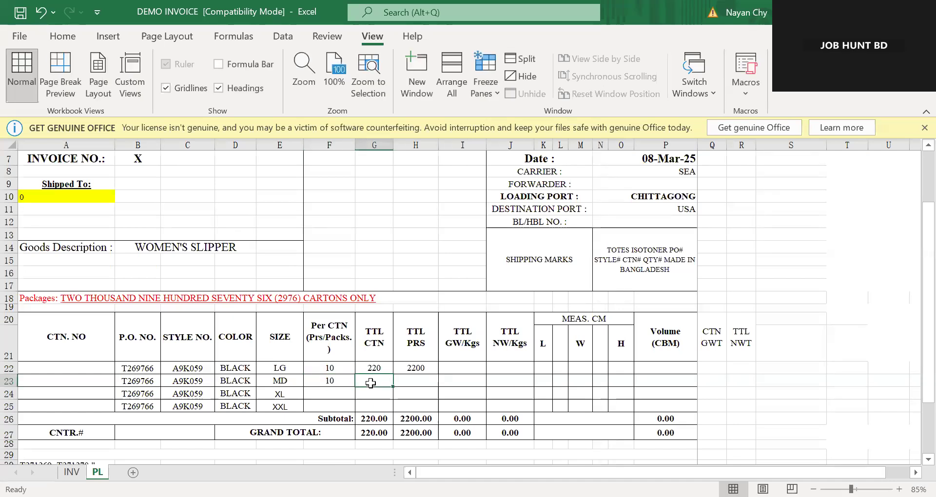
{"action": "type", "text": "120"}
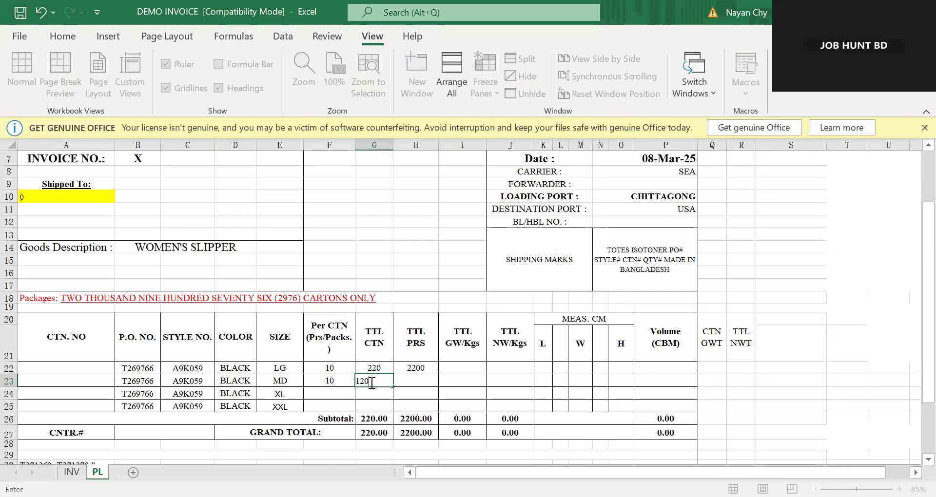
{"action": "key", "text": "Tab"}
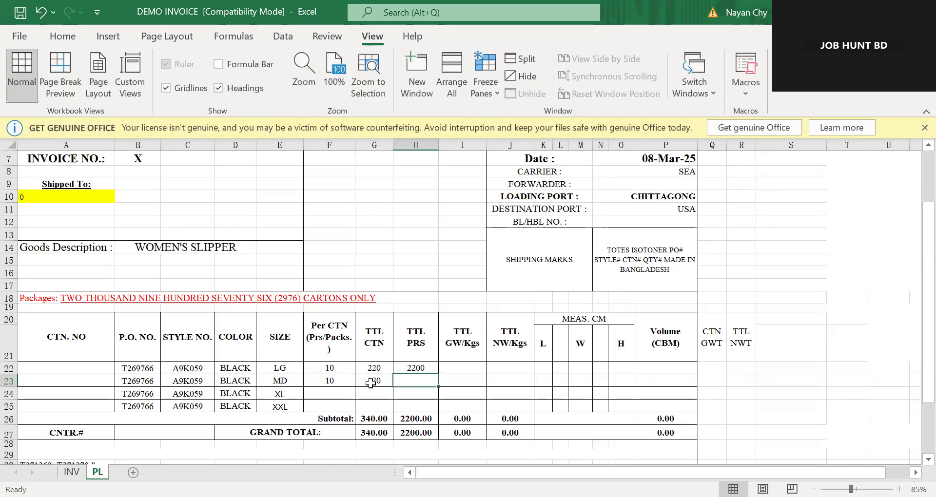
{"action": "key", "text": "ctrl+d"}
Enter 10 as the Per CTN value for both the XL and XXL rows.
{"action": "key", "text": "Right"}
{"action": "key", "text": "Left"}
{"action": "key", "text": "Left"}
{"action": "key", "text": "Left"}
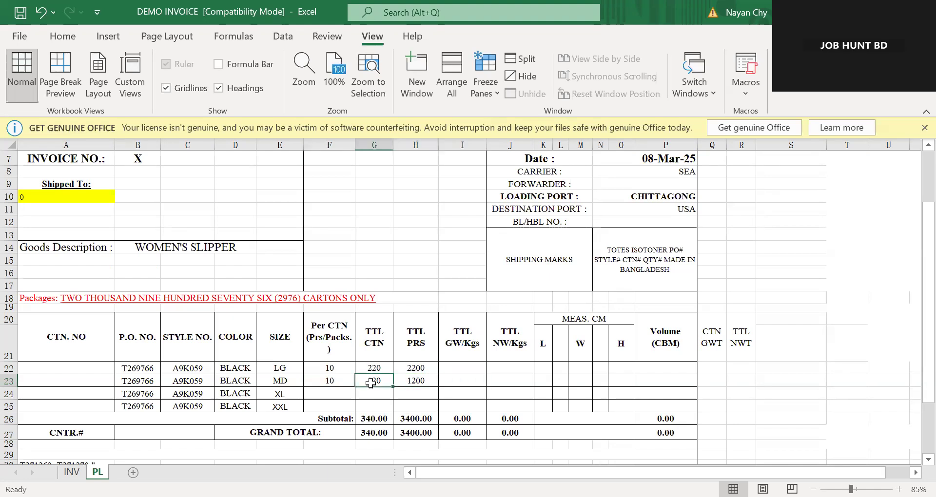
{"action": "key", "text": "Down"}
{"action": "type", "text": "10"}
{"action": "key", "text": "Return"}
{"action": "type", "text": "10"}
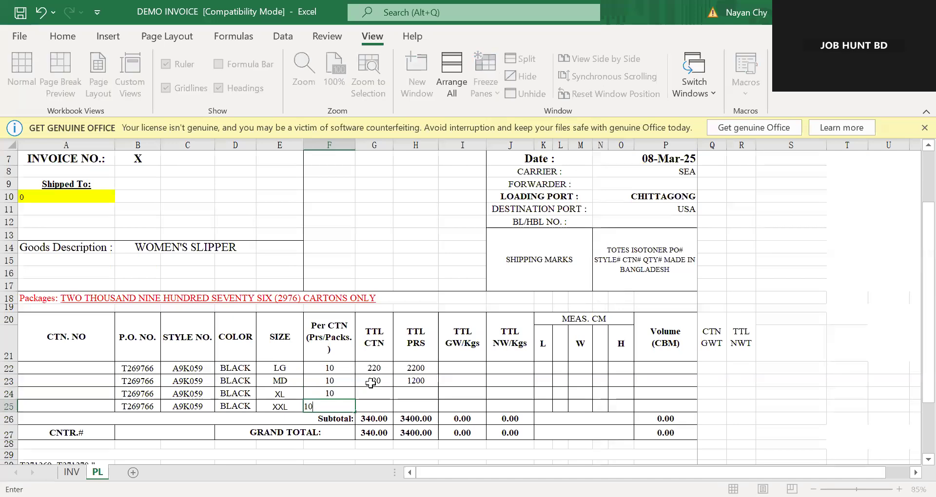
{"action": "key", "text": "Up"}
{"action": "key", "text": "Right"}
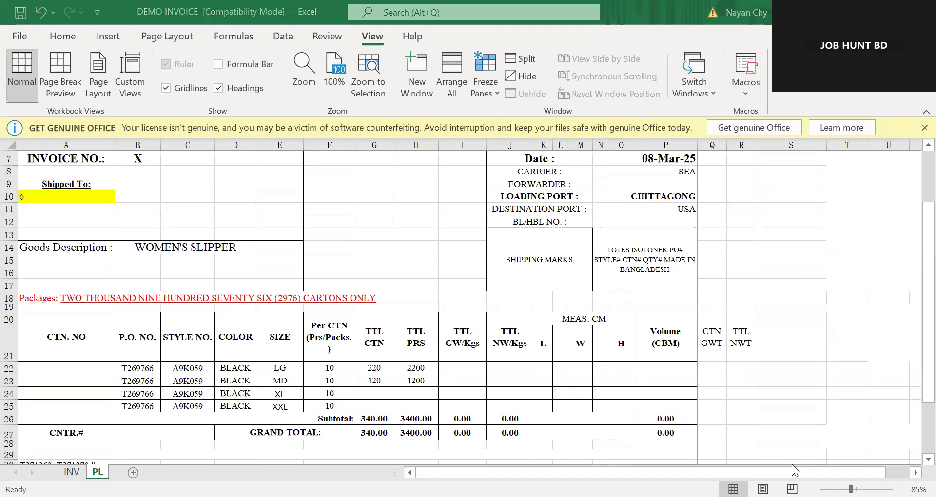
Switch to the purchase order PDF in Adobe Reader and check the order quantities of the XL and XXL items.
{"action": "key", "text": "alt+Tab"}
{"action": "left_click_drag", "start_coordinate": [154, 371], "coordinate": [180, 371]}
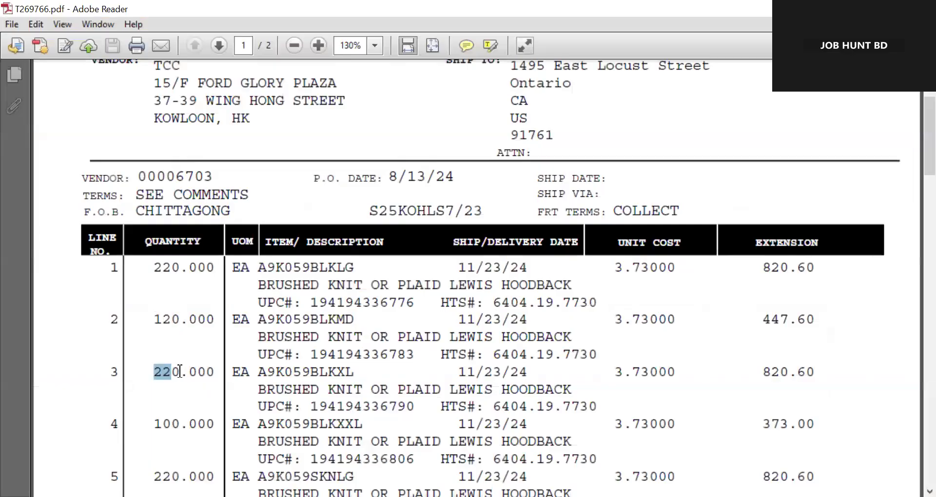
{"action": "left_click_drag", "start_coordinate": [154, 423], "coordinate": [171, 424]}
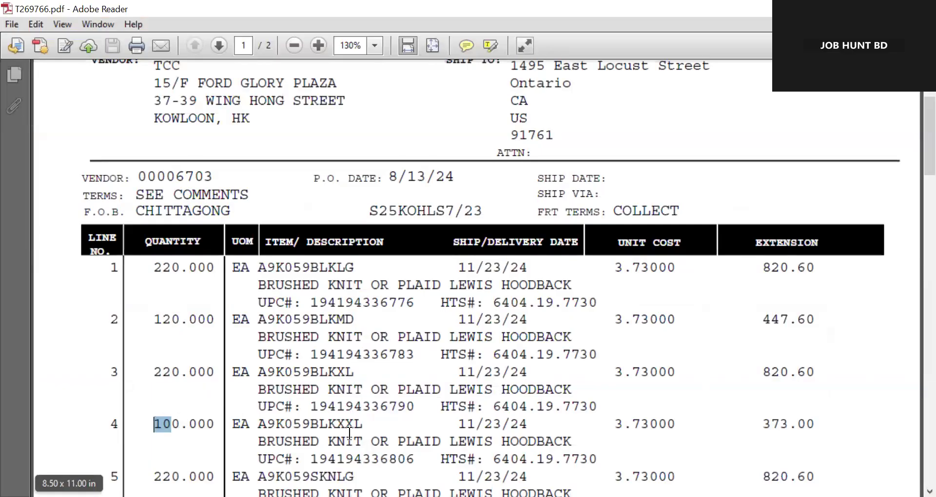
{"action": "key", "text": "shift+Right"}
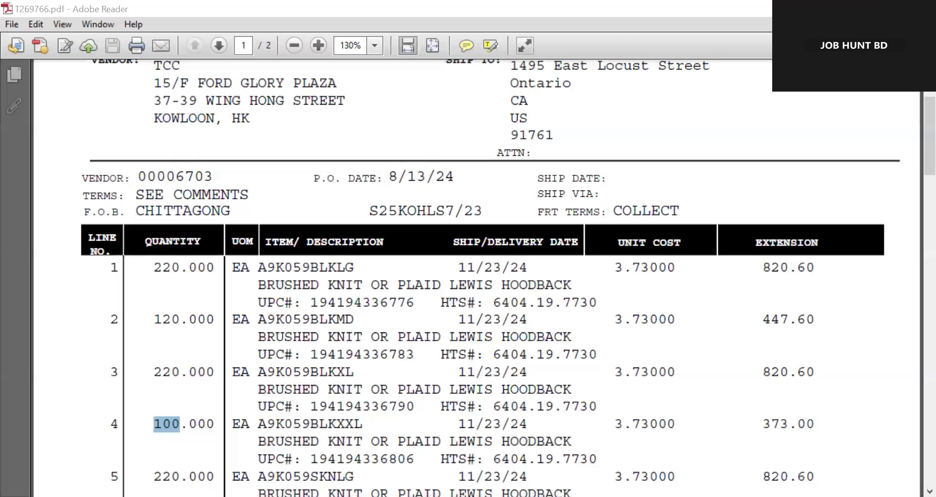
Return to the packing list in Excel and try the formula =220/10 for the XL row's TTL CTN.
{"action": "key", "text": "alt+Tab"}
{"action": "key", "text": "Left"}
{"action": "key", "text": "Left"}
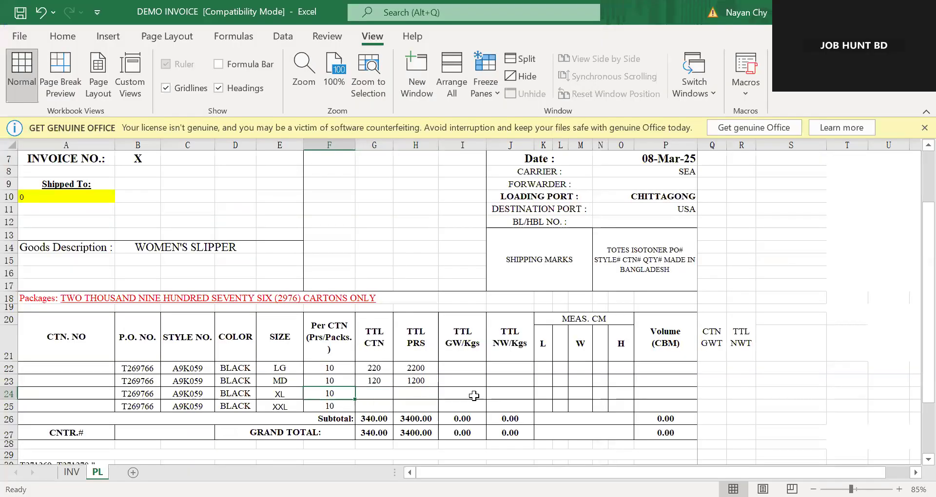
{"action": "key", "text": "Right"}
{"action": "type", "text": "=220/10"}
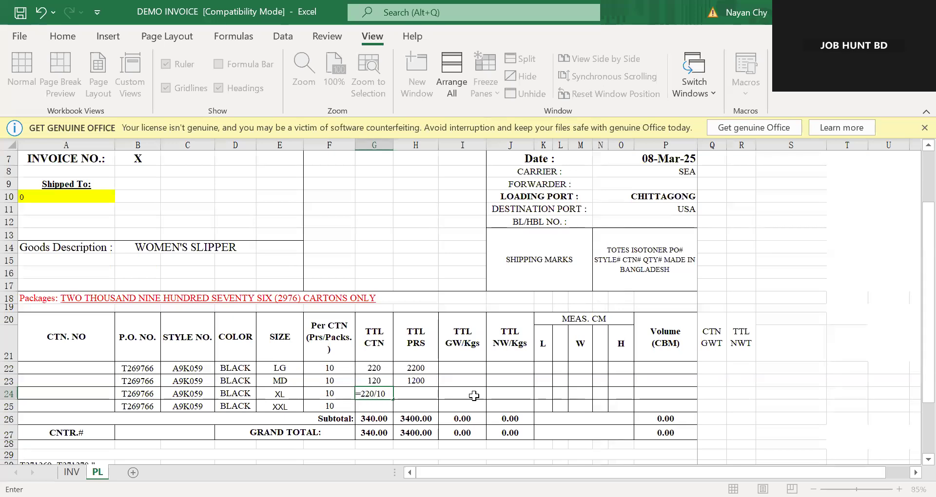
{"action": "key", "text": "Return"}
{"action": "key", "text": "Up"}
{"action": "key", "text": "Delete"}
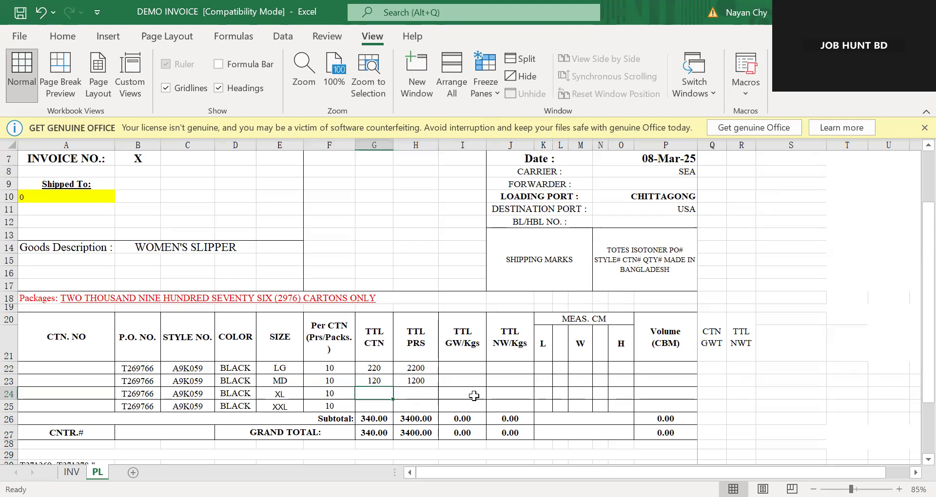
Enter TTL CTN values of 220 for the XL row and 100 for the XXL row.
{"action": "type", "text": "220"}
{"action": "key", "text": "Return"}
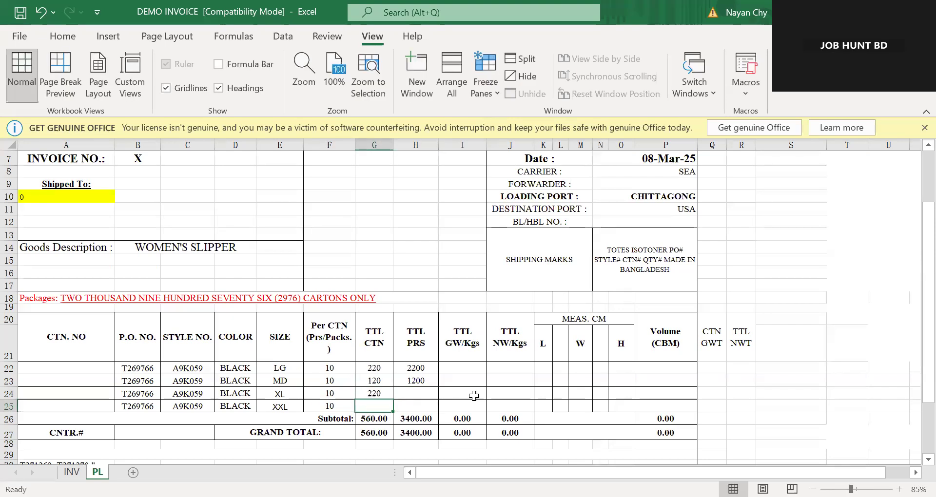
{"action": "type", "text": "100"}
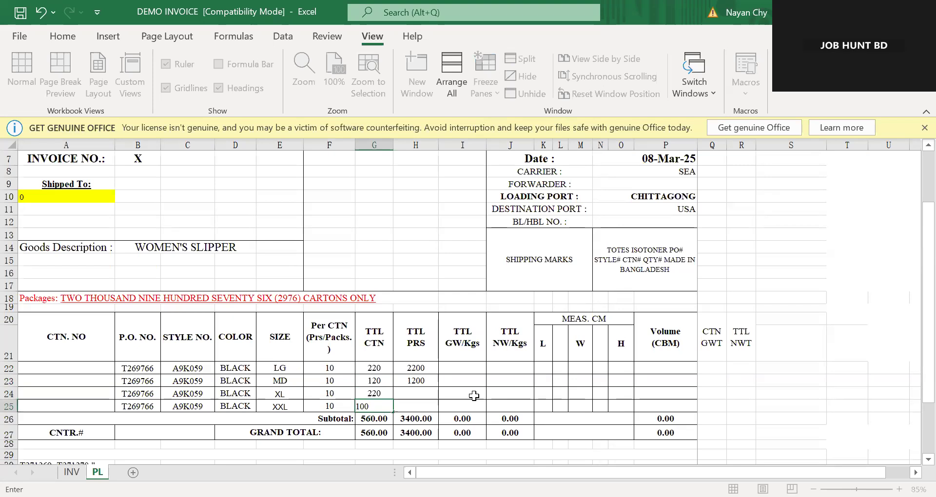
{"action": "key", "text": "Return"}
Fill the TTL PRS formula into the XL row (H24), and copy it to the XXL row (H25).
{"action": "key", "text": "Up"}
{"action": "key", "text": "Up"}
{"action": "key", "text": "Right"}
{"action": "type", "text": "2200"}
{"action": "key", "text": "Return"}
{"action": "type", "text": "D"}
{"action": "key", "text": "BackSpace"}
{"action": "key", "text": "Up"}
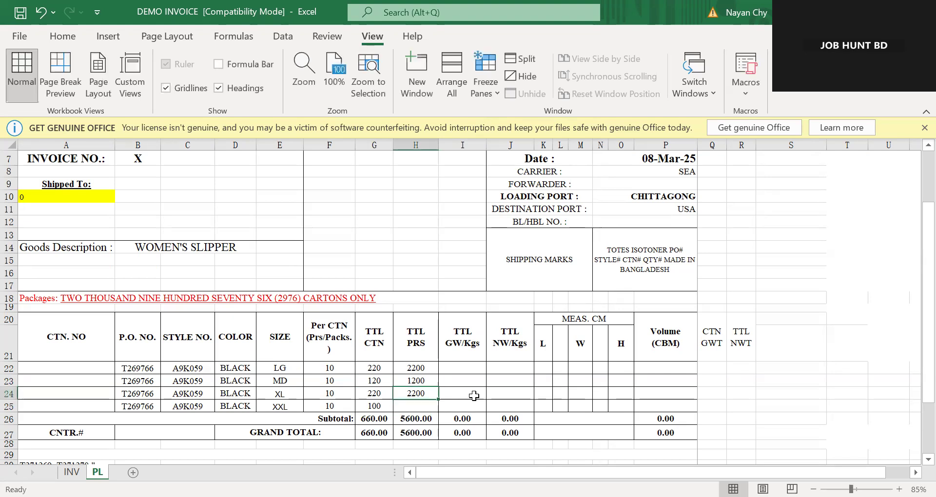
{"action": "key", "text": "ctrl+c"}
{"action": "key", "text": "Down"}
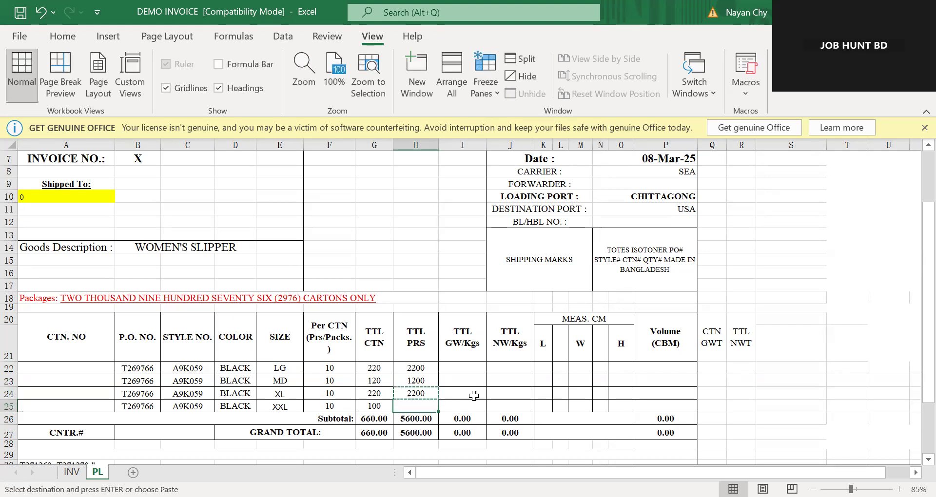
{"action": "key", "text": "Return"}
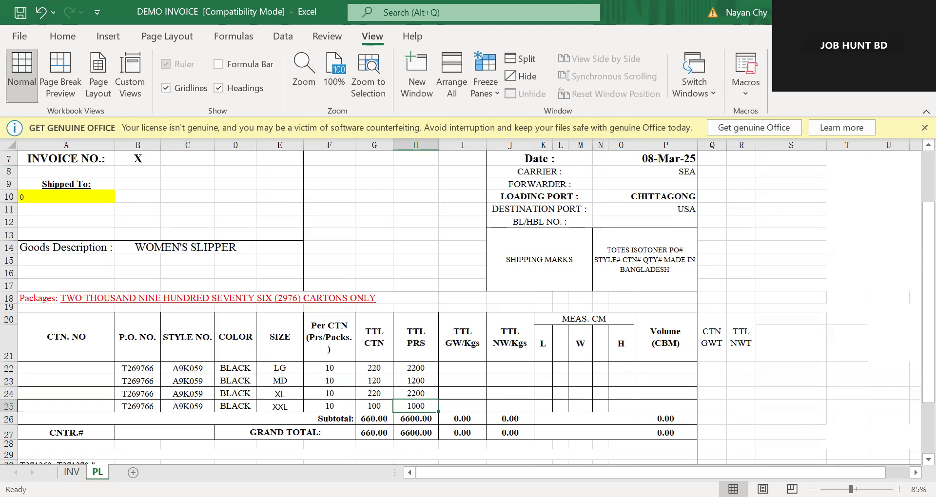
Inspect the LG row's TTL CTN entry and the TTL PRS formulas of all four size rows (H22:H25).
{"action": "left_click", "coordinate": [370, 393]}
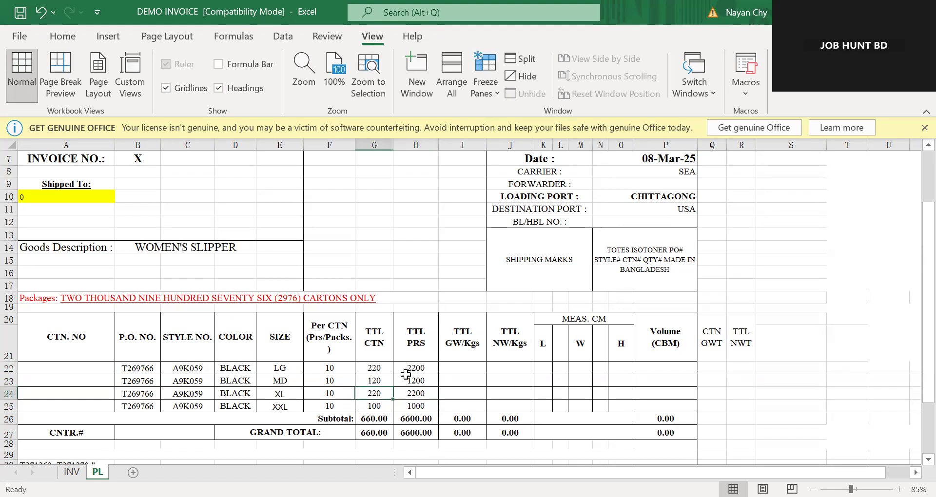
{"action": "double_click", "coordinate": [384, 369]}
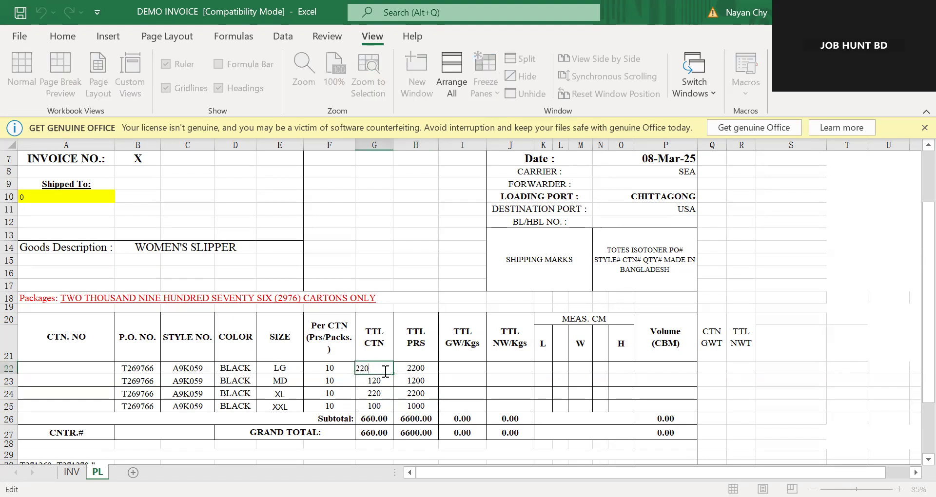
{"action": "left_click", "coordinate": [415, 370]}
{"action": "double_click", "coordinate": [424, 371]}
{"action": "double_click", "coordinate": [423, 381]}
{"action": "double_click", "coordinate": [420, 394]}
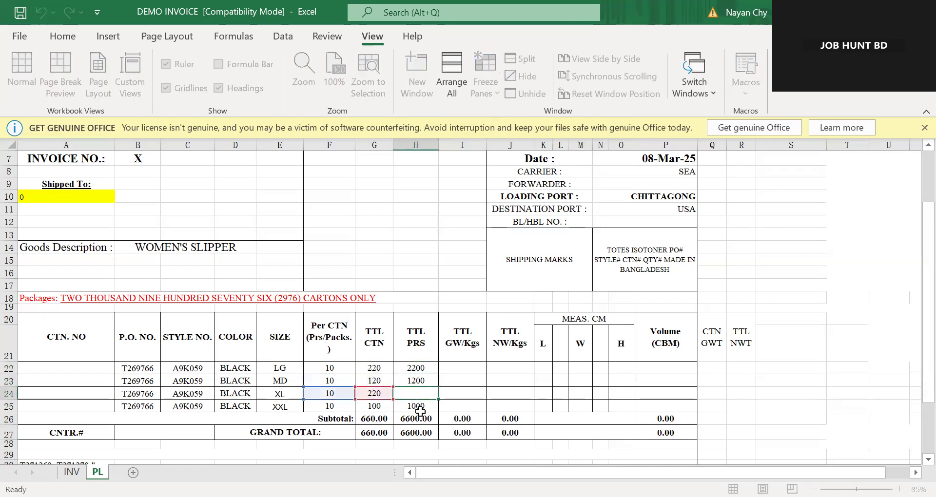
{"action": "double_click", "coordinate": [420, 409]}
{"action": "key", "text": "Escape"}
{"action": "left_click", "coordinate": [415, 368]}
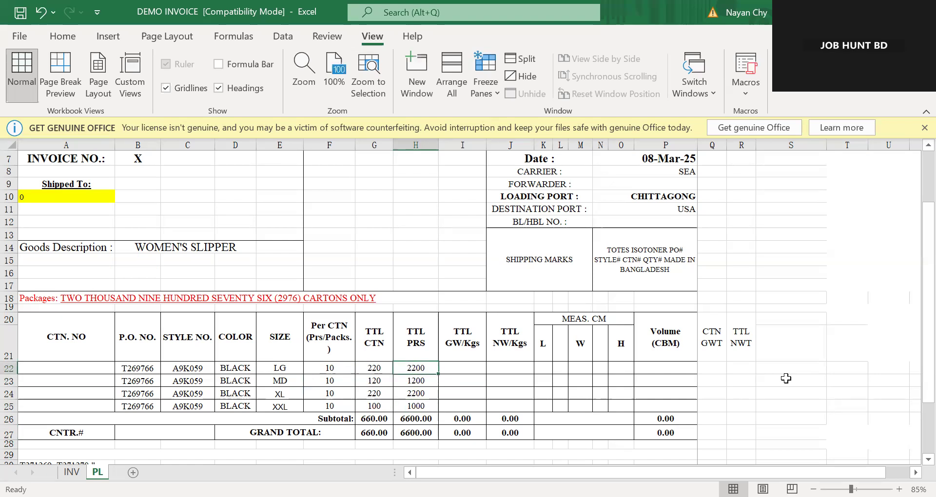
Highlight the Per CTN, TTL CTN and TTL PRS entries of all four sizes (F22:H25) with a dark orange fill.
{"action": "key", "text": "Left"}
{"action": "key", "text": "Left"}
{"action": "key", "text": "shift+Right"}
{"action": "key", "text": "shift+Right"}
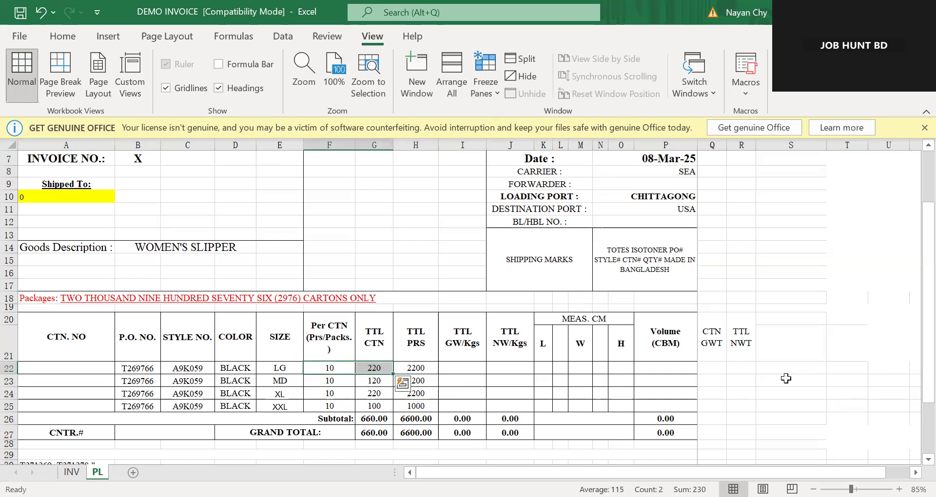
{"action": "key", "text": "shift+Down"}
{"action": "key", "text": "shift+Down"}
{"action": "key", "text": "shift+Down"}
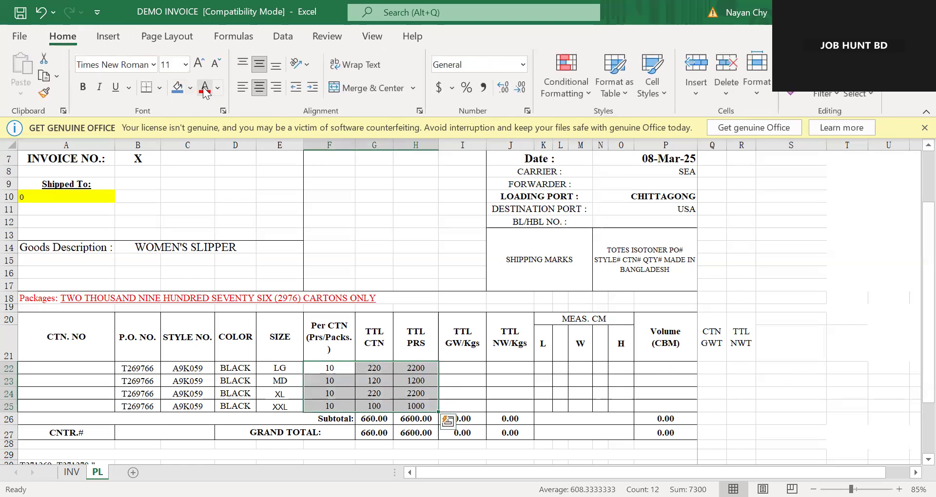
{"action": "left_click", "coordinate": [190, 88]}
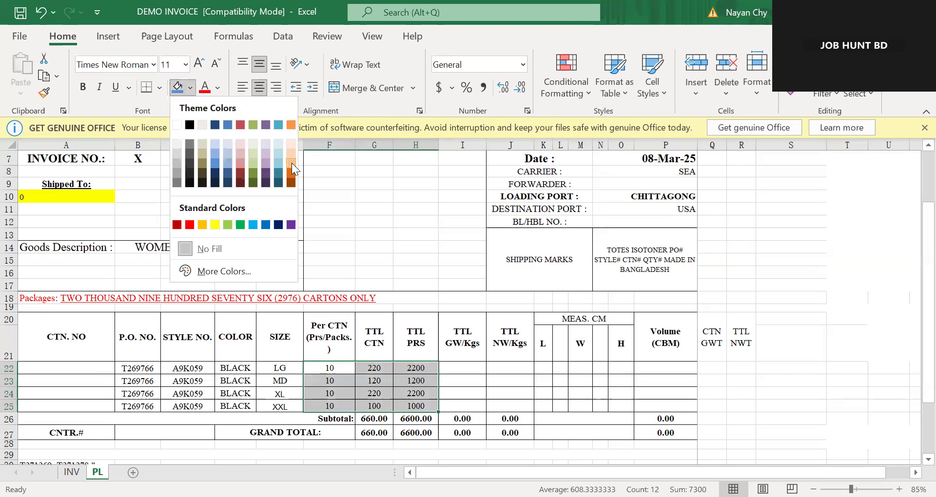
{"action": "left_click", "coordinate": [289, 176]}
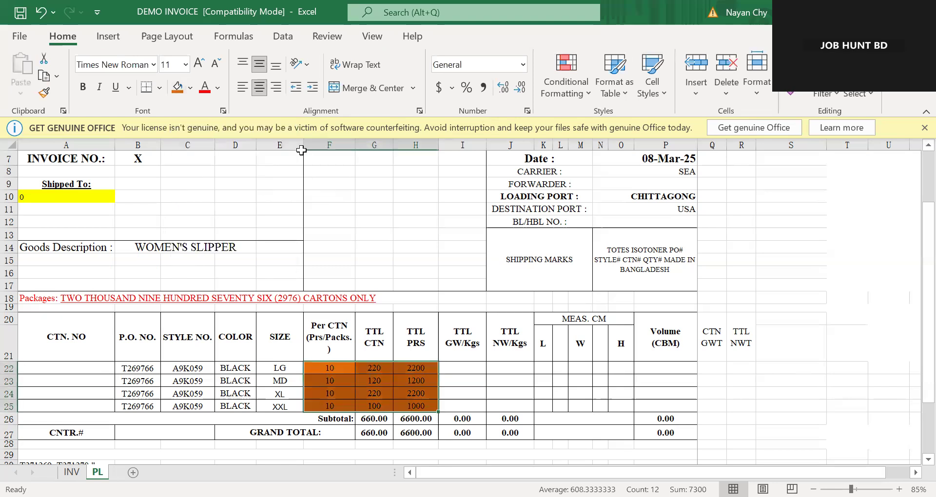
Try a light orange font colour on the highlighted cells F22:H25.
{"action": "left_click", "coordinate": [218, 87]}
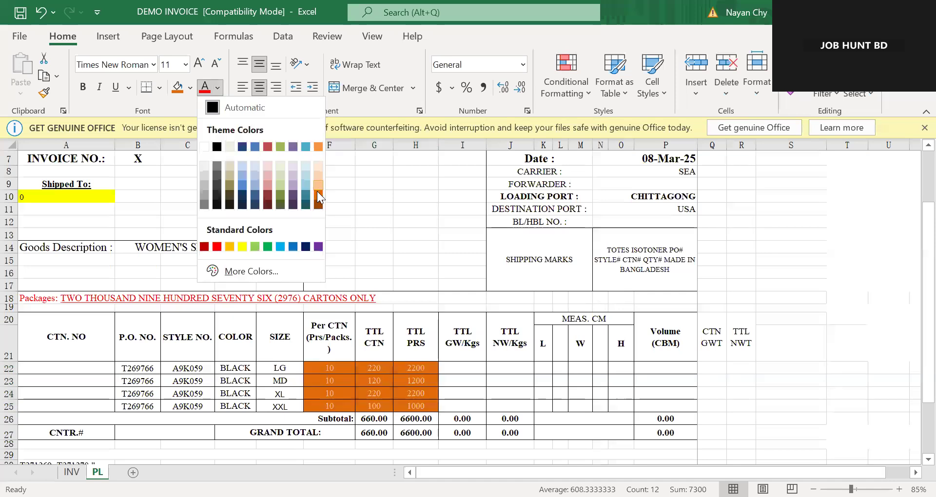
{"action": "left_click", "coordinate": [317, 184]}
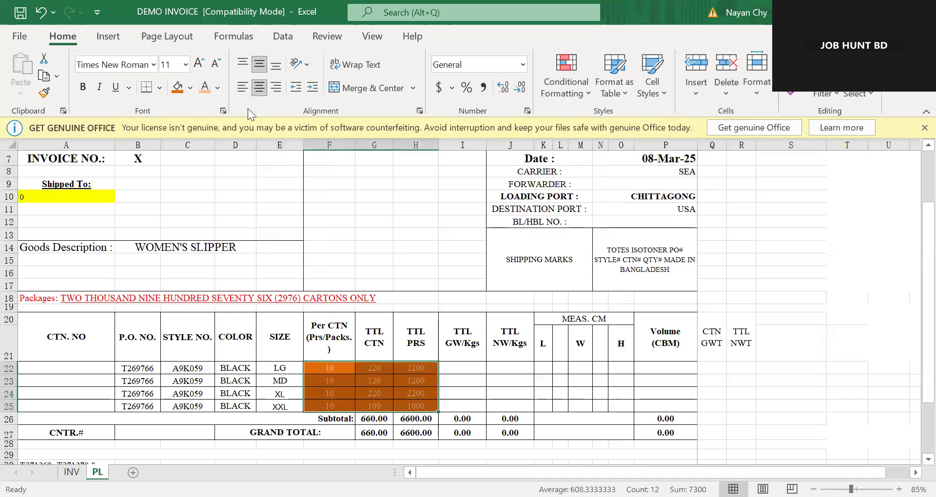
{"action": "key", "text": "ctrl+z"}
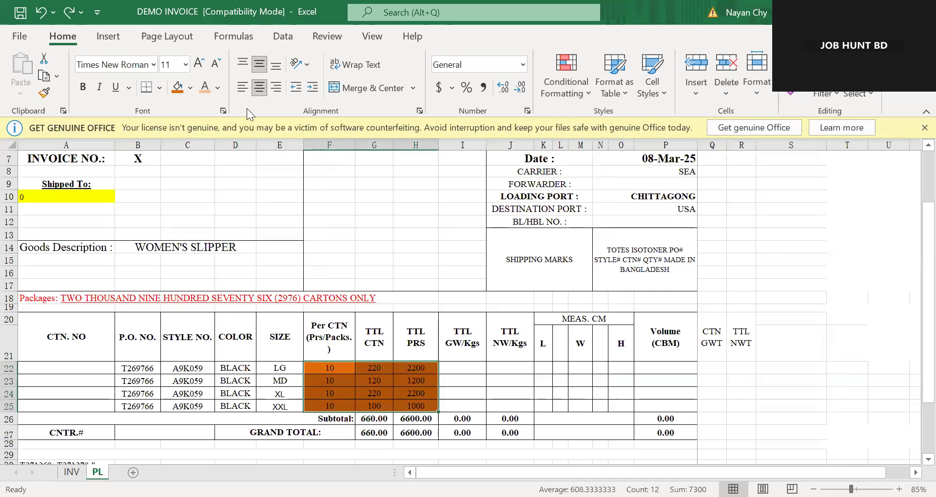
Change the fill of the Per CTN, TTL CTN and TTL PRS values in F22:H25 to light orange.
{"action": "left_click", "coordinate": [190, 88]}
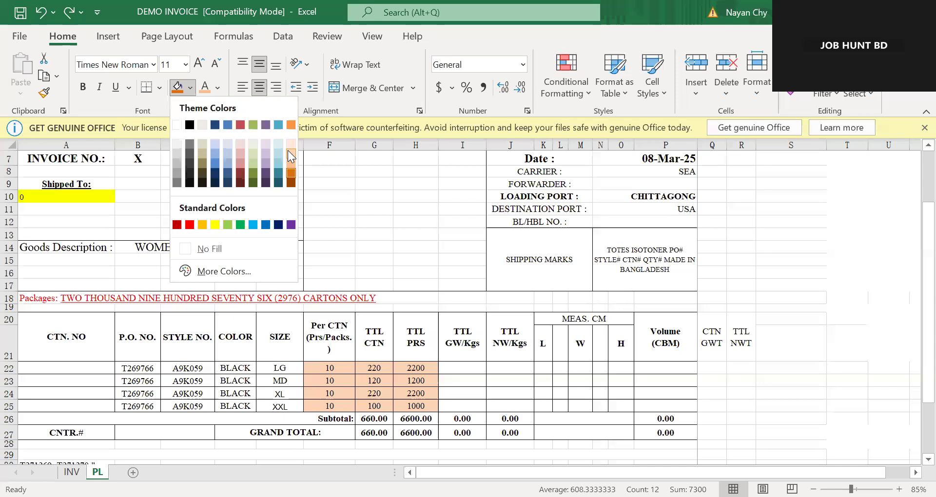
{"action": "left_click", "coordinate": [287, 150]}
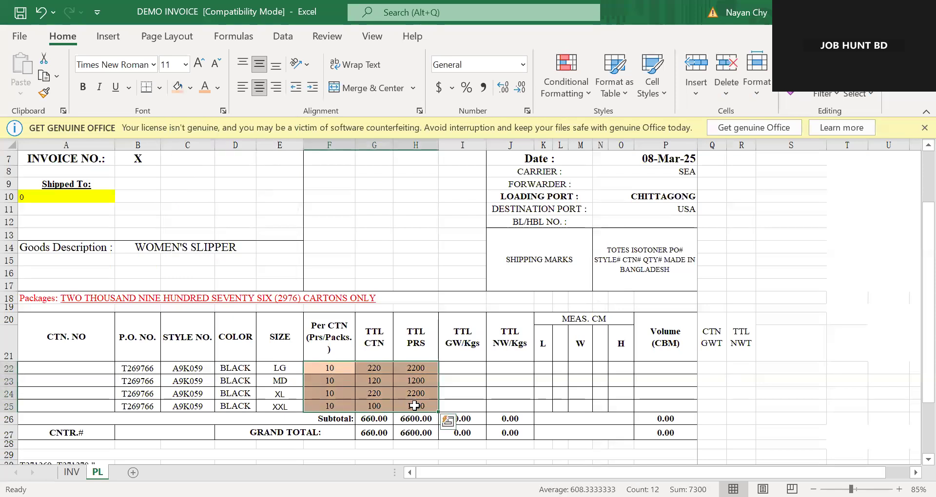
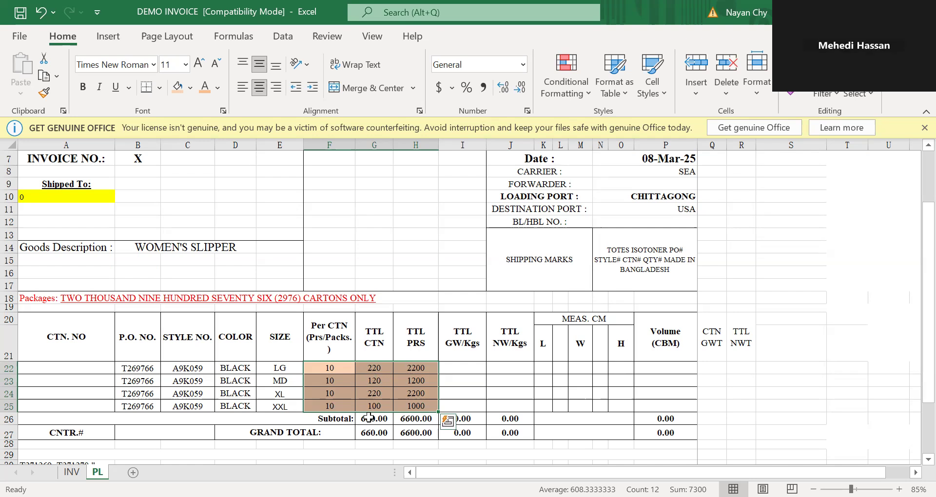
Format the TTL CTN and TTL PRS subtotals and grand totals in G26:H27 with no decimal places.
{"action": "left_click", "coordinate": [391, 422]}
{"action": "left_click_drag", "start_coordinate": [394, 424], "coordinate": [416, 433]}
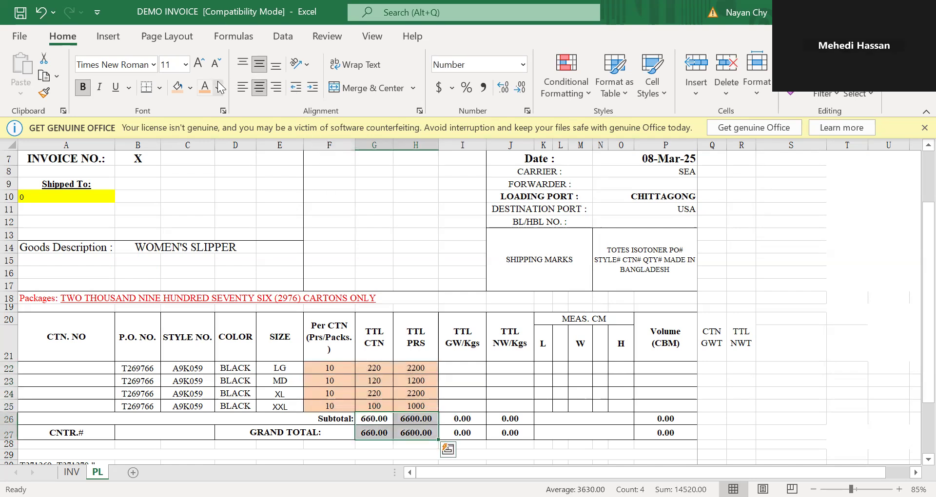
{"action": "left_click", "coordinate": [216, 64]}
{"action": "left_click", "coordinate": [216, 63]}
{"action": "left_click", "coordinate": [198, 64]}
{"action": "left_click", "coordinate": [198, 64]}
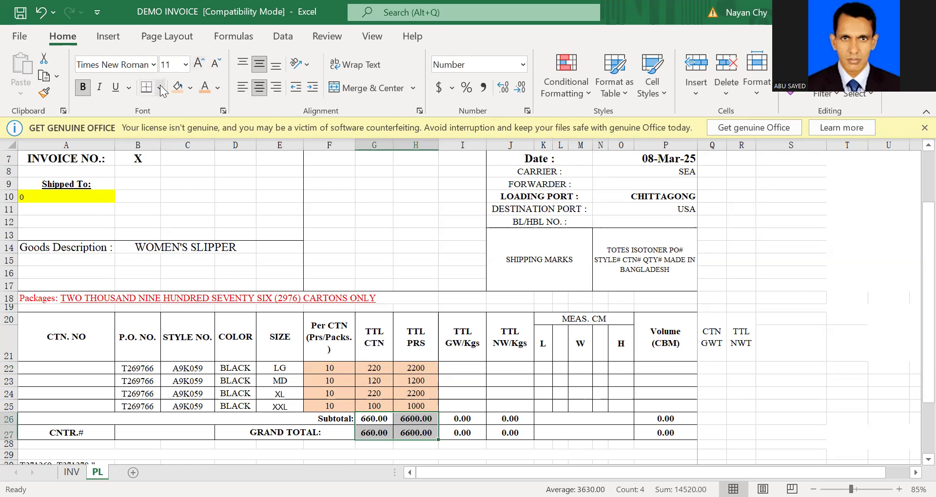
{"action": "left_click", "coordinate": [520, 89]}
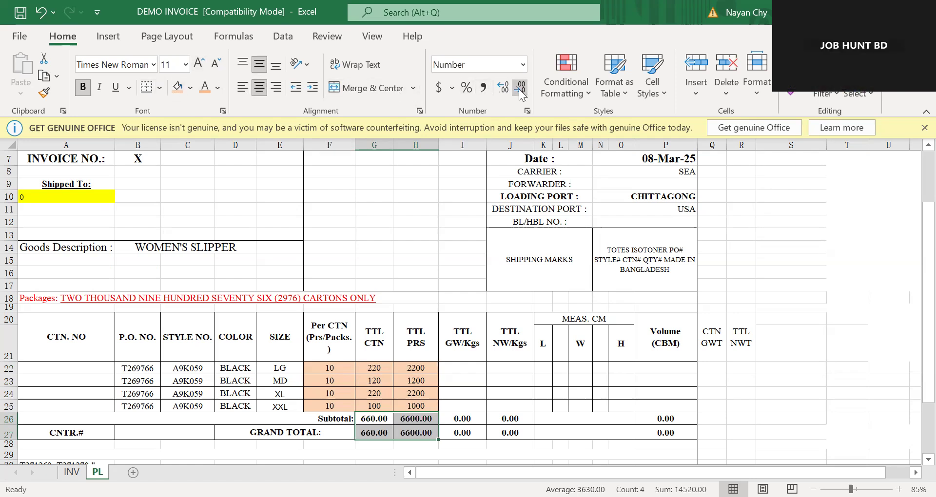
{"action": "left_click", "coordinate": [520, 89]}
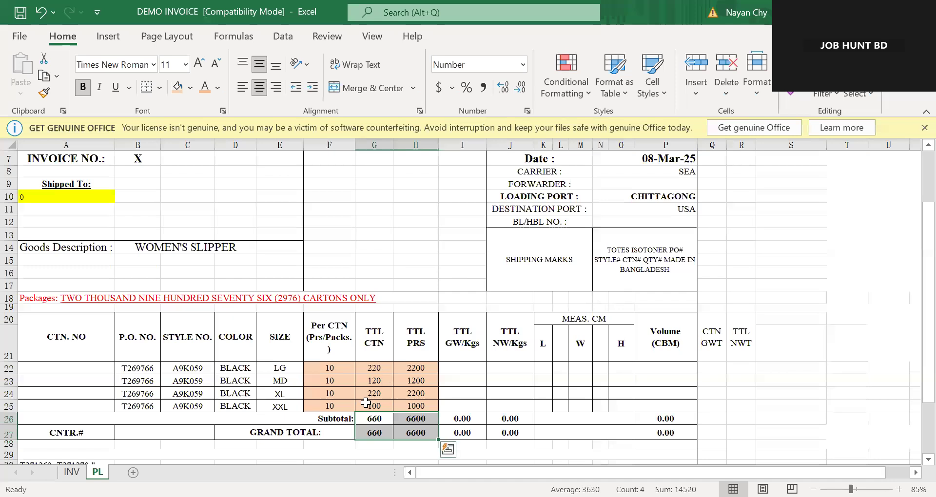
Examine the pairs per carton, total cartons and total pairs in the size rows, mainly row 22.
{"action": "left_click", "coordinate": [401, 383]}
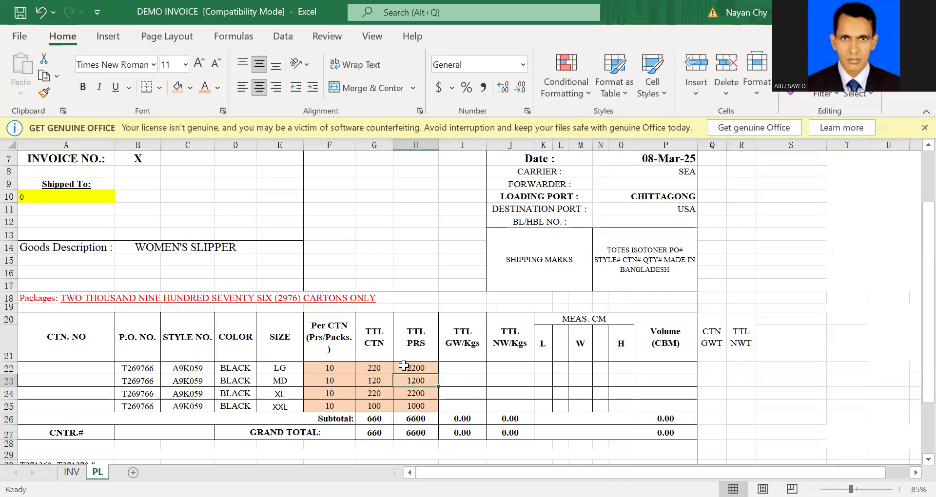
{"action": "left_click", "coordinate": [371, 367]}
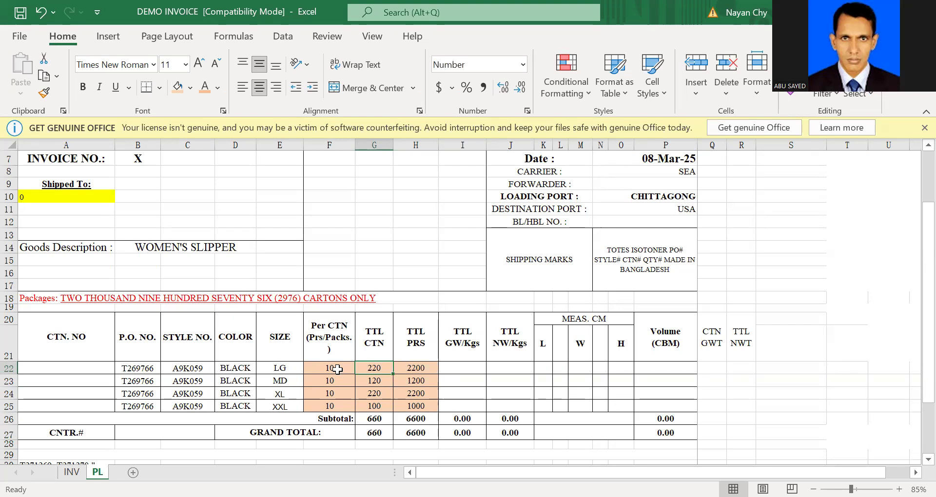
{"action": "left_click", "coordinate": [337, 370]}
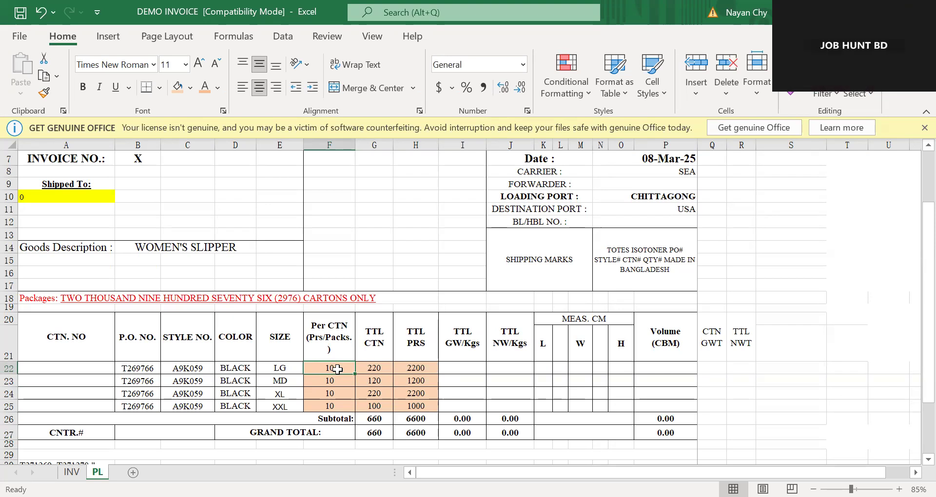
{"action": "left_click", "coordinate": [384, 370]}
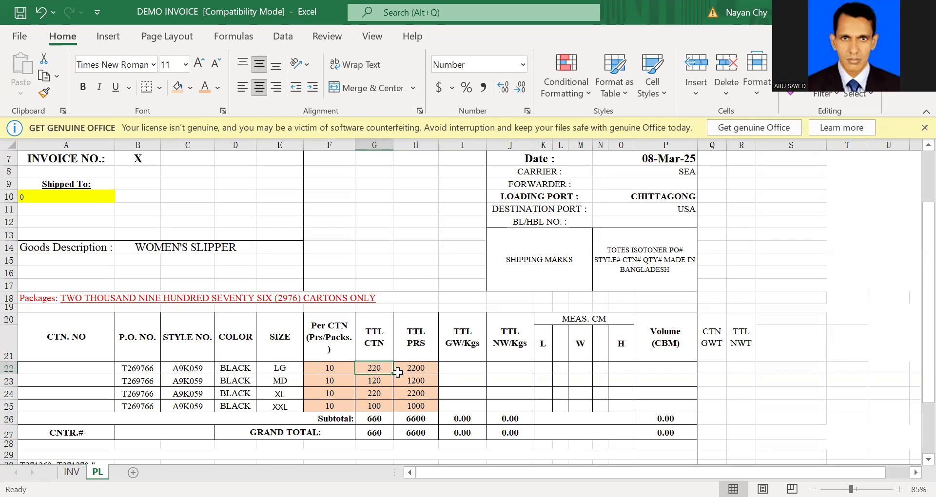
{"action": "left_click", "coordinate": [452, 369]}
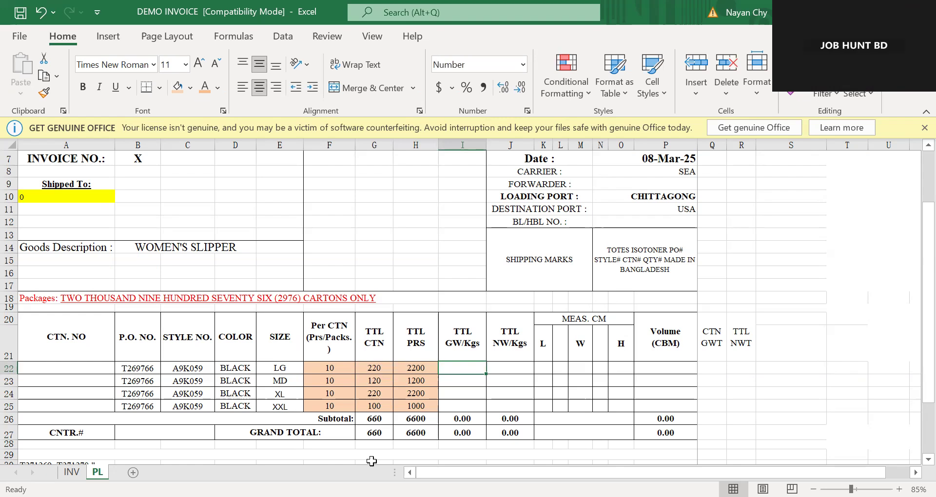
{"action": "left_click", "coordinate": [380, 369]}
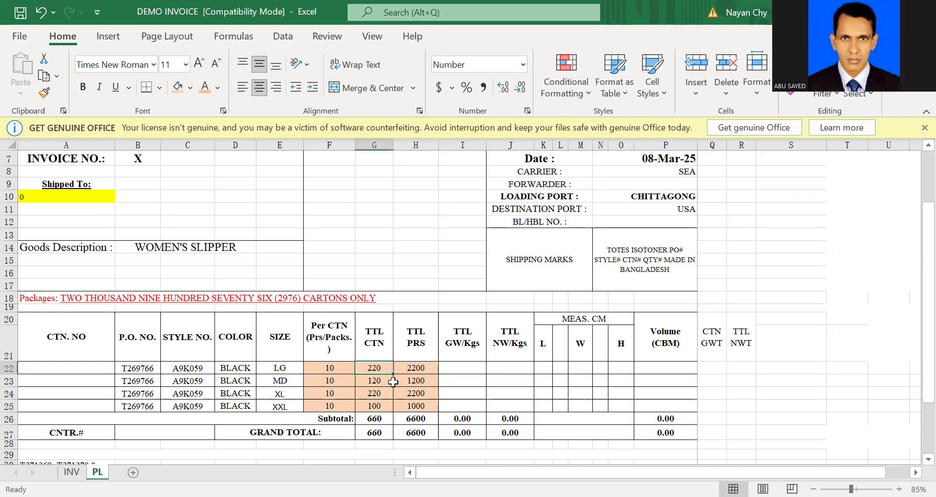
{"action": "left_click", "coordinate": [334, 371]}
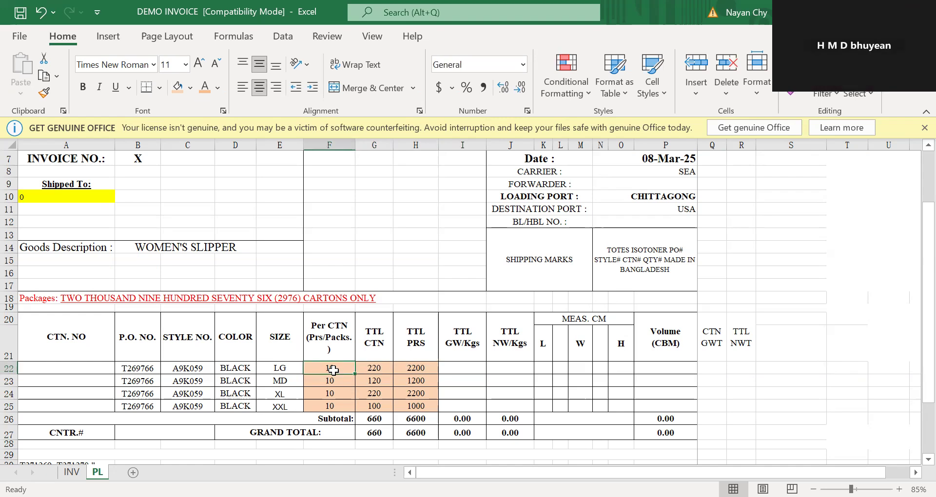
{"action": "left_click", "coordinate": [371, 373]}
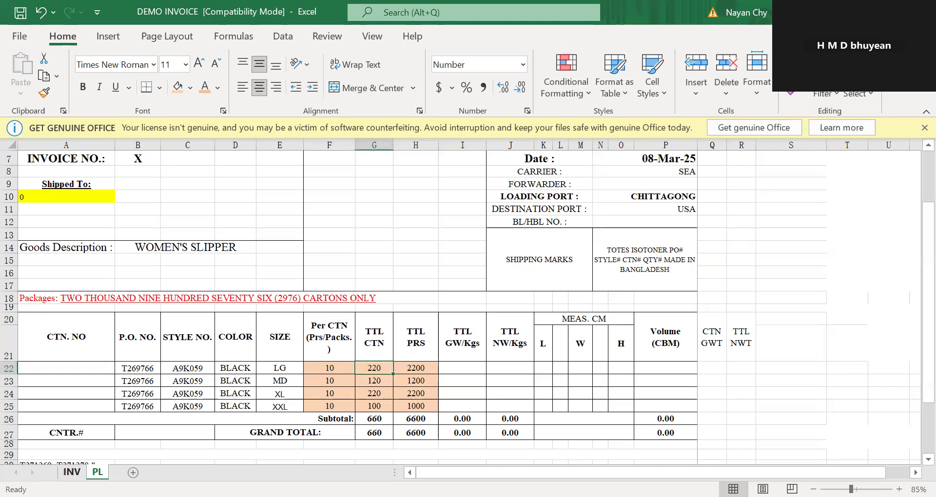
Check the item table and PO total rows on the INV sheet and return to the PL sheet.
{"action": "left_click", "coordinate": [72, 472]}
{"action": "scroll", "coordinate": [364, 367], "scroll_direction": "down", "scroll_amount": 5}
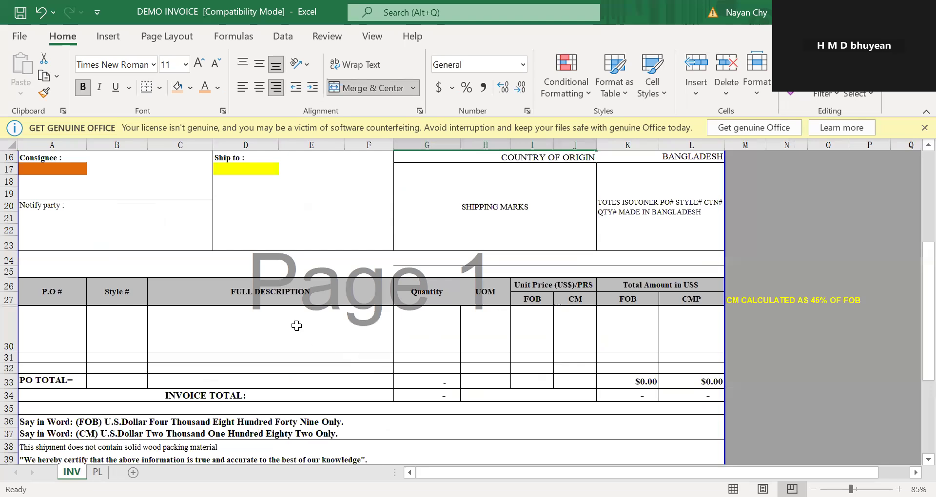
{"action": "left_click_drag", "start_coordinate": [297, 324], "coordinate": [501, 381]}
{"action": "left_click", "coordinate": [97, 472]}
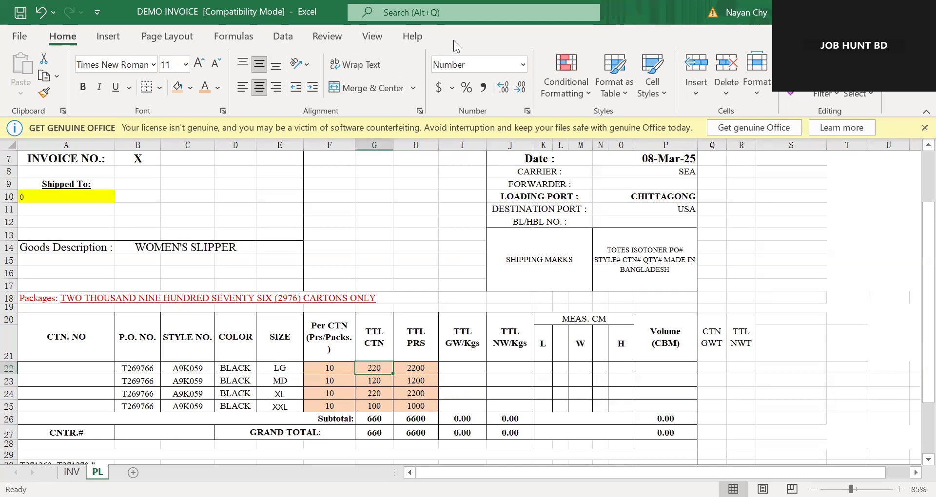
Switch to the purchase order PDF in Adobe Reader and review the quantities of line items 1 to 5.
{"action": "key", "text": "alt+Tab"}
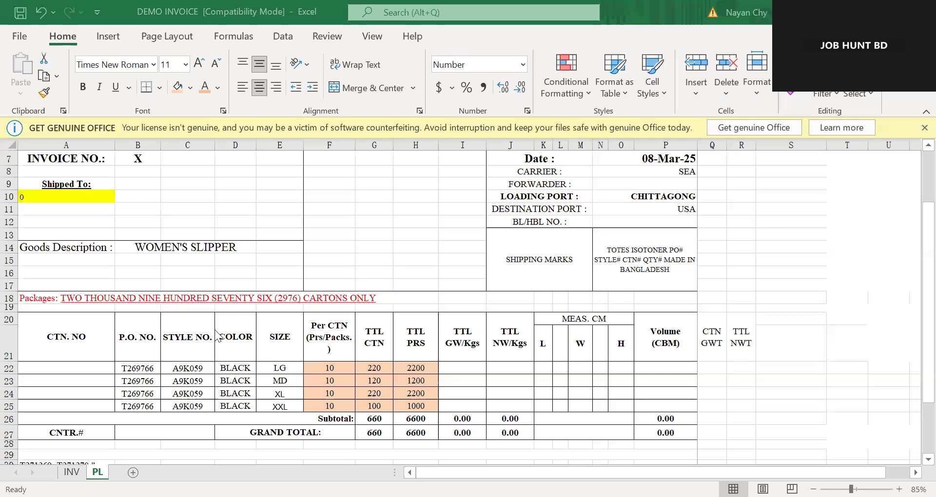
{"action": "left_click_drag", "start_coordinate": [152, 242], "coordinate": [206, 303]}
{"action": "left_click", "coordinate": [178, 240]}
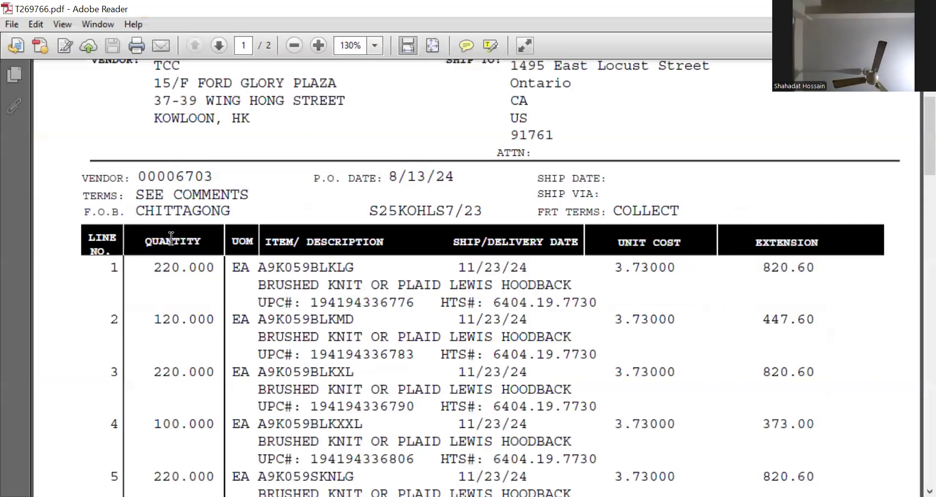
{"action": "left_click_drag", "start_coordinate": [154, 267], "coordinate": [180, 268]}
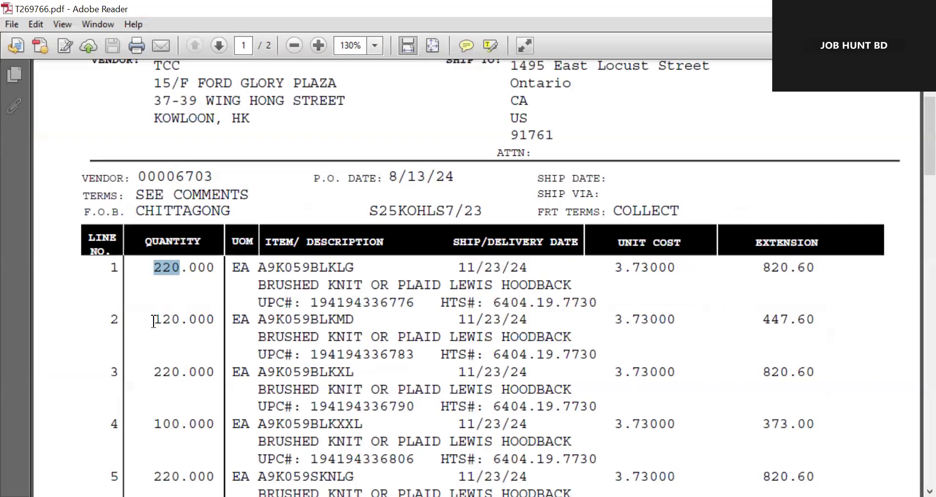
{"action": "left_click_drag", "start_coordinate": [153, 320], "coordinate": [180, 320]}
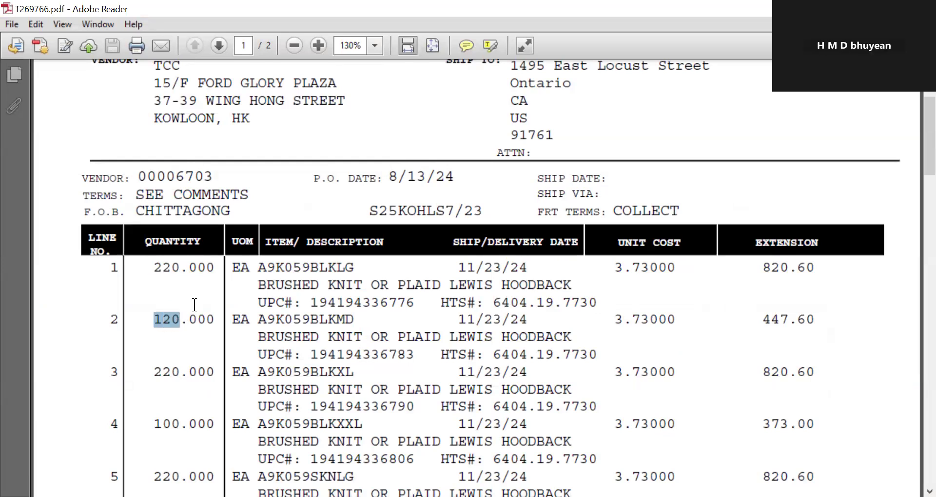
{"action": "scroll", "coordinate": [182, 302], "scroll_direction": "down", "scroll_amount": 3}
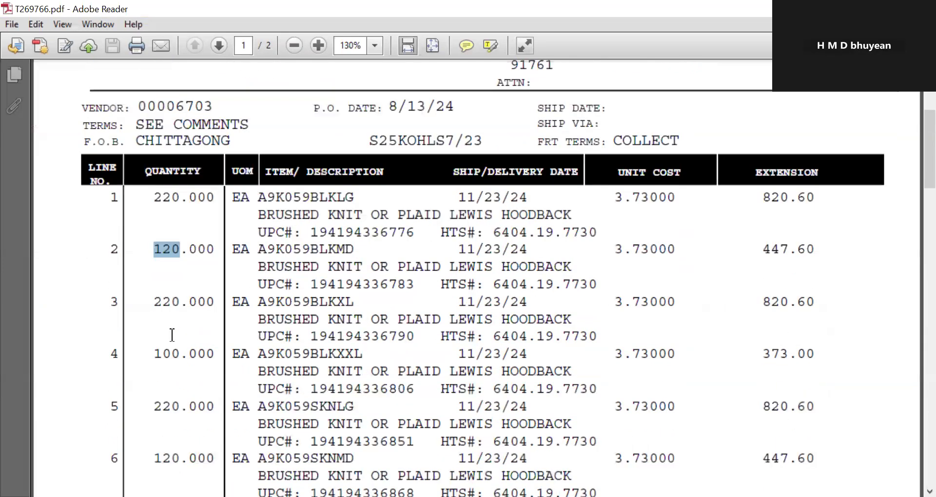
{"action": "scroll", "coordinate": [171, 326], "scroll_direction": "down", "scroll_amount": 1}
{"action": "scroll", "coordinate": [174, 317], "scroll_direction": "down", "scroll_amount": 1}
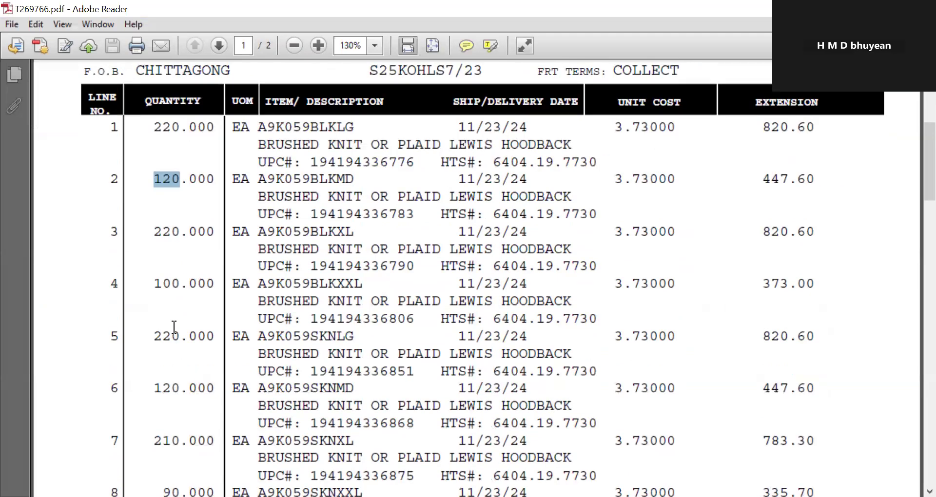
{"action": "scroll", "coordinate": [175, 303], "scroll_direction": "down", "scroll_amount": 1}
{"action": "left_click_drag", "start_coordinate": [154, 196], "coordinate": [179, 197]}
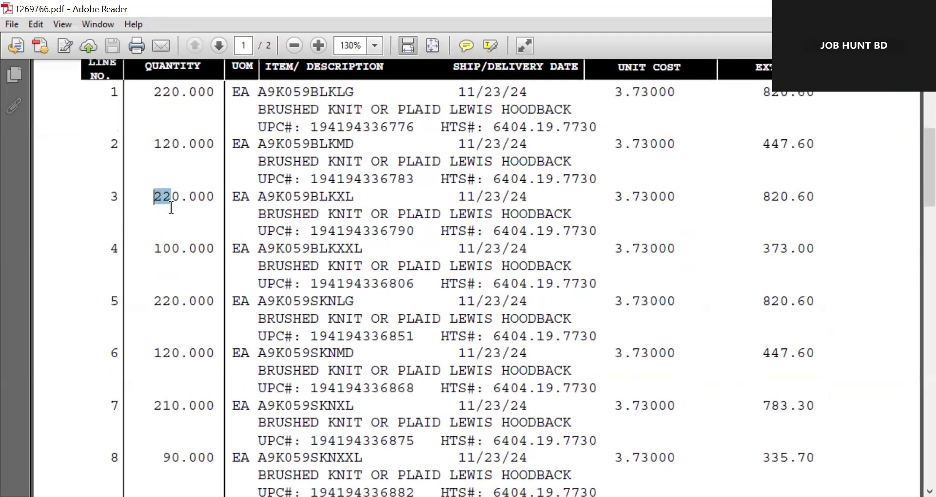
{"action": "left_click_drag", "start_coordinate": [152, 247], "coordinate": [184, 278]}
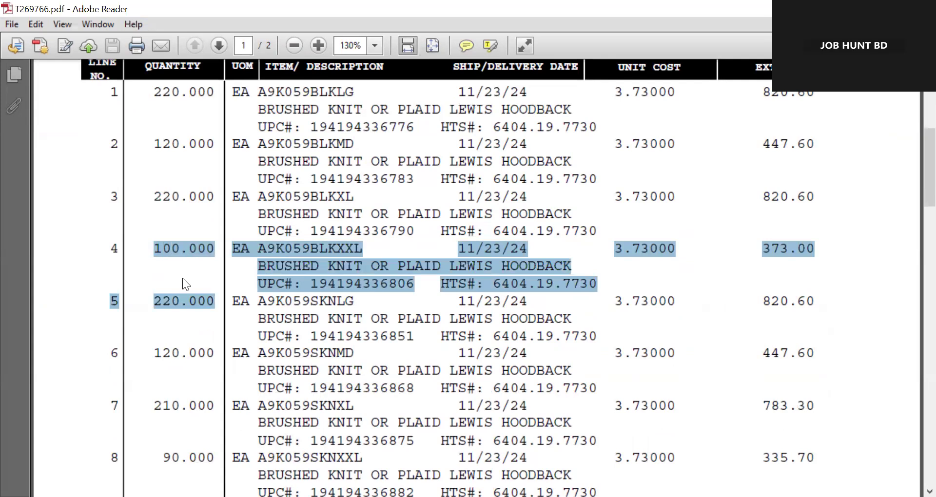
{"action": "left_click", "coordinate": [191, 301]}
Find the total order quantity on page 2 of the purchase order and highlight it.
{"action": "scroll", "coordinate": [190, 300], "scroll_direction": "down", "scroll_amount": 1}
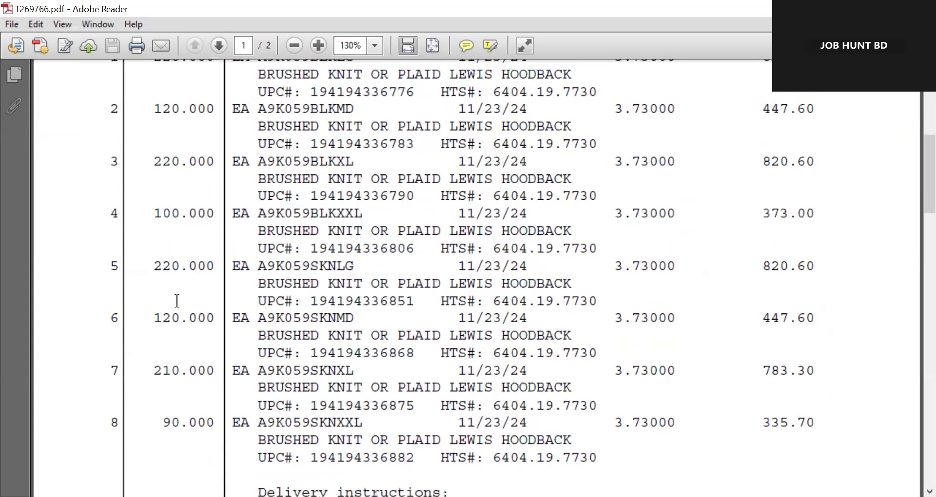
{"action": "scroll", "coordinate": [182, 300], "scroll_direction": "down", "scroll_amount": 3}
{"action": "scroll", "coordinate": [177, 301], "scroll_direction": "down", "scroll_amount": 15}
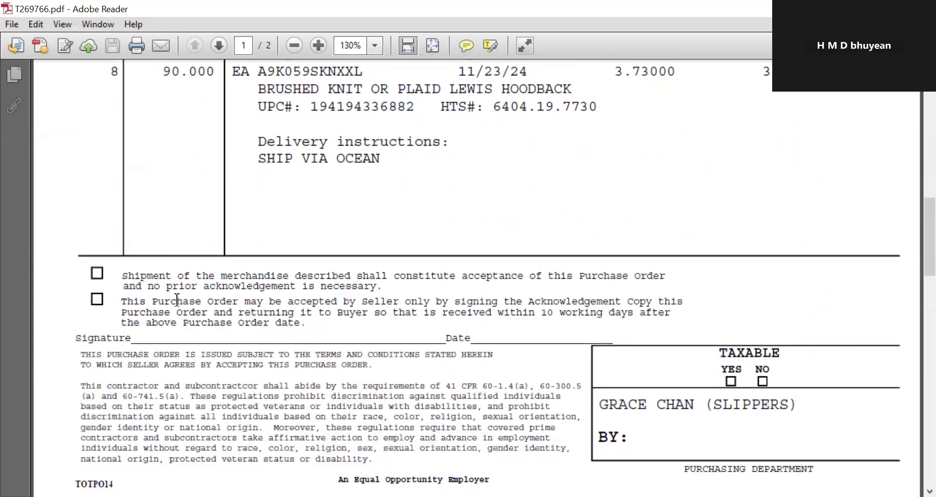
{"action": "scroll", "coordinate": [179, 306], "scroll_direction": "down", "scroll_amount": 4}
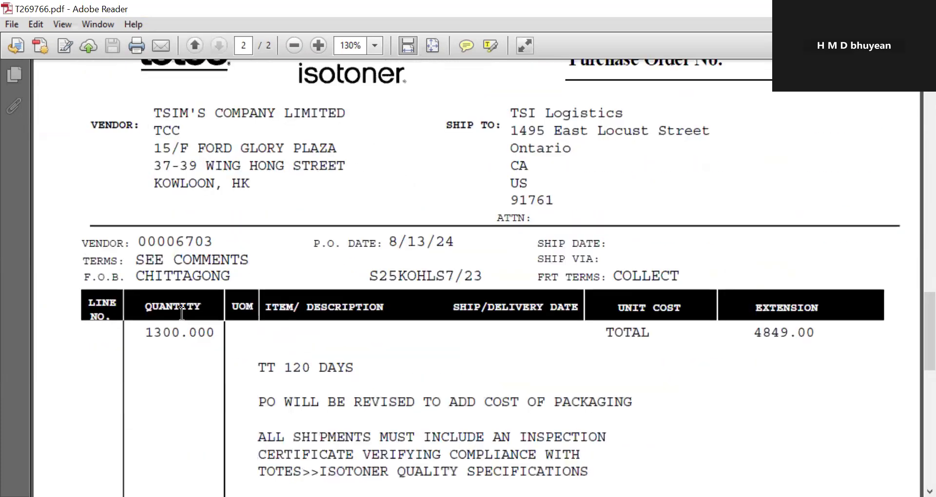
{"action": "left_click_drag", "start_coordinate": [146, 333], "coordinate": [215, 333]}
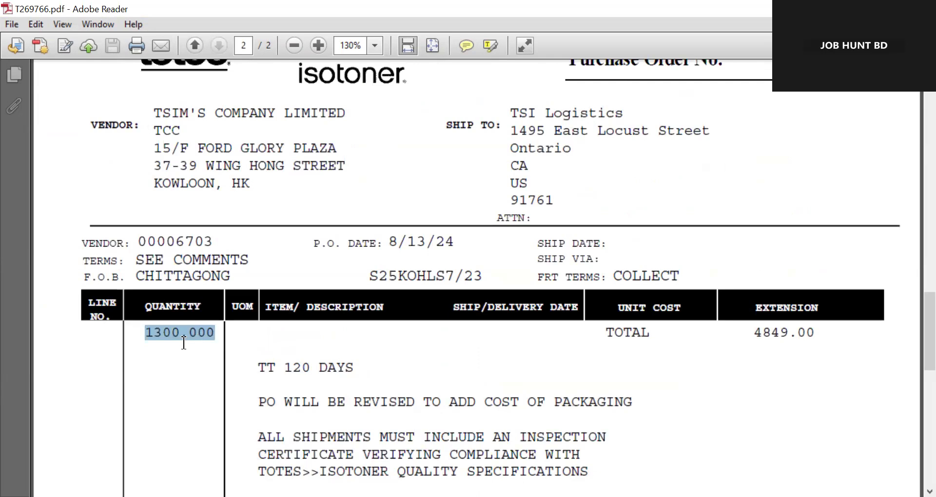
{"action": "left_click_drag", "start_coordinate": [146, 334], "coordinate": [220, 330]}
{"action": "left_click", "coordinate": [145, 331]}
{"action": "left_click_drag", "start_coordinate": [146, 332], "coordinate": [202, 333]}
Switch back to the Excel packing list and calculate the carton count in cell H32 with =1300/10.
{"action": "key", "text": "alt+Tab"}
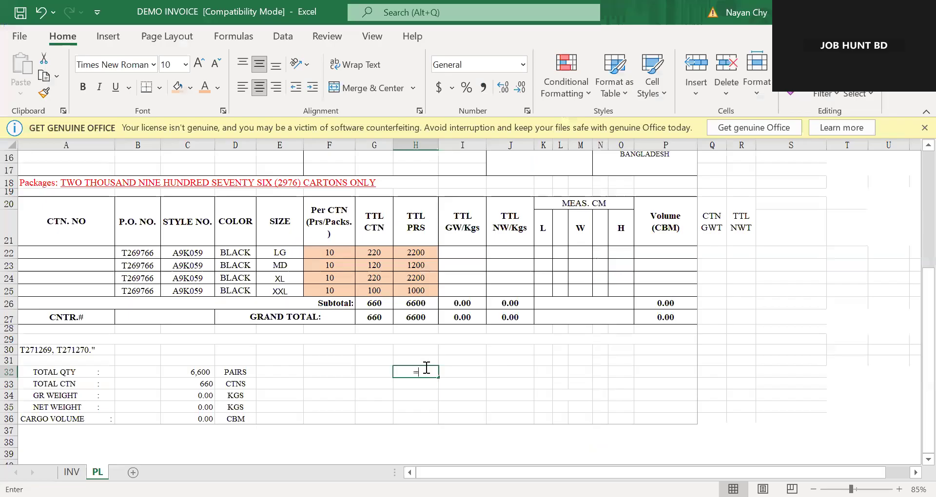
{"action": "type", "text": "=1300"}
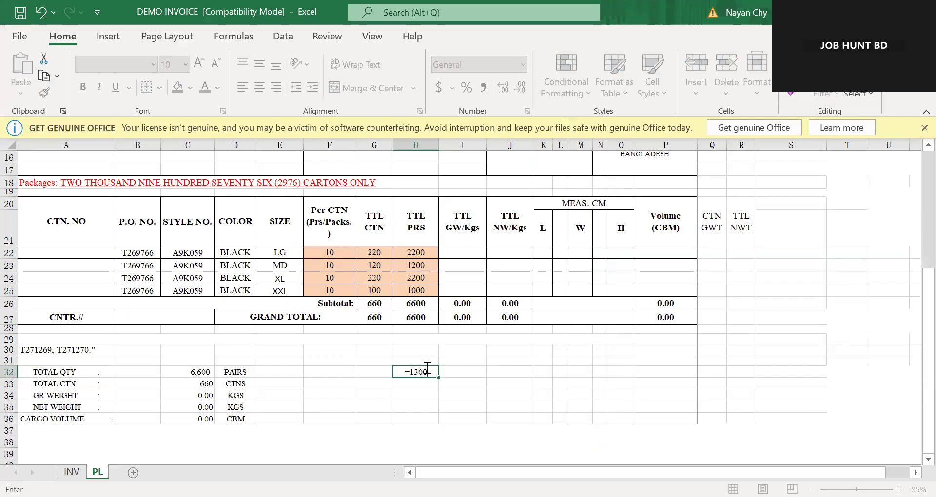
{"action": "type", "text": "/"}
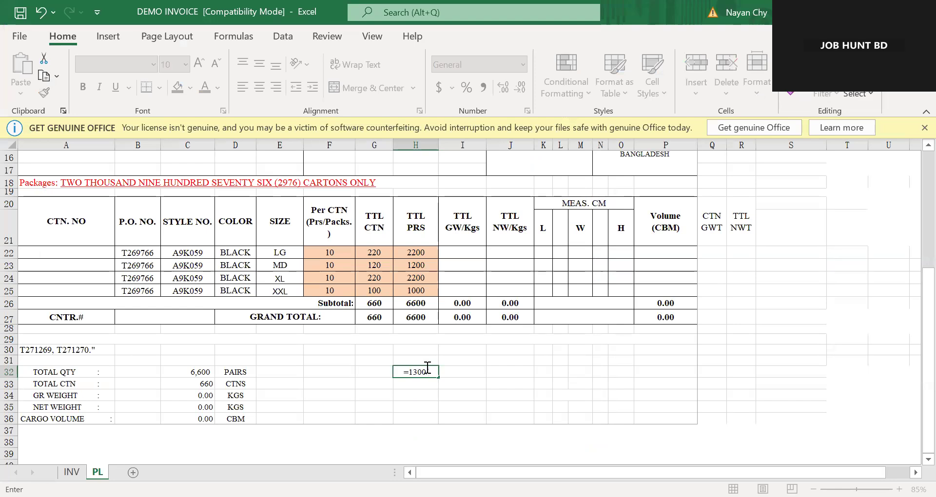
{"action": "type", "text": "10"}
{"action": "key", "text": "Return"}
{"action": "key", "text": "Up"}
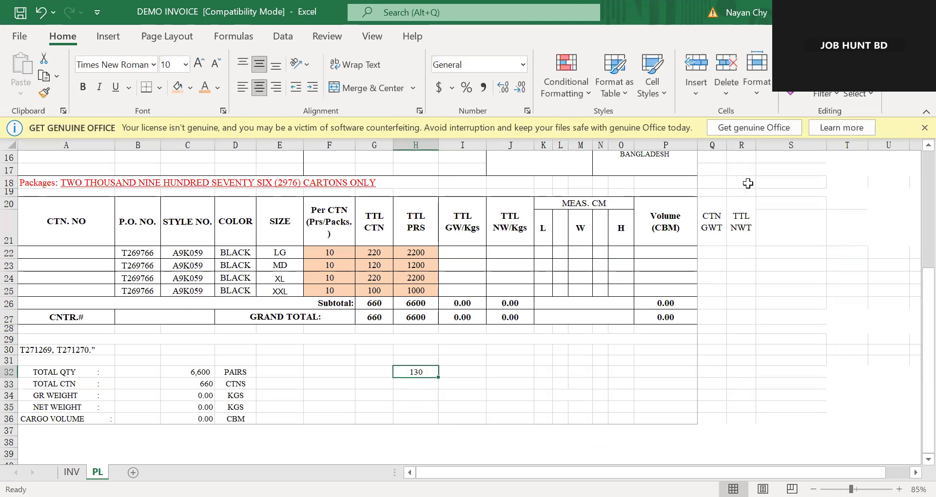
Label the calculated carton count with the unit CTNS in cell I32.
{"action": "key", "text": "Right"}
{"action": "type", "text": "CTNS"}
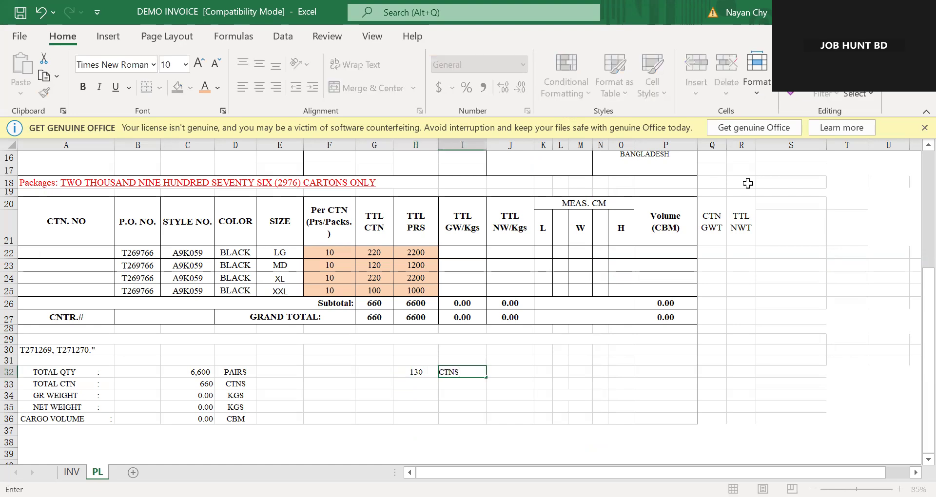
{"action": "key", "text": "Tab"}
{"action": "key", "text": "Right"}
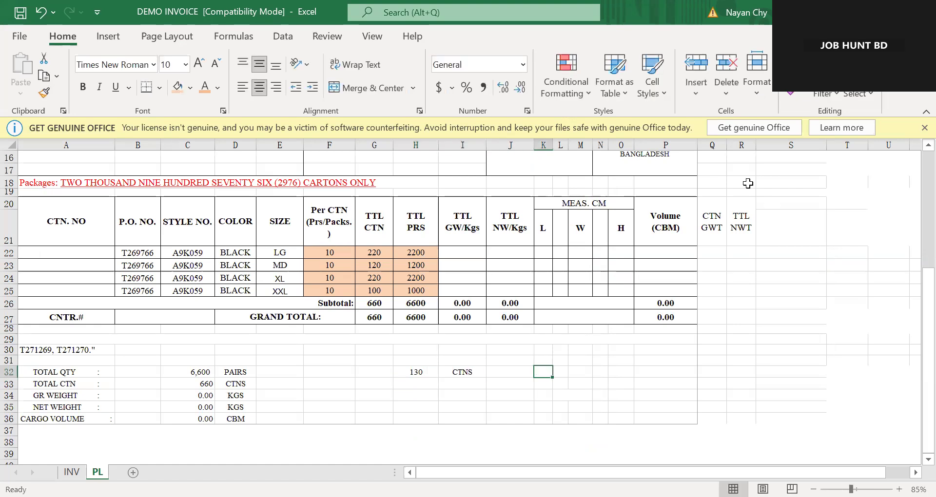
Enter sample carton dimensions in row 32: 22 in K32, 25 in M32 and 40 in O32.
{"action": "type", "text": "22"}
{"action": "key", "text": "Tab"}
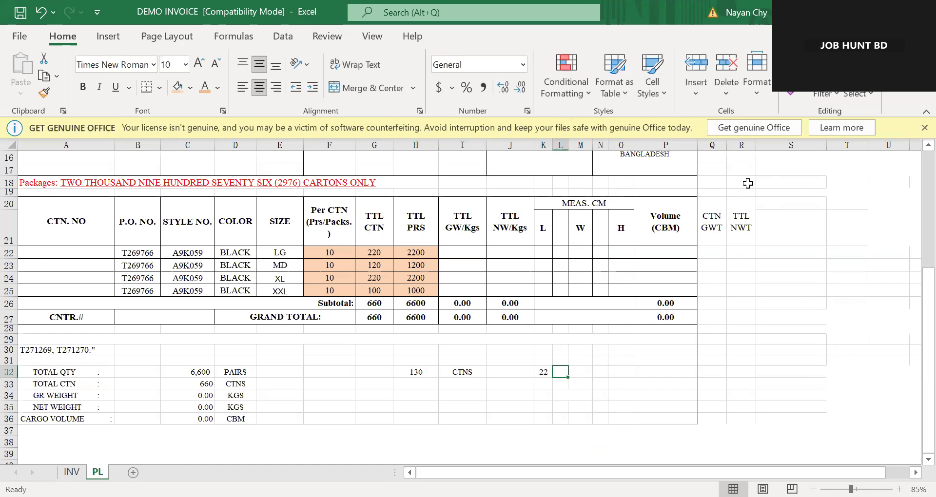
{"action": "key", "text": "Right"}
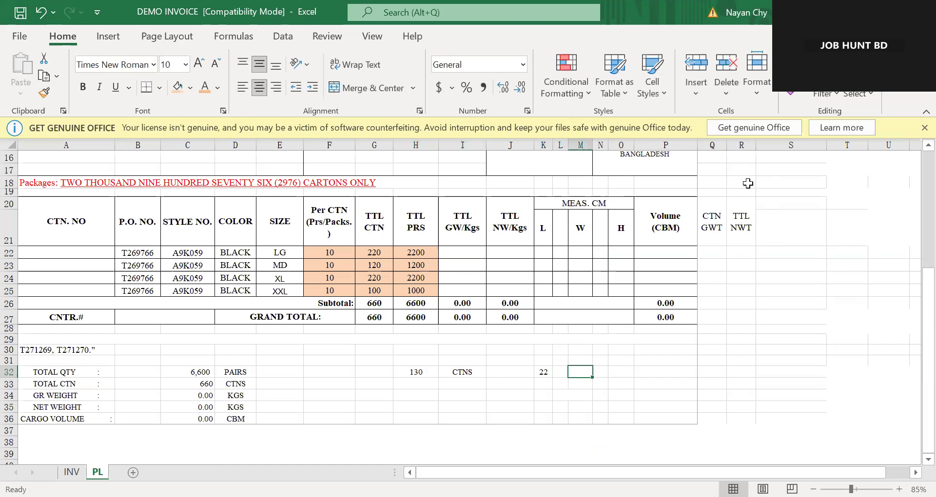
{"action": "type", "text": "25"}
{"action": "key", "text": "Tab"}
{"action": "key", "text": "Right"}
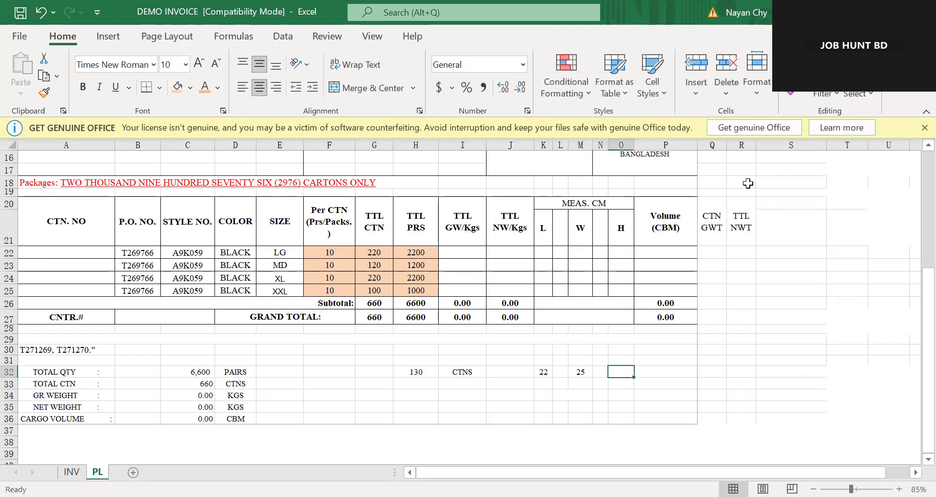
{"action": "type", "text": "40"}
{"action": "key", "text": "Tab"}
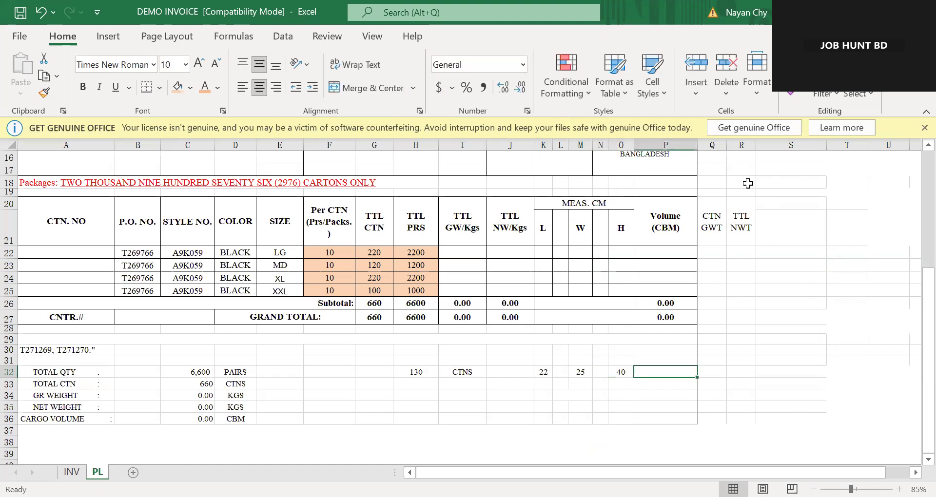
Calculate the sample cartons' total volume in cell P32 with =K32*M32*O32/100000*H32.
{"action": "type", "text": "="}
{"action": "key", "text": "Left"}
{"action": "key", "text": "Left"}
{"action": "key", "text": "Left"}
{"action": "key", "text": "Left"}
{"action": "key", "text": "Left"}
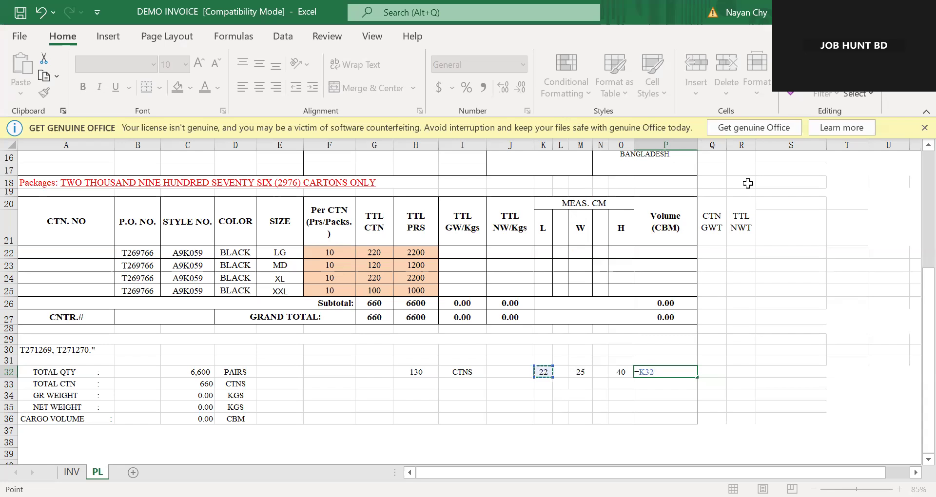
{"action": "type", "text": "*"}
{"action": "key", "text": "Left"}
{"action": "key", "text": "Left"}
{"action": "key", "text": "Left"}
{"action": "type", "text": "*"}
{"action": "key", "text": "Left"}
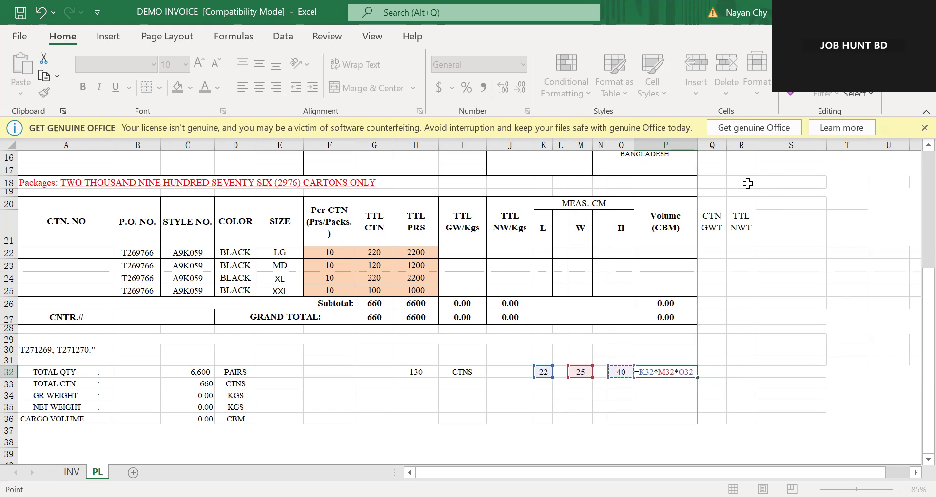
{"action": "type", "text": "/1000"}
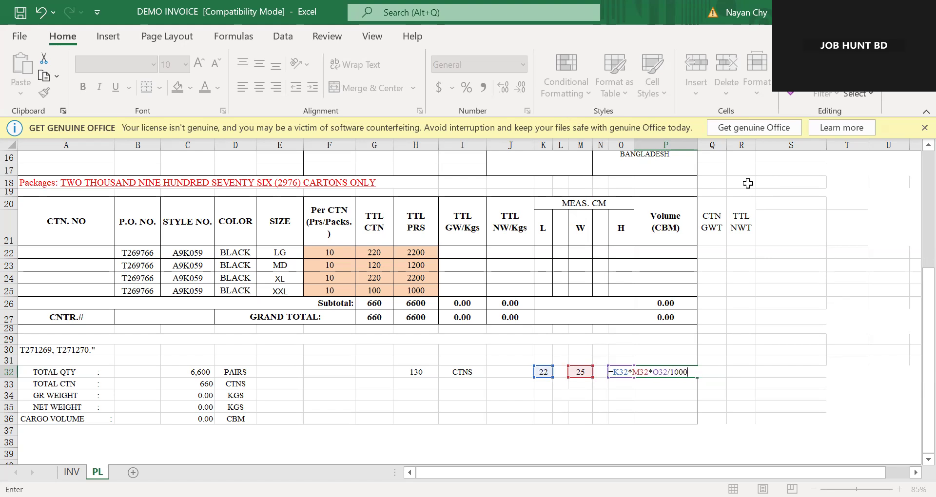
{"action": "type", "text": "00*"}
{"action": "left_click", "coordinate": [408, 370]}
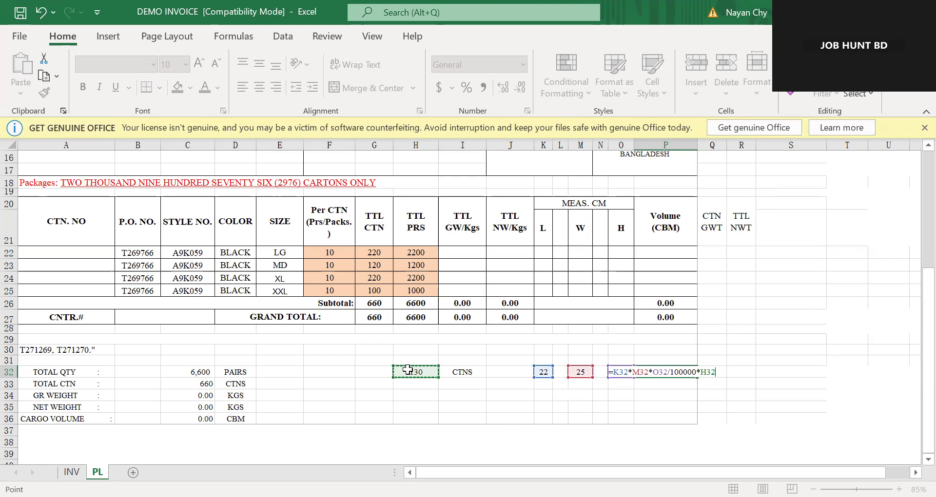
{"action": "key", "text": "Return"}
{"action": "key", "text": "Up"}
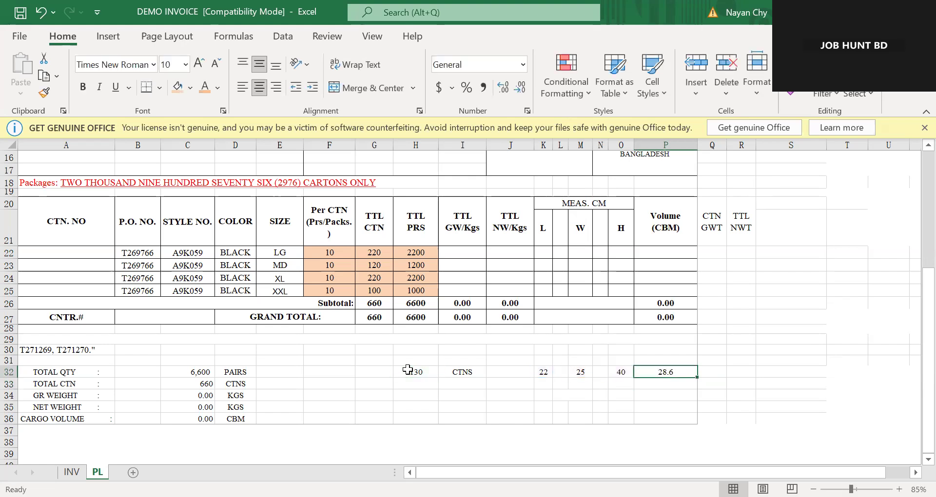
Review the sample calculation in row 32 and check the INV sheet, returning to the PL sheet.
{"action": "left_click_drag", "start_coordinate": [669, 369], "coordinate": [390, 373]}
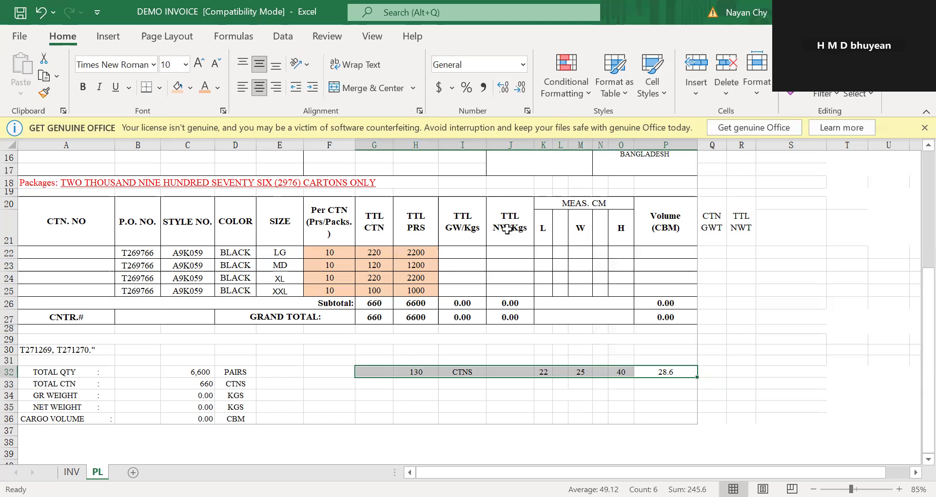
{"action": "left_click", "coordinate": [411, 359]}
{"action": "left_click", "coordinate": [419, 373]}
{"action": "key", "text": "ctrl+Page_Up"}
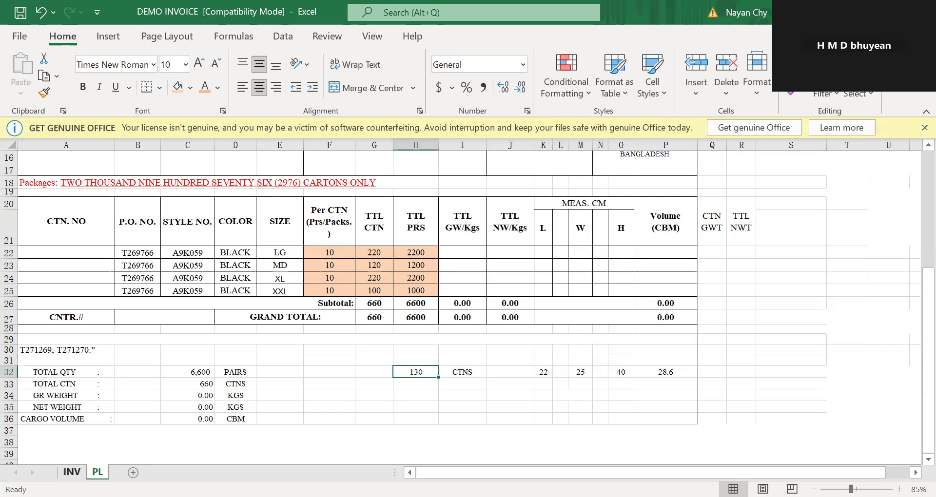
{"action": "left_click", "coordinate": [226, 422]}
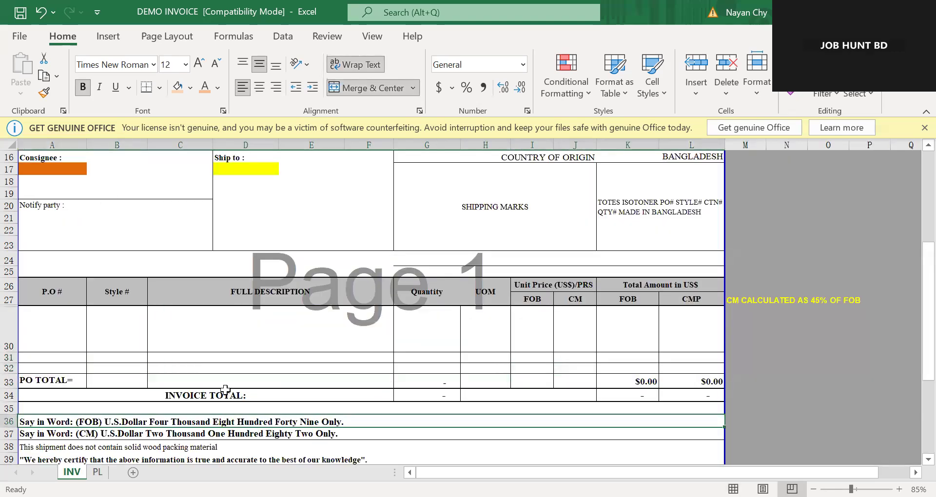
{"action": "scroll", "coordinate": [225, 390], "scroll_direction": "up", "scroll_amount": 2}
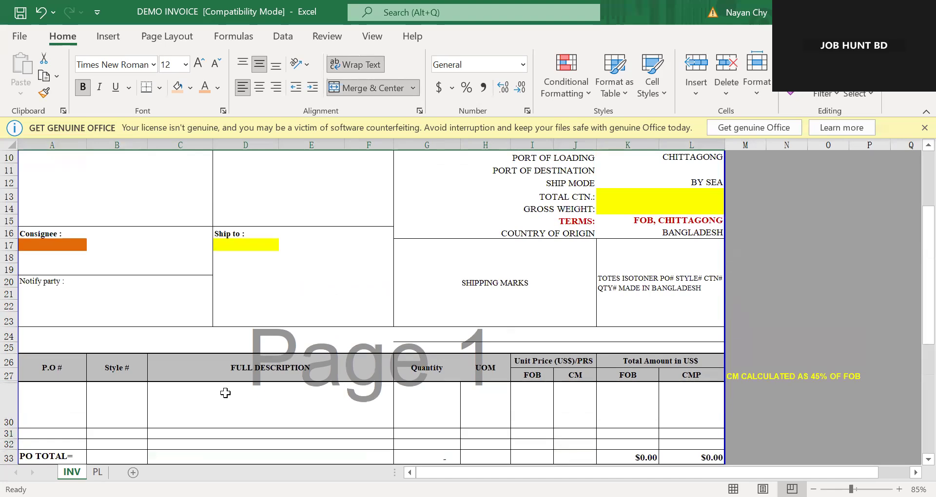
{"action": "left_click", "coordinate": [98, 472]}
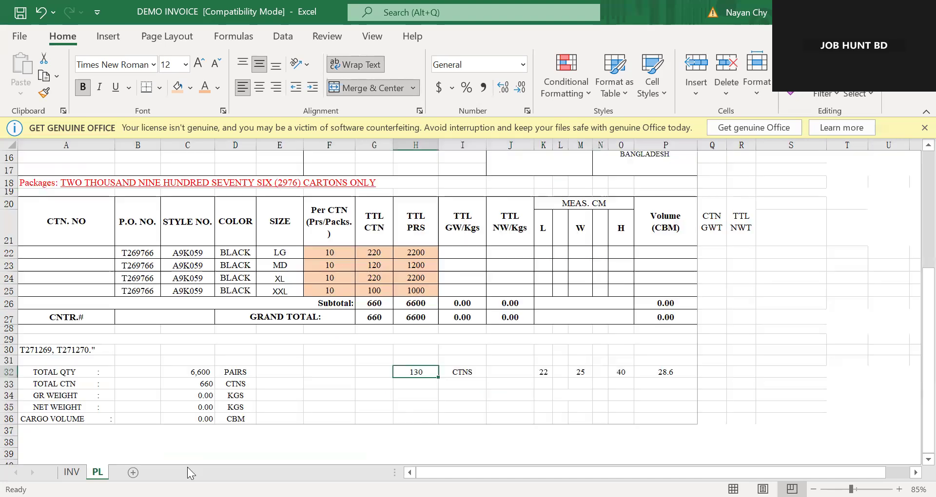
Clear the sample calculation from row 32, deleting the dimensions and volume in K32:P32 and the carton count with its unit in H32:I32.
{"action": "left_click", "coordinate": [455, 375]}
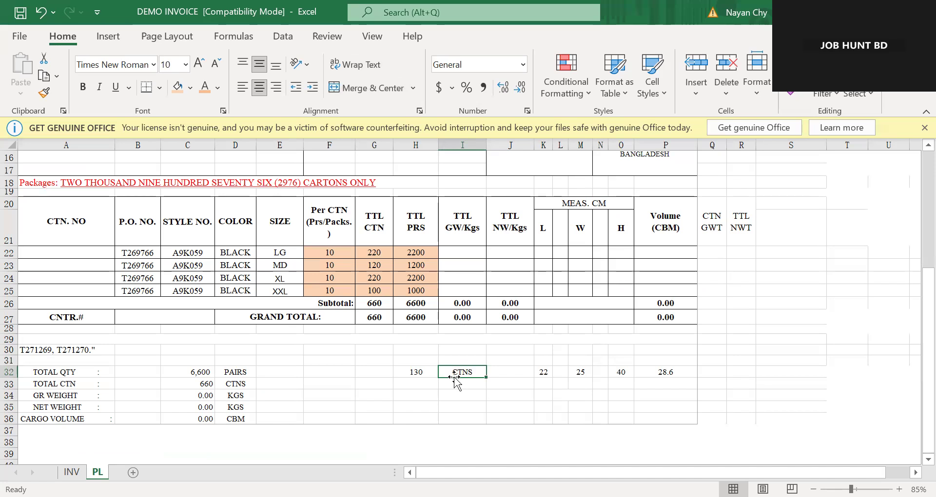
{"action": "left_click", "coordinate": [541, 375]}
{"action": "left_click_drag", "start_coordinate": [665, 366], "coordinate": [545, 372]}
{"action": "key", "text": "Delete"}
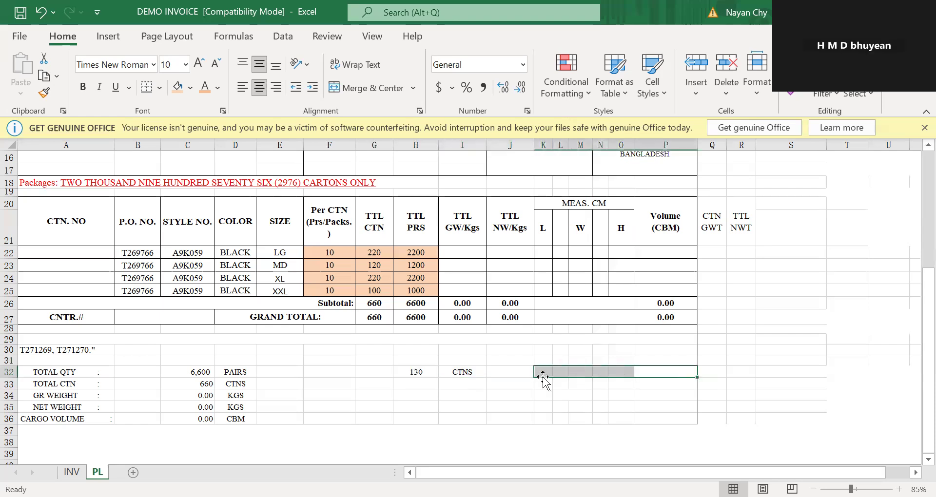
{"action": "left_click", "coordinate": [474, 392]}
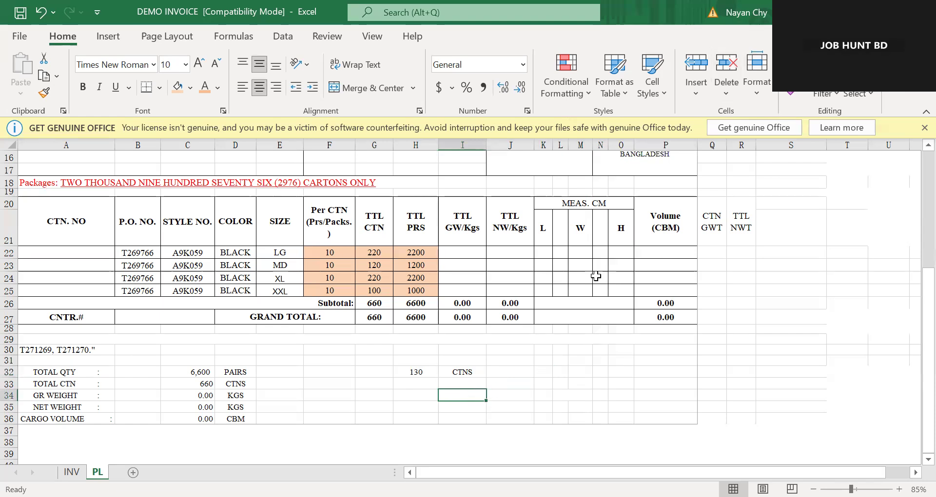
{"action": "left_click_drag", "start_coordinate": [415, 372], "coordinate": [446, 372]}
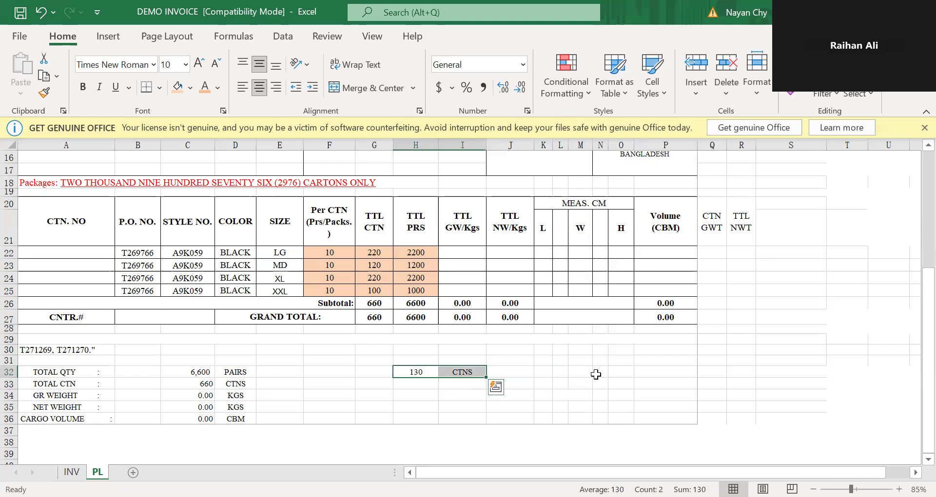
{"action": "key", "text": "Delete"}
Examine how the pairs per carton, total cartons and total pairs relate in the packing list's size rows, especially LG.
{"action": "scroll", "coordinate": [501, 344], "scroll_direction": "up", "scroll_amount": 3}
{"action": "left_click", "coordinate": [336, 273]}
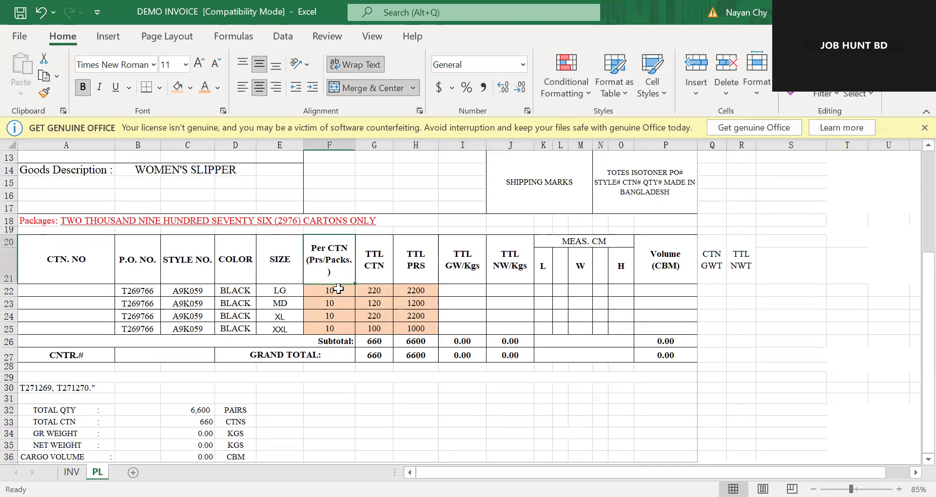
{"action": "left_click_drag", "start_coordinate": [343, 260], "coordinate": [663, 331]}
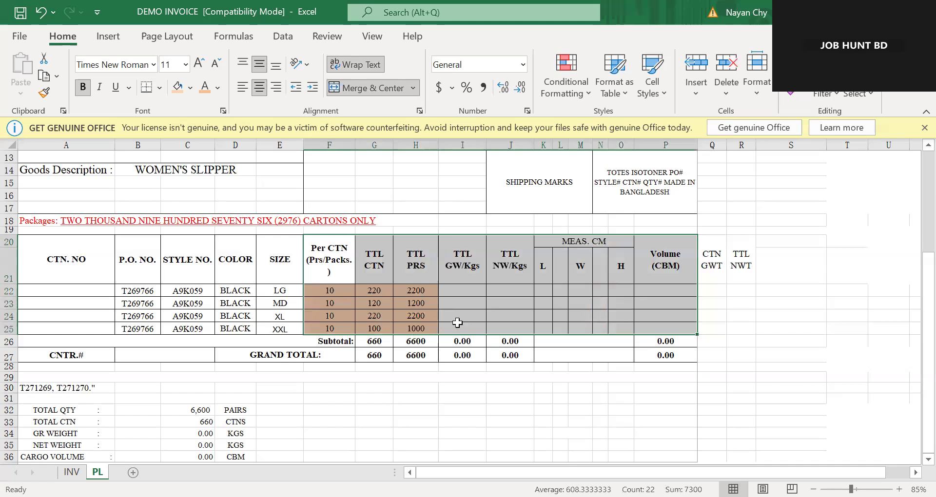
{"action": "left_click", "coordinate": [414, 291]}
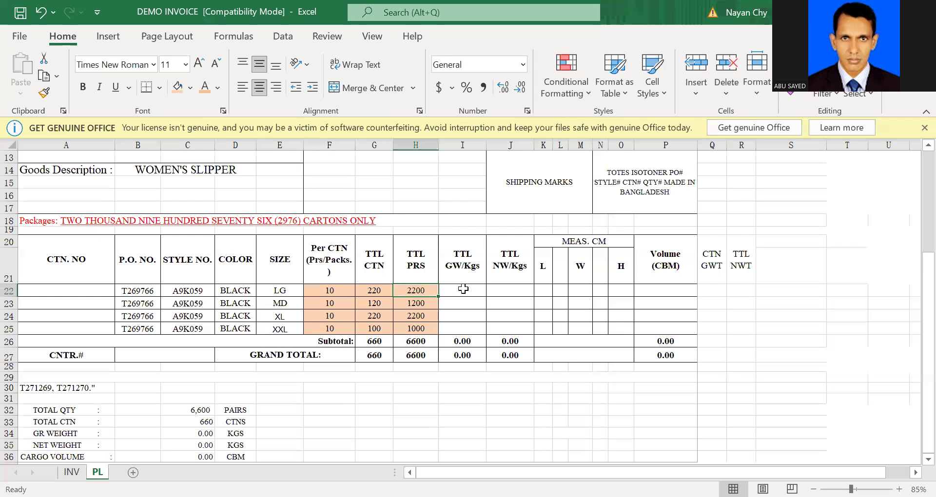
{"action": "left_click_drag", "start_coordinate": [329, 294], "coordinate": [425, 328]}
{"action": "left_click", "coordinate": [330, 291]}
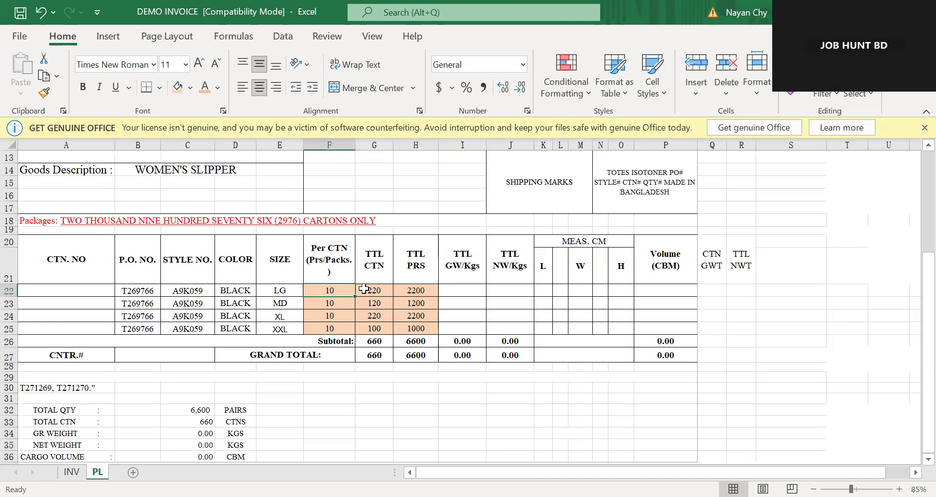
{"action": "left_click", "coordinate": [375, 294]}
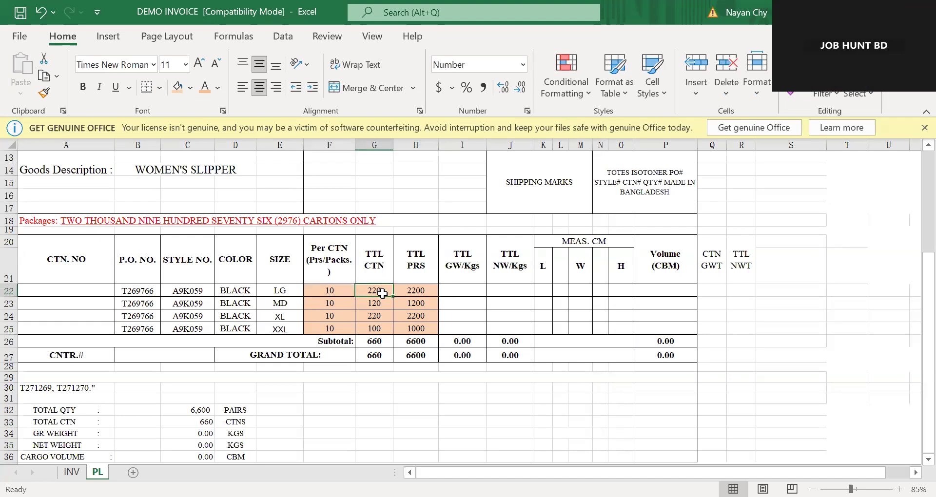
{"action": "left_click_drag", "start_coordinate": [332, 305], "coordinate": [343, 294]}
{"action": "key", "text": "Right"}
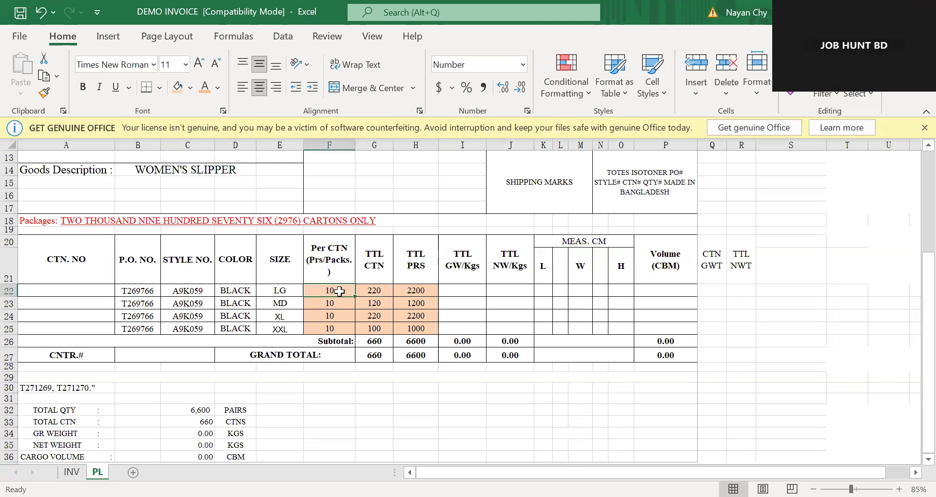
{"action": "left_click_drag", "start_coordinate": [340, 291], "coordinate": [375, 291]}
{"action": "left_click", "coordinate": [424, 289]}
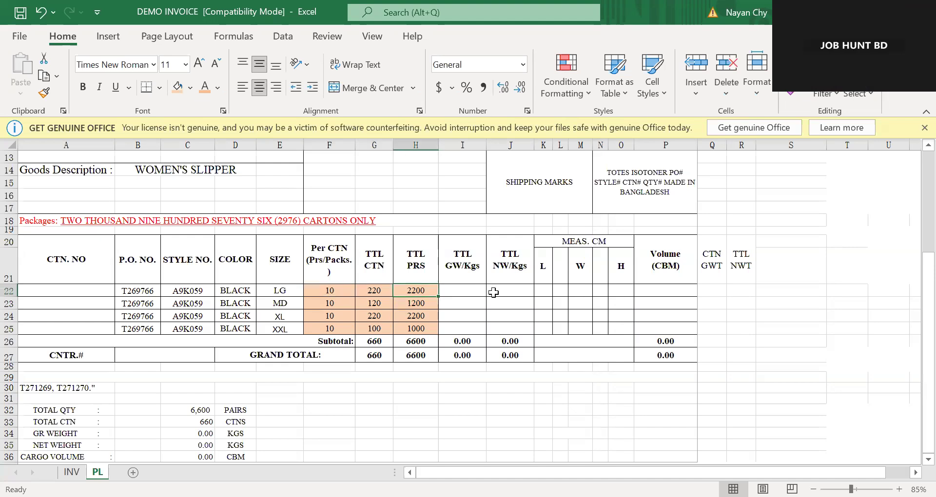
{"action": "left_click", "coordinate": [376, 290]}
{"action": "left_click", "coordinate": [338, 290]}
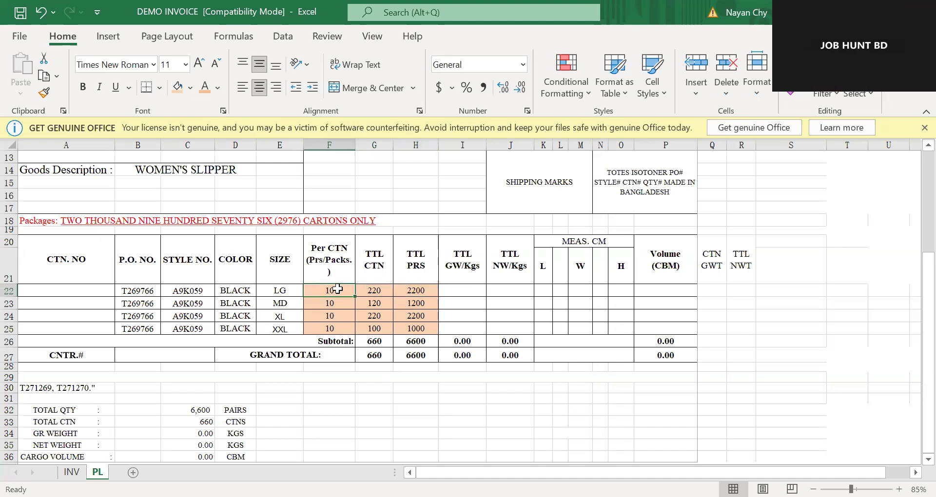
{"action": "left_click", "coordinate": [374, 275]}
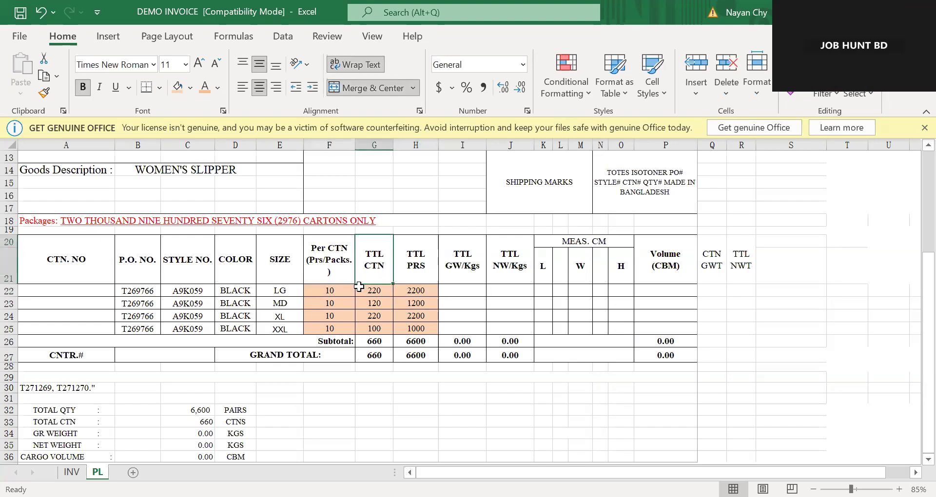
Enter the explanatory note "IF PER CTNS 10 PAIR SO 220 CTNS = 2200 PAIRS" in cell F32 and select the range around it.
{"action": "left_click", "coordinate": [352, 407]}
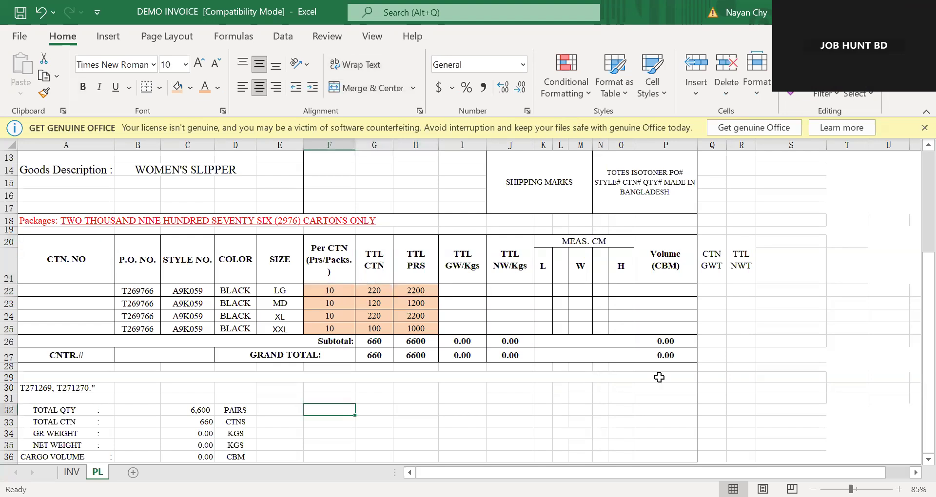
{"action": "type", "text": "IF PER CTNS"}
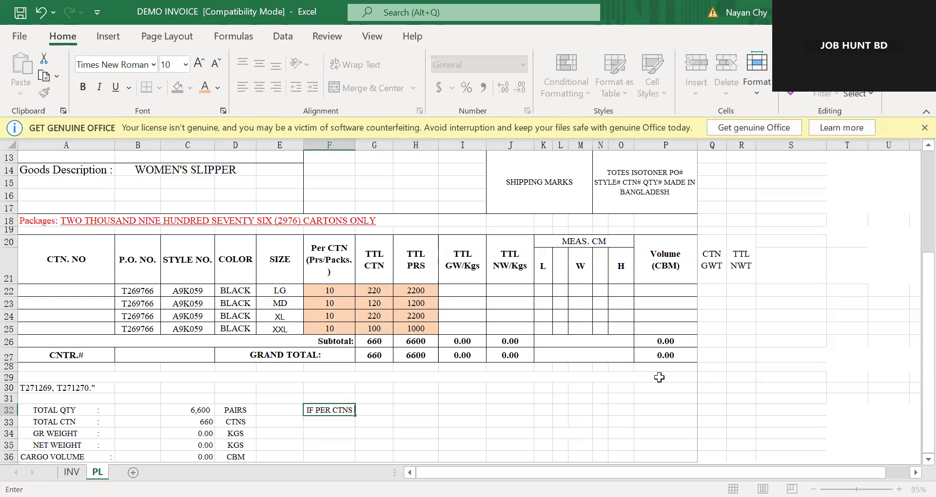
{"action": "type", "text": " 10 PAI"}
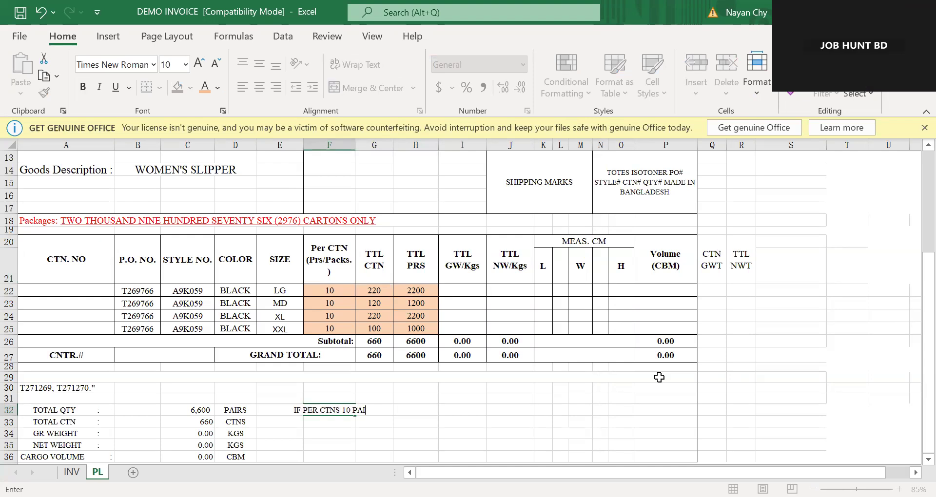
{"action": "type", "text": "R SO "}
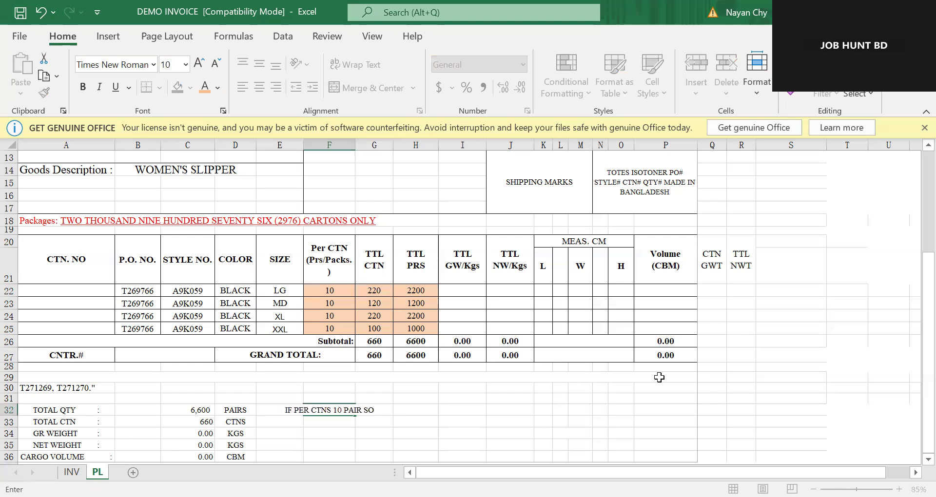
{"action": "type", "text": "220"}
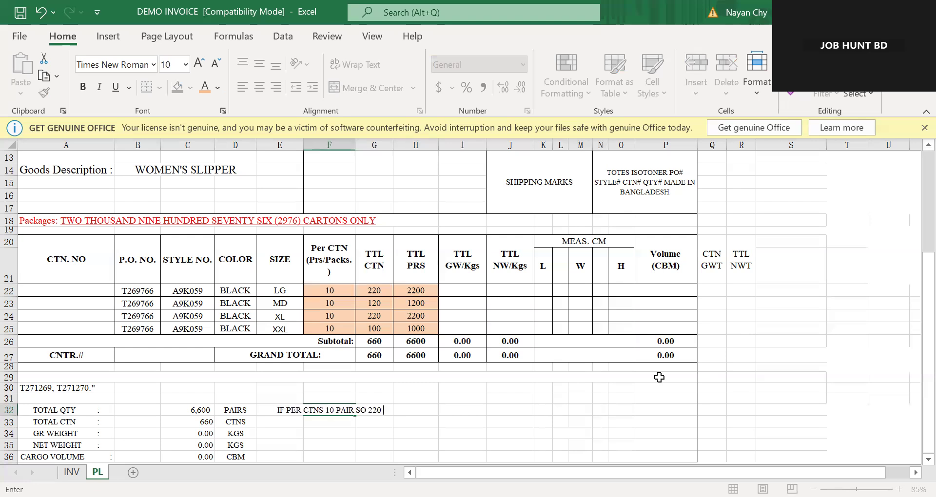
{"action": "type", "text": " CTNS"}
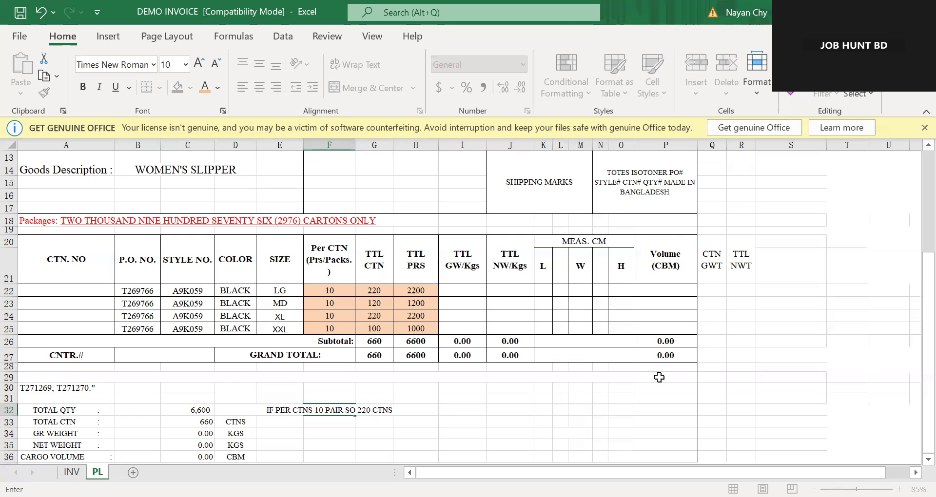
{"action": "type", "text": " = 2200 PAIRS"}
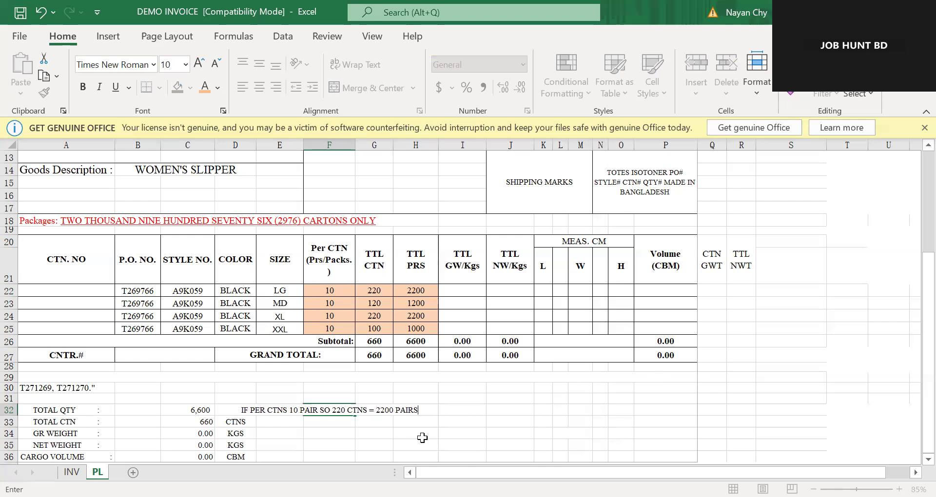
{"action": "left_click", "coordinate": [422, 438]}
{"action": "left_click_drag", "start_coordinate": [280, 411], "coordinate": [603, 409]}
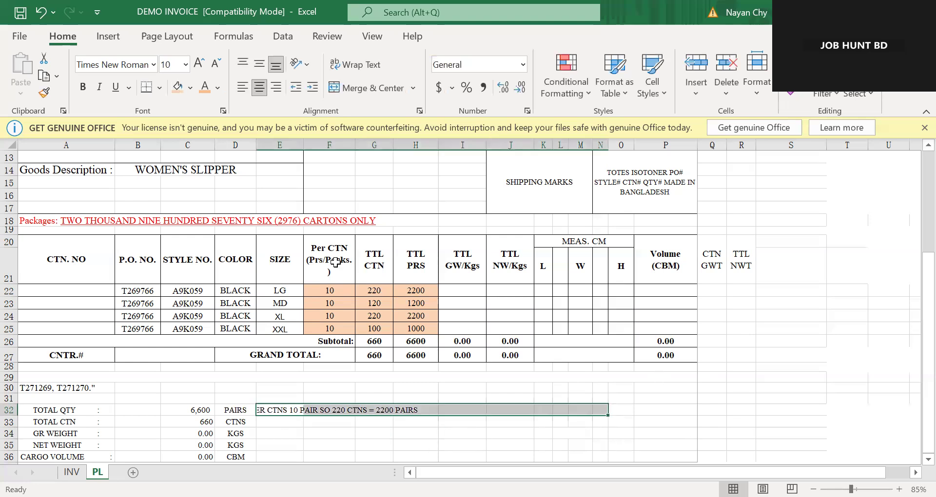
Merge and center the carton note across E32:N32 and fill it with a light tan color.
{"action": "left_click", "coordinate": [375, 84]}
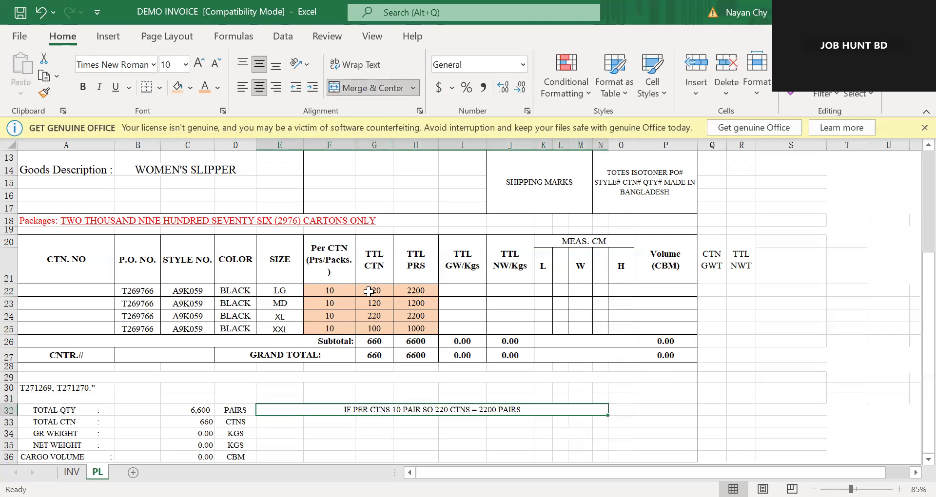
{"action": "left_click", "coordinate": [190, 88]}
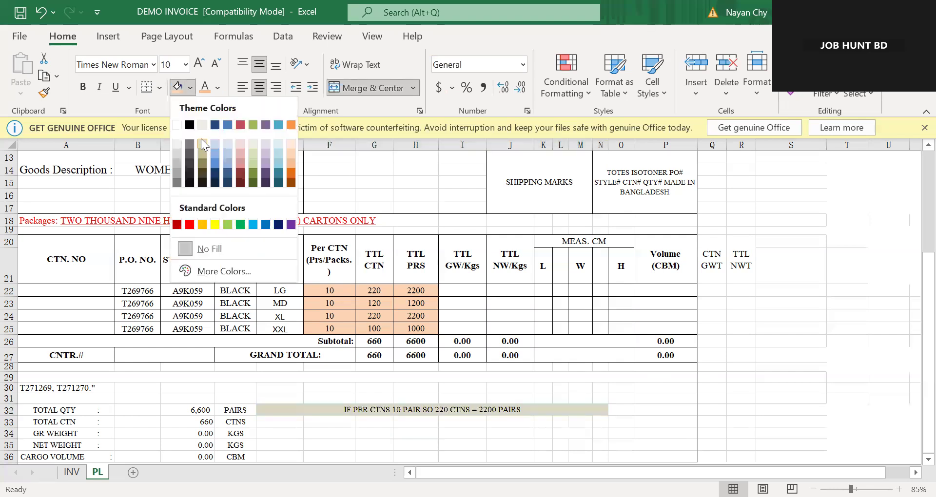
{"action": "left_click", "coordinate": [202, 141]}
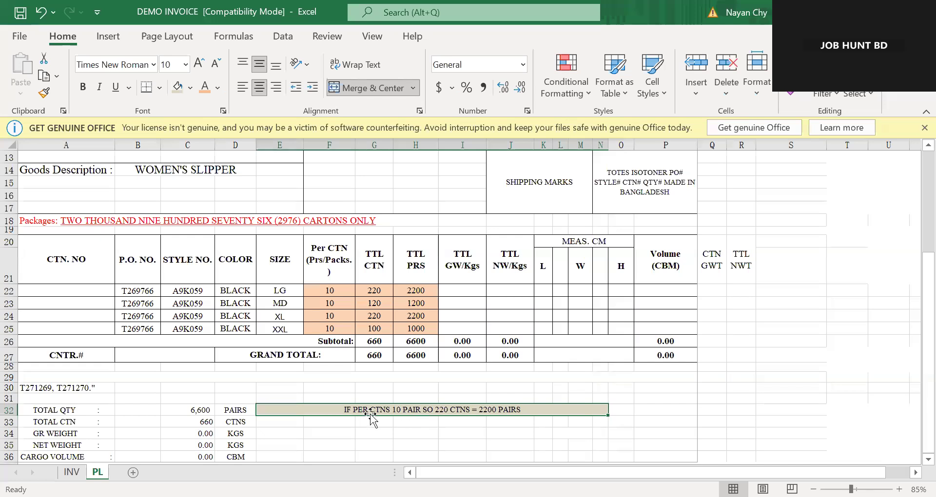
Insert an equals sign into the row 32 note so it reads "IF PER CTNS = 10 PAIR SO 220 CTNS = 2200 PAIRS".
{"action": "double_click", "coordinate": [396, 411]}
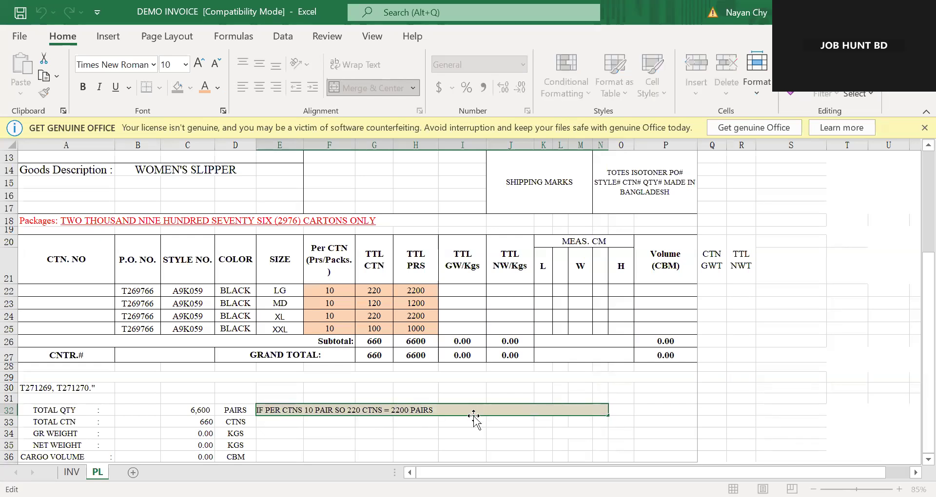
{"action": "key", "text": "Right"}
{"action": "key", "text": "Right"}
{"action": "key", "text": "Right"}
{"action": "type", "text": "="}
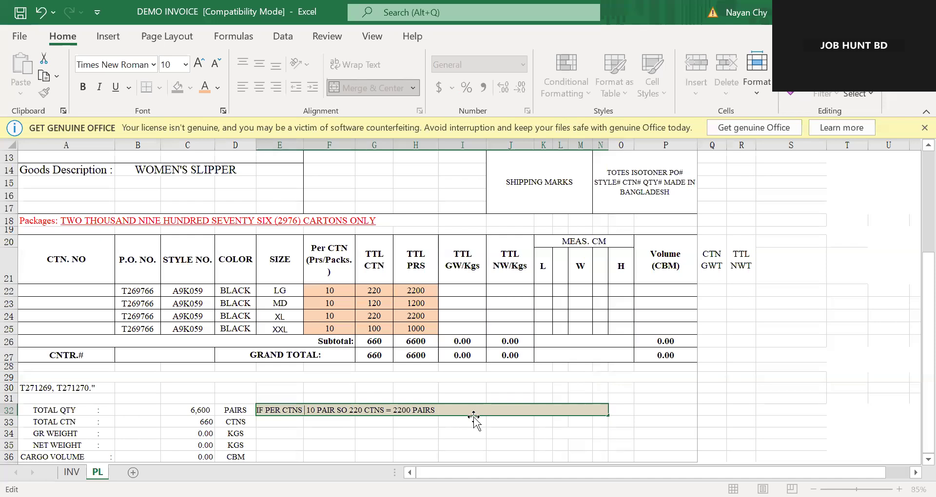
{"action": "key", "text": "Return"}
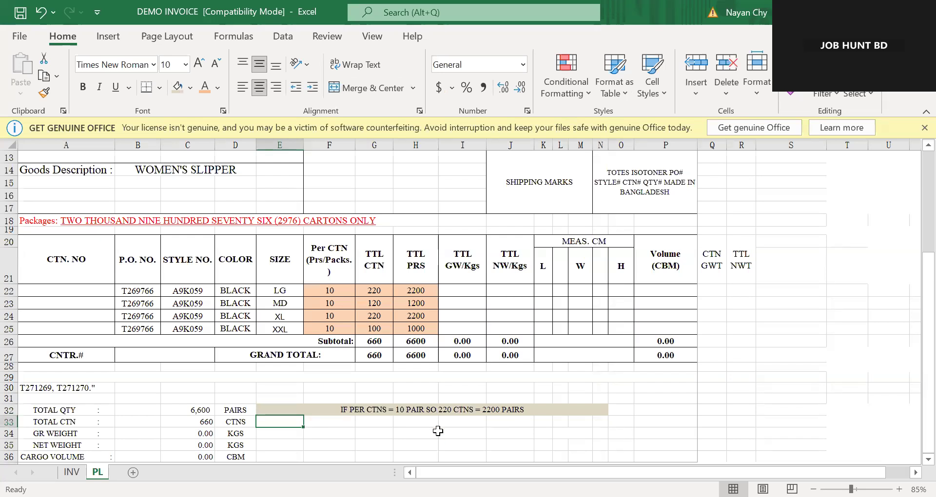
{"action": "left_click", "coordinate": [357, 410]}
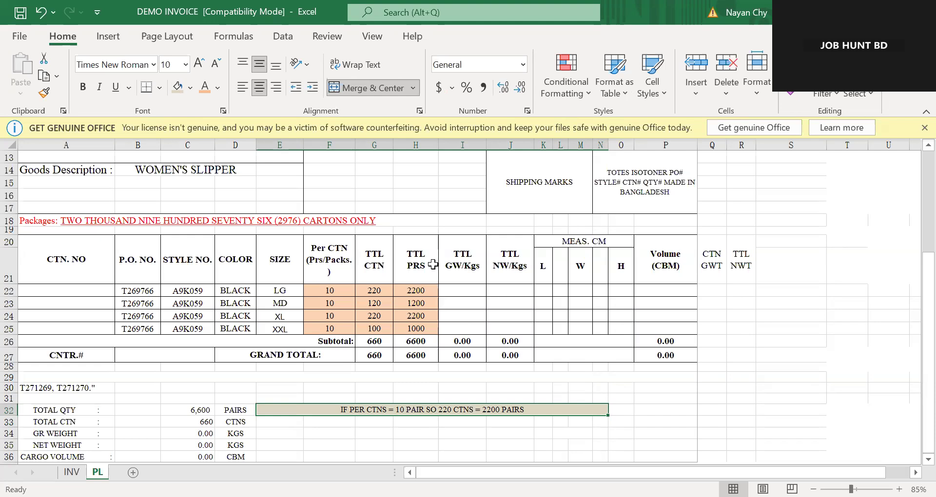
Shade the CTN GWT and TTL NWT columns in Q20:R25, including their headers, with a light pink fill.
{"action": "left_click", "coordinate": [460, 292]}
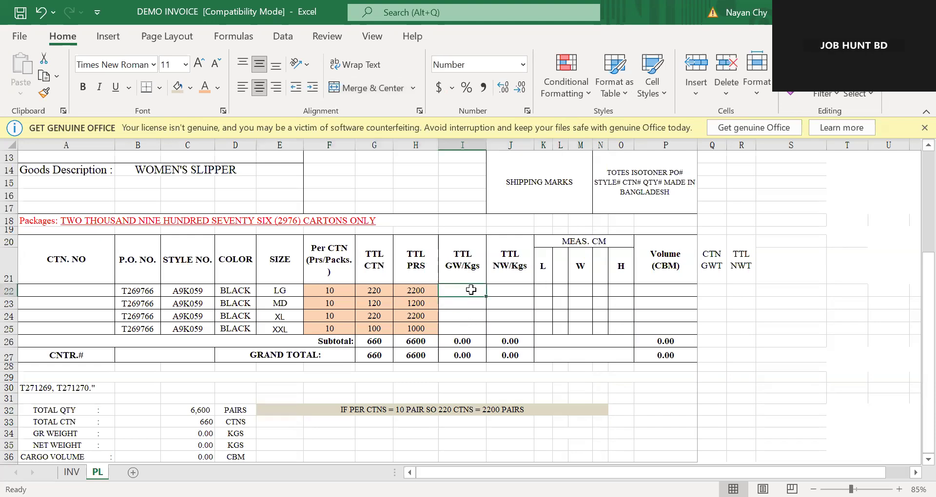
{"action": "left_click", "coordinate": [530, 288]}
{"action": "left_click", "coordinate": [450, 294]}
{"action": "left_click", "coordinate": [507, 290]}
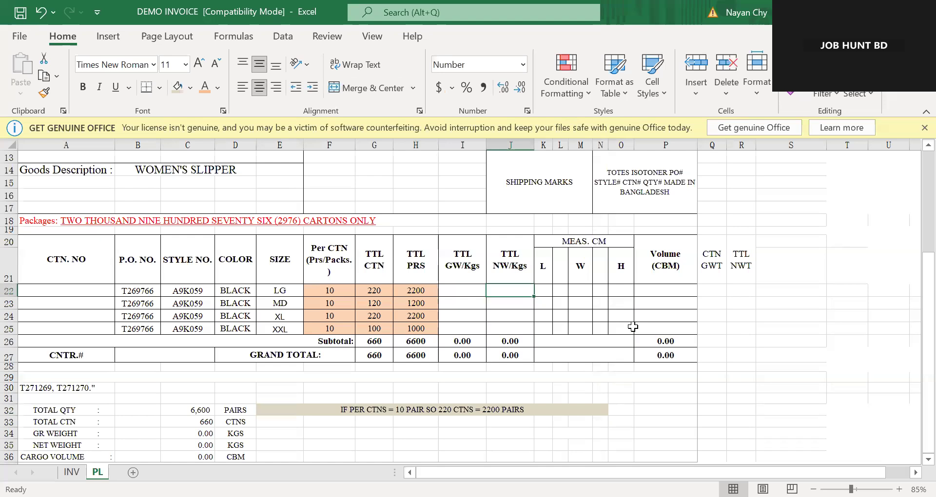
{"action": "left_click", "coordinate": [743, 291]}
{"action": "left_click_drag", "start_coordinate": [712, 256], "coordinate": [753, 331]}
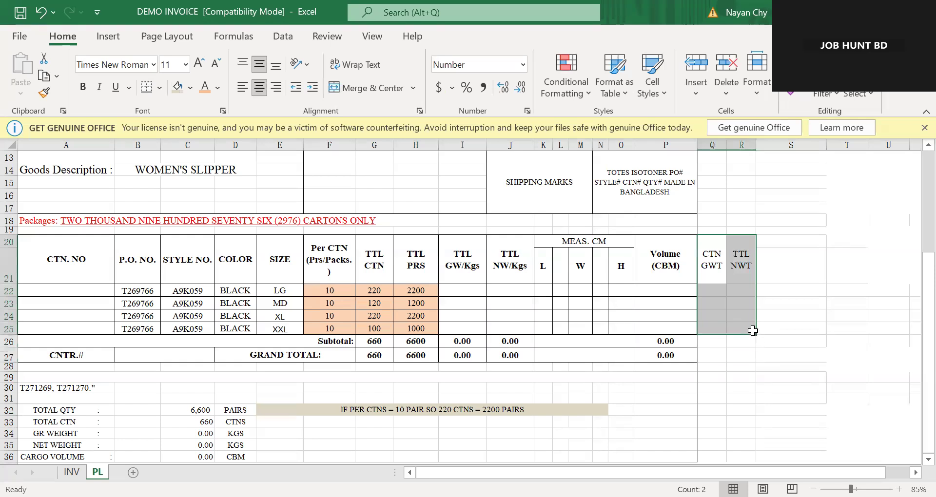
{"action": "left_click", "coordinate": [192, 89]}
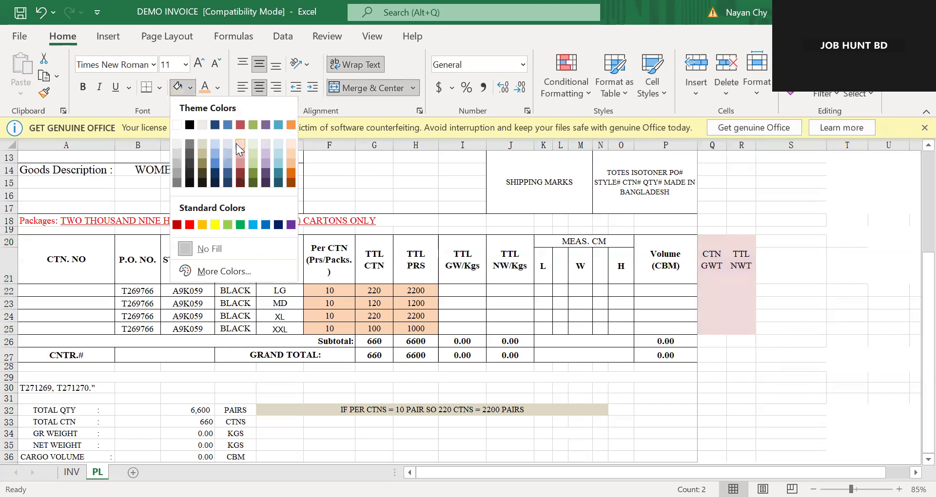
{"action": "left_click", "coordinate": [239, 145]}
Enter the LG row's carton weights: 3 under TTL NWT in R22 and 4 under CTN GWT in Q22.
{"action": "left_click", "coordinate": [717, 291]}
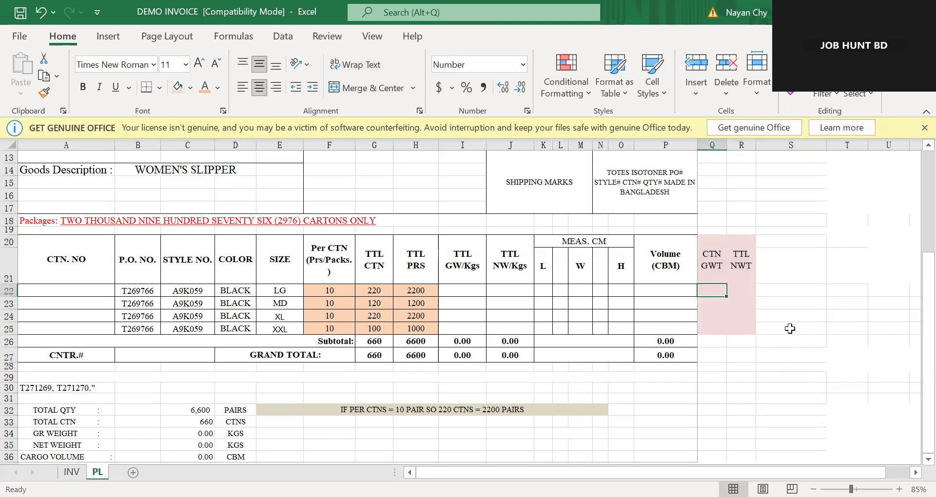
{"action": "key", "text": "Up"}
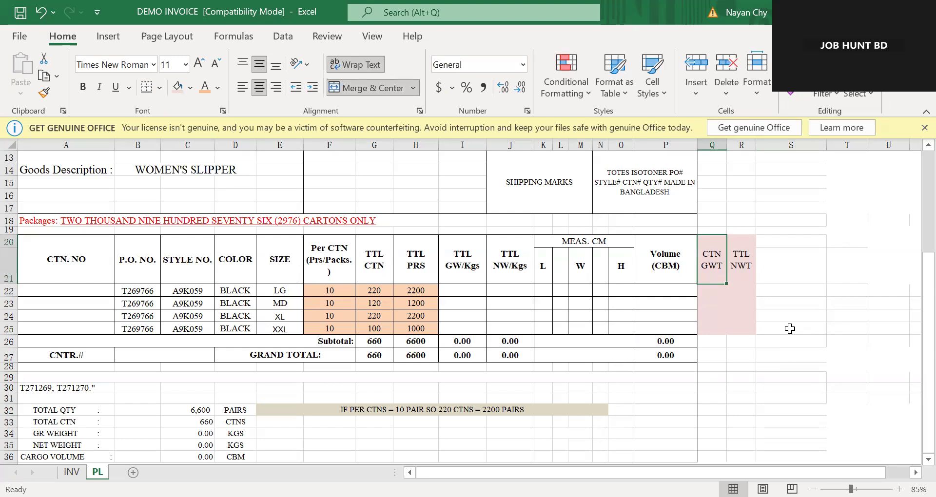
{"action": "key", "text": "Right"}
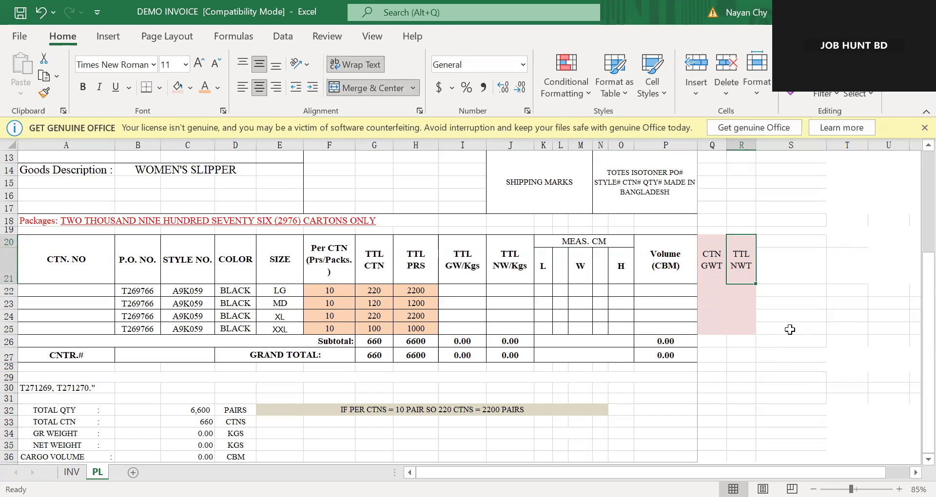
{"action": "key", "text": "Left"}
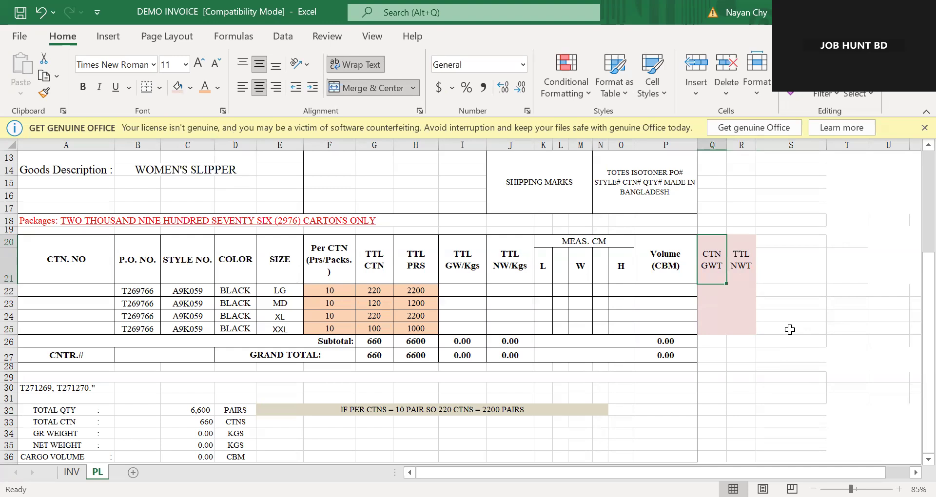
{"action": "key", "text": "Down"}
{"action": "key", "text": "Up"}
{"action": "key", "text": "Down"}
{"action": "key", "text": "Right"}
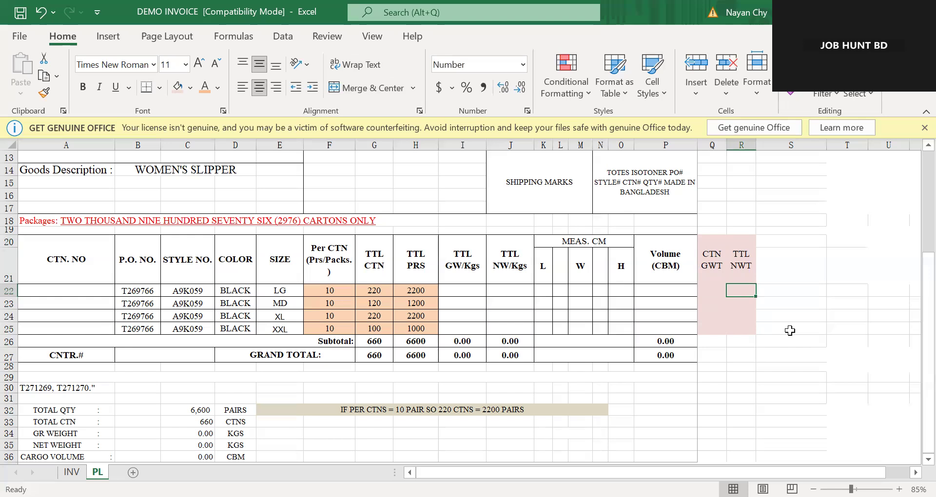
{"action": "type", "text": "3"}
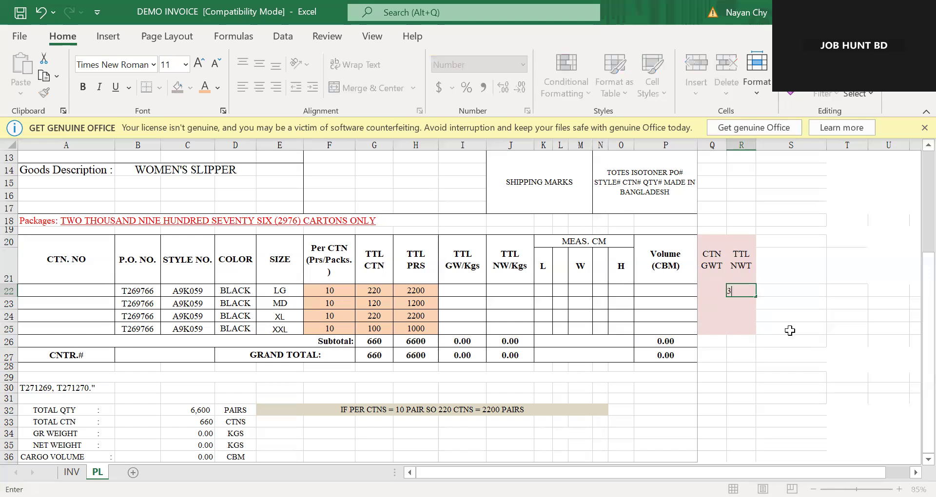
{"action": "key", "text": "Left"}
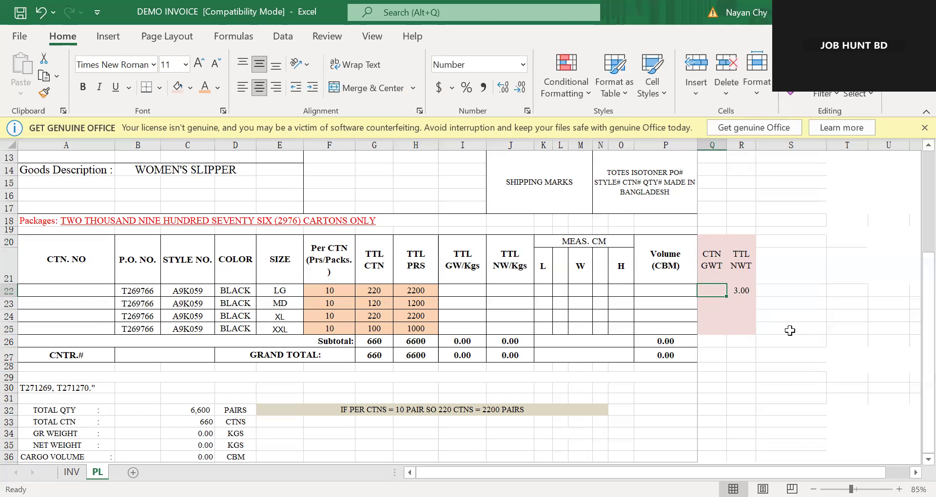
{"action": "type", "text": "4"}
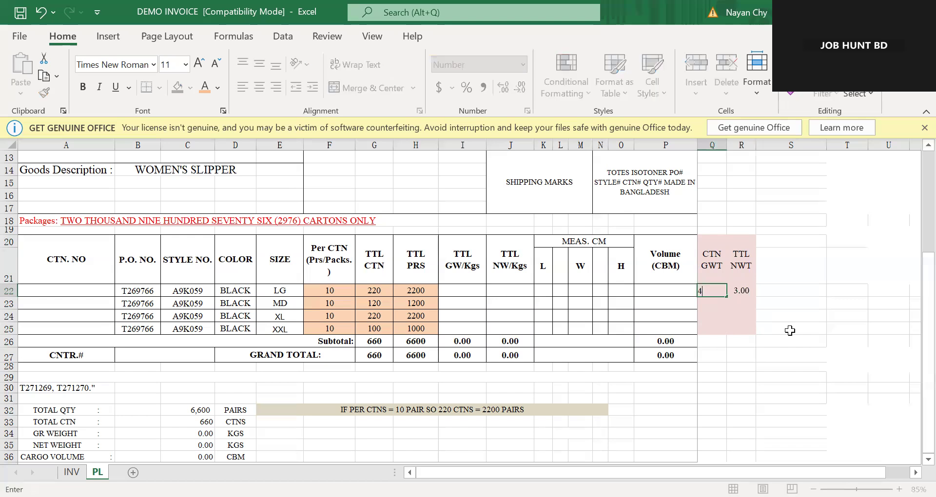
{"action": "key", "text": "Right"}
{"action": "key", "text": "Left"}
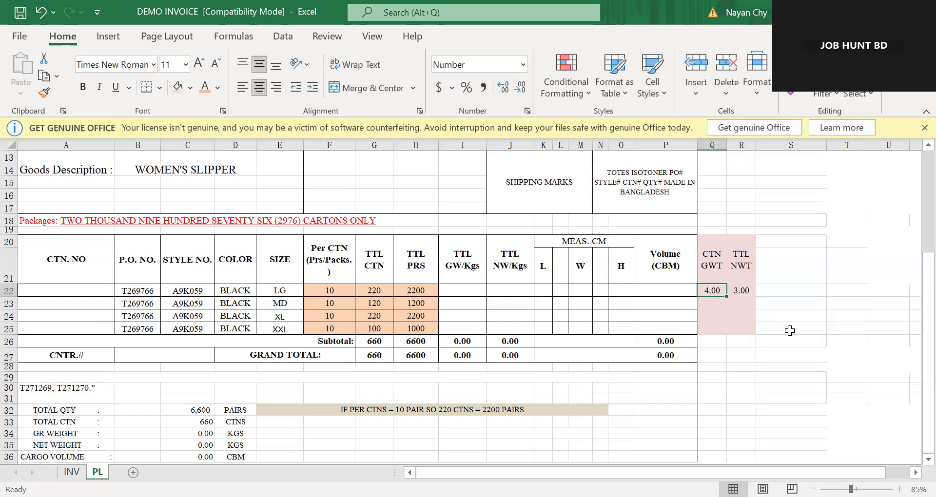
Copy the LG carton weights in Q22:R22 to the MD, XL and XXL rows and select the whole weight block Q20:R25.
{"action": "key", "text": "Right"}
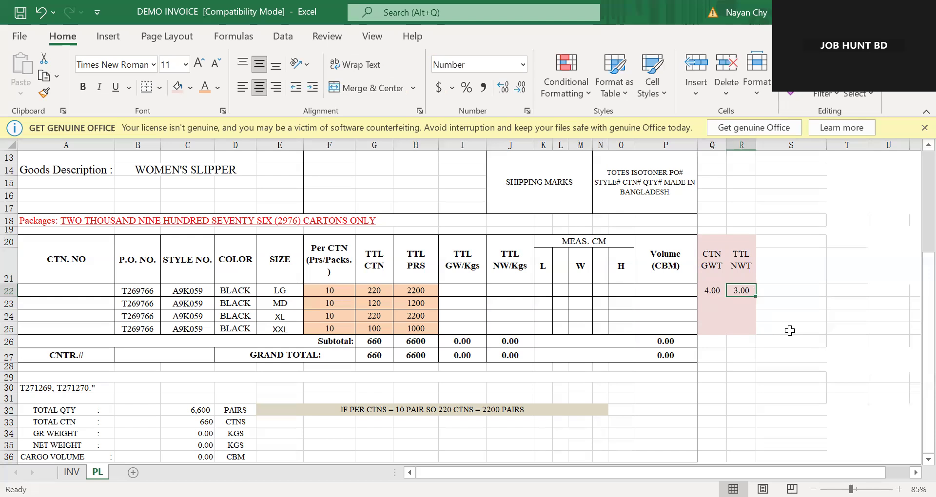
{"action": "key", "text": "Left"}
{"action": "key", "text": "shift+Right"}
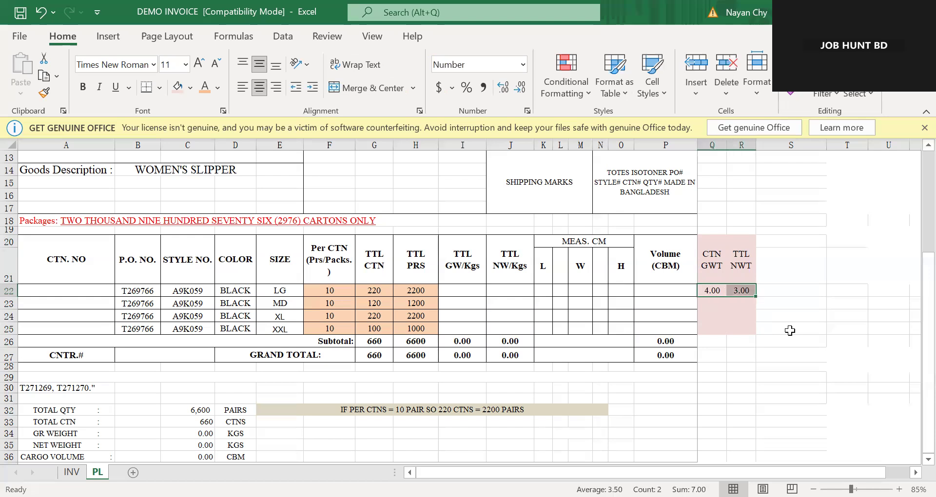
{"action": "key", "text": "ctrl+c"}
{"action": "key", "text": "Down"}
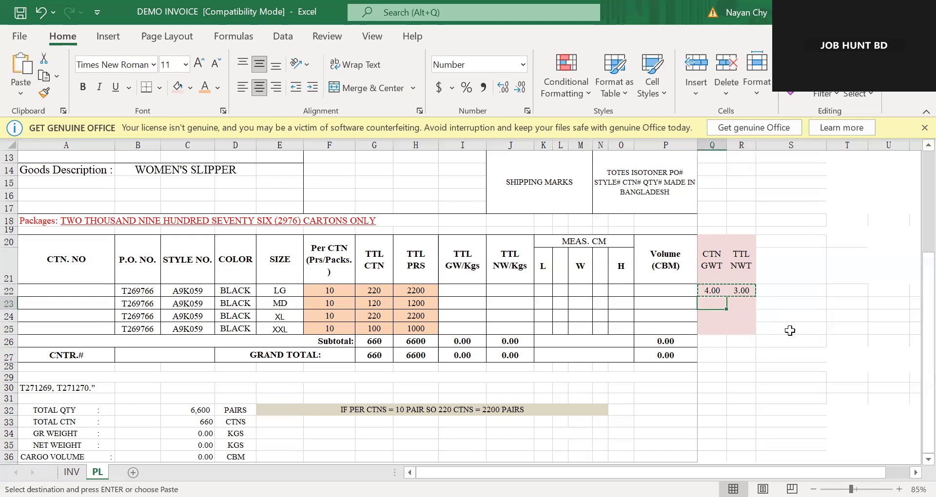
{"action": "key", "text": "shift+Down"}
{"action": "key", "text": "shift+Down"}
{"action": "key", "text": "Return"}
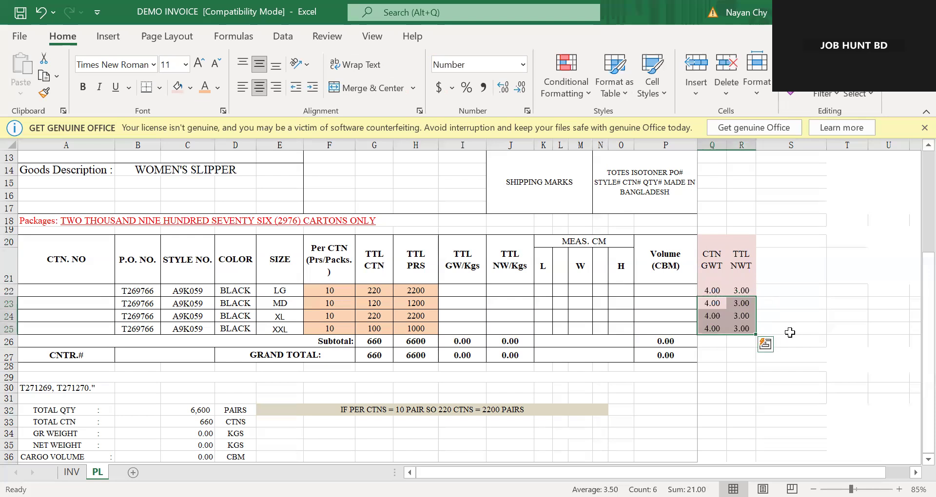
{"action": "left_click_drag", "start_coordinate": [721, 261], "coordinate": [757, 361]}
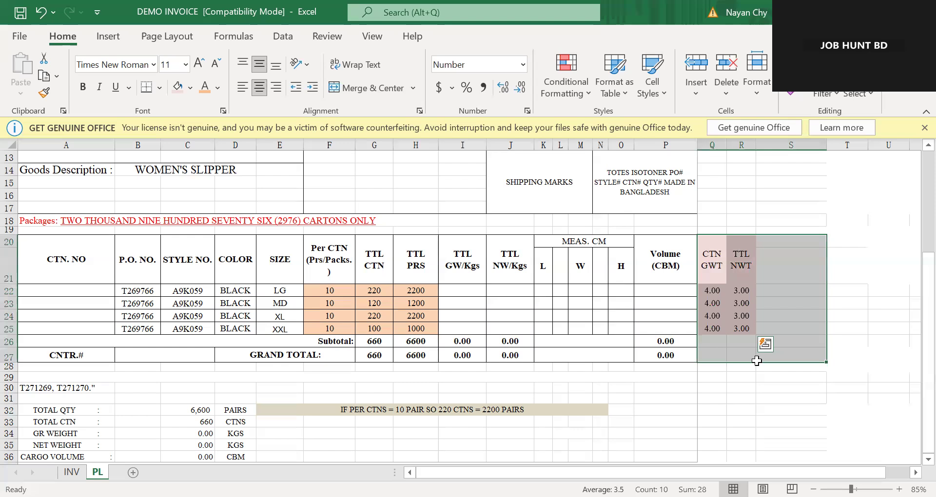
{"action": "left_click", "coordinate": [750, 332], "text": "shift"}
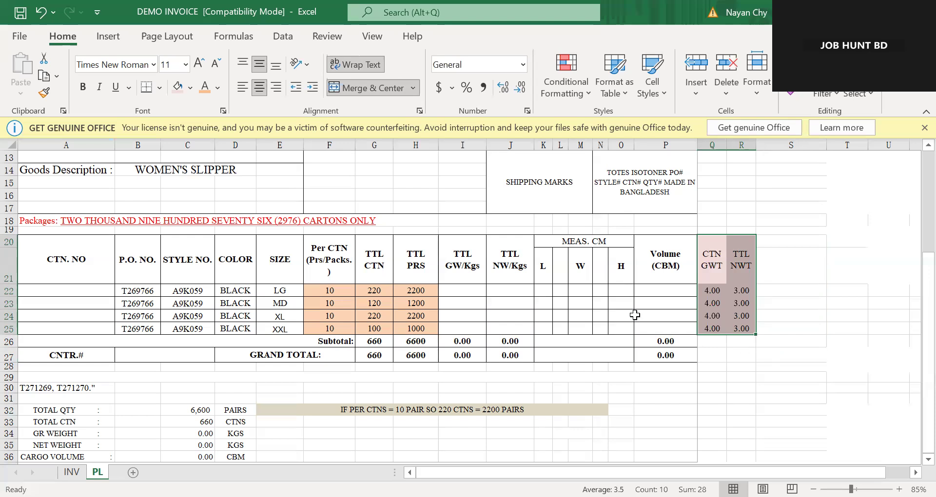
Calculate the LG row's total gross weight in I22 with the formula =G22*Q22.
{"action": "left_click", "coordinate": [458, 292]}
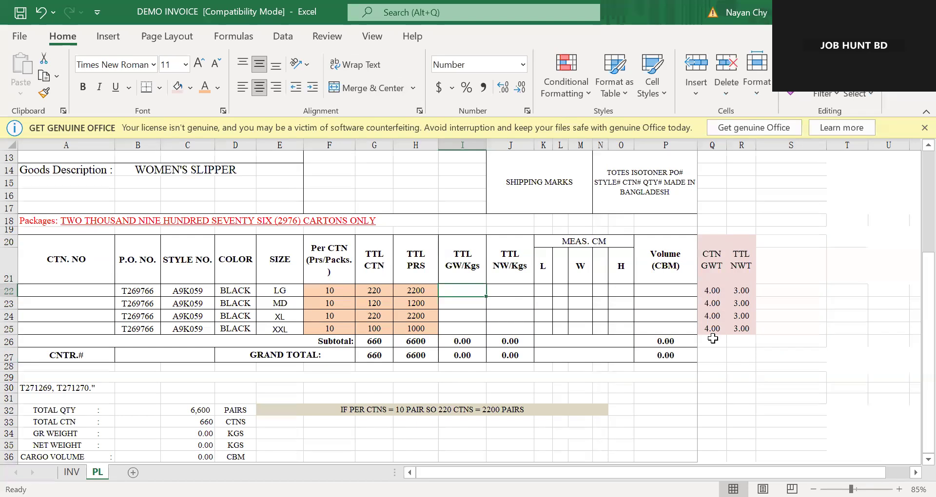
{"action": "type", "text": "="}
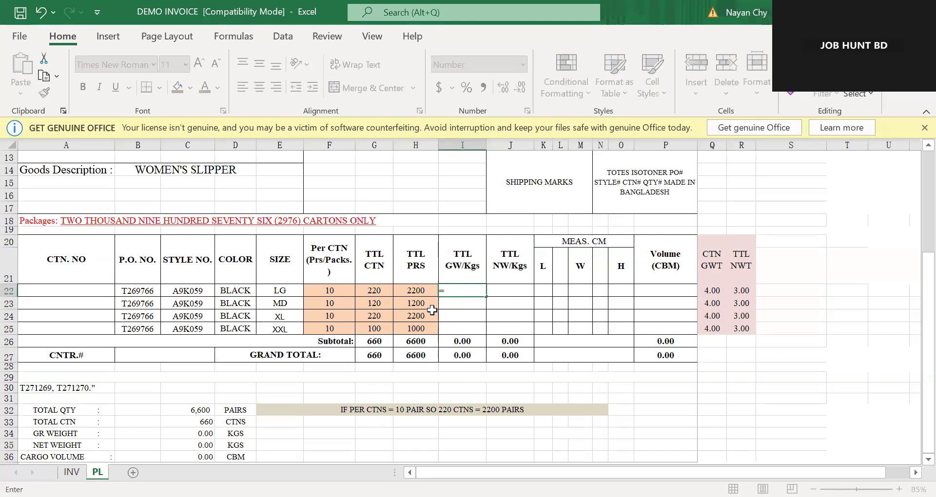
{"action": "left_click", "coordinate": [378, 292]}
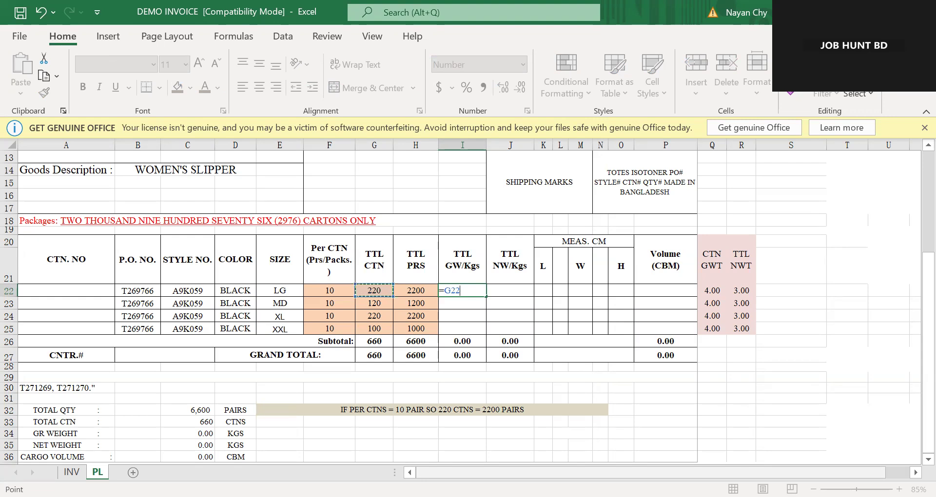
{"action": "type", "text": "*"}
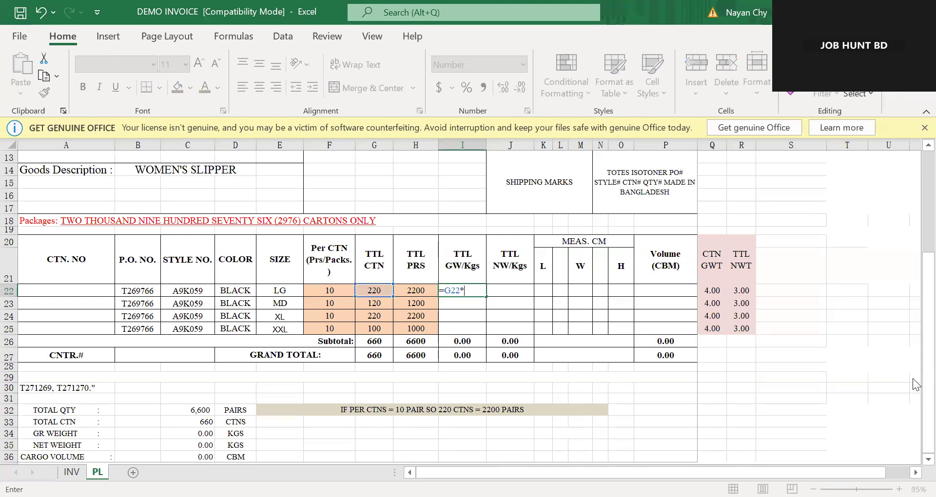
{"action": "left_click", "coordinate": [709, 292]}
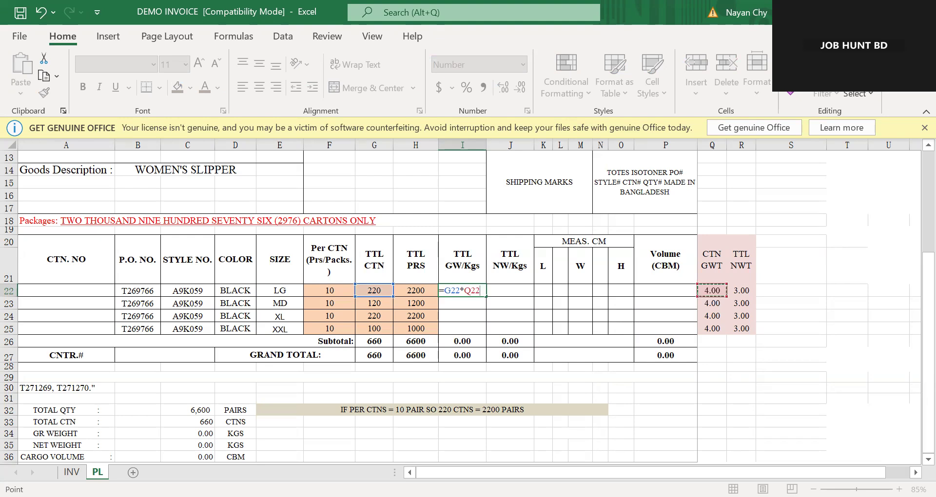
{"action": "key", "text": "Return"}
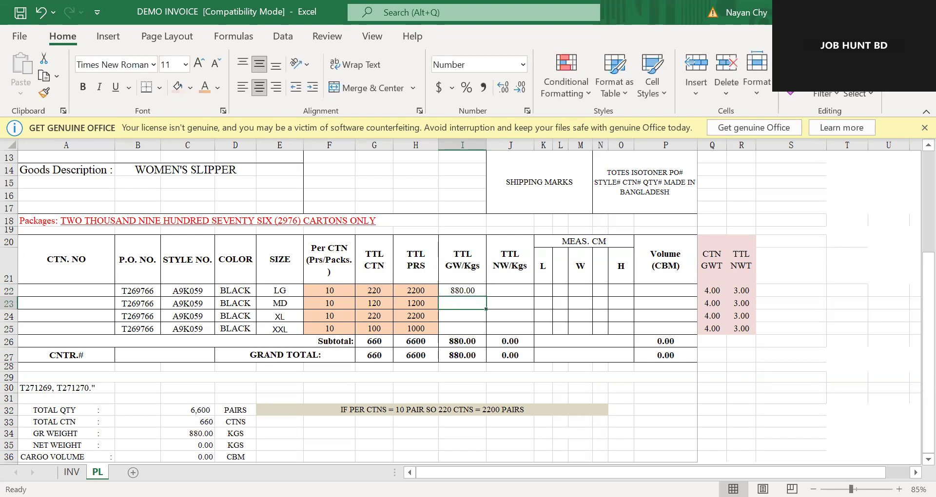
Review the LG row from the total gross weight in I22 across the net weight and measurement columns and back.
{"action": "left_click", "coordinate": [462, 291]}
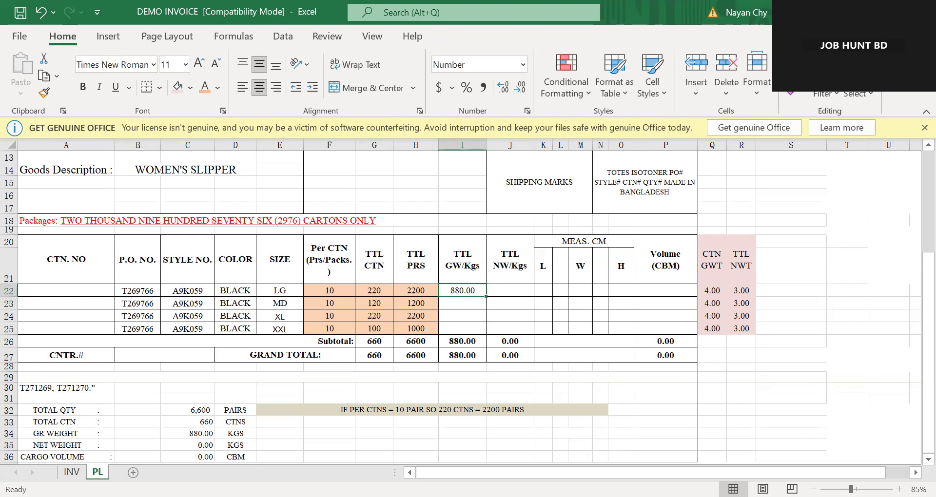
{"action": "key", "text": "Right"}
{"action": "key", "text": "Right"}
{"action": "key", "text": "Right"}
{"action": "key", "text": "Right"}
{"action": "key", "text": "Right"}
{"action": "key", "text": "Right"}
{"action": "key", "text": "Right"}
{"action": "key", "text": "Right"}
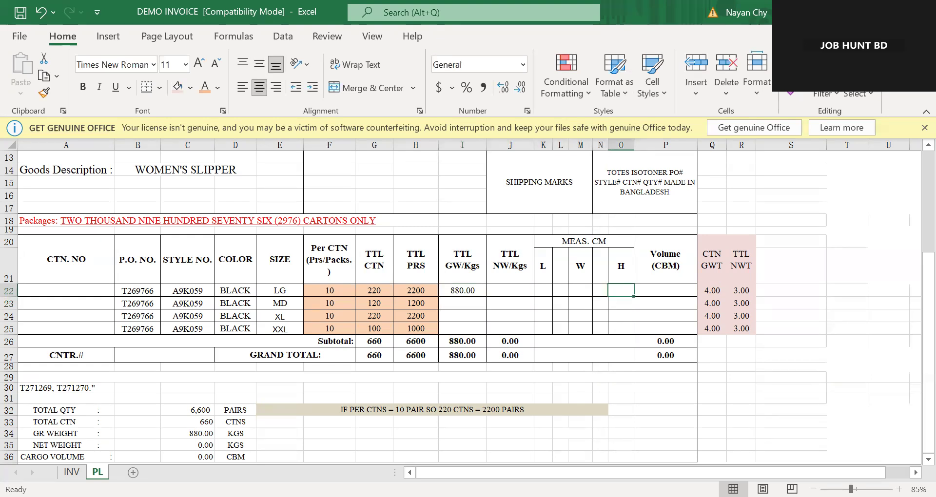
{"action": "key", "text": "Left"}
{"action": "key", "text": "Left"}
{"action": "key", "text": "Left"}
{"action": "key", "text": "Left"}
{"action": "key", "text": "Left"}
{"action": "key", "text": "Left"}
{"action": "key", "text": "Left"}
{"action": "key", "text": "Left"}
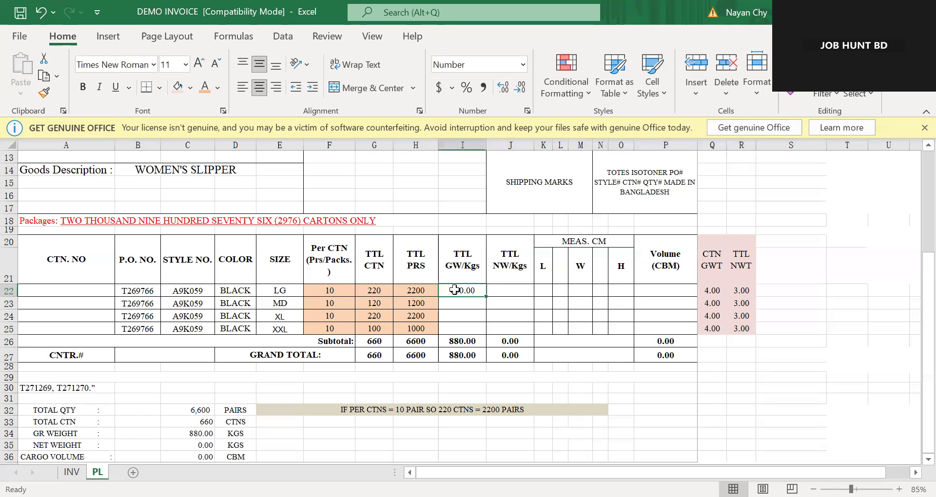
Confirm the LG row's gross weight formula =G22*Q22 in I22 and calculate its total net weight in J22 with =G22*R22.
{"action": "type", "text": "=G22*Q22"}
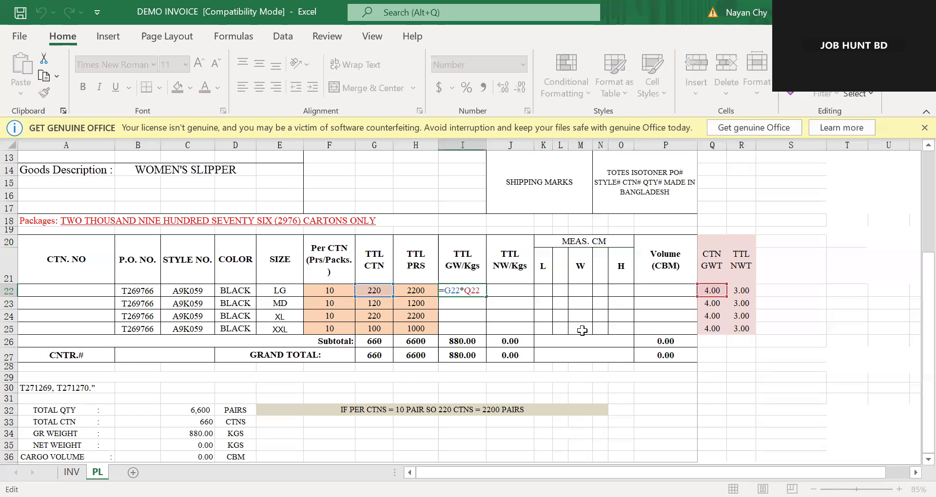
{"action": "key", "text": "ctrl+Return"}
{"action": "key", "text": "Right"}
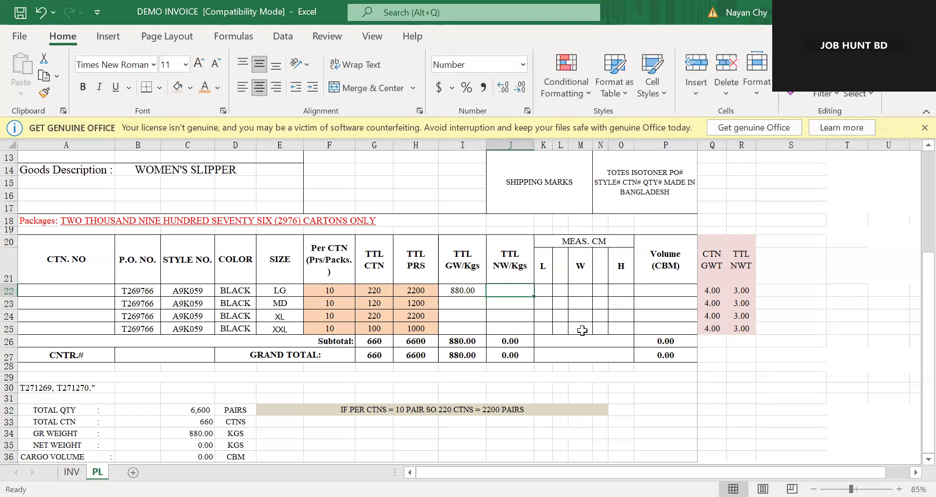
{"action": "type", "text": "="}
{"action": "left_click", "coordinate": [375, 290]}
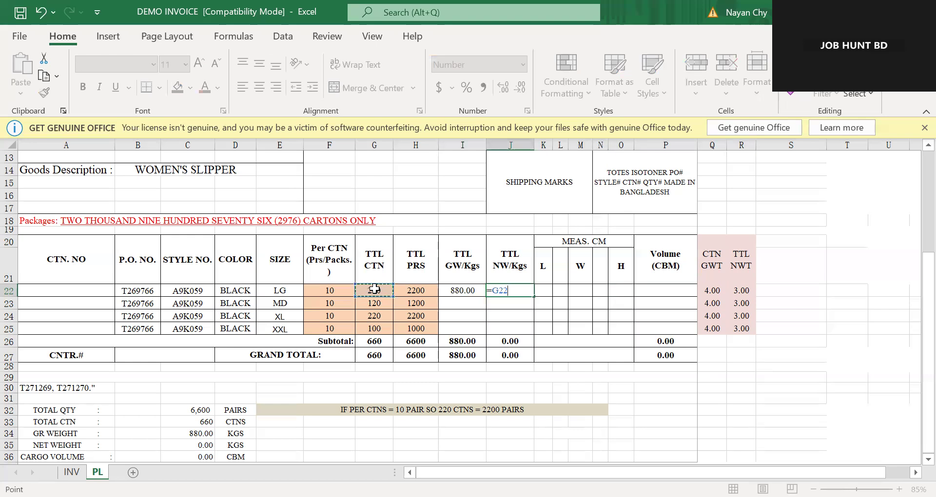
{"action": "type", "text": "*"}
{"action": "left_click", "coordinate": [741, 290]}
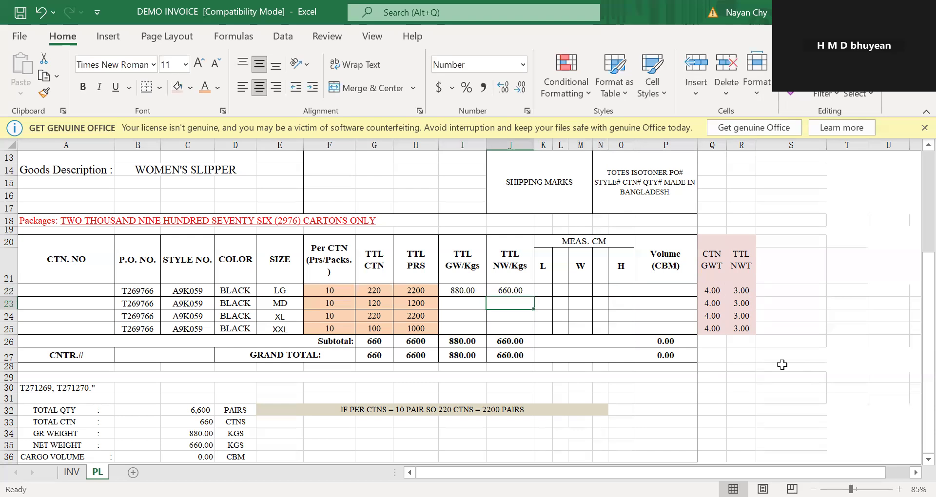
Copy the LG row's gross and net weight formulas in I22:J22 to the MD, XL and XXL rows in I23:J25.
{"action": "key", "text": "Up"}
{"action": "key", "text": "Left"}
{"action": "key", "text": "Right"}
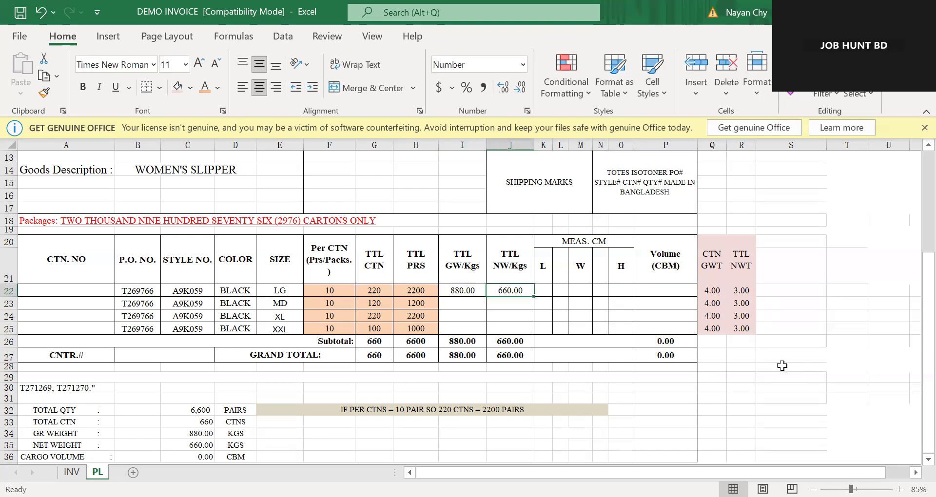
{"action": "key", "text": "Left"}
{"action": "key", "text": "shift+Right"}
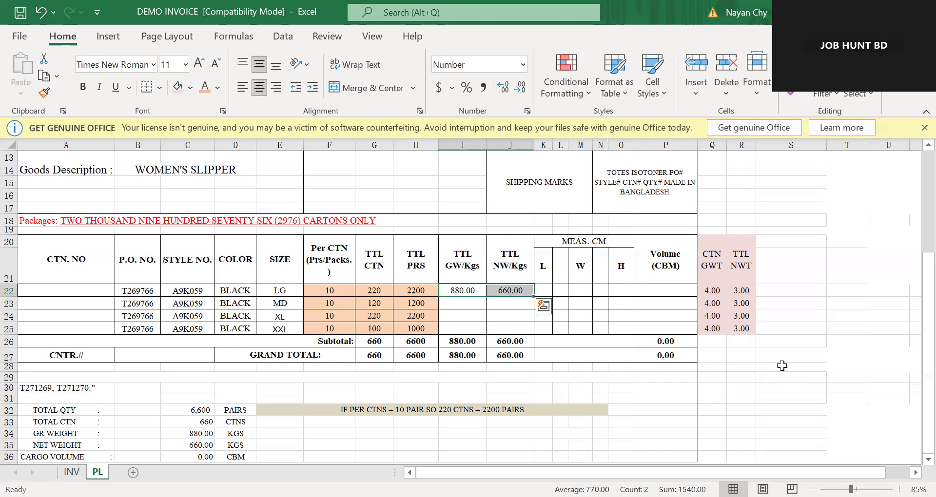
{"action": "key", "text": "ctrl+c"}
{"action": "key", "text": "Down"}
{"action": "key", "text": "shift+Down"}
{"action": "key", "text": "shift+Down"}
{"action": "key", "text": "shift+Right"}
{"action": "key", "text": "Return"}
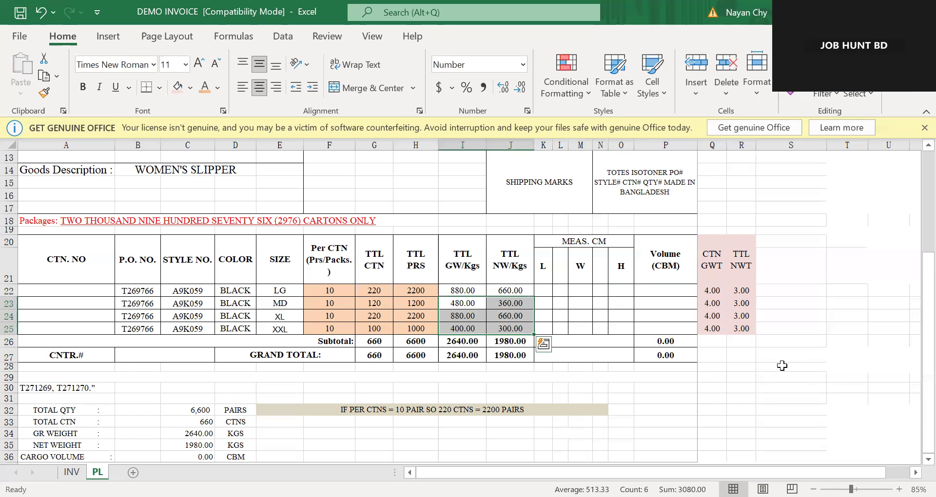
Enter the LG carton's length 25.5 in K22 and width 22.5 in M22 under MEAS. CM.
{"action": "key", "text": "Right"}
{"action": "key", "text": "Up"}
{"action": "key", "text": "Left"}
{"action": "key", "text": "Right"}
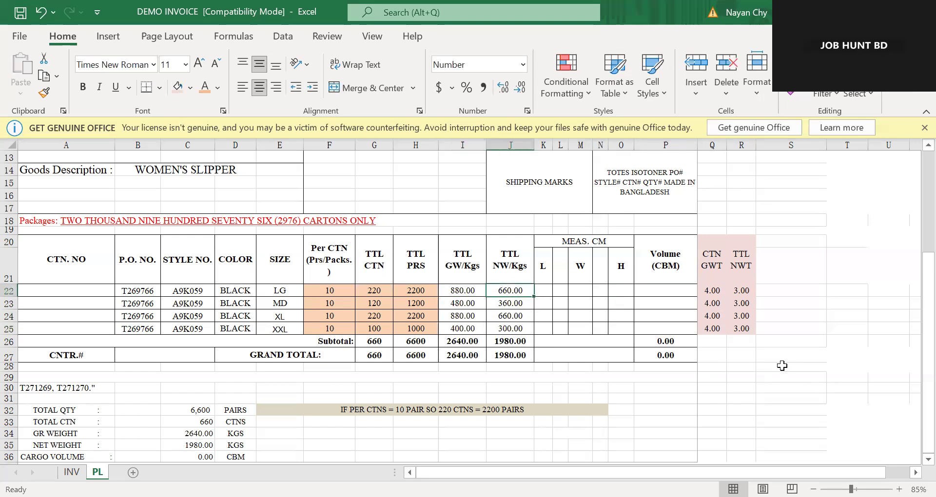
{"action": "key", "text": "Right"}
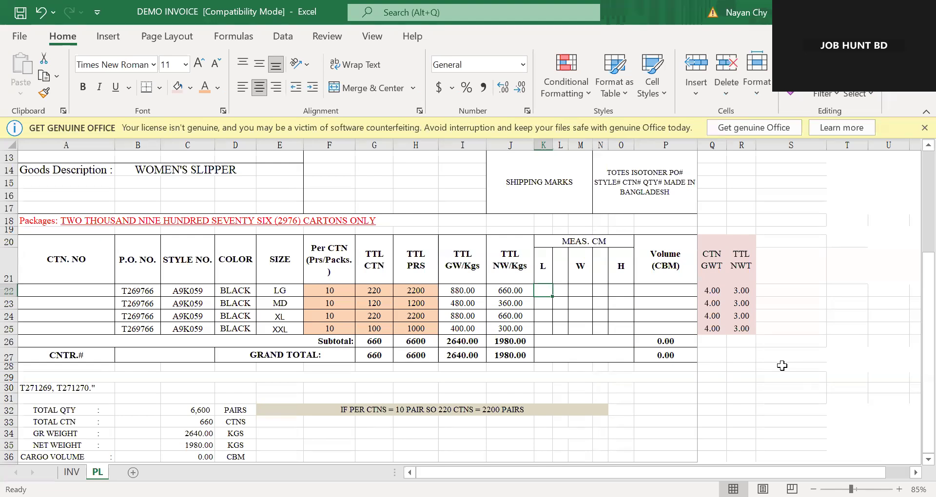
{"action": "type", "text": "25.5"}
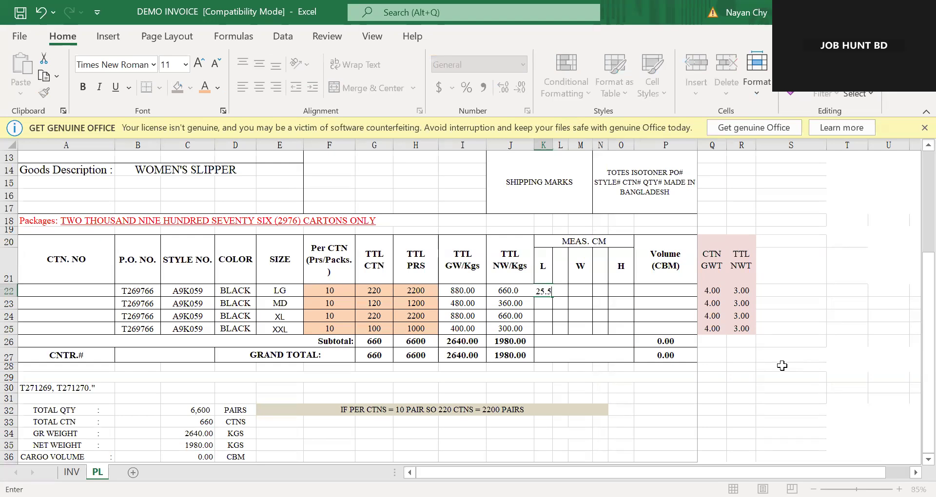
{"action": "key", "text": "Tab"}
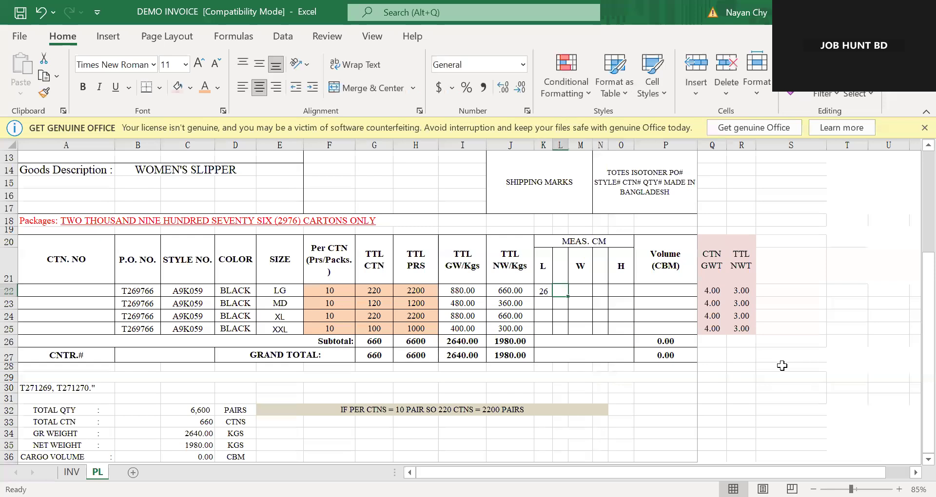
{"action": "key", "text": "Right"}
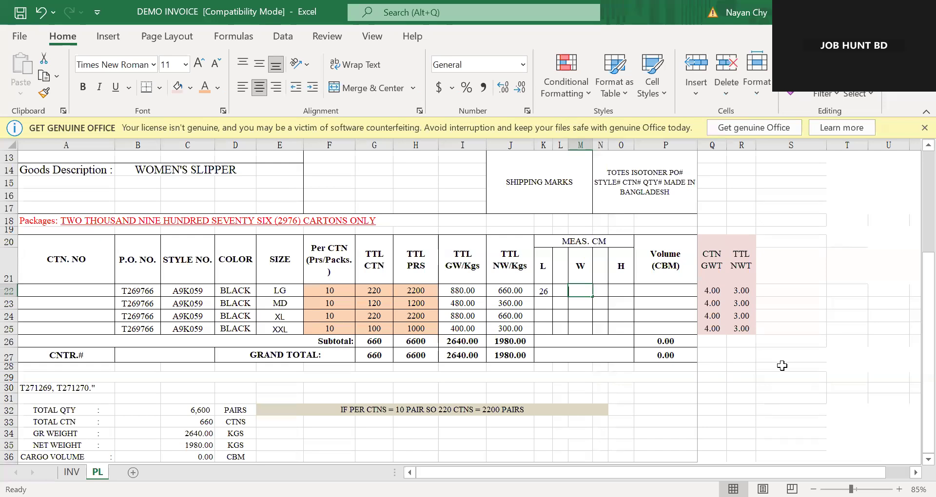
{"action": "type", "text": "22.5"}
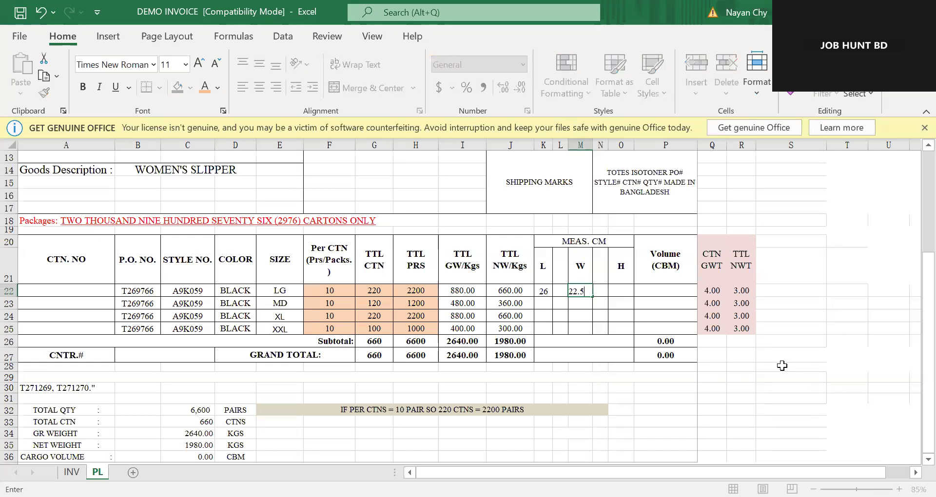
{"action": "key", "text": "Tab"}
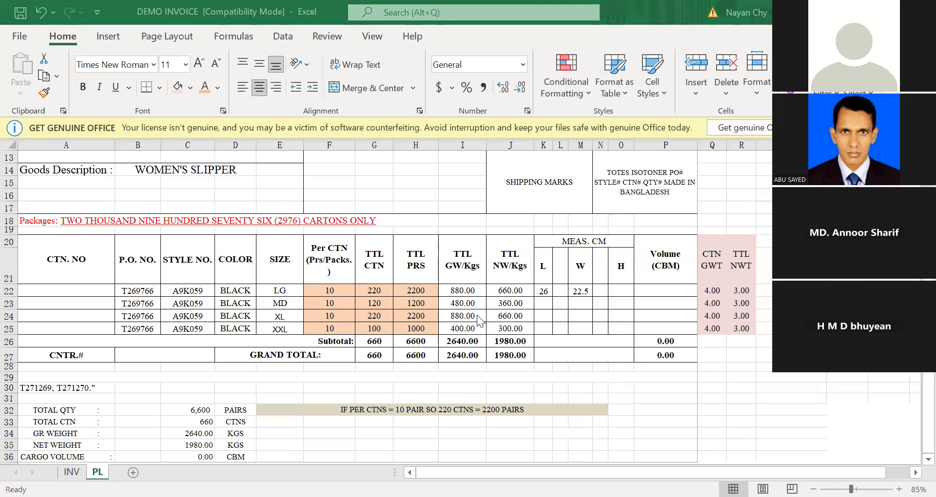
Enter 30 as the LG carton's height in O22.
{"action": "left_click", "coordinate": [585, 287]}
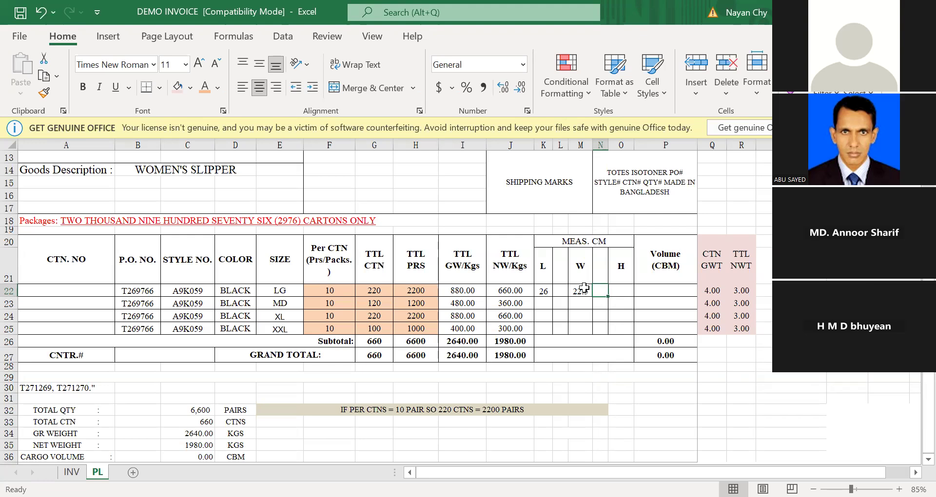
{"action": "left_click", "coordinate": [584, 289]}
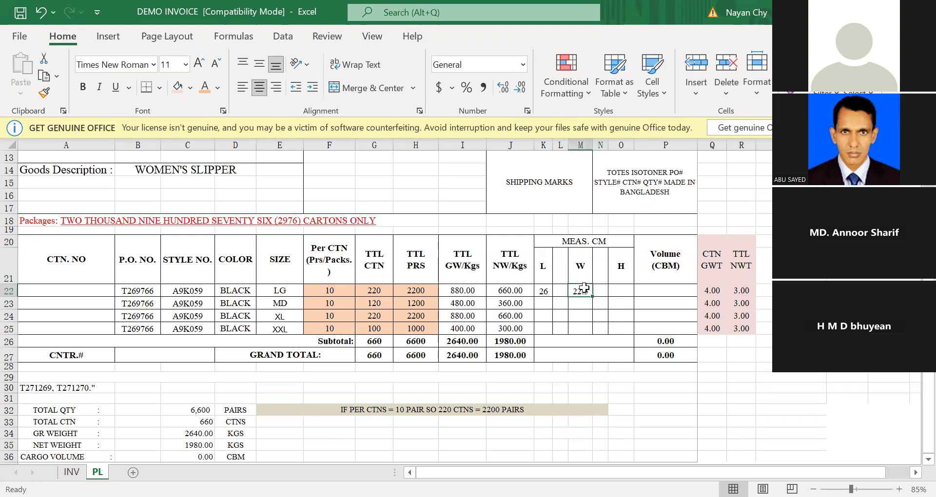
{"action": "key", "text": "Right"}
{"action": "key", "text": "Right"}
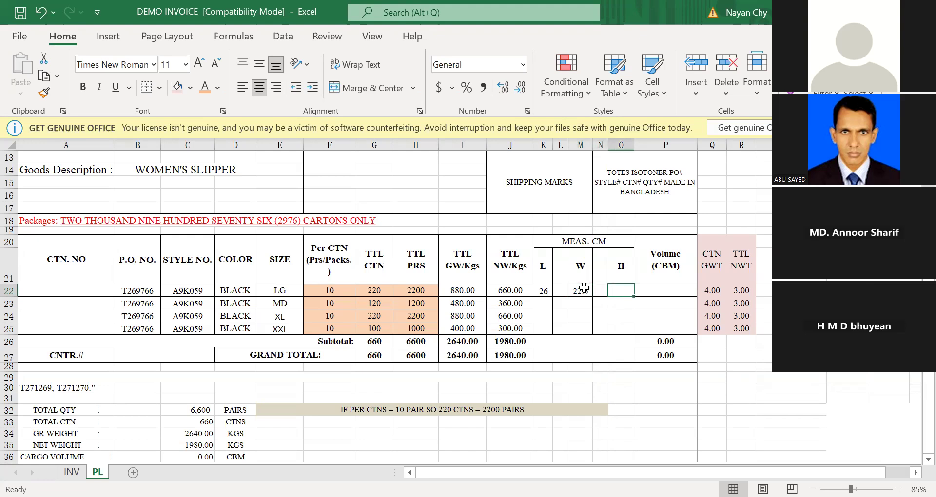
{"action": "type", "text": "30"}
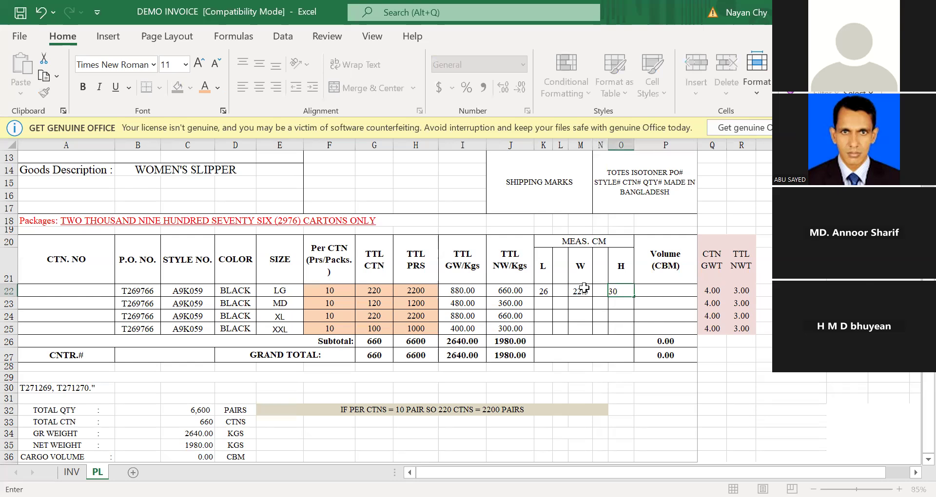
{"action": "key", "text": "Right"}
Put an X separator in L22 and N22 between the LG carton's length, width and height.
{"action": "key", "text": "Left"}
{"action": "key", "text": "Left"}
{"action": "key", "text": "Left"}
{"action": "key", "text": "Left"}
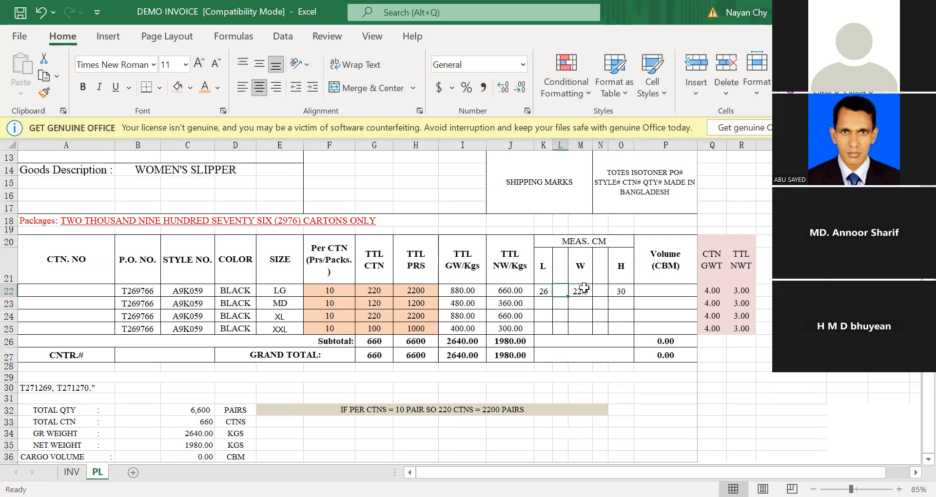
{"action": "type", "text": "X"}
{"action": "key", "text": "Right"}
{"action": "key", "text": "Right"}
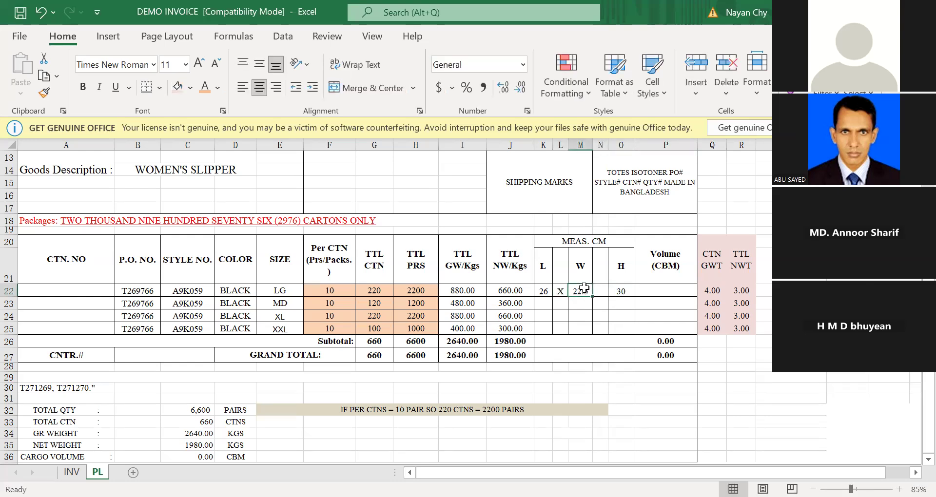
{"action": "type", "text": "X"}
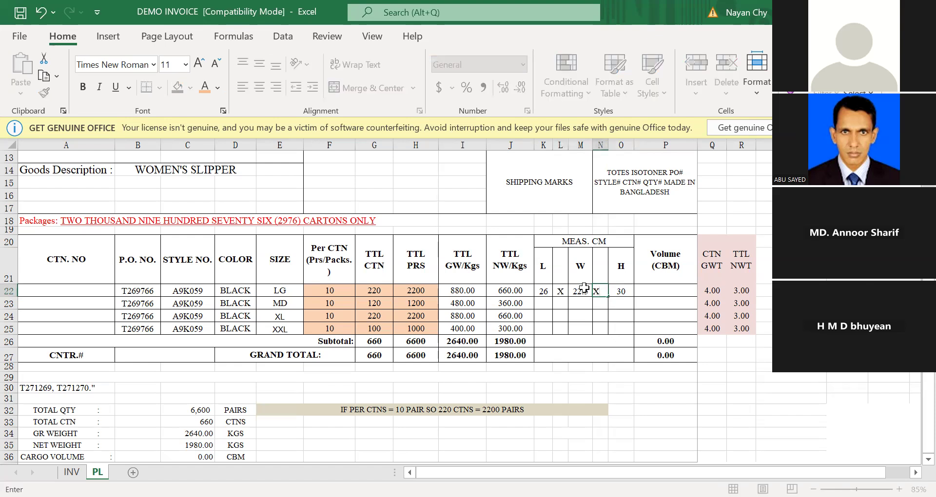
{"action": "key", "text": "Right"}
{"action": "key", "text": "Right"}
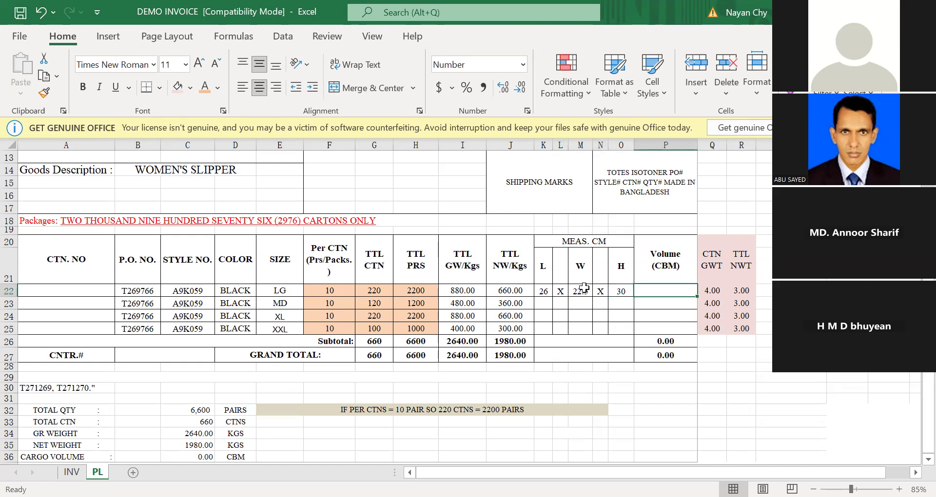
Change the LG carton's height in O22 to 30.5.
{"action": "key", "text": "Left"}
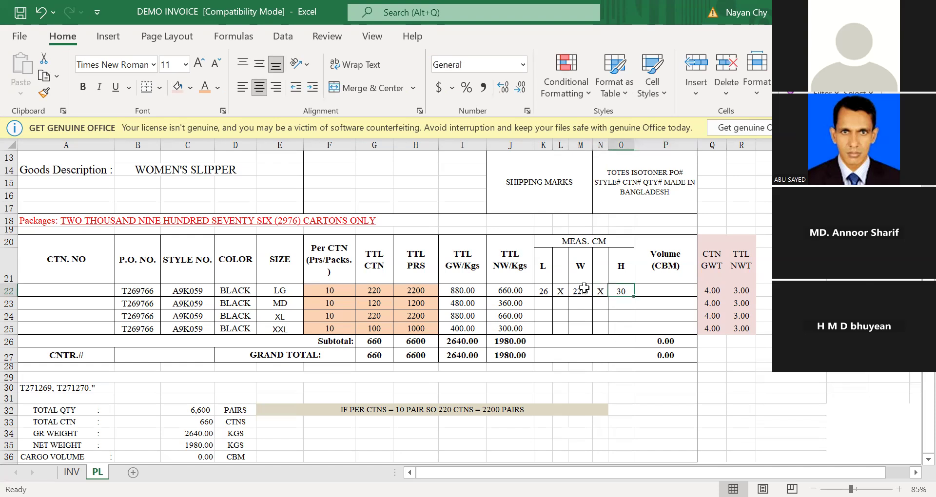
{"action": "double_click", "coordinate": [627, 291]}
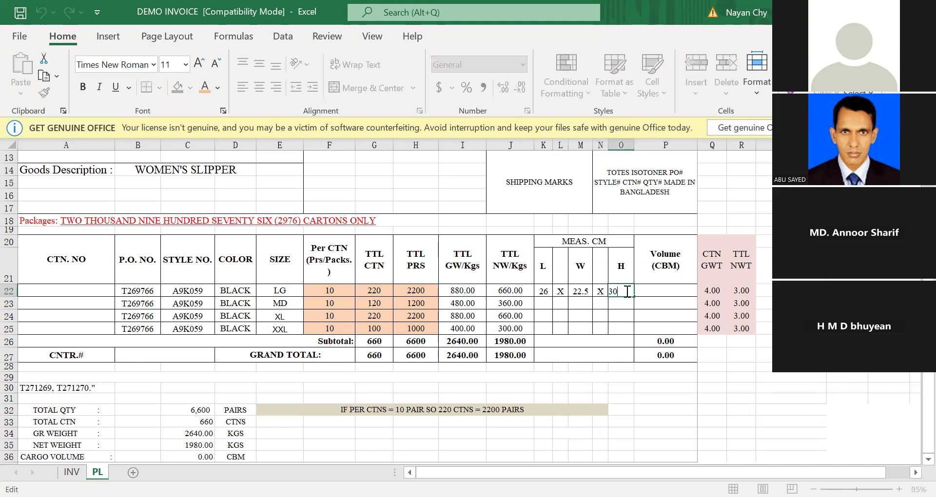
{"action": "type", "text": ".5"}
{"action": "key", "text": "Return"}
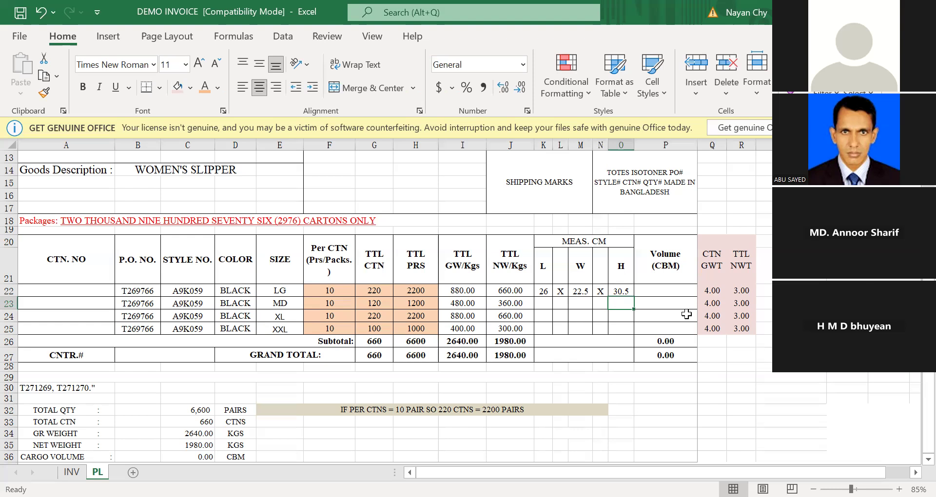
Calculate the LG row's volume in CBM in P22 with the formula =K22*M22*O22*G22/1000000.
{"action": "left_click", "coordinate": [670, 290]}
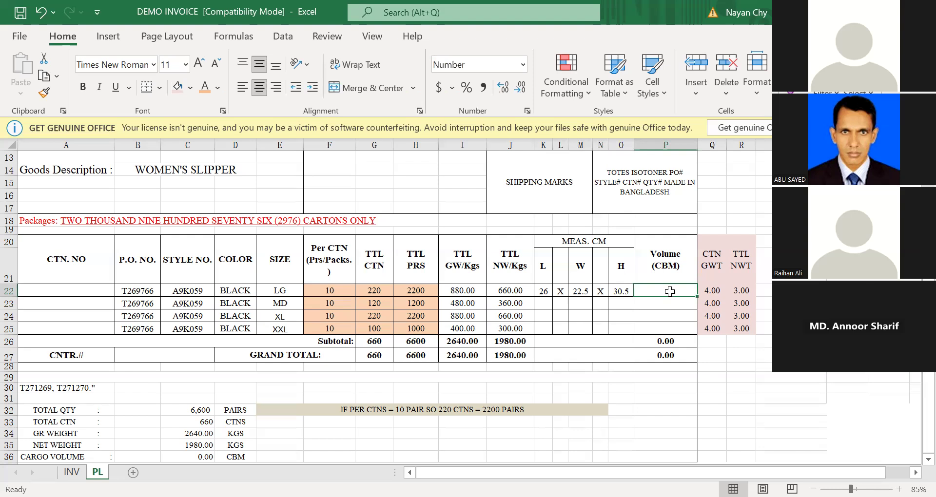
{"action": "type", "text": "="}
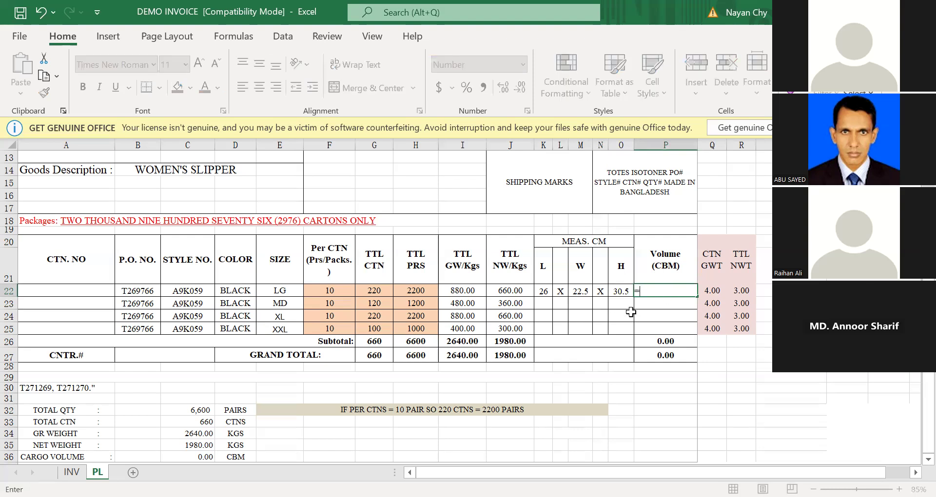
{"action": "left_click", "coordinate": [540, 292]}
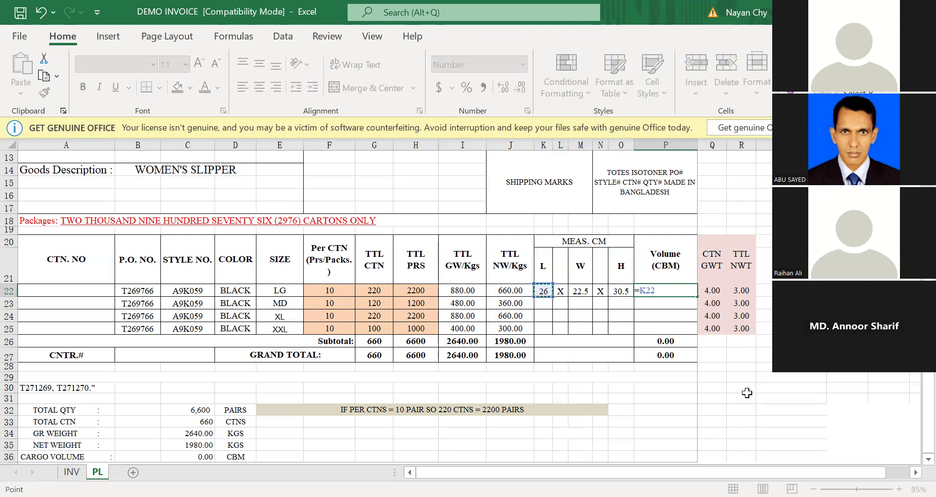
{"action": "type", "text": "*"}
{"action": "left_click", "coordinate": [588, 292]}
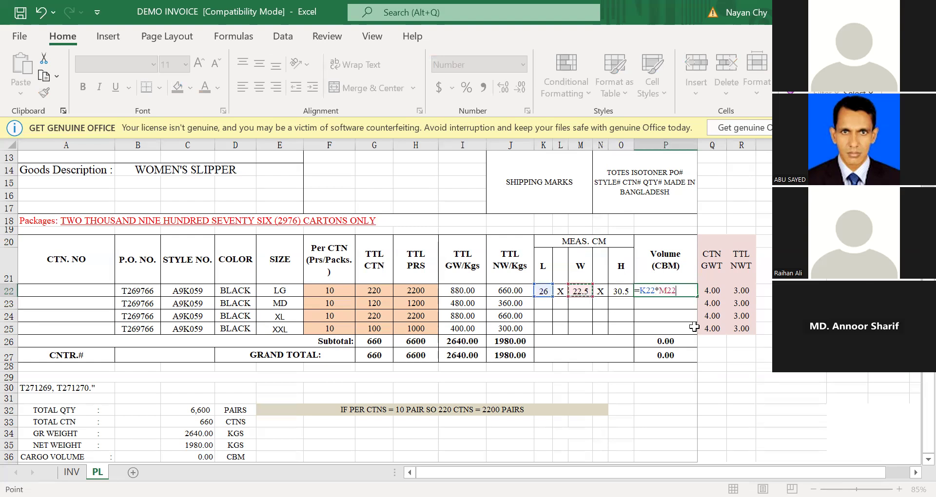
{"action": "type", "text": "*"}
{"action": "left_click", "coordinate": [621, 291]}
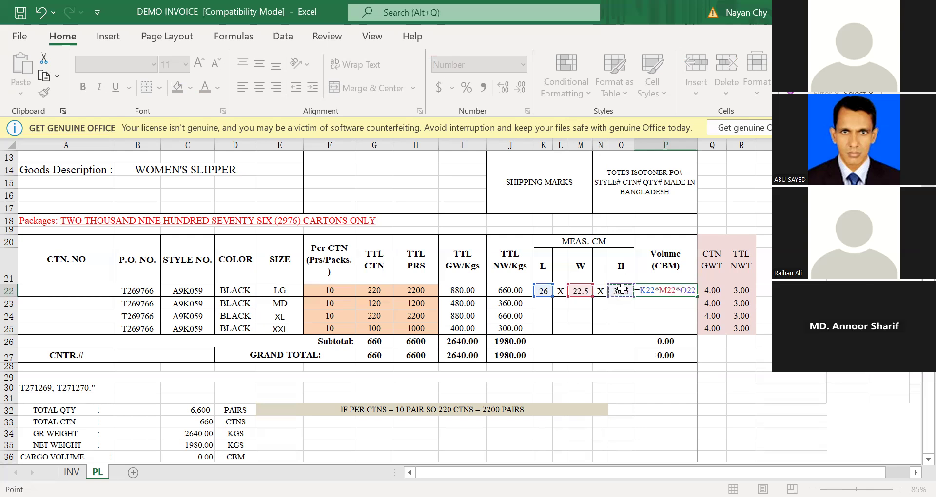
{"action": "type", "text": "/"}
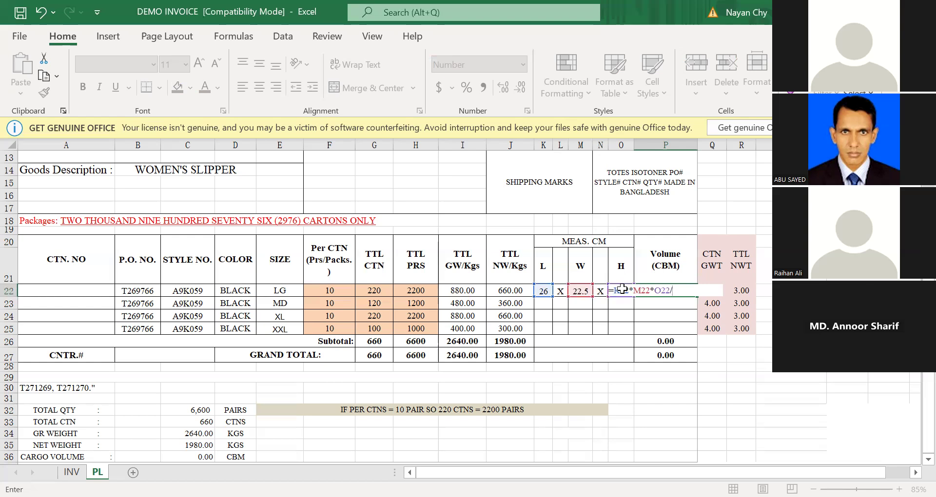
{"action": "key", "text": "BackSpace"}
{"action": "type", "text": "*"}
{"action": "left_click", "coordinate": [381, 291]}
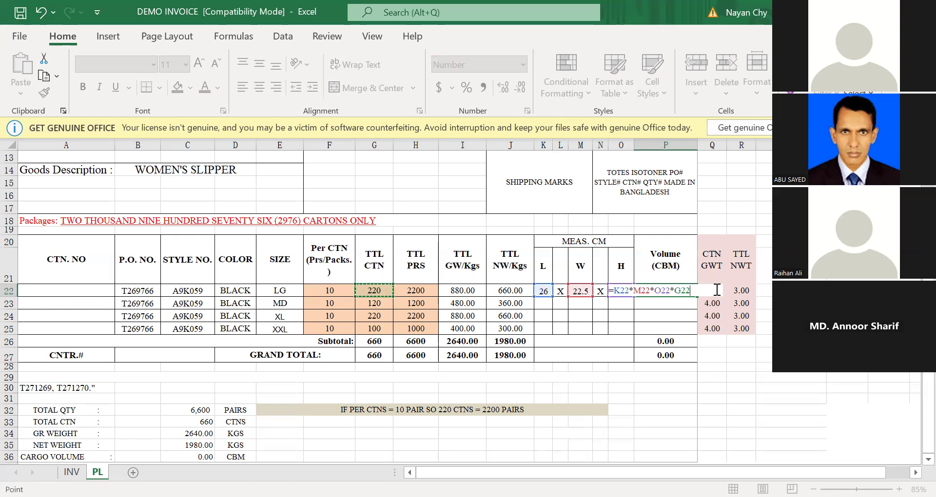
{"action": "type", "text": "/10000000"}
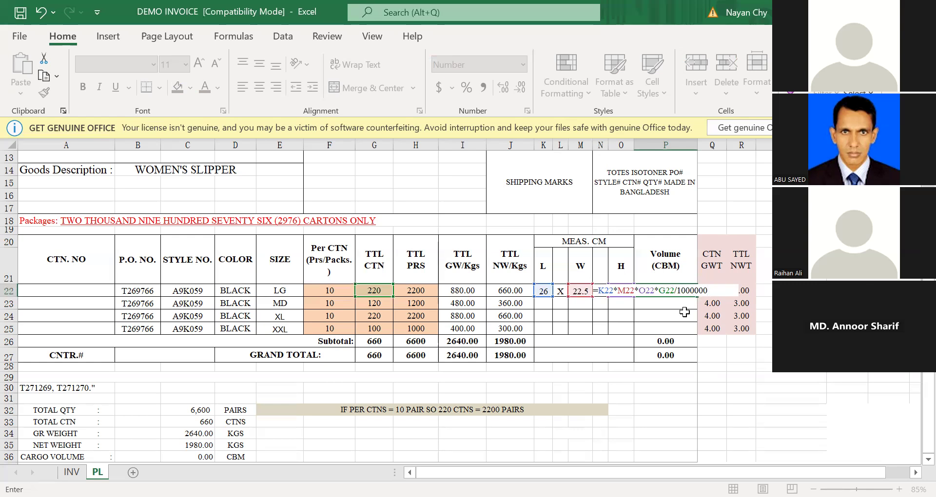
{"action": "key", "text": "Return"}
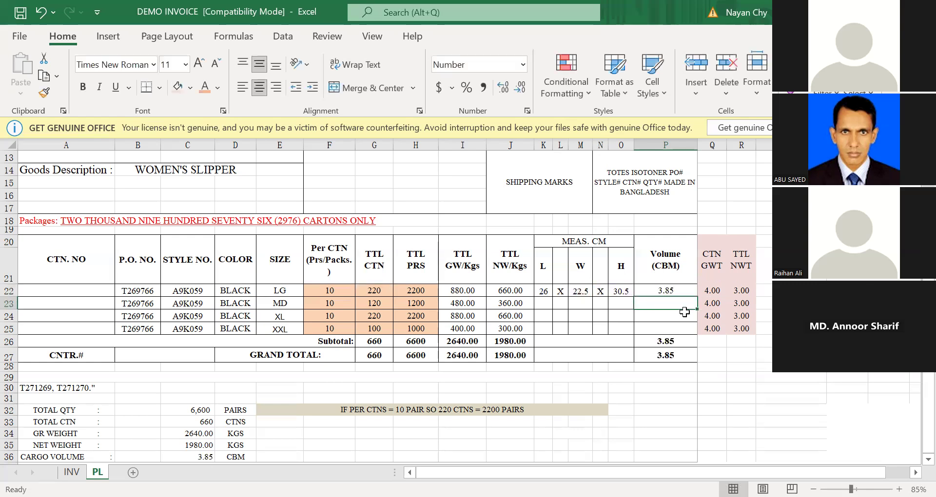
{"action": "key", "text": "Up"}
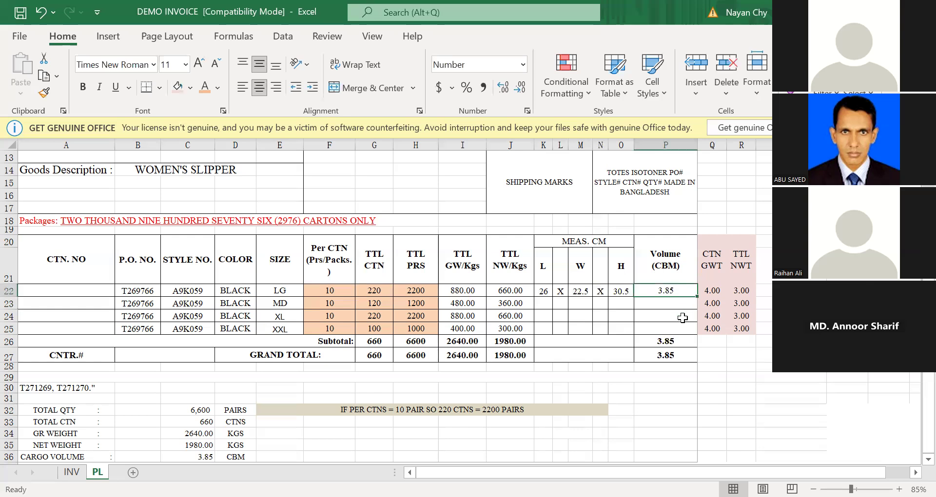
Rearrange the LG row's volume formula in P22 to =K22*M22*O22/1000000*G22 and check its carton-count factor.
{"action": "double_click", "coordinate": [676, 290]}
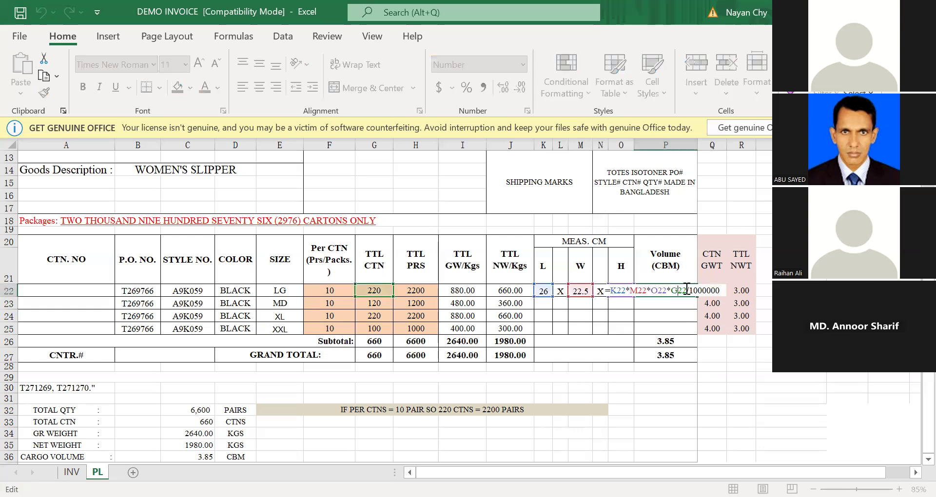
{"action": "key", "text": "BackSpace"}
{"action": "key", "text": "BackSpace"}
{"action": "key", "text": "BackSpace"}
{"action": "key", "text": "BackSpace"}
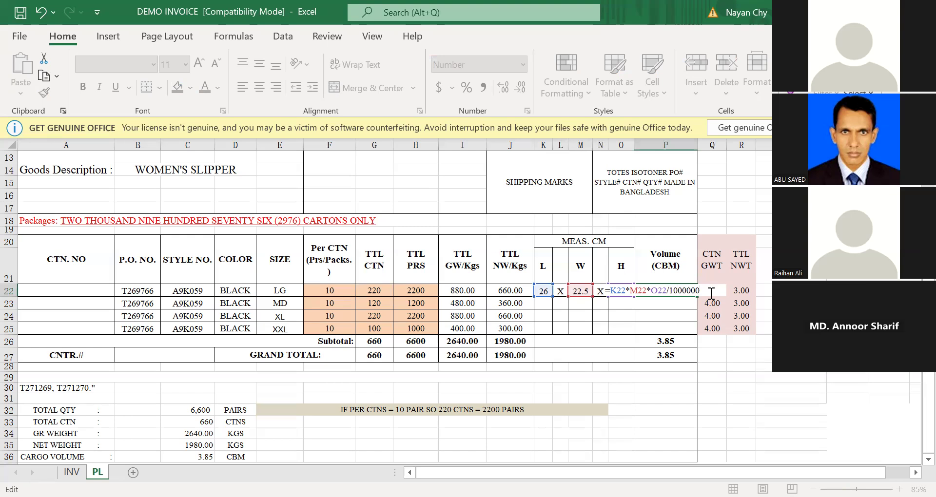
{"action": "type", "text": "*"}
{"action": "key", "text": "Return"}
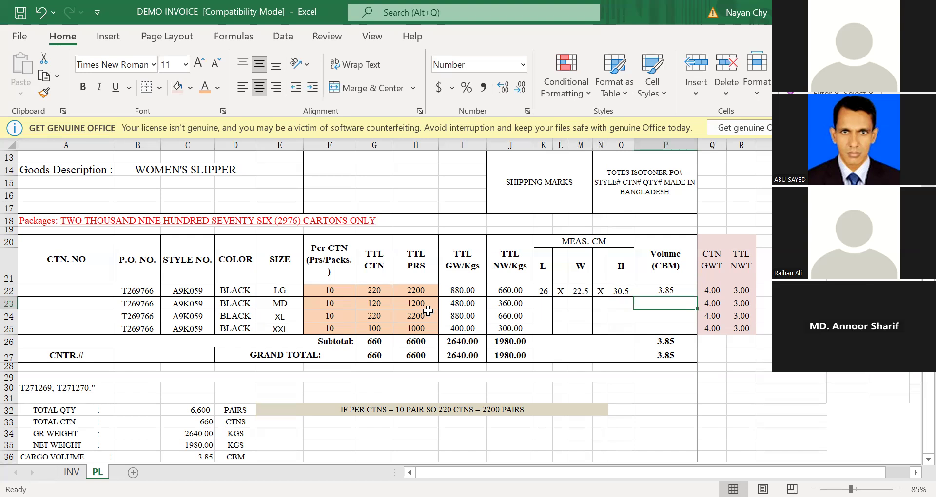
{"action": "double_click", "coordinate": [677, 291]}
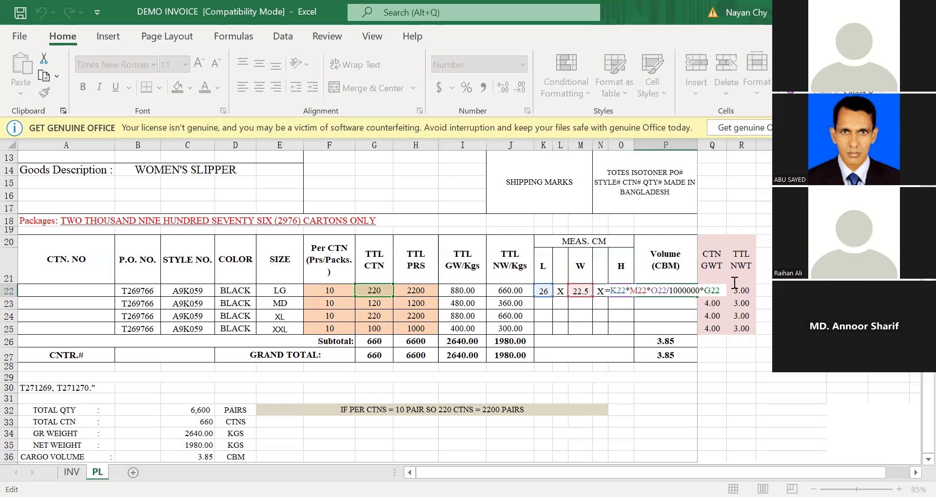
{"action": "mouse_move", "coordinate": [722, 290]}
{"action": "left_mouse_down"}
{"action": "mouse_move", "coordinate": [707, 290]}
{"action": "mouse_move", "coordinate": [722, 291]}
{"action": "left_mouse_up"}
{"action": "left_click", "coordinate": [707, 291]}
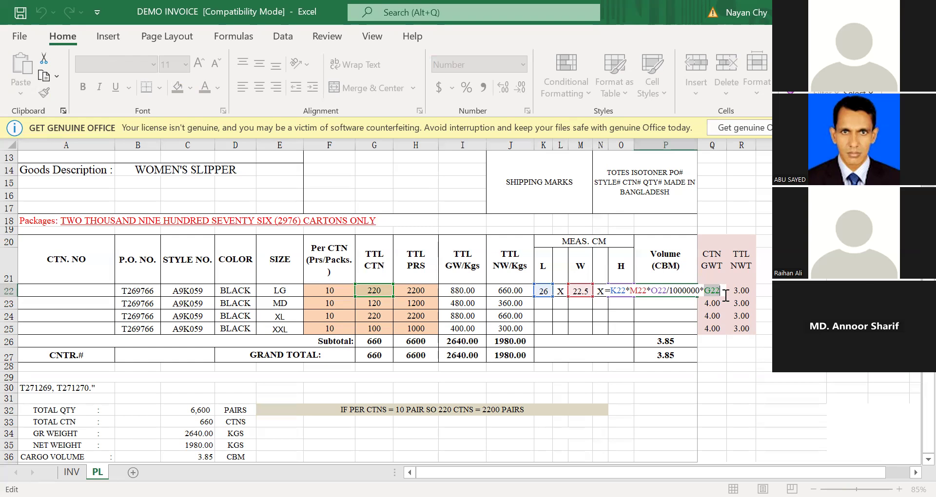
{"action": "key", "text": "Return"}
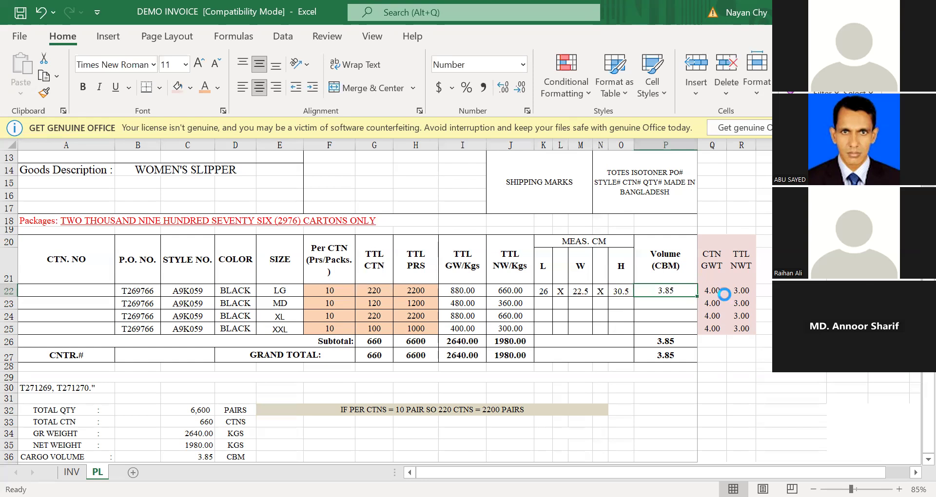
Copy the LG row's volume formula from P22 to the MD, XL and XXL rows in P23:P25.
{"action": "key", "text": "ctrl+c"}
{"action": "key", "text": "Down"}
{"action": "key", "text": "shift+Down"}
{"action": "key", "text": "shift+Down"}
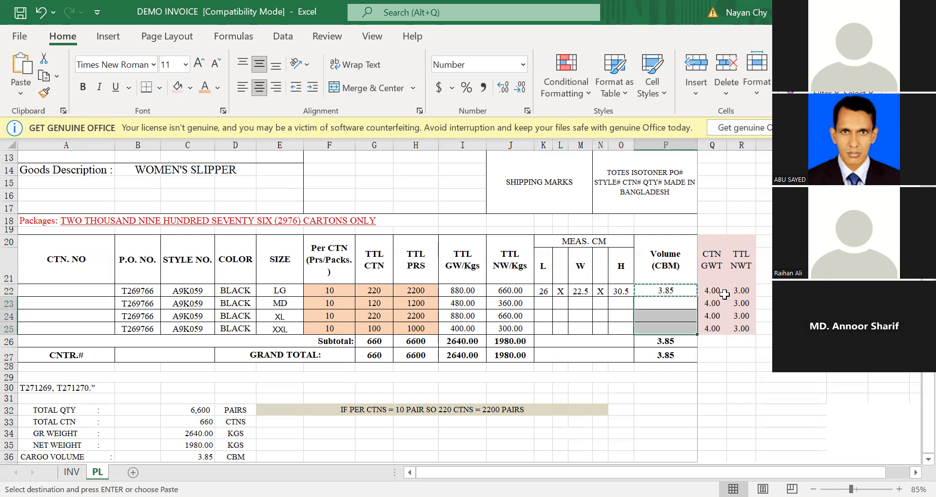
{"action": "key", "text": "Return"}
Copy the LG carton measurements with their X separators from K22:O22 to the MD, XL and XXL rows.
{"action": "key", "text": "Left"}
{"action": "key", "text": "Left"}
{"action": "key", "text": "Left"}
{"action": "key", "text": "Left"}
{"action": "key", "text": "Left"}
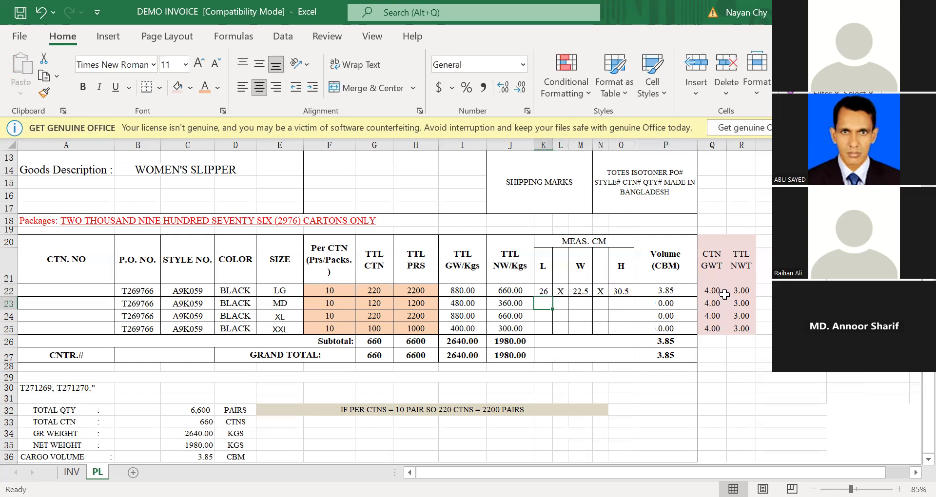
{"action": "key", "text": "Up"}
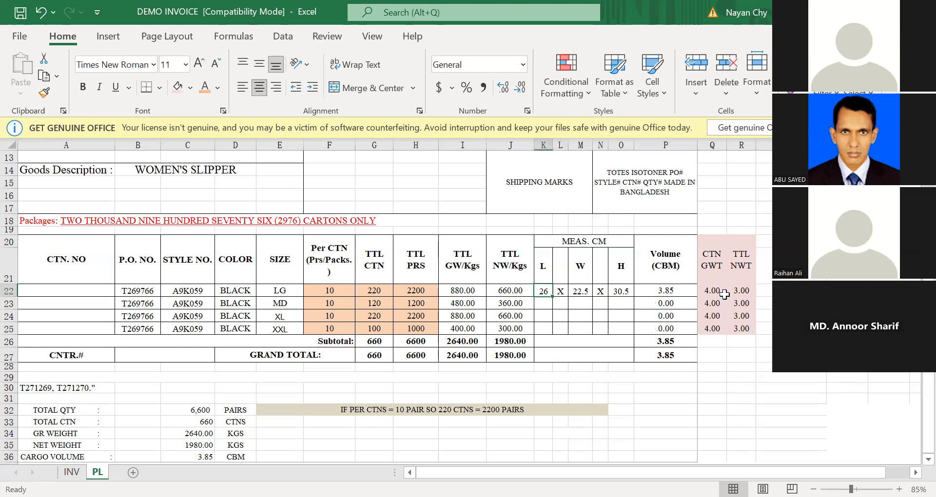
{"action": "key", "text": "shift+Right"}
{"action": "key", "text": "shift+Right"}
{"action": "key", "text": "shift+Right"}
{"action": "key", "text": "shift+Right"}
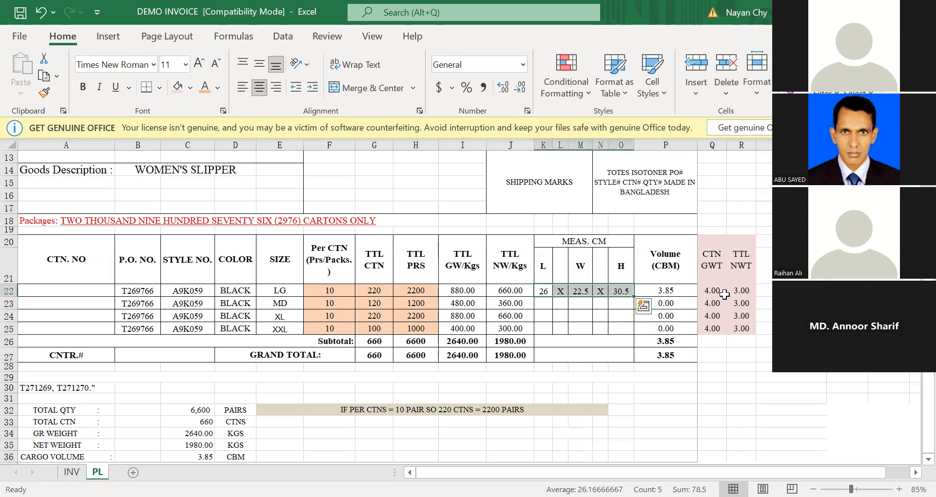
{"action": "key", "text": "ctrl+c"}
{"action": "key", "text": "Down"}
{"action": "key", "text": "shift+Down"}
{"action": "key", "text": "shift+Down"}
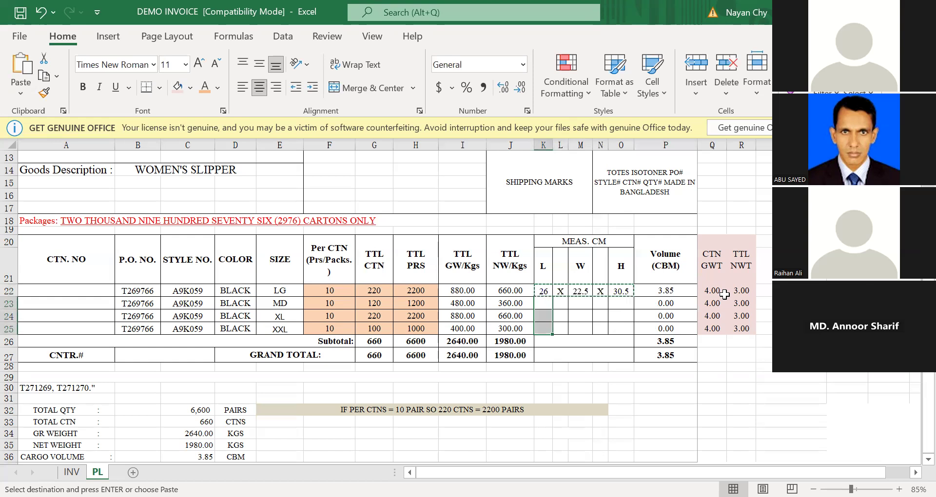
{"action": "key", "text": "Return"}
Review the copied measurements, the volume subtotal in P26 and the quantity, carton, weight and volume summary in C32:C36.
{"action": "key", "text": "Right"}
{"action": "key", "text": "Right"}
{"action": "key", "text": "Right"}
{"action": "key", "text": "Right"}
{"action": "key", "text": "Right"}
{"action": "key", "text": "Right"}
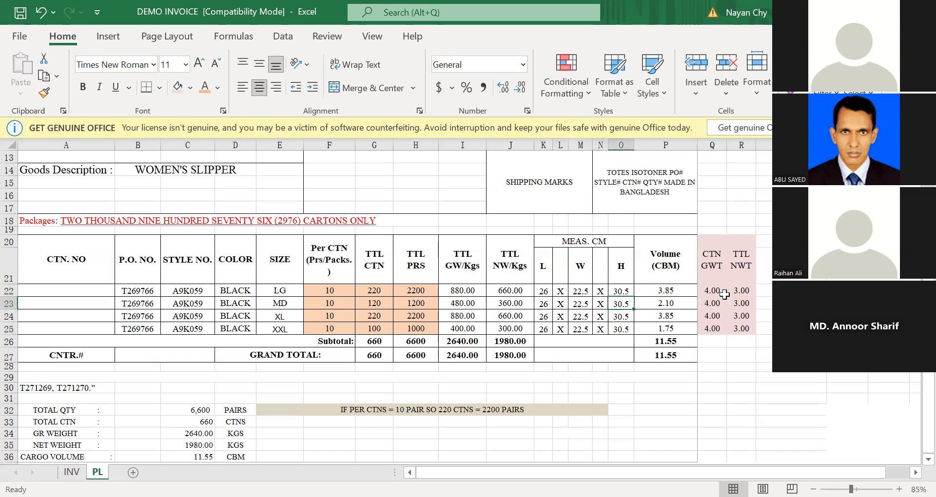
{"action": "key", "text": "Down"}
{"action": "key", "text": "Down"}
{"action": "key", "text": "Left"}
{"action": "key", "text": "Down"}
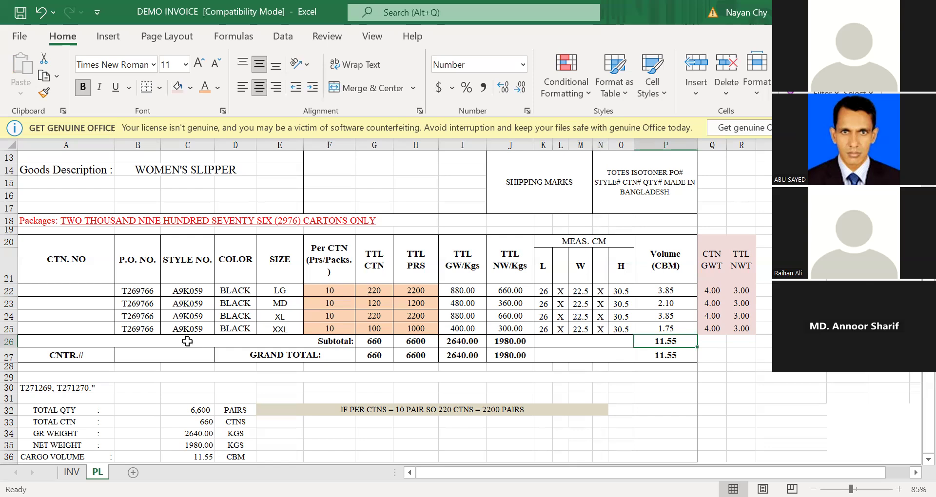
{"action": "scroll", "coordinate": [204, 395], "scroll_direction": "down", "scroll_amount": 1}
{"action": "left_click", "coordinate": [202, 383]}
{"action": "left_click", "coordinate": [202, 372]}
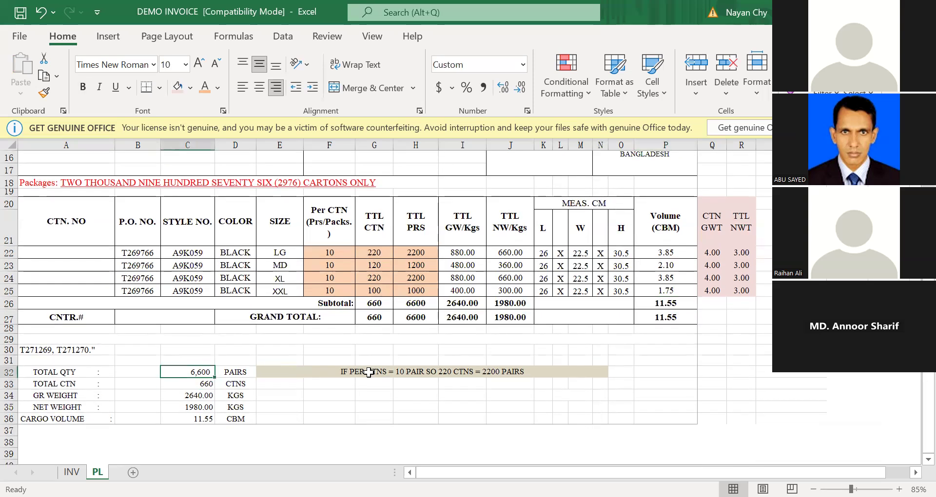
{"action": "key", "text": "Down"}
{"action": "key", "text": "Down"}
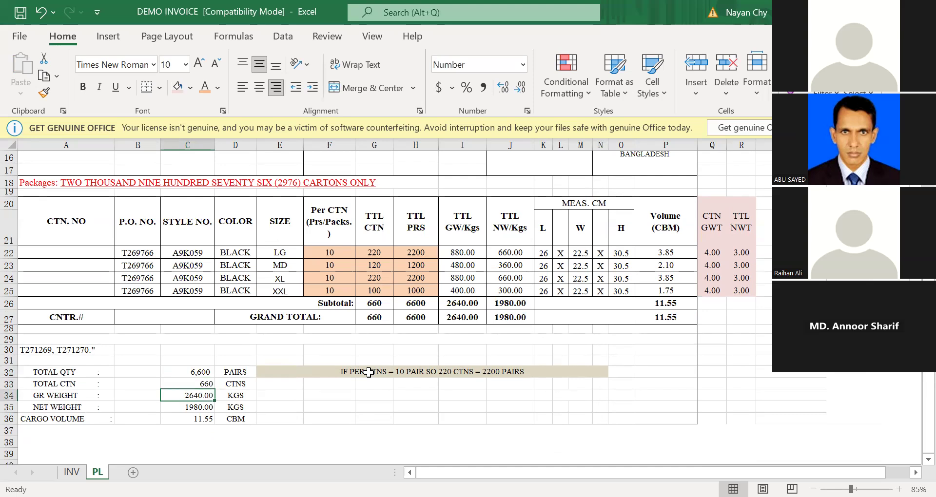
{"action": "key", "text": "Down"}
{"action": "key", "text": "Down"}
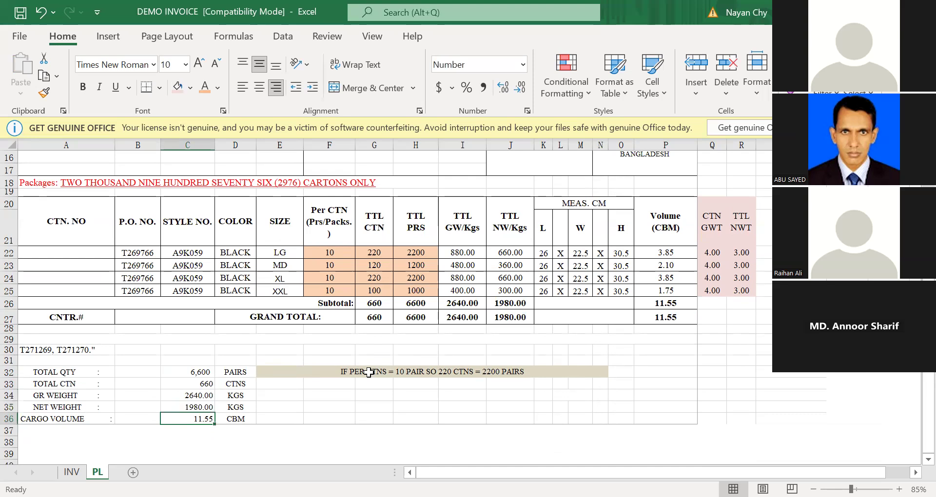
{"action": "key", "text": "Up"}
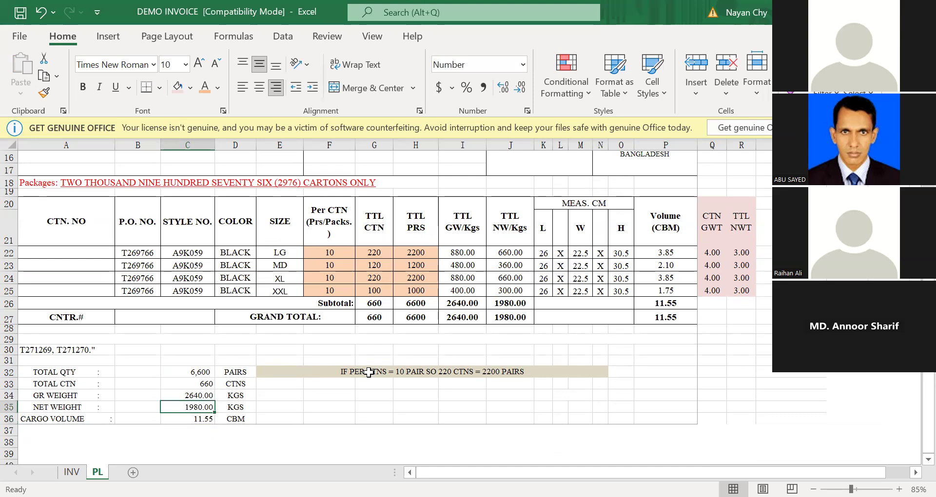
{"action": "key", "text": "Down"}
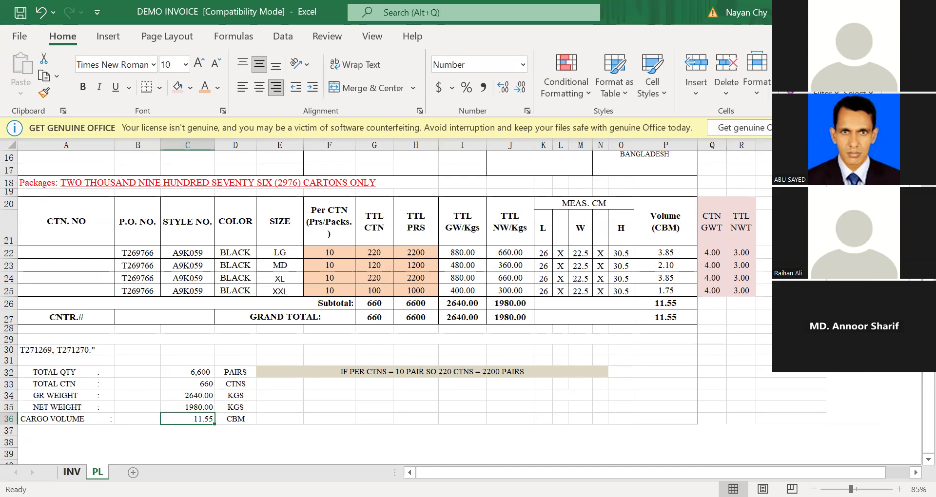
{"action": "left_click_drag", "start_coordinate": [43, 375], "coordinate": [259, 423]}
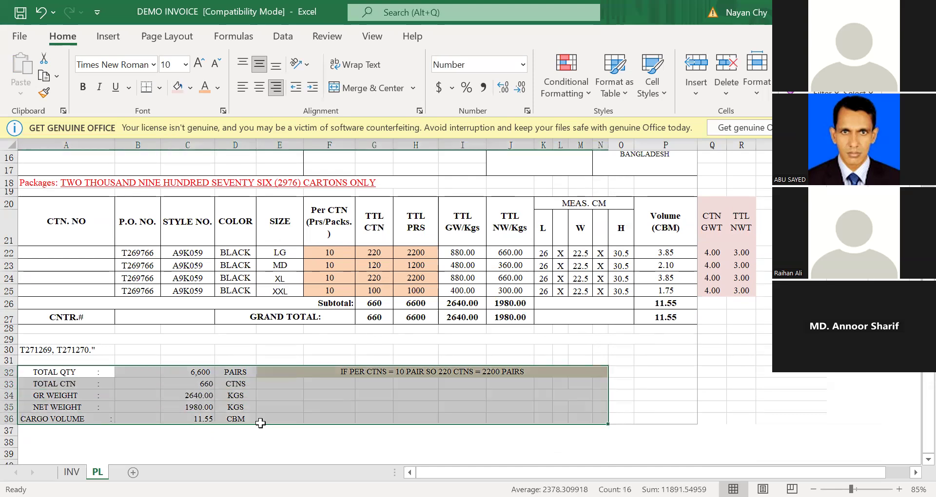
Clear the leftover P.O. numbers from A30 below the packing table.
{"action": "left_click", "coordinate": [580, 292]}
{"action": "left_click", "coordinate": [35, 352]}
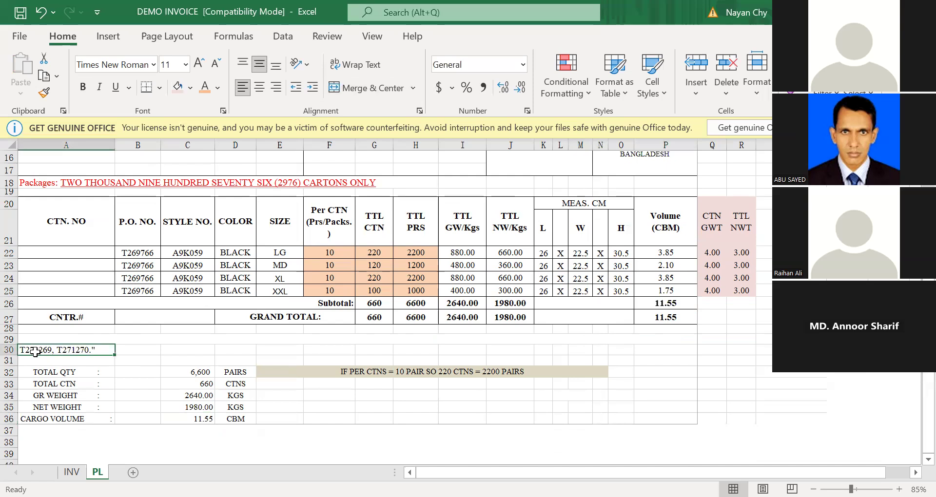
{"action": "key", "text": "Delete"}
Look over the INV sheet's commercial invoice, from its header to the item table and totals.
{"action": "left_click", "coordinate": [72, 472]}
{"action": "scroll", "coordinate": [196, 374], "scroll_direction": "down", "scroll_amount": 2}
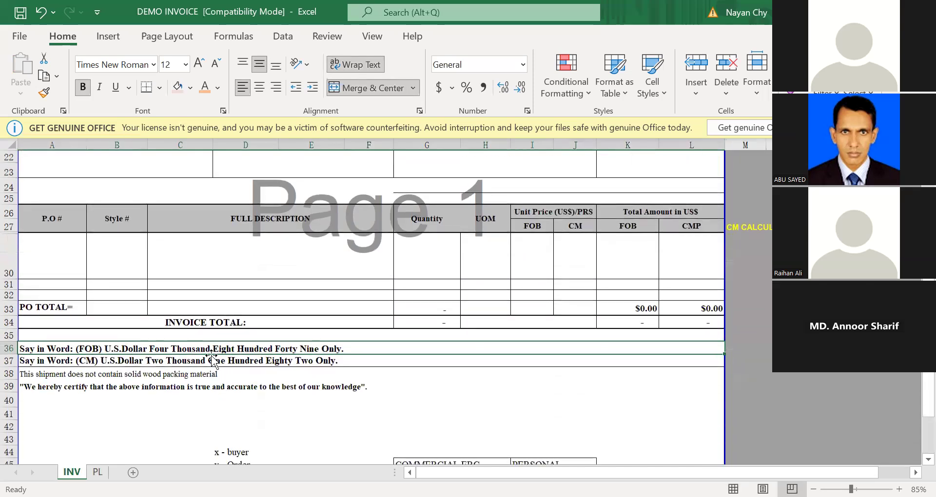
{"action": "scroll", "coordinate": [195, 374], "scroll_direction": "up", "scroll_amount": 10}
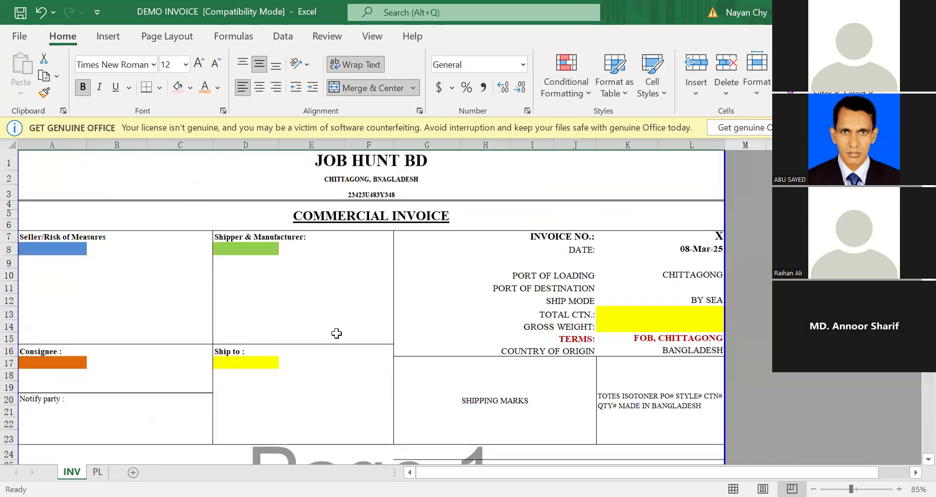
{"action": "scroll", "coordinate": [355, 351], "scroll_direction": "down", "scroll_amount": 5}
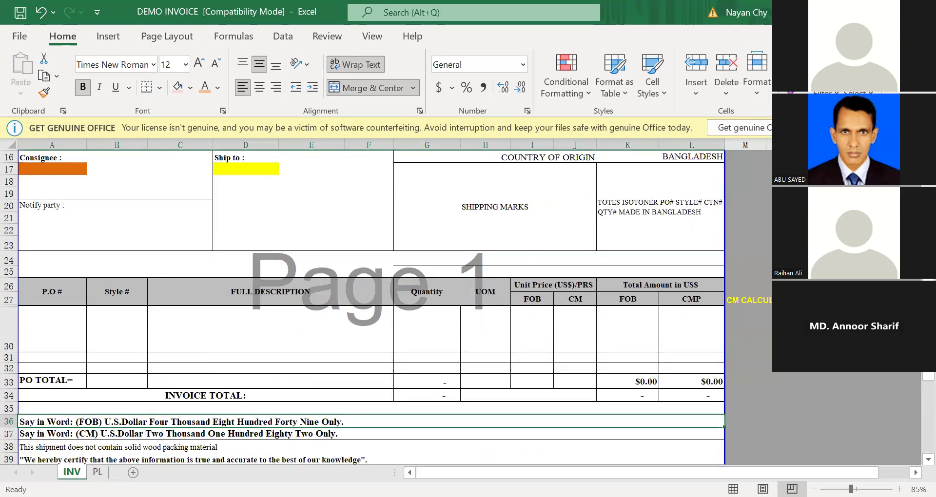
On the PL sheet, inspect the =H27 link in C32 and compare the summary C32:C36 with the grand total row.
{"action": "key", "text": "ctrl+Page_Down"}
{"action": "left_click_drag", "start_coordinate": [54, 372], "coordinate": [80, 417]}
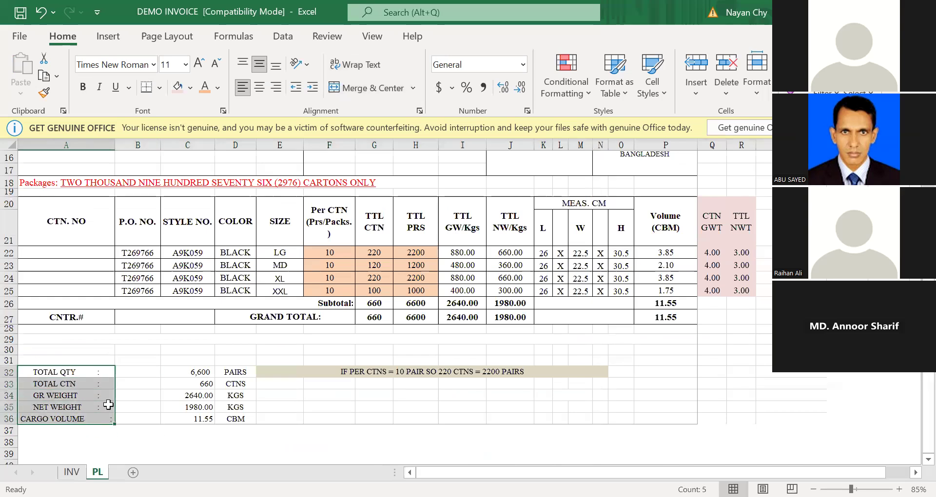
{"action": "left_click", "coordinate": [207, 373]}
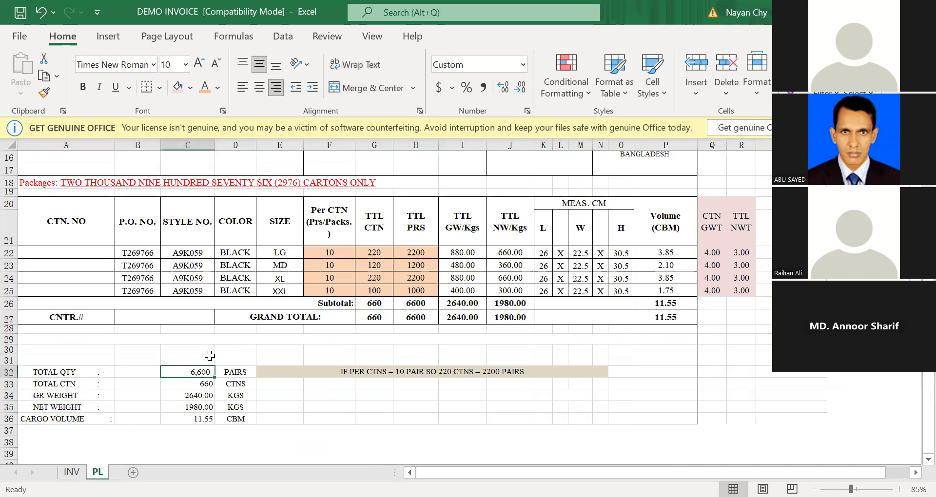
{"action": "type", "text": "=H27"}
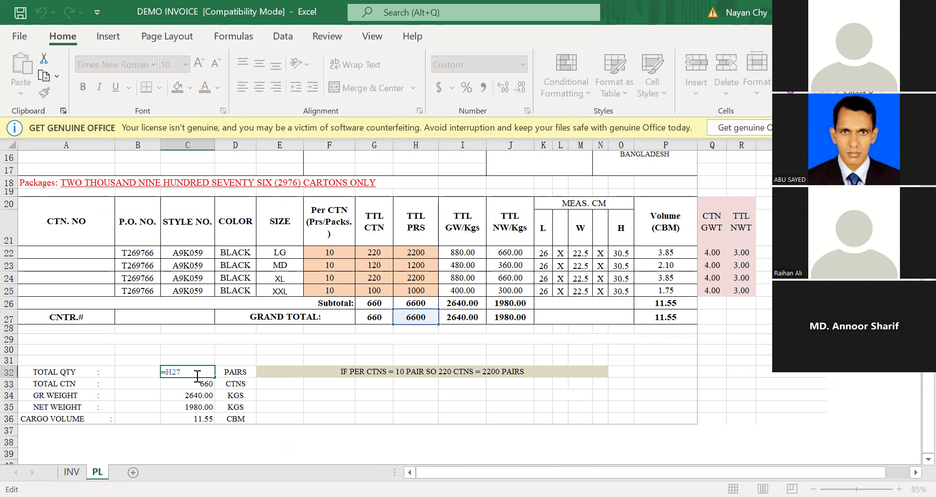
{"action": "key", "text": "Return"}
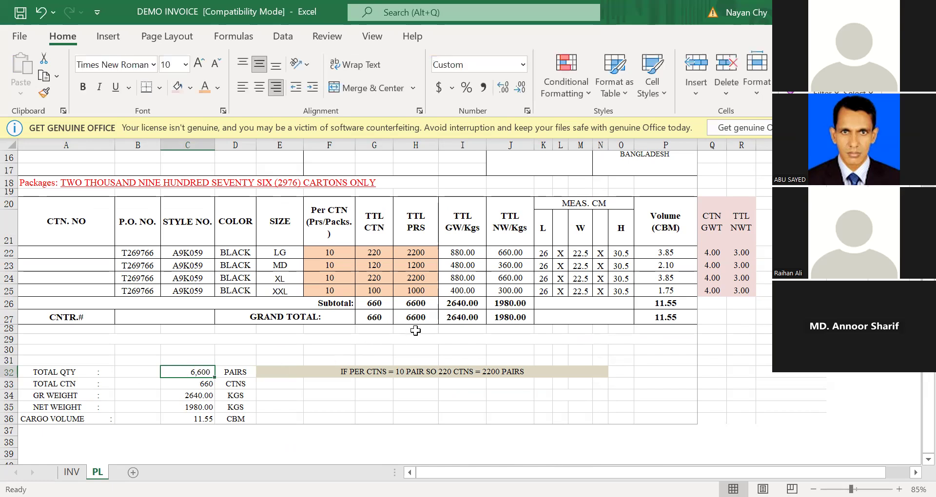
{"action": "left_click", "coordinate": [415, 318]}
{"action": "left_click", "coordinate": [200, 372]}
{"action": "left_click_drag", "start_coordinate": [200, 374], "coordinate": [200, 429]}
{"action": "left_click_drag", "start_coordinate": [385, 320], "coordinate": [653, 320]}
{"action": "left_click_drag", "start_coordinate": [189, 375], "coordinate": [200, 420]}
{"action": "scroll", "coordinate": [468, 263], "scroll_direction": "up", "scroll_amount": 1}
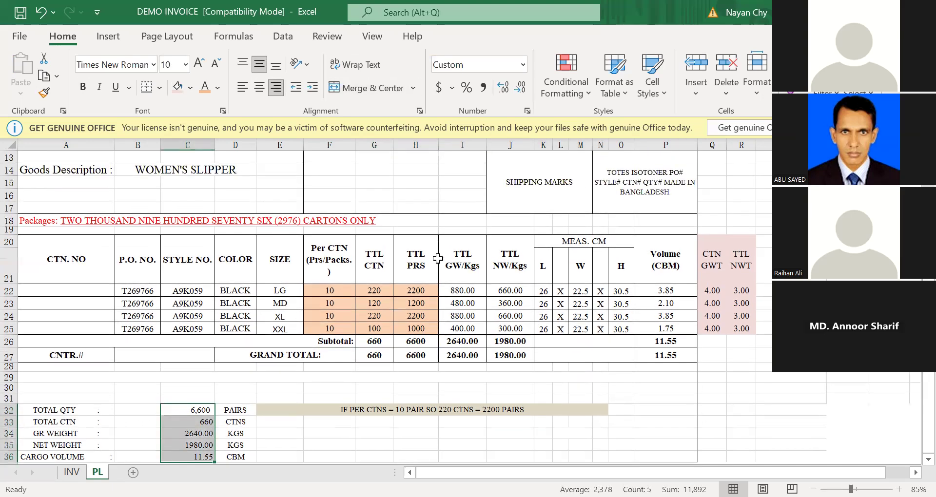
{"action": "left_click", "coordinate": [419, 261]}
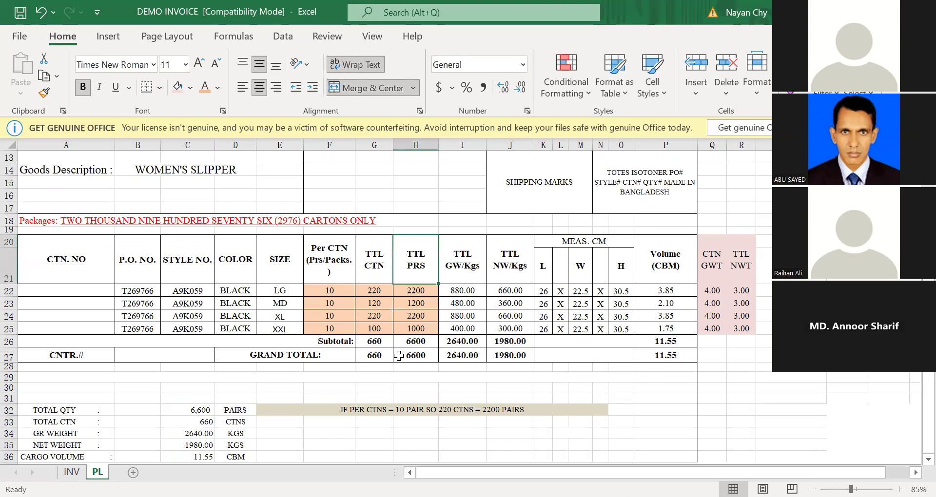
Change the Packages line in row 18 to read SIX HUNDRED SIXTY (660) CARTONS ONLY.
{"action": "double_click", "coordinate": [88, 220]}
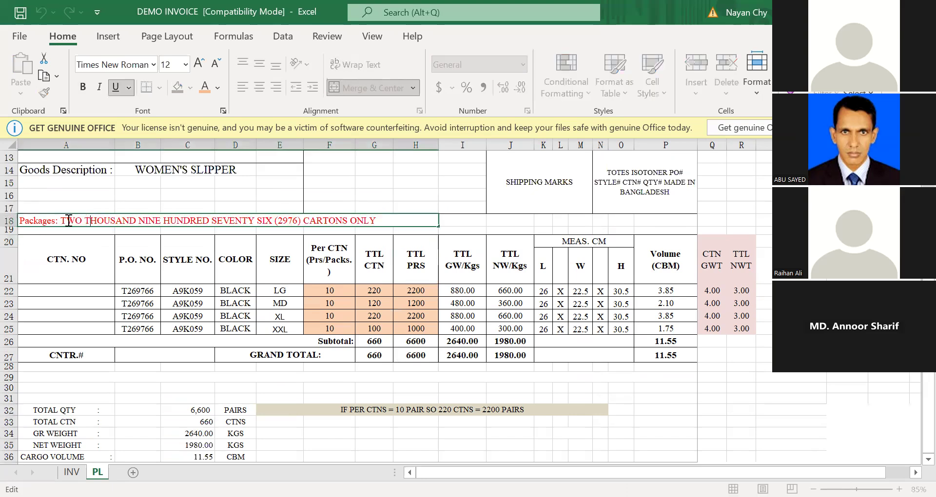
{"action": "left_click_drag", "start_coordinate": [66, 222], "coordinate": [274, 217]}
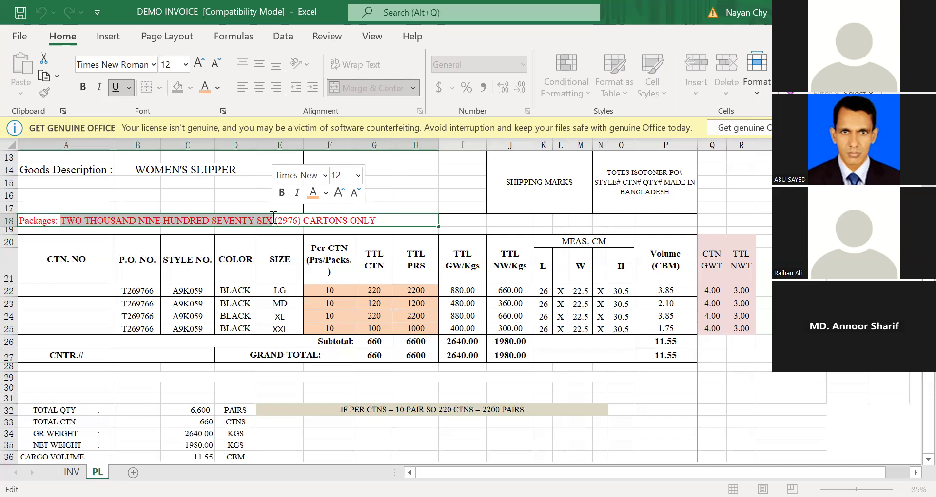
{"action": "type", "text": "SIX HUNDRED SIXTY"}
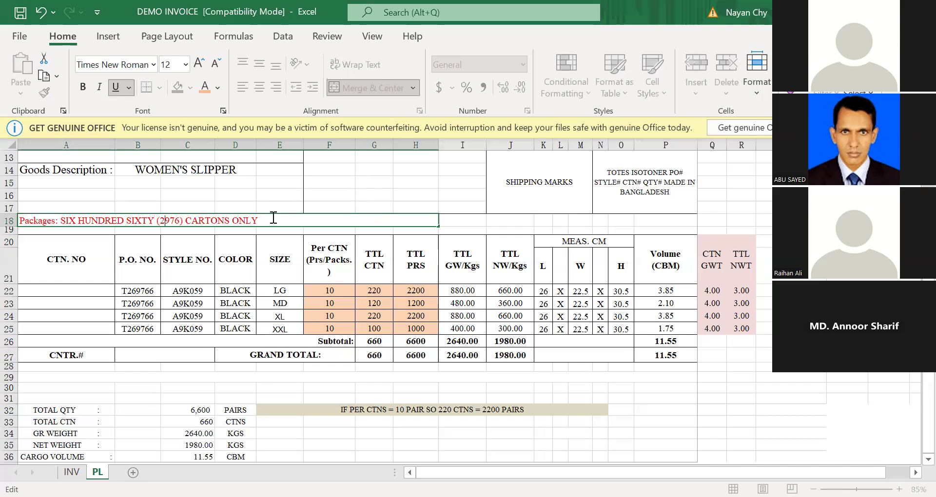
{"action": "key", "text": "BackSpace"}
{"action": "key", "text": "BackSpace"}
{"action": "key", "text": "BackSpace"}
{"action": "key", "text": "BackSpace"}
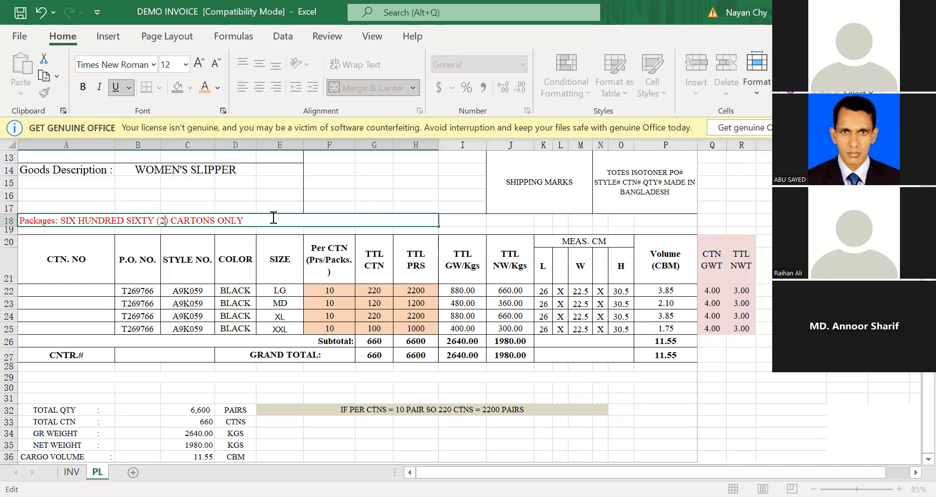
{"action": "type", "text": "660"}
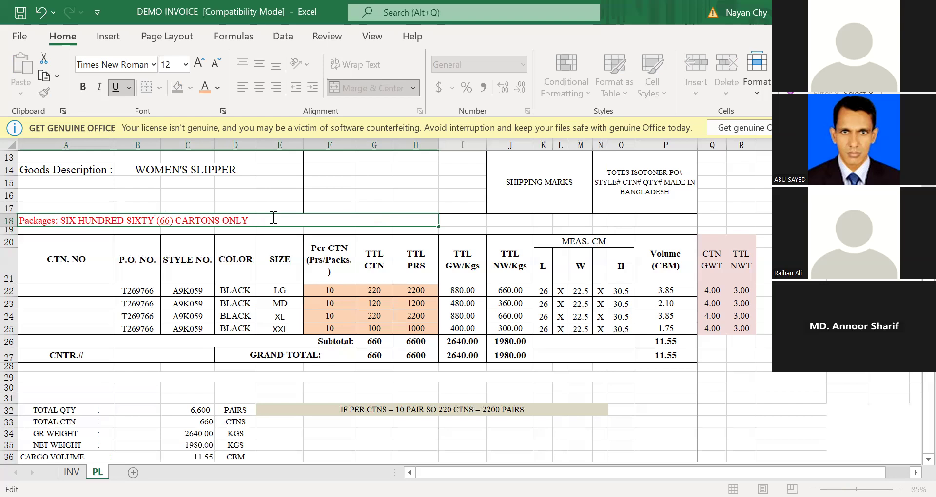
{"action": "key", "text": "Return"}
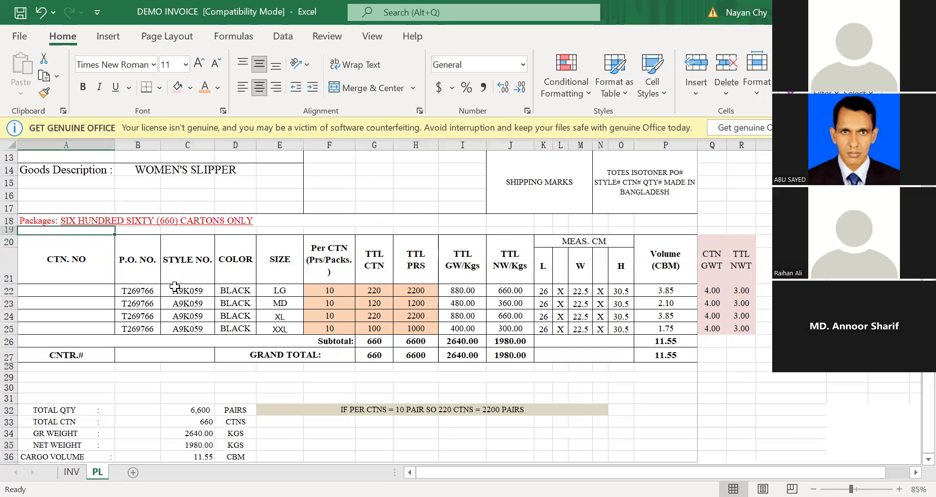
Look over the PL sheet's header block and packing table, checking the LG and MD rows across to the empty CTN. NO cells.
{"action": "scroll", "coordinate": [349, 312], "scroll_direction": "up", "scroll_amount": 4}
{"action": "left_click", "coordinate": [116, 198]}
{"action": "left_click_drag", "start_coordinate": [393, 364], "coordinate": [421, 429]}
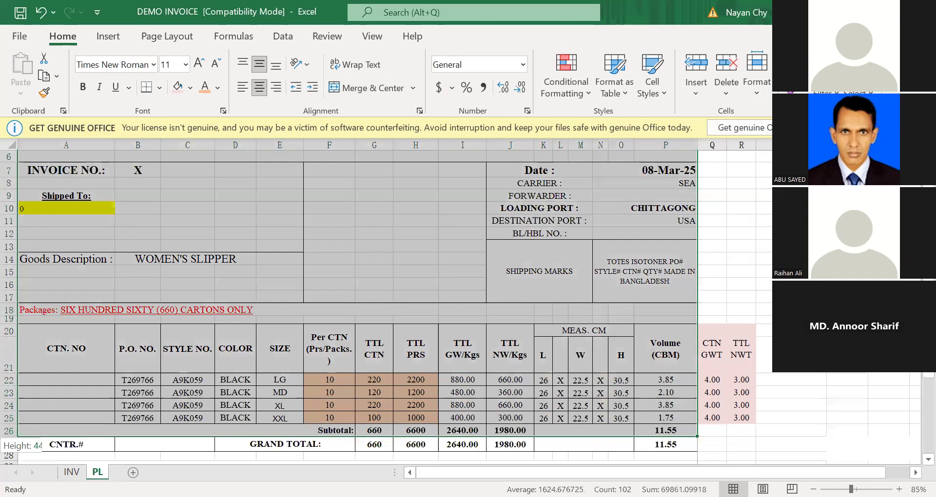
{"action": "left_click", "coordinate": [321, 365]}
{"action": "scroll", "coordinate": [320, 365], "scroll_direction": "down", "scroll_amount": 1}
{"action": "left_click", "coordinate": [599, 358]}
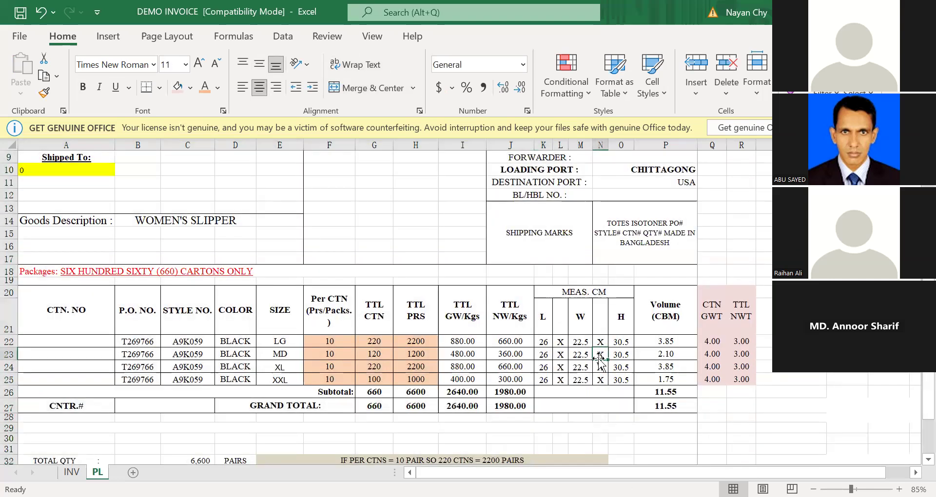
{"action": "key", "text": "Left"}
{"action": "key", "text": "Left"}
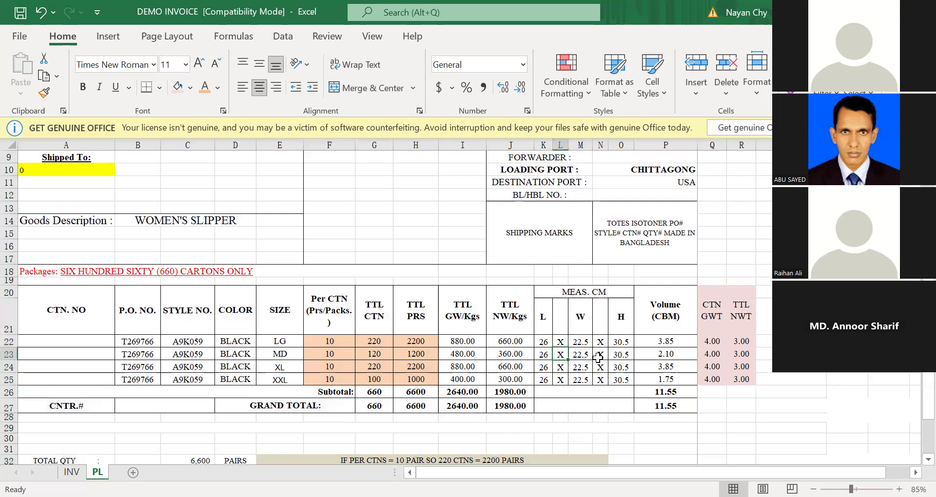
{"action": "key", "text": "Left"}
{"action": "key", "text": "Left"}
{"action": "key", "text": "Left"}
{"action": "key", "text": "Left"}
{"action": "key", "text": "Left"}
{"action": "key", "text": "Left"}
{"action": "key", "text": "Left"}
{"action": "key", "text": "Left"}
{"action": "key", "text": "Left"}
{"action": "key", "text": "Left"}
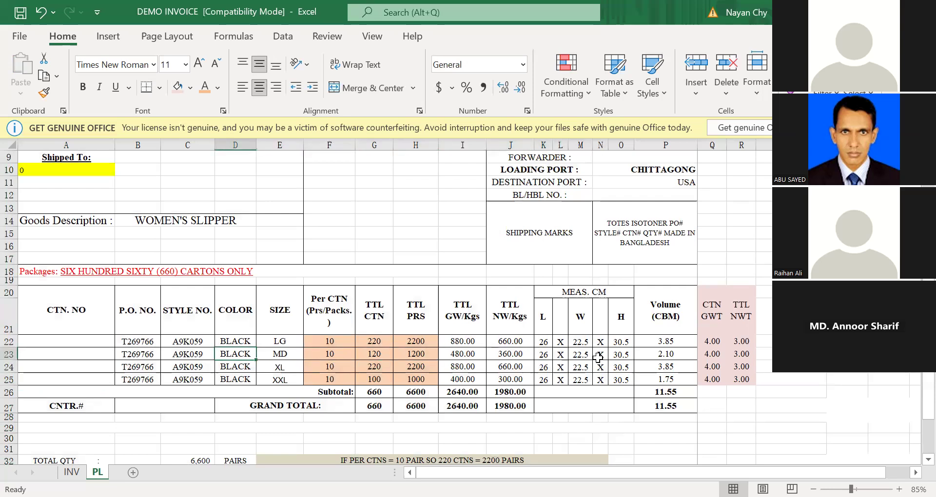
{"action": "key", "text": "Up"}
{"action": "key", "text": "Right"}
{"action": "key", "text": "Right"}
{"action": "key", "text": "Right"}
{"action": "key", "text": "Right"}
{"action": "key", "text": "Right"}
{"action": "key", "text": "Left"}
{"action": "key", "text": "Left"}
{"action": "key", "text": "Left"}
{"action": "key", "text": "Left"}
{"action": "key", "text": "Left"}
{"action": "key", "text": "Left"}
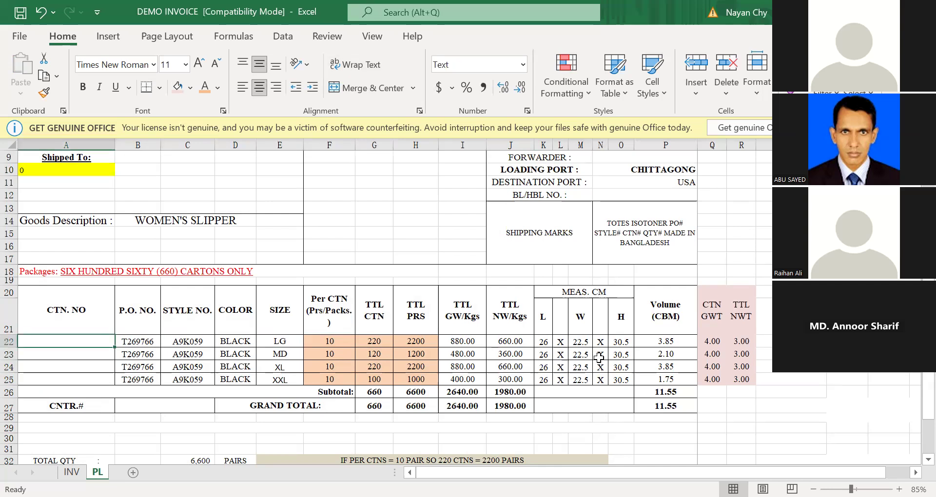
Enter the carton number range 1-220 for the LG row in A22.
{"action": "left_click_drag", "start_coordinate": [60, 314], "coordinate": [67, 378]}
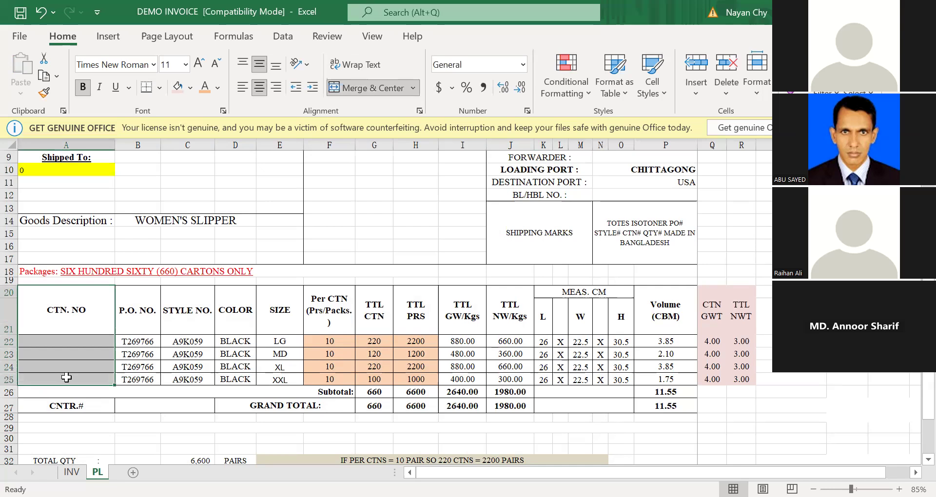
{"action": "left_click", "coordinate": [373, 341]}
{"action": "left_click", "coordinate": [93, 340]}
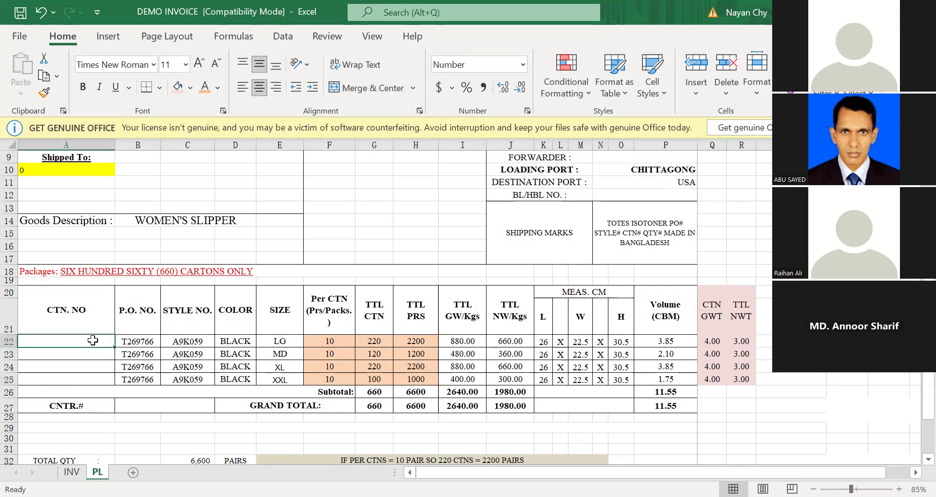
{"action": "type", "text": "1-220"}
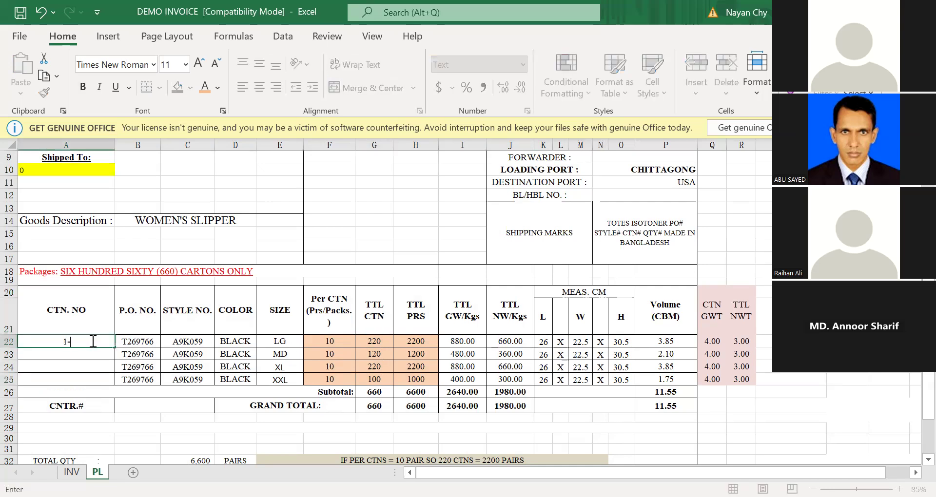
{"action": "key", "text": "Return"}
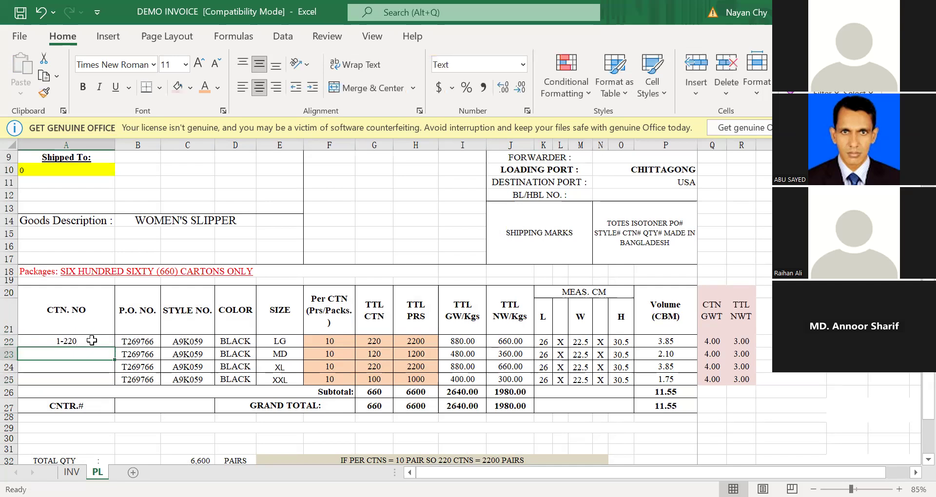
Compare the carton range in A22 with the LG row's P.O., style, color, size and total carton entries.
{"action": "key", "text": "Up"}
{"action": "key", "text": "Up"}
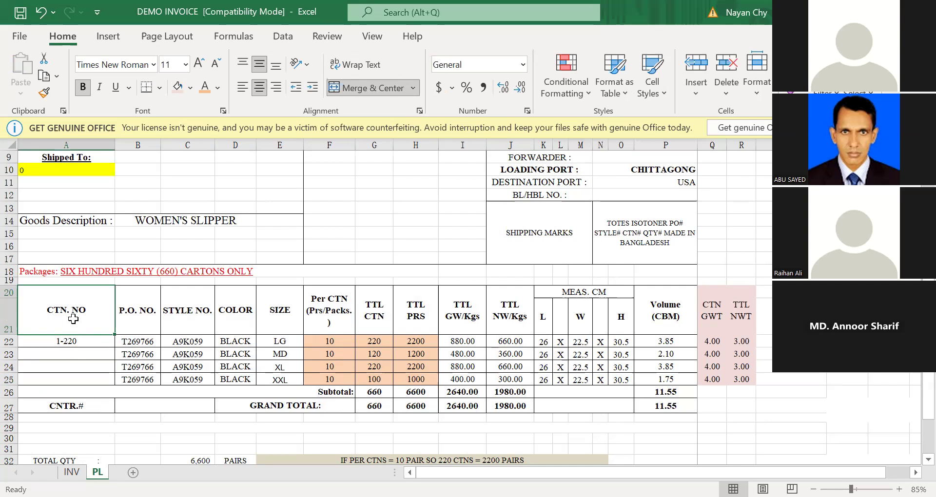
{"action": "left_click", "coordinate": [189, 345]}
{"action": "left_click", "coordinate": [72, 341]}
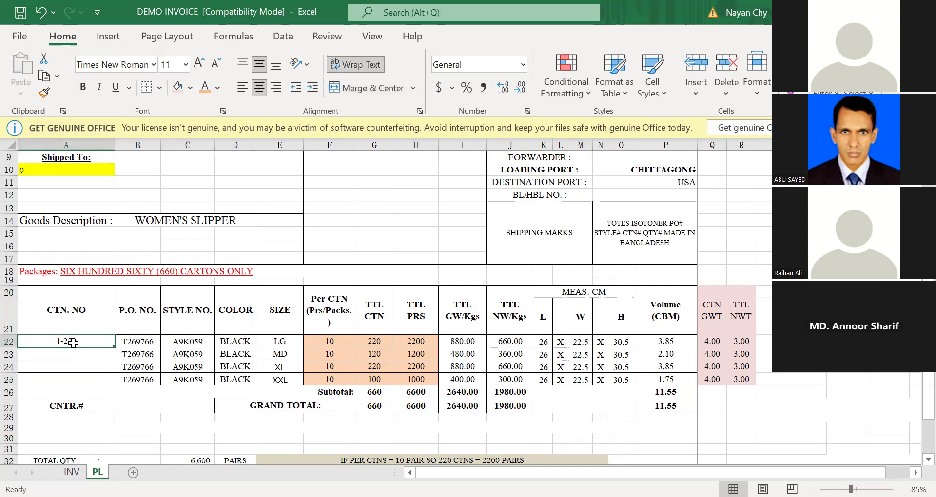
{"action": "left_click", "coordinate": [132, 344]}
{"action": "left_click_drag", "start_coordinate": [153, 346], "coordinate": [239, 344]}
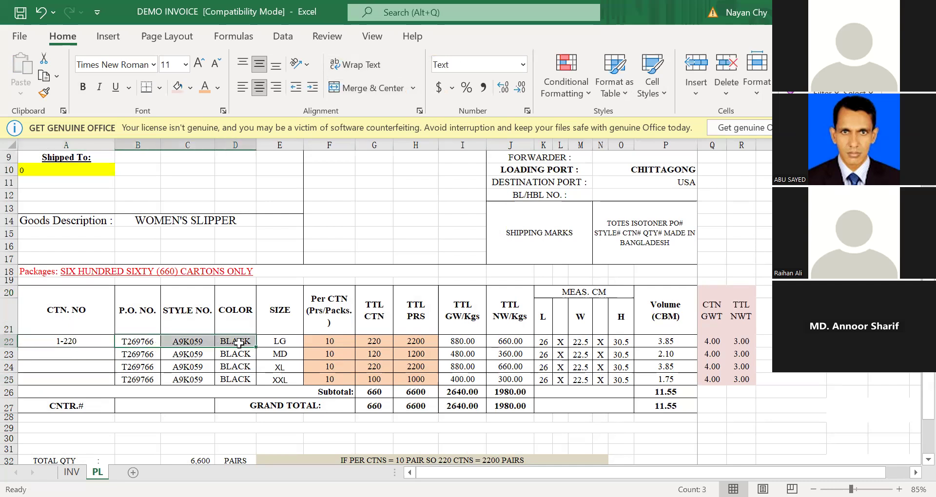
{"action": "left_click", "coordinate": [169, 342]}
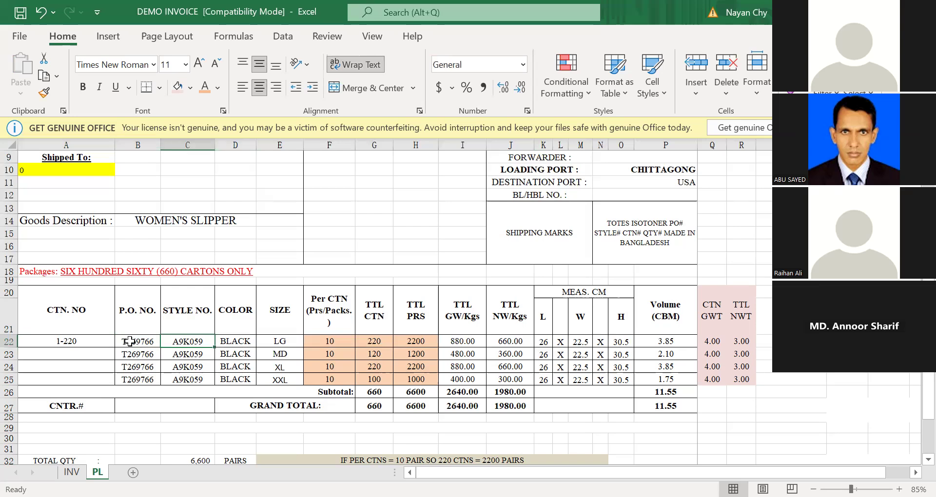
{"action": "left_click", "coordinate": [114, 342]}
{"action": "left_click", "coordinate": [374, 343]}
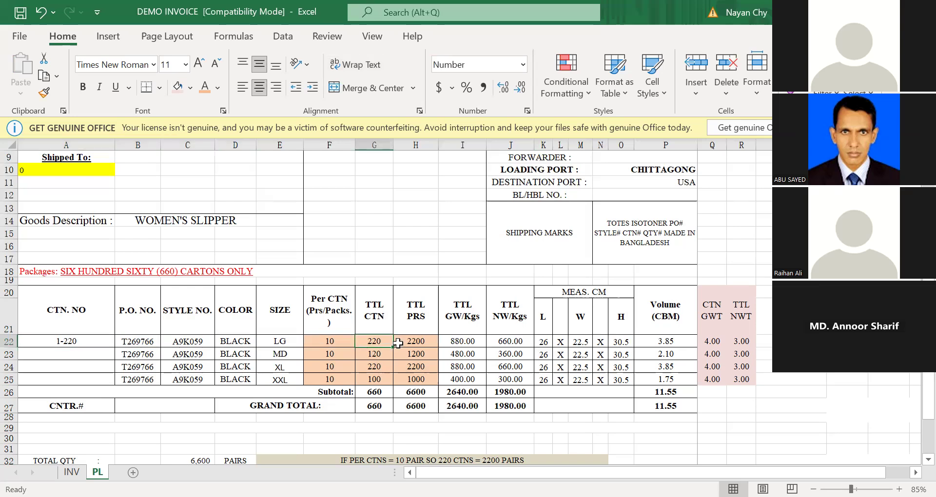
{"action": "left_click", "coordinate": [61, 342]}
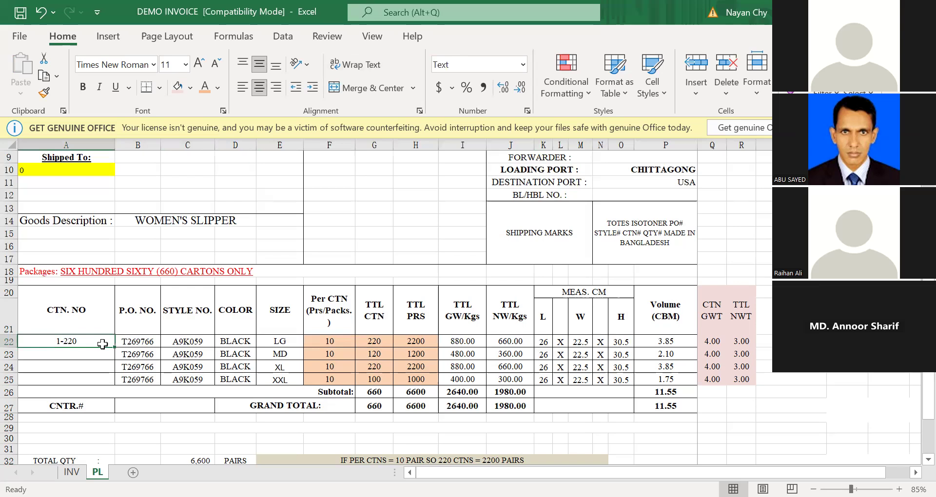
{"action": "left_click_drag", "start_coordinate": [141, 343], "coordinate": [353, 344]}
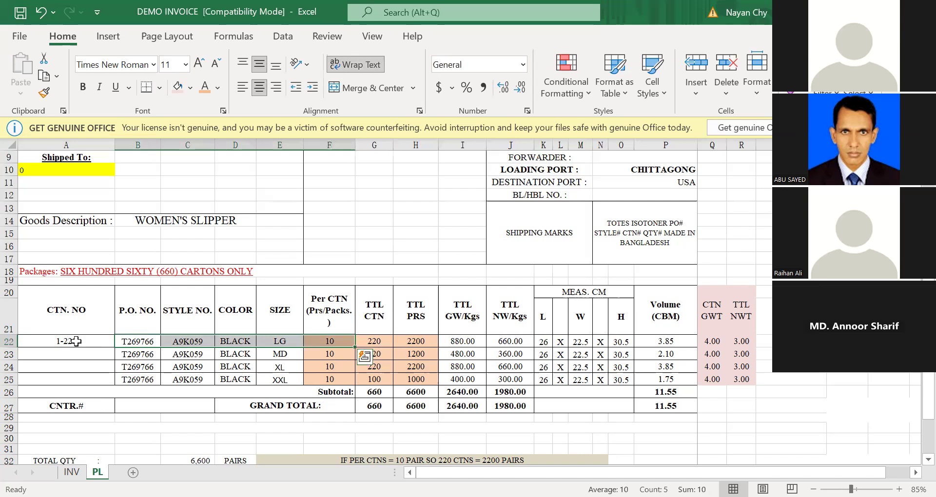
{"action": "left_click", "coordinate": [76, 341]}
Try to calculate the MD row's carton number with =221+120 in A23, and clear the cell.
{"action": "left_click", "coordinate": [63, 355]}
{"action": "double_click", "coordinate": [76, 358]}
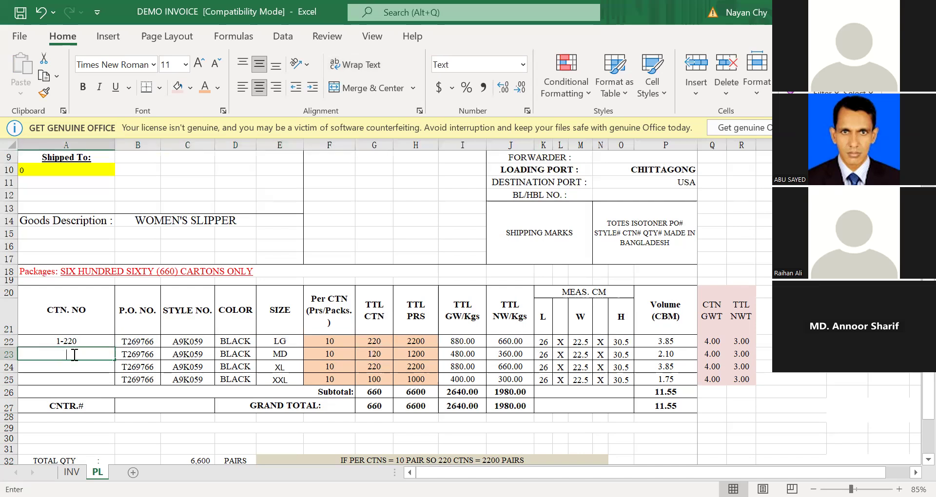
{"action": "type", "text": "21"}
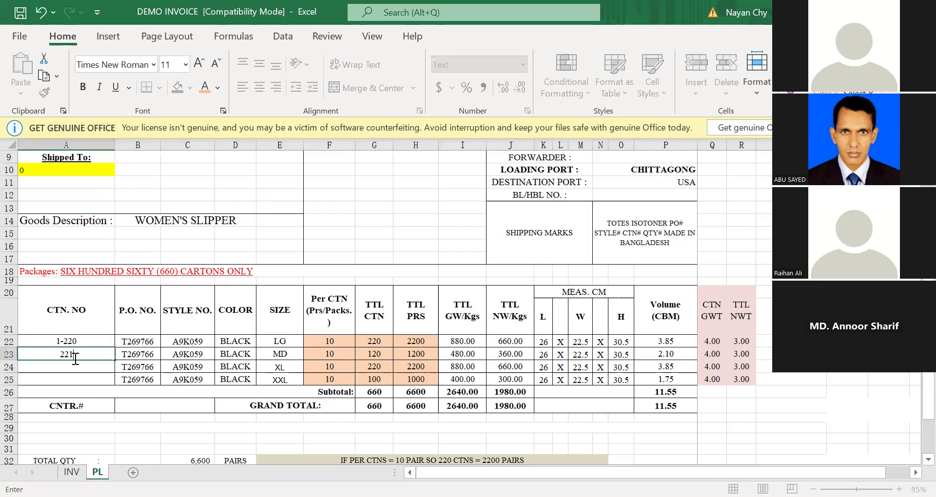
{"action": "type", "text": "-"}
{"action": "key", "text": "BackSpace"}
{"action": "key", "text": "BackSpace"}
{"action": "key", "text": "BackSpace"}
{"action": "key", "text": "BackSpace"}
{"action": "type", "text": "="}
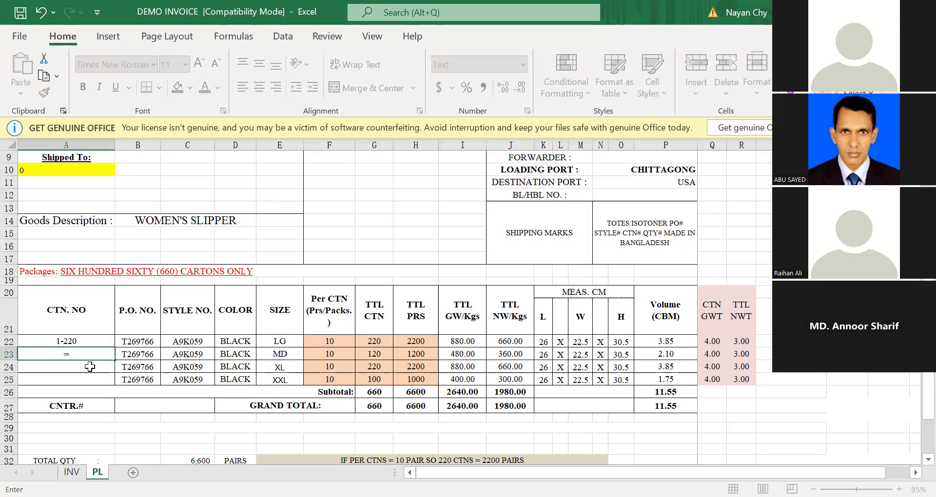
{"action": "type", "text": "221+120"}
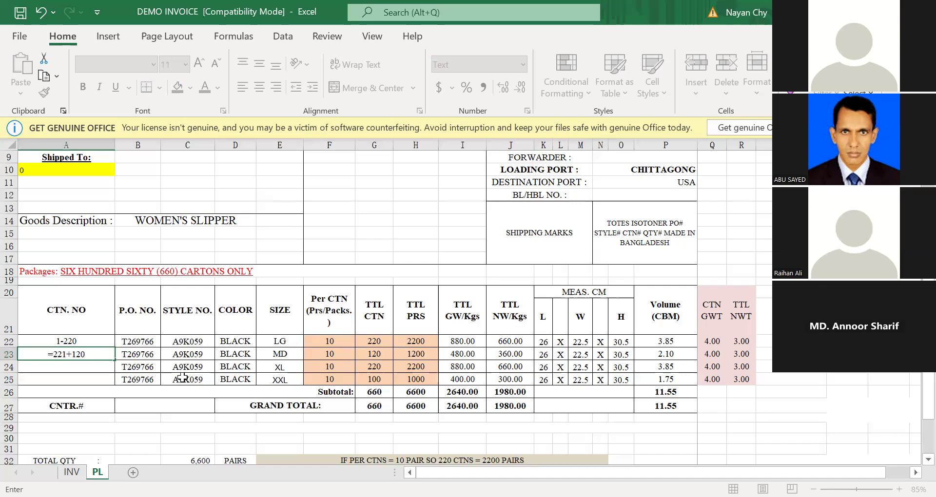
{"action": "key", "text": "Return"}
{"action": "key", "text": "Up"}
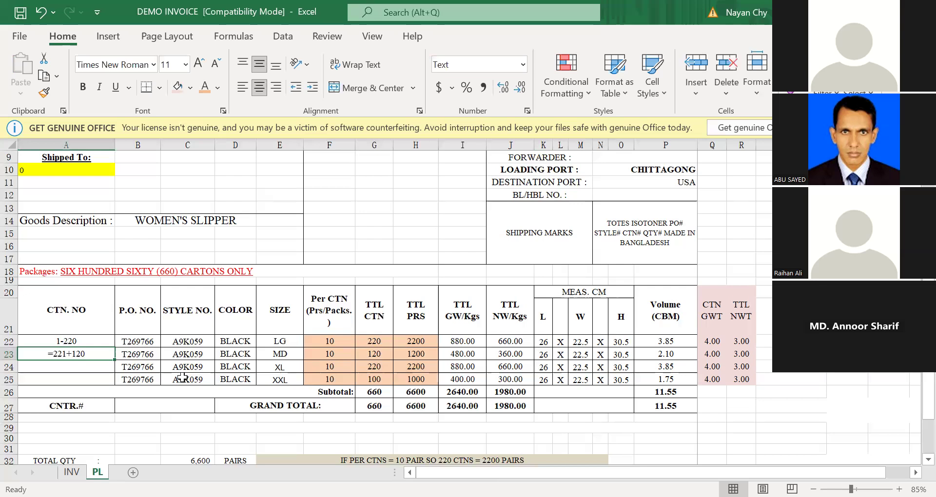
{"action": "key", "text": "Delete"}
Calculate =221+120 in the spare cell C30 below the packing table.
{"action": "left_click", "coordinate": [187, 440]}
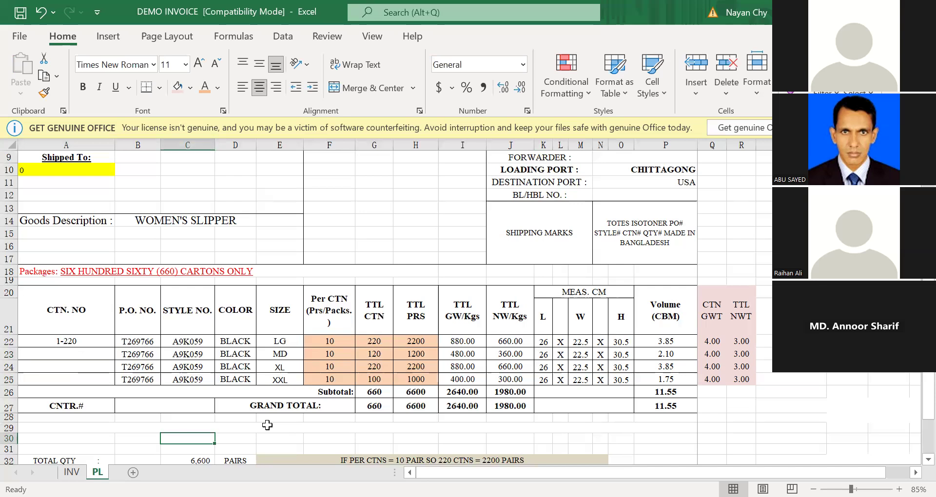
{"action": "type", "text": "221+"}
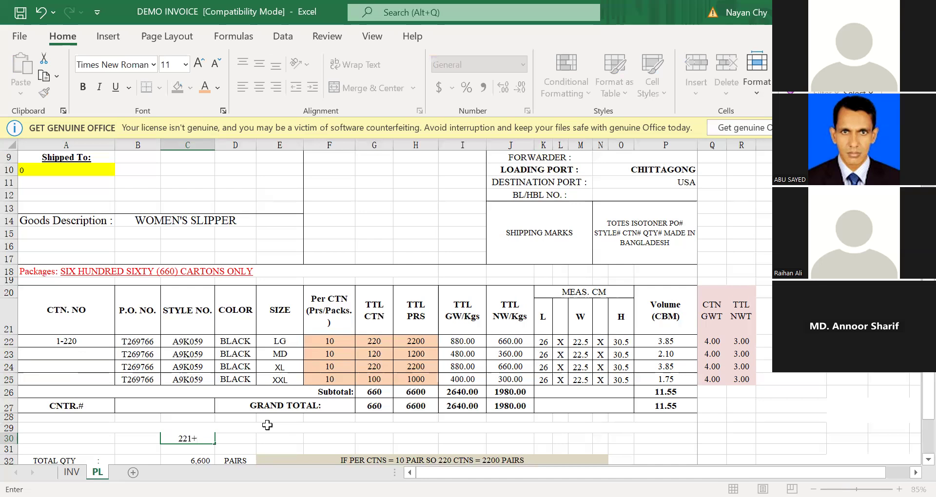
{"action": "type", "text": "120"}
{"action": "key", "text": "Return"}
{"action": "key", "text": "Up"}
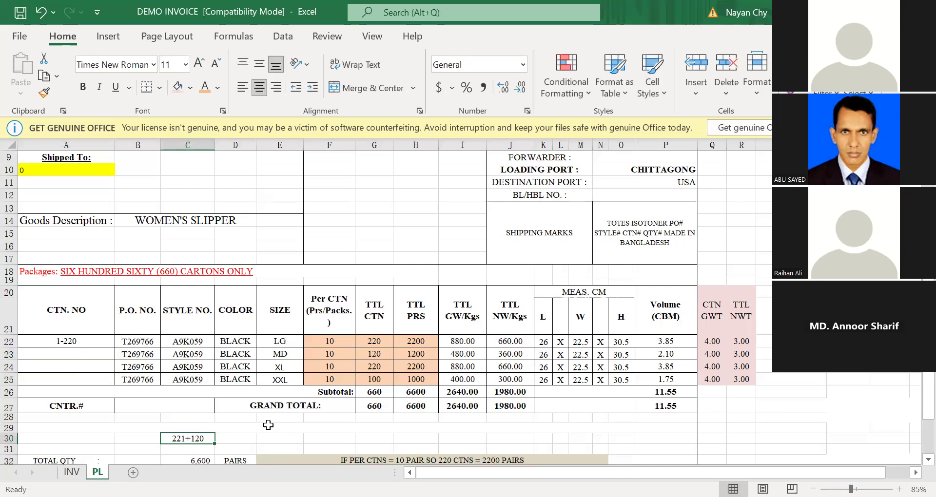
{"action": "double_click", "coordinate": [171, 439]}
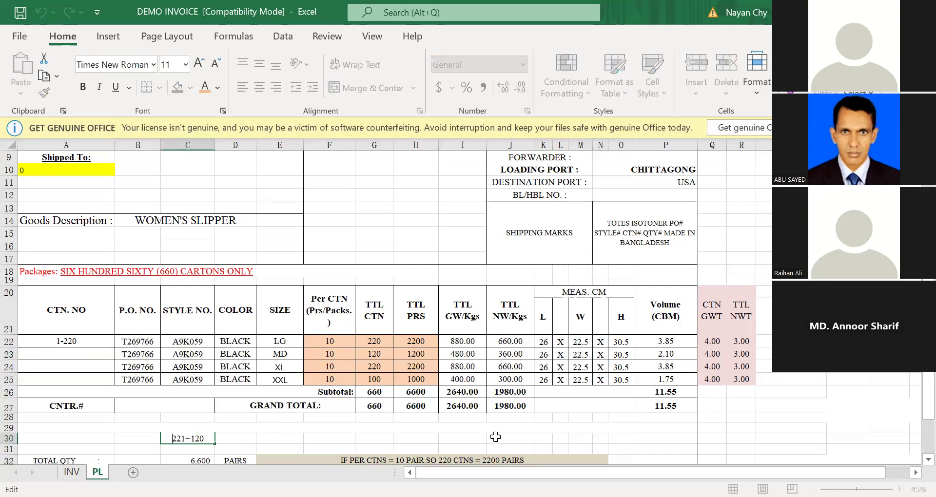
{"action": "type", "text": "="}
{"action": "key", "text": "Return"}
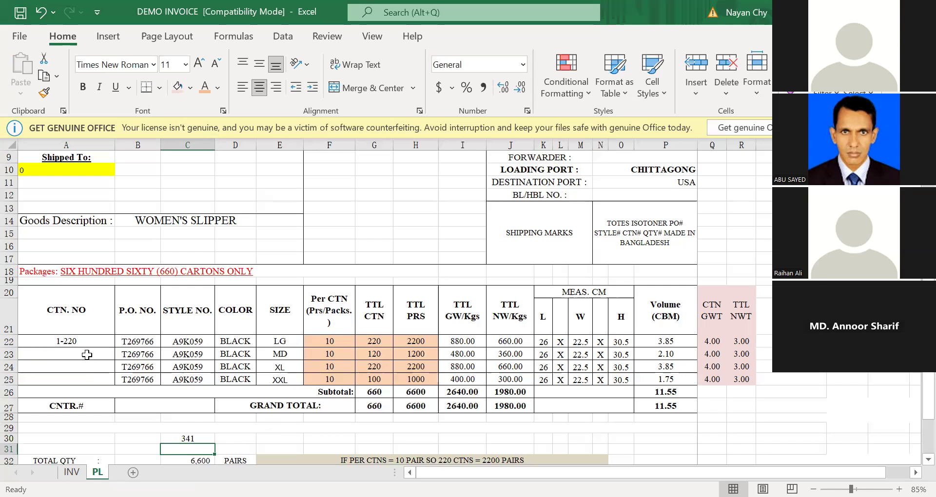
Enter the carton number range 221-340 for the MD row in A23.
{"action": "left_click", "coordinate": [91, 357]}
{"action": "type", "text": "221"}
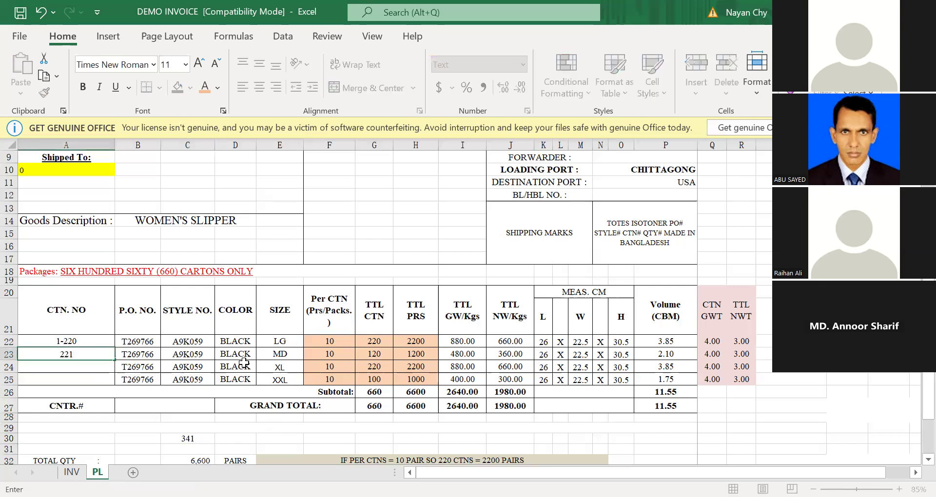
{"action": "type", "text": "-340"}
{"action": "left_click", "coordinate": [77, 340]}
{"action": "left_click", "coordinate": [60, 357]}
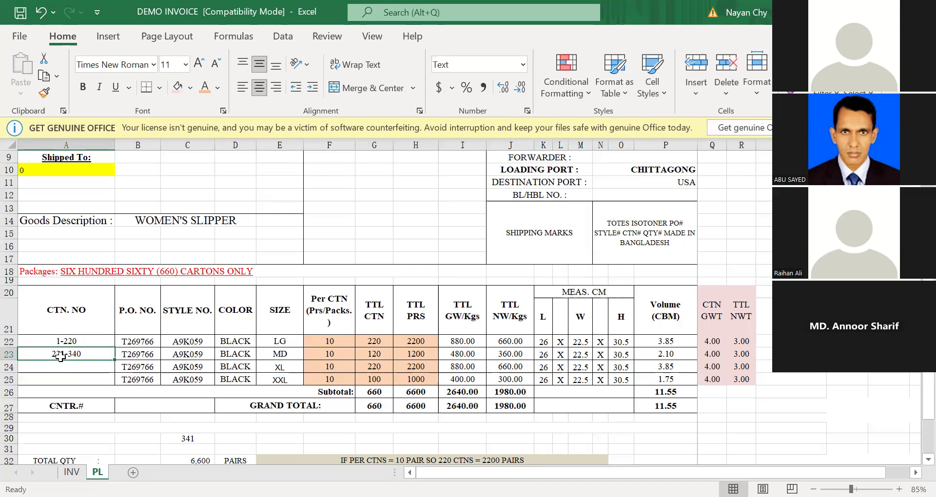
Check the MD row's carton count against C30 and begin the XL row's carton range in A24 with 341-.
{"action": "left_click", "coordinate": [381, 355]}
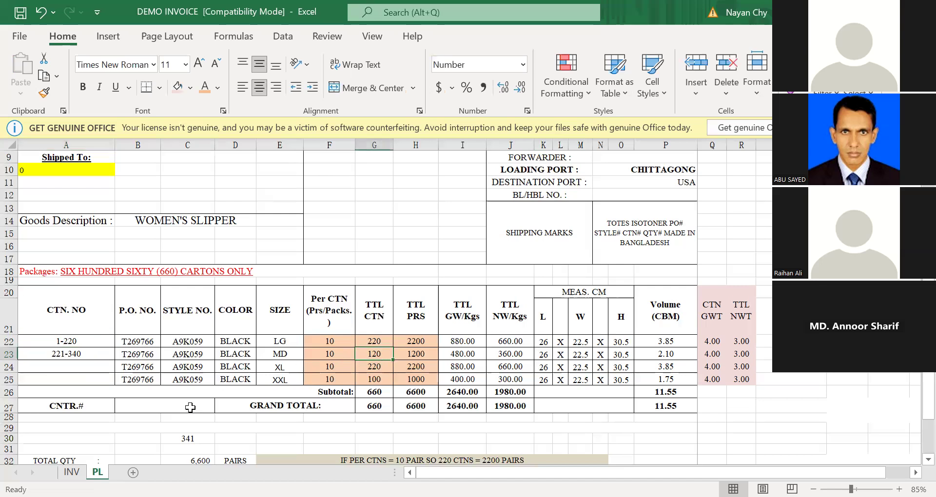
{"action": "left_click", "coordinate": [187, 439]}
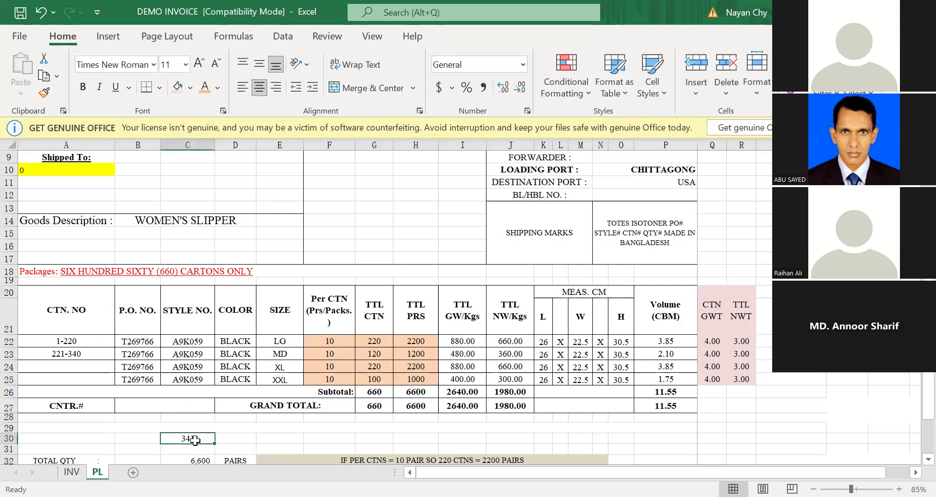
{"action": "left_click", "coordinate": [81, 355]}
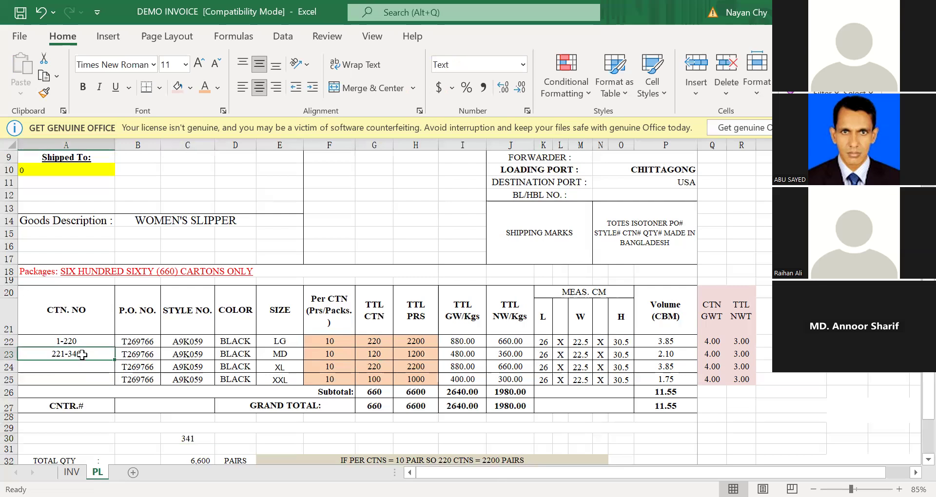
{"action": "left_click", "coordinate": [72, 369]}
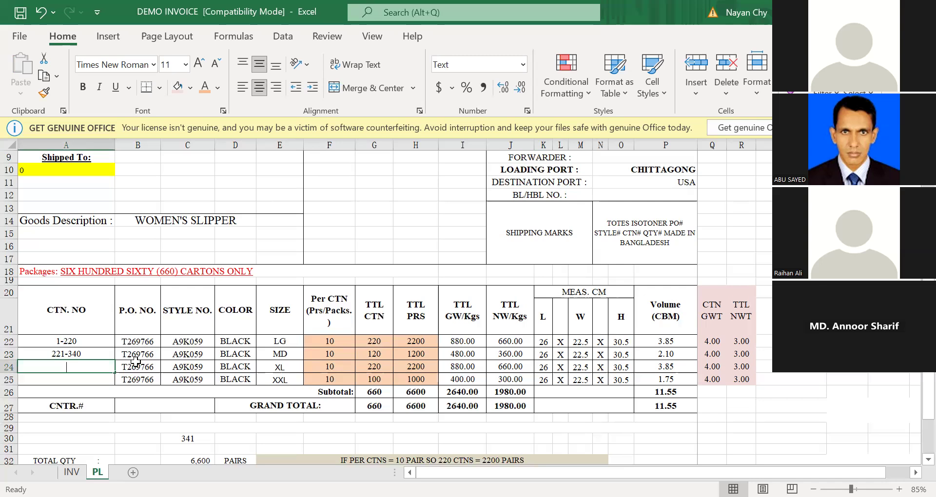
{"action": "type", "text": "341-"}
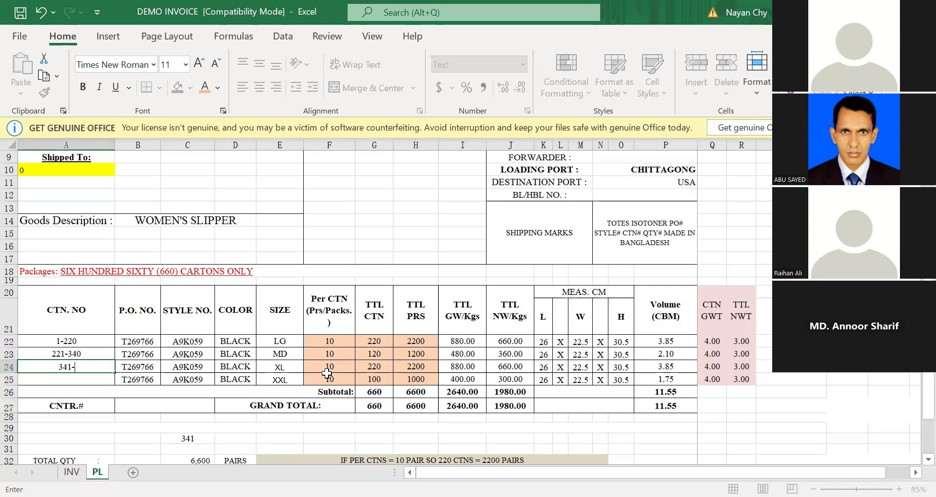
Change the helper calculation in C30 to add the XL row's 220 cartons.
{"action": "left_click", "coordinate": [194, 438]}
{"action": "double_click", "coordinate": [194, 438]}
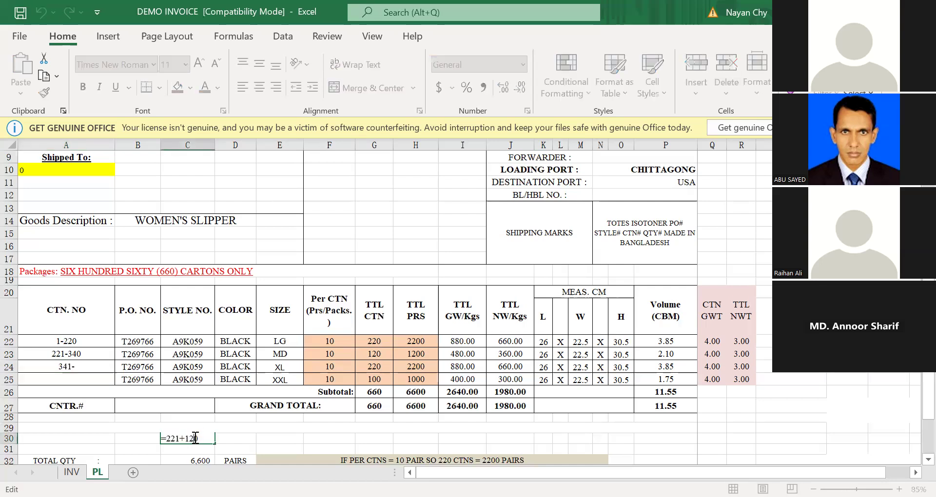
{"action": "key", "text": "BackSpace"}
{"action": "key", "text": "BackSpace"}
{"action": "key", "text": "BackSpace"}
{"action": "type", "text": "341"}
{"action": "key", "text": "BackSpace"}
{"action": "key", "text": "BackSpace"}
{"action": "key", "text": "BackSpace"}
{"action": "type", "text": "220"}
{"action": "key", "text": "Return"}
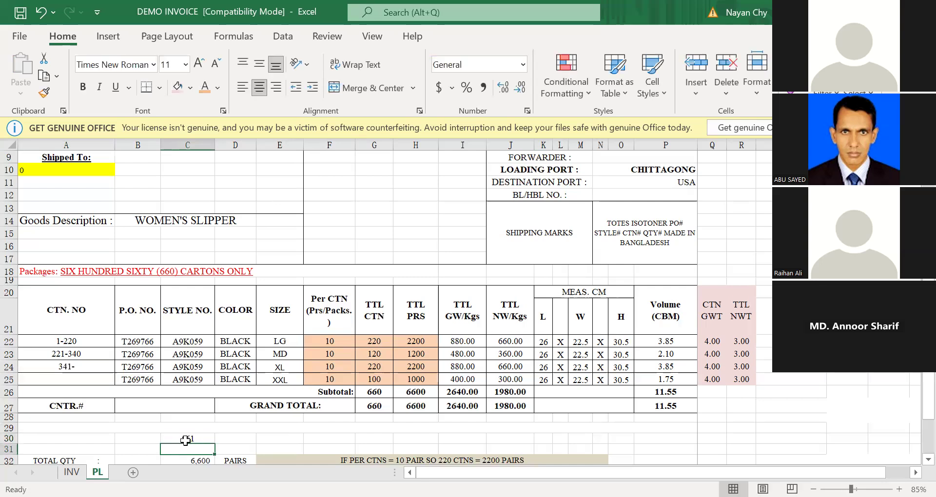
Complete the XL row's carton range in A24 as 341-560 and begin the XXL row's range in A25 with 561-.
{"action": "double_click", "coordinate": [79, 369]}
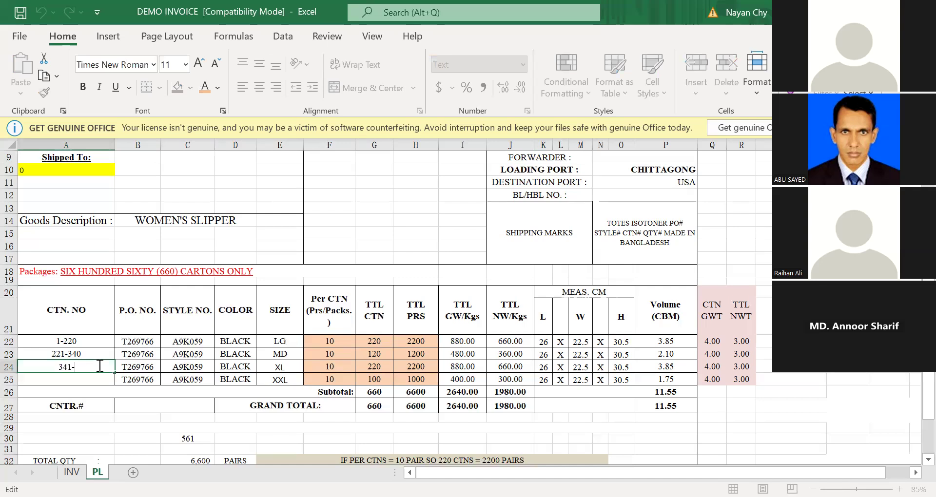
{"action": "type", "text": "560"}
{"action": "key", "text": "Return"}
{"action": "type", "text": "561-"}
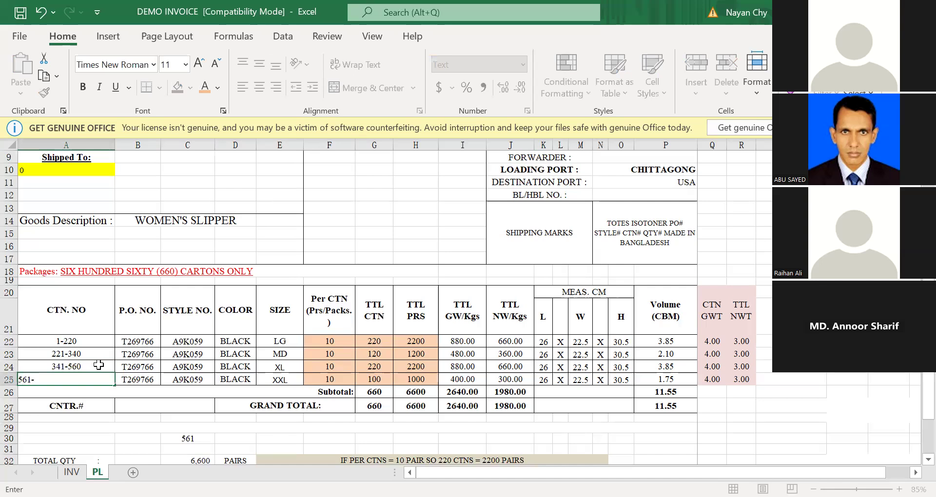
Change the helper calculation in C30 to =561+100 for the XXL row's cartons.
{"action": "left_click", "coordinate": [198, 439]}
{"action": "double_click", "coordinate": [198, 438]}
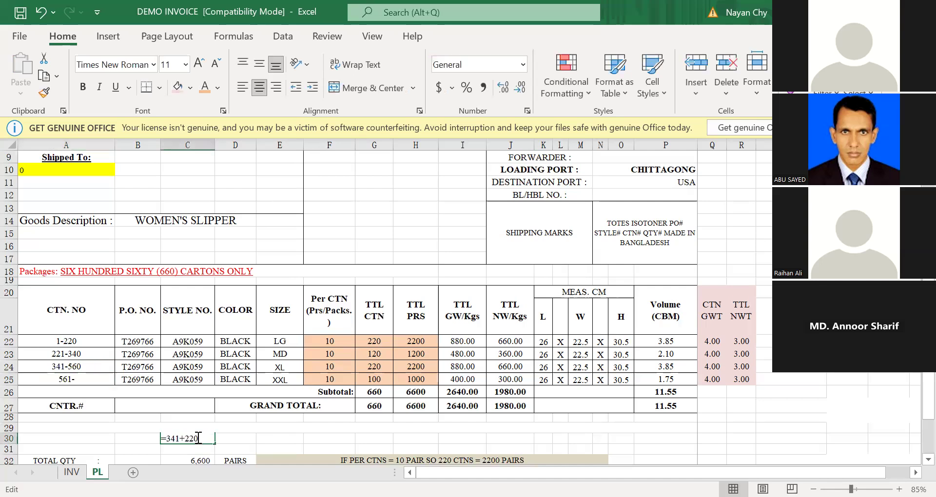
{"action": "key", "text": "BackSpace"}
{"action": "key", "text": "BackSpace"}
{"action": "key", "text": "BackSpace"}
{"action": "key", "text": "BackSpace"}
{"action": "key", "text": "BackSpace"}
{"action": "key", "text": "BackSpace"}
{"action": "key", "text": "BackSpace"}
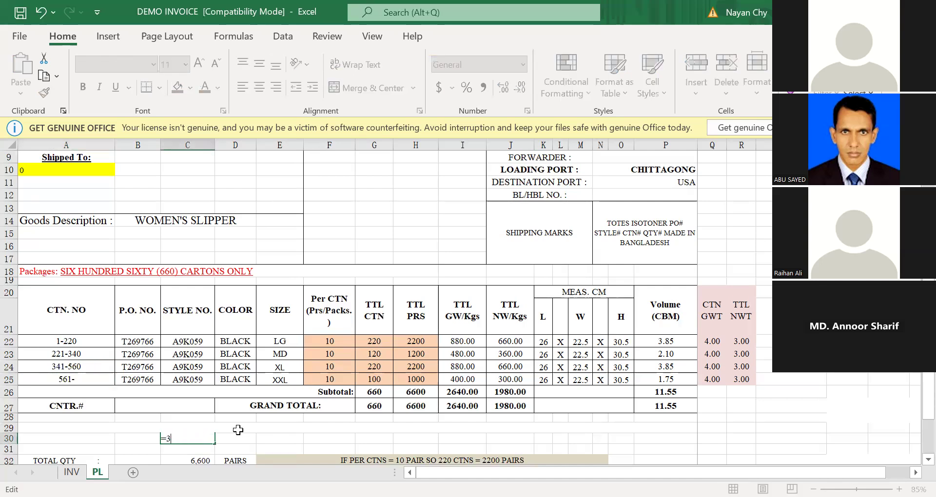
{"action": "type", "text": "561+100"}
{"action": "key", "text": "Return"}
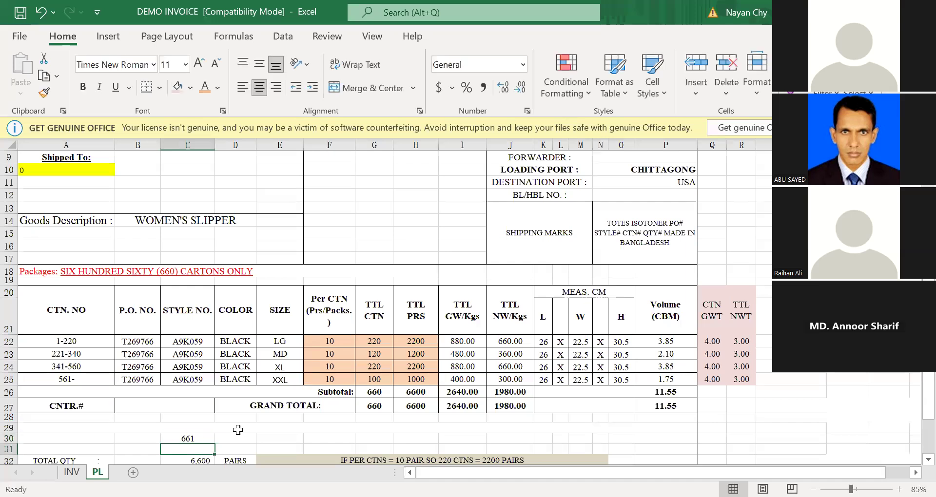
Complete the XXL row's carton number range in A25 as 561-660.
{"action": "left_click", "coordinate": [203, 439]}
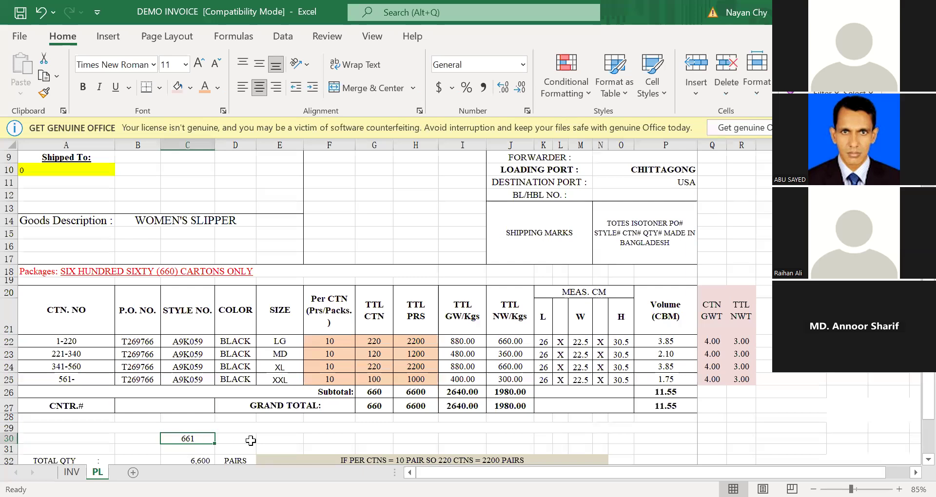
{"action": "double_click", "coordinate": [83, 379]}
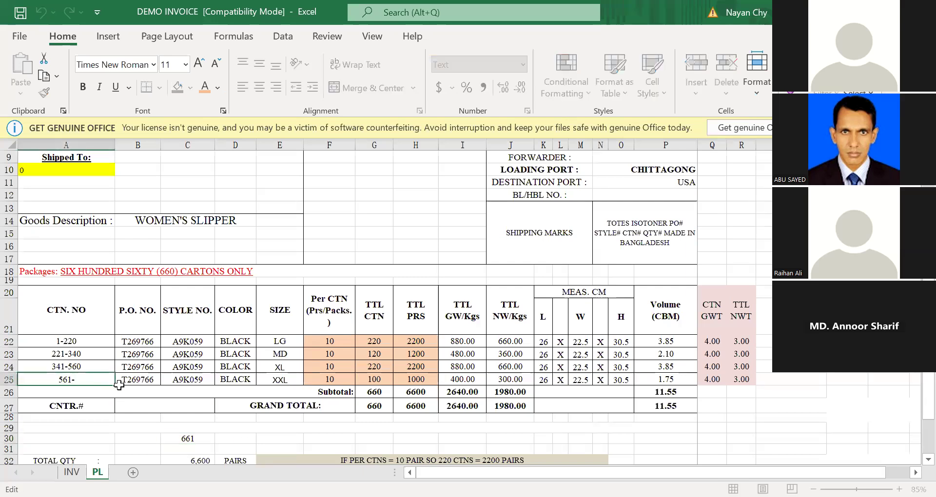
{"action": "type", "text": "660"}
{"action": "key", "text": "Return"}
{"action": "left_click", "coordinate": [73, 380]}
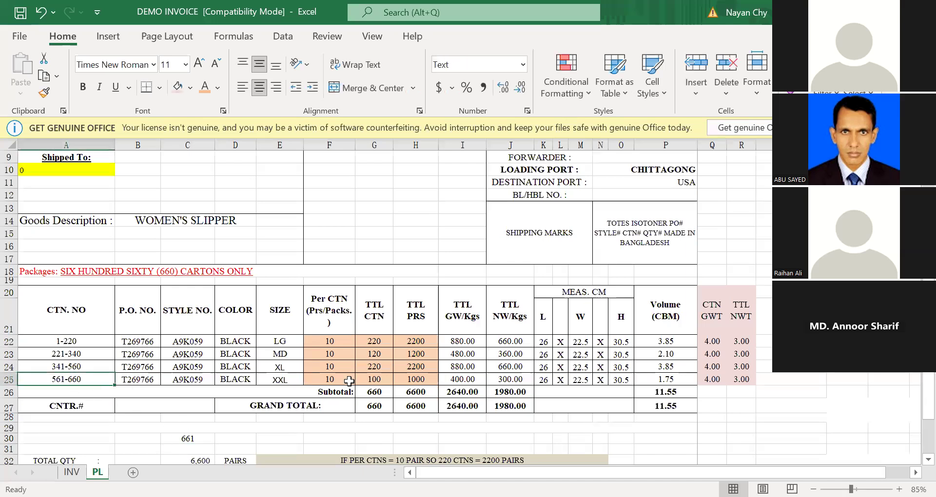
Check the carton number ranges in A22:A25 against the carton subtotal in G26 and the helper result in C30.
{"action": "left_click", "coordinate": [374, 393]}
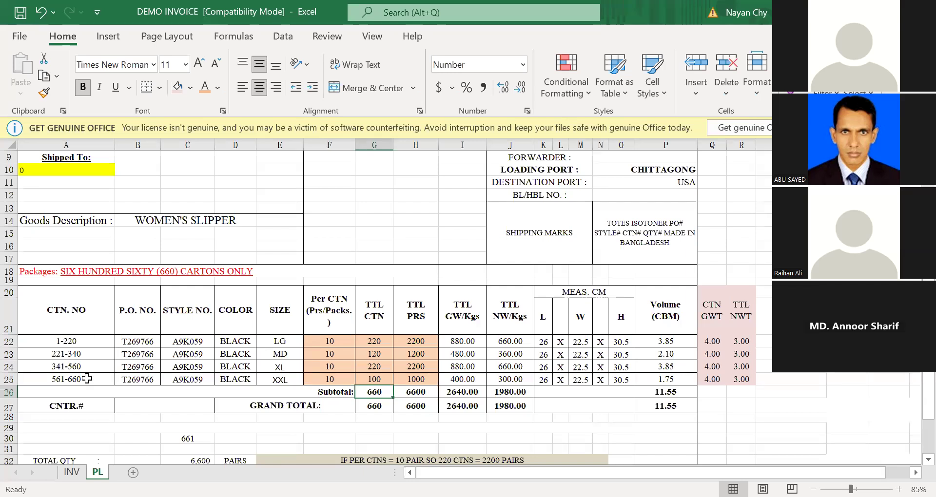
{"action": "left_click_drag", "start_coordinate": [74, 342], "coordinate": [81, 379]}
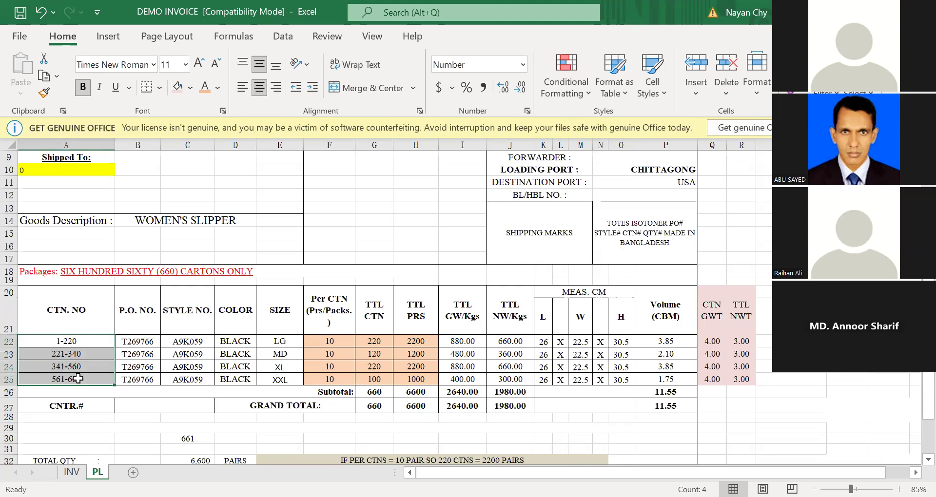
{"action": "left_click", "coordinate": [188, 439]}
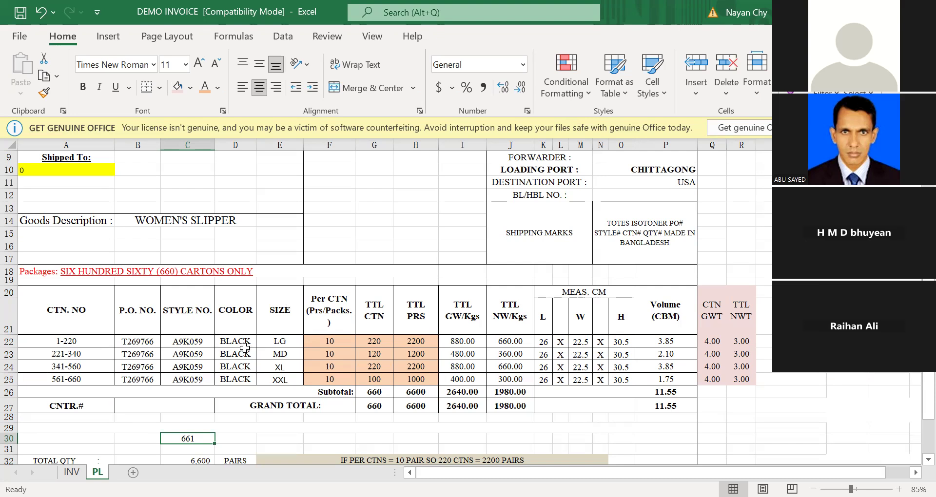
{"action": "scroll", "coordinate": [239, 347], "scroll_direction": "down", "scroll_amount": 1}
{"action": "scroll", "coordinate": [235, 345], "scroll_direction": "up", "scroll_amount": 1}
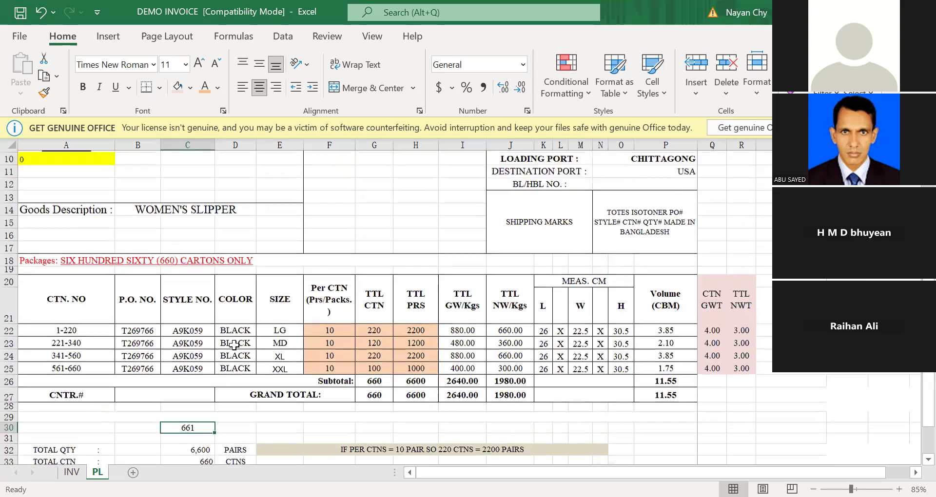
{"action": "scroll", "coordinate": [234, 345], "scroll_direction": "up", "scroll_amount": 1}
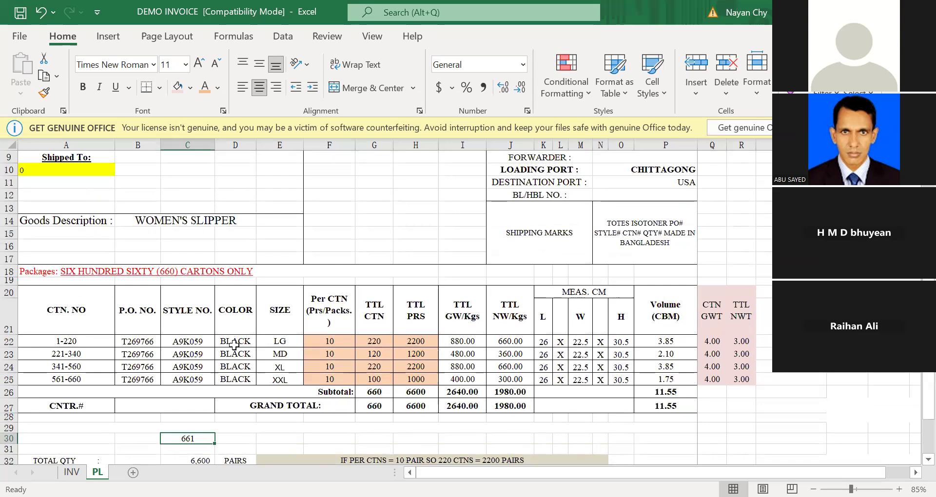
{"action": "left_click", "coordinate": [147, 349]}
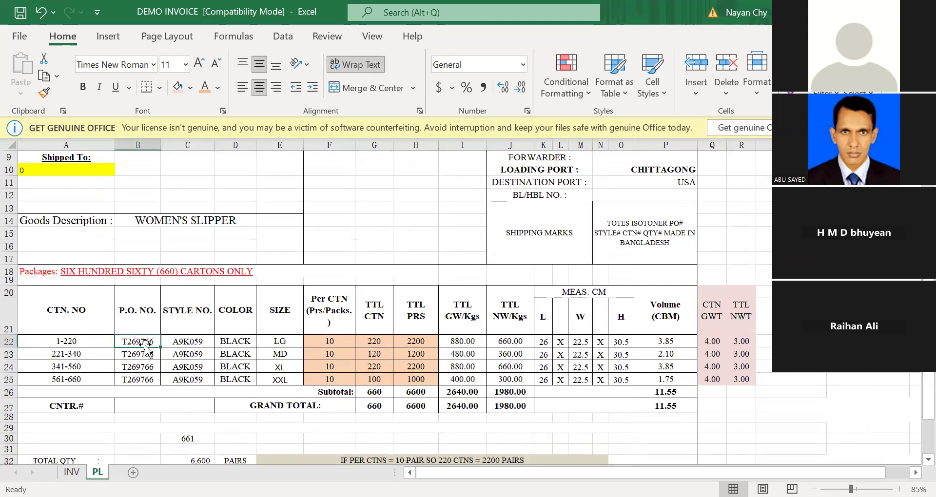
{"action": "left_click_drag", "start_coordinate": [63, 341], "coordinate": [68, 368]}
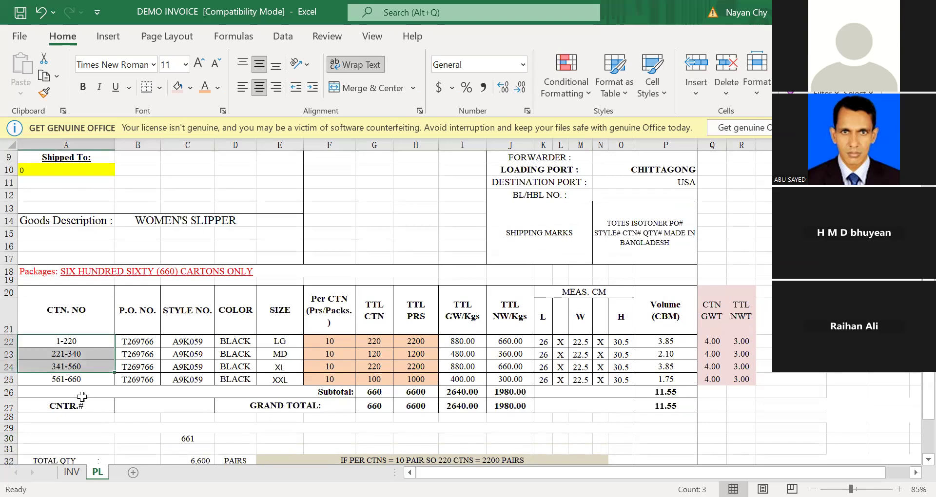
Add the label SEAL in A28, directly below the CNTR.# label.
{"action": "left_click", "coordinate": [73, 406]}
{"action": "scroll", "coordinate": [77, 374], "scroll_direction": "down", "scroll_amount": 2}
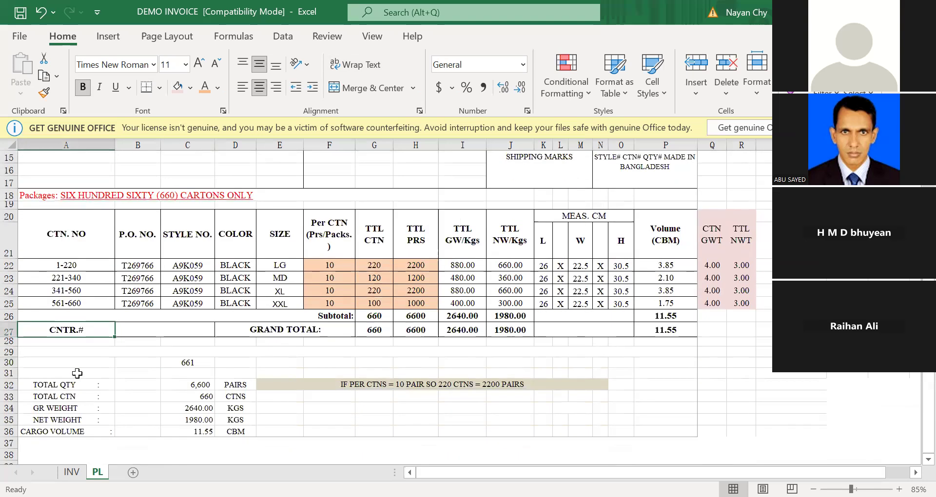
{"action": "left_click", "coordinate": [76, 342]}
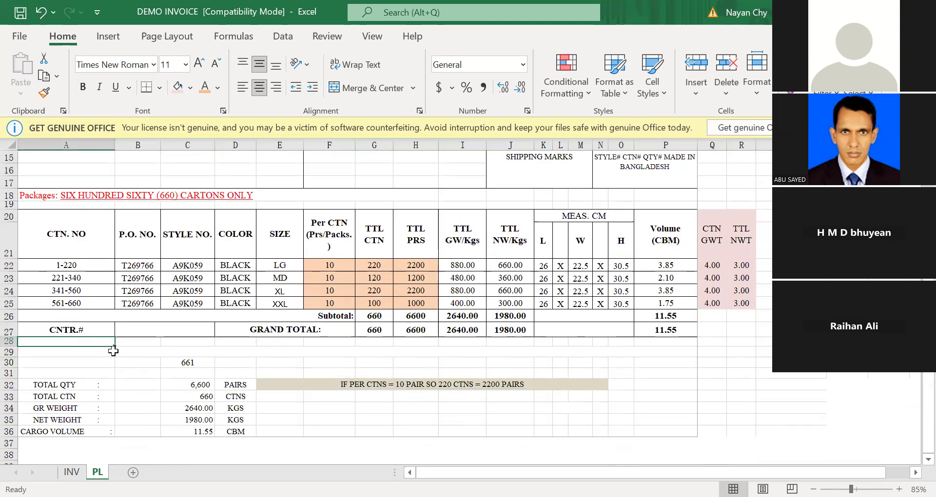
{"action": "type", "text": "SEAKL"}
{"action": "key", "text": "Return"}
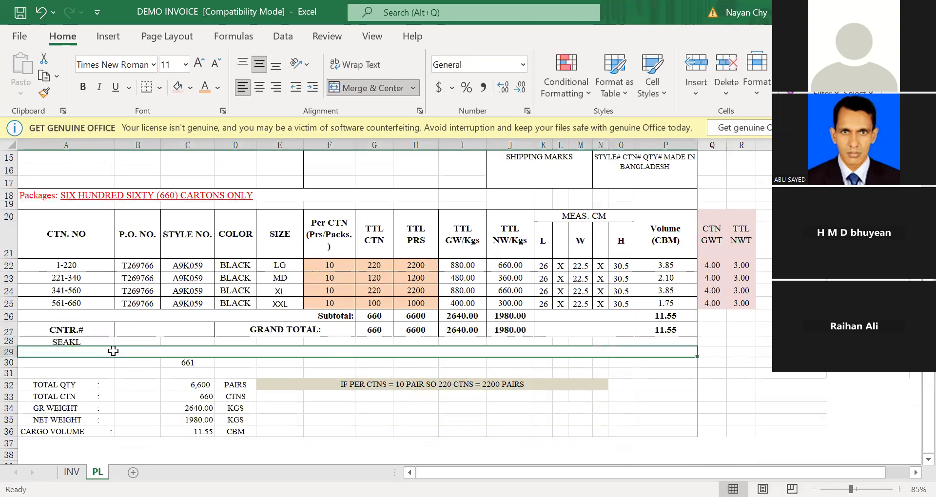
{"action": "key", "text": "Up"}
{"action": "key", "text": "Delete"}
{"action": "type", "text": "SEAL"}
{"action": "key", "text": "Return"}
Enter the container number TCNU3423443 in the merged cell beside CNTR.# in row 27.
{"action": "left_click", "coordinate": [135, 332]}
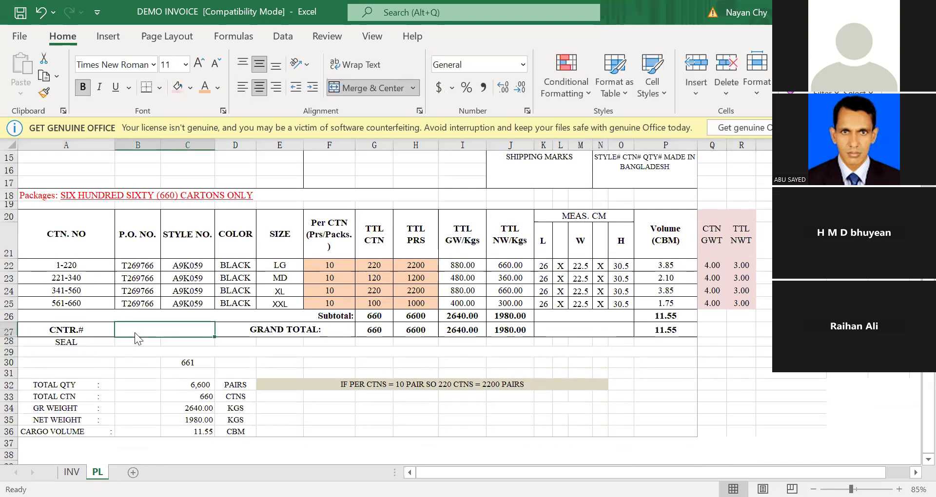
{"action": "type", "text": "TCNU342"}
{"action": "type", "text": "3443"}
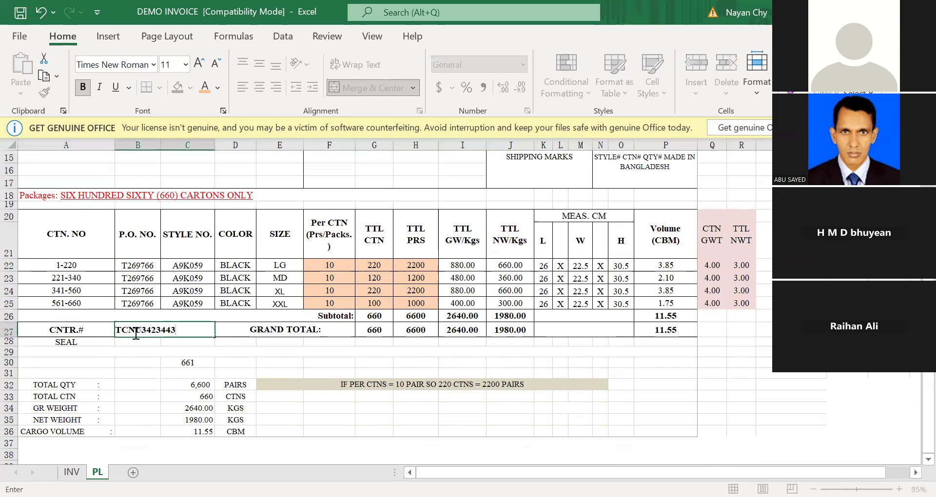
{"action": "key", "text": "Return"}
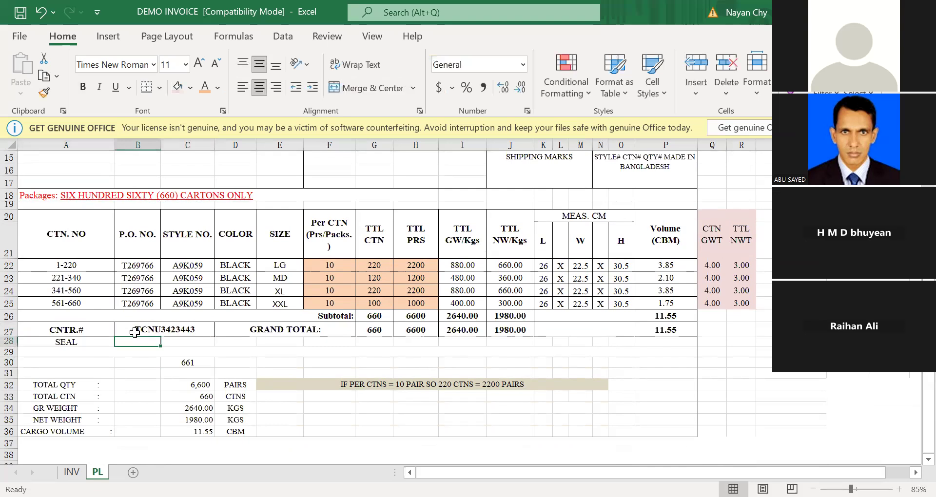
Enter the seal number BDAC3764747 in B28, then merge and center it across B28:C28.
{"action": "type", "text": "BDAC"}
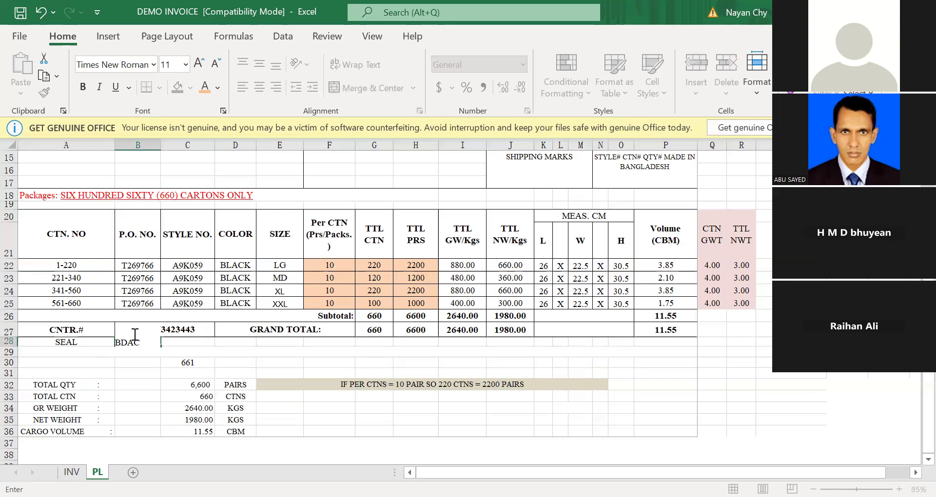
{"action": "type", "text": "3764747"}
{"action": "key", "text": "Return"}
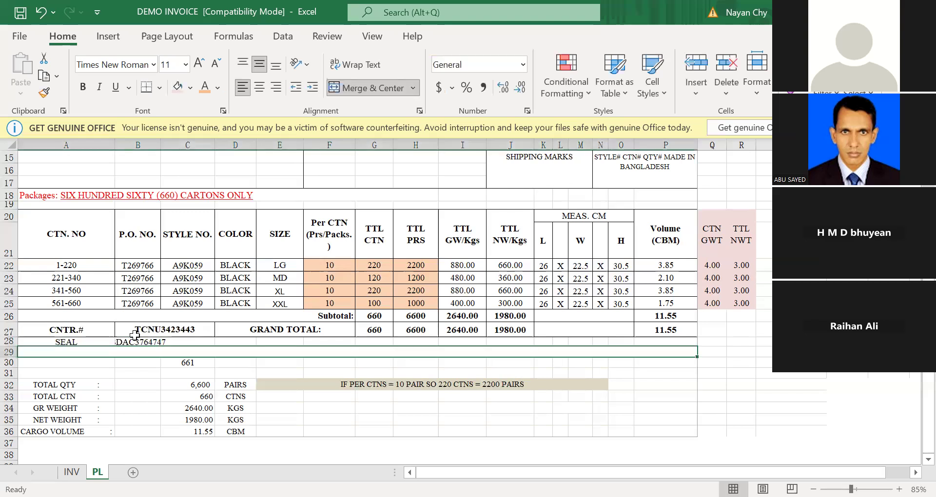
{"action": "left_click_drag", "start_coordinate": [138, 341], "coordinate": [183, 342]}
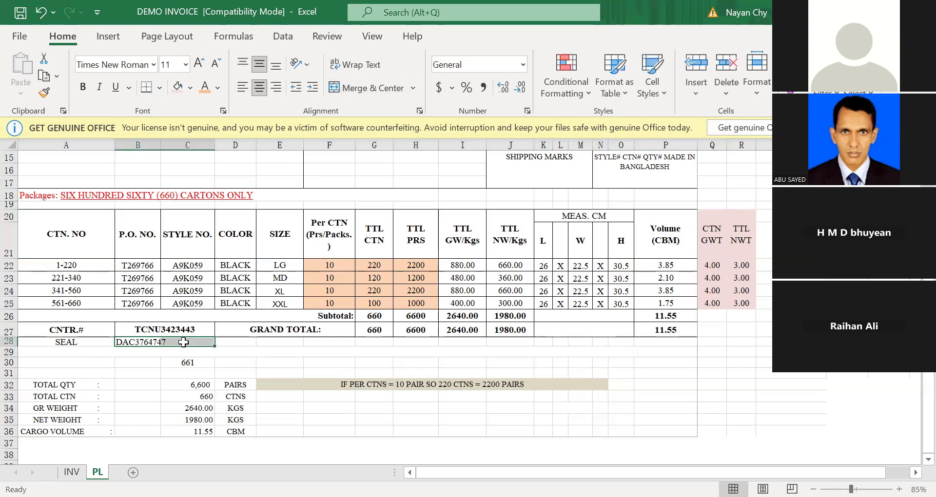
{"action": "left_click", "coordinate": [354, 90]}
{"action": "left_click", "coordinate": [261, 351]}
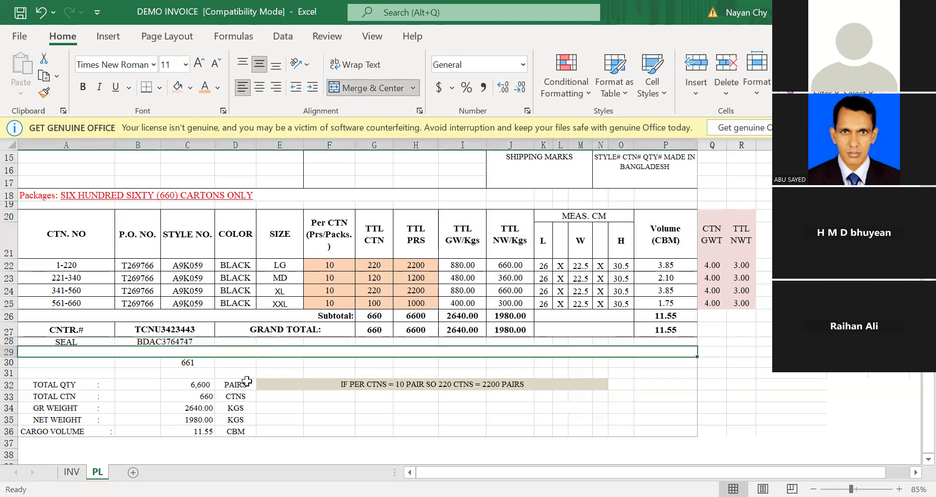
Preview how the packing list will print, then return to the worksheet.
{"action": "scroll", "coordinate": [315, 308], "scroll_direction": "down", "scroll_amount": 1}
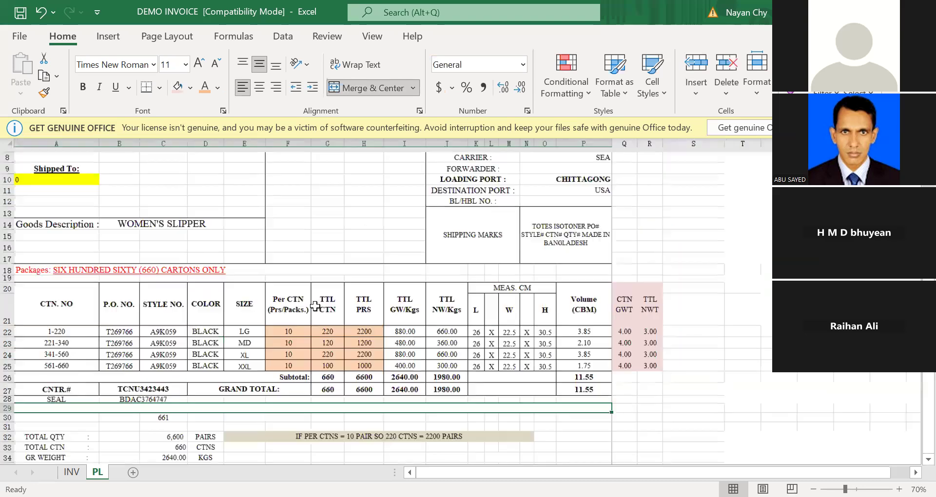
{"action": "scroll", "coordinate": [309, 313], "scroll_direction": "down", "scroll_amount": 1}
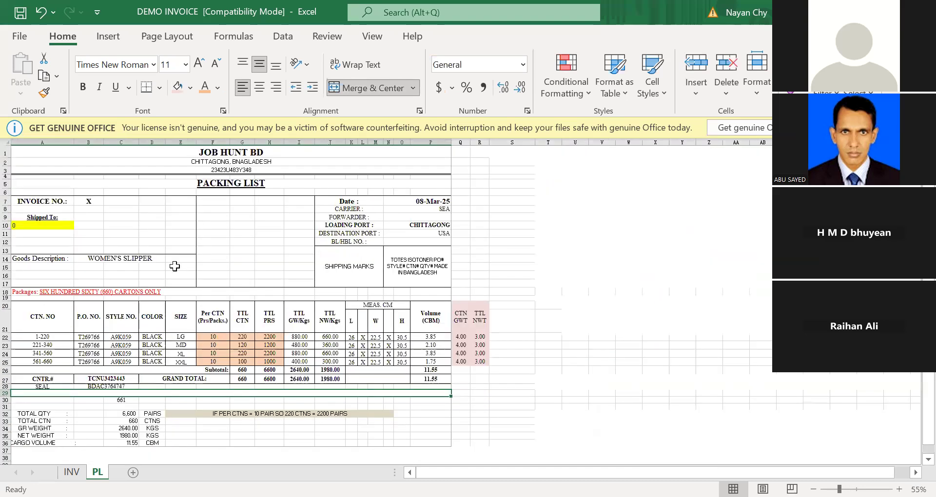
{"action": "key", "text": "ctrl+p"}
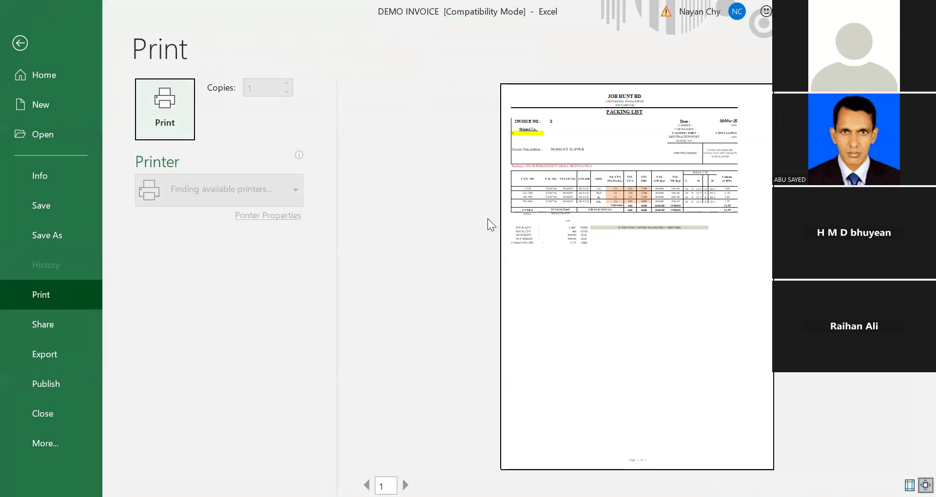
{"action": "left_click", "coordinate": [21, 43]}
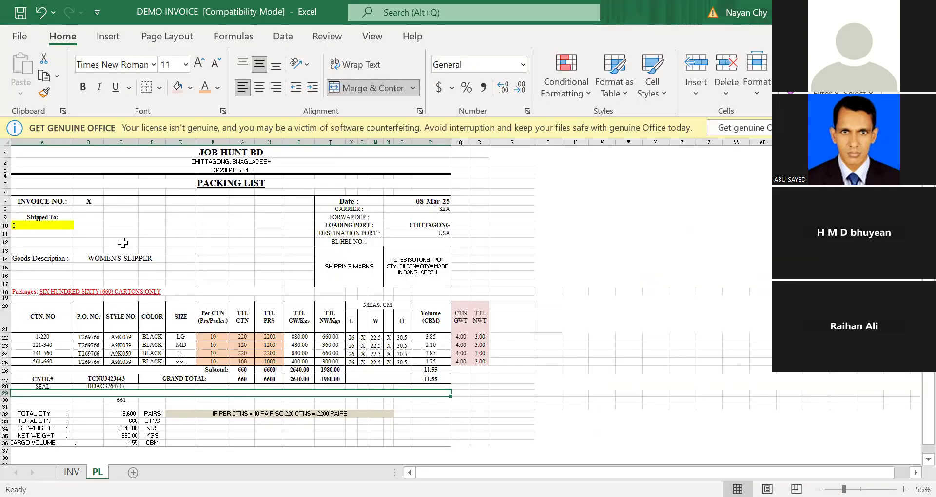
Review the whole packing list, from the company header through the carton table to the shipment totals.
{"action": "left_click", "coordinate": [28, 186]}
{"action": "scroll", "coordinate": [263, 398], "scroll_direction": "up", "scroll_amount": 1}
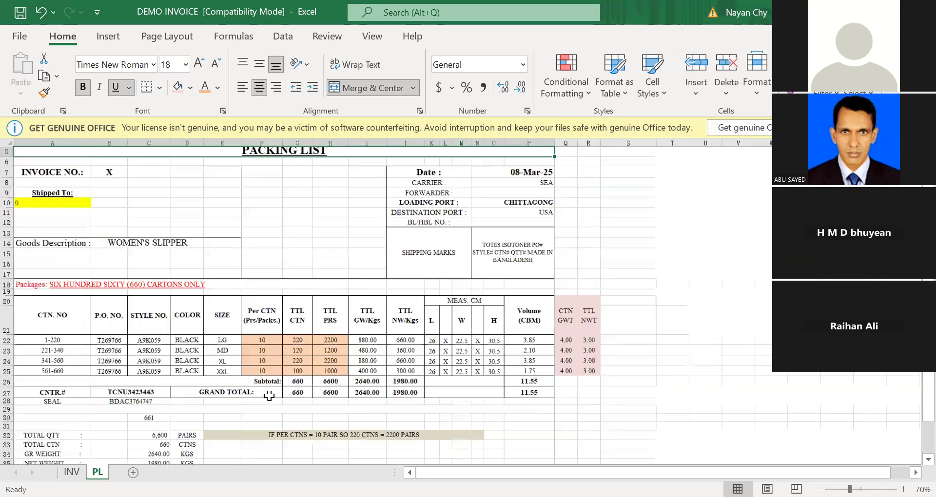
{"action": "scroll", "coordinate": [176, 293], "scroll_direction": "down", "scroll_amount": 3}
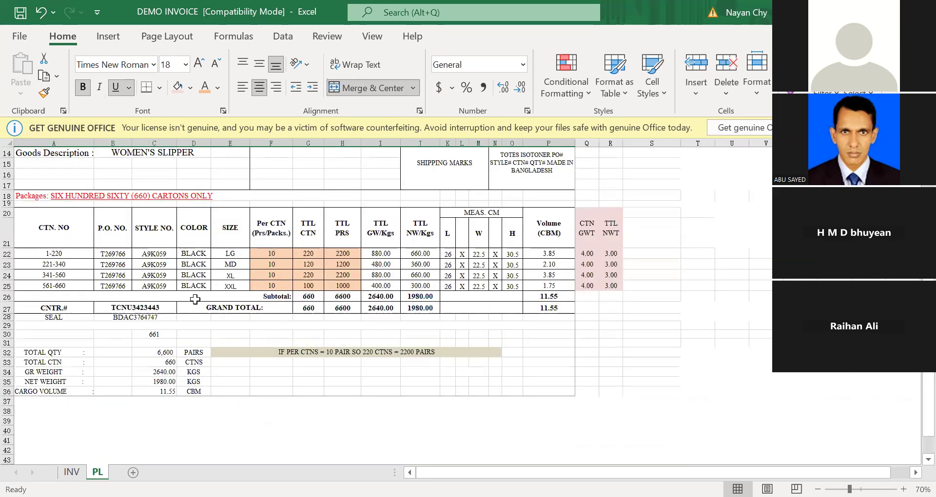
{"action": "scroll", "coordinate": [439, 381], "scroll_direction": "up", "scroll_amount": 2}
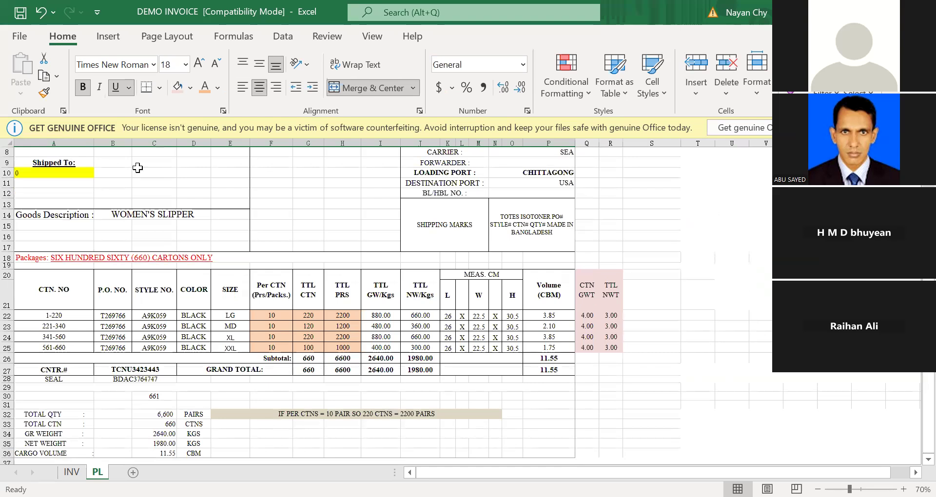
{"action": "scroll", "coordinate": [143, 195], "scroll_direction": "up", "scroll_amount": 2}
{"action": "left_click_drag", "start_coordinate": [92, 151], "coordinate": [216, 222]}
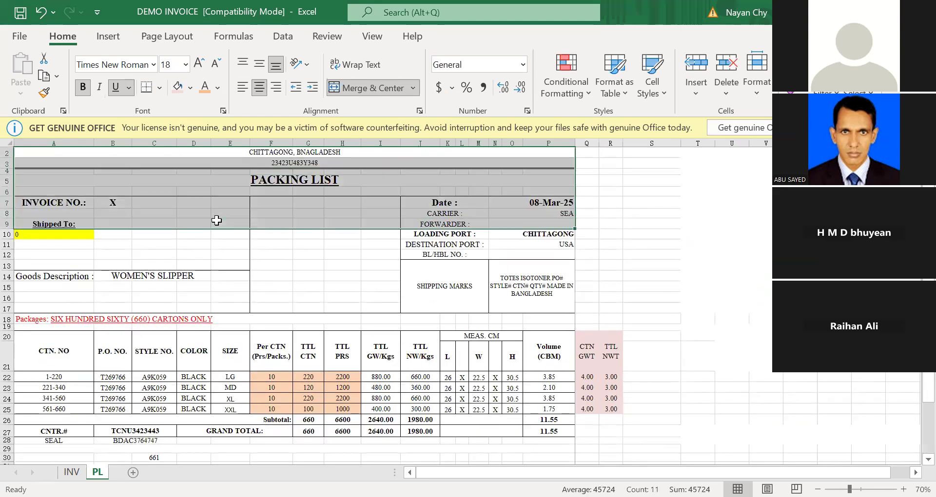
{"action": "scroll", "coordinate": [155, 168], "scroll_direction": "up", "scroll_amount": 1}
{"action": "left_click_drag", "start_coordinate": [152, 155], "coordinate": [616, 463]}
{"action": "scroll", "coordinate": [488, 321], "scroll_direction": "up", "scroll_amount": 1}
{"action": "scroll", "coordinate": [488, 322], "scroll_direction": "down", "scroll_amount": 1}
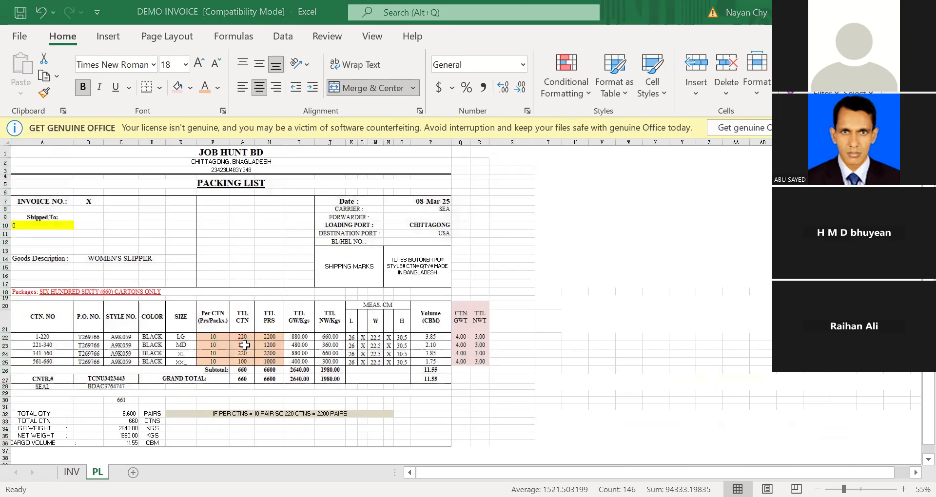
{"action": "left_click", "coordinate": [245, 345]}
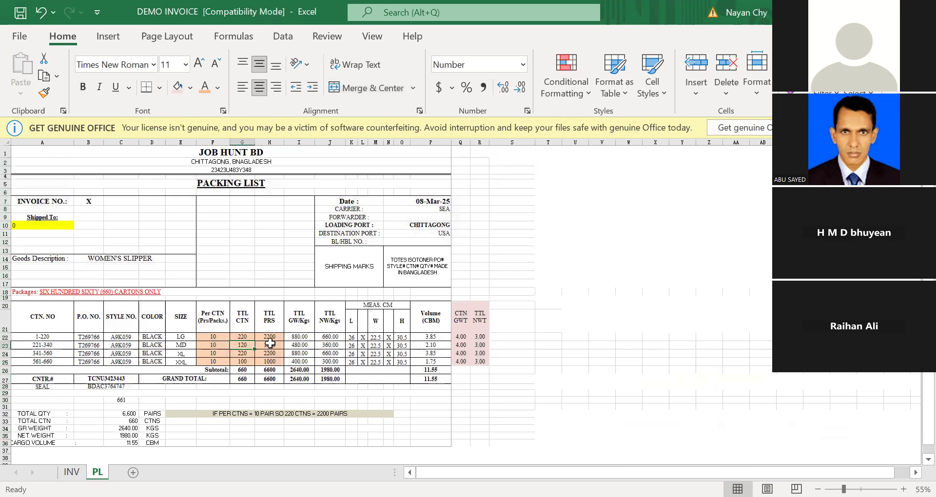